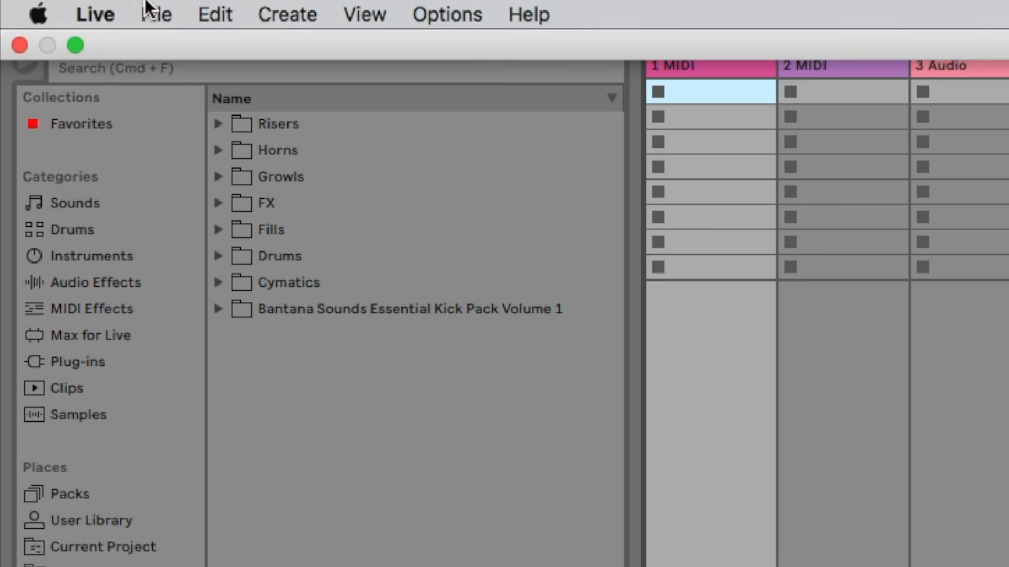
# Step: Switch the Live Set to the Arrangement View and select its two MIDI and two audio tracks one after another
pyautogui.click(59, 6)
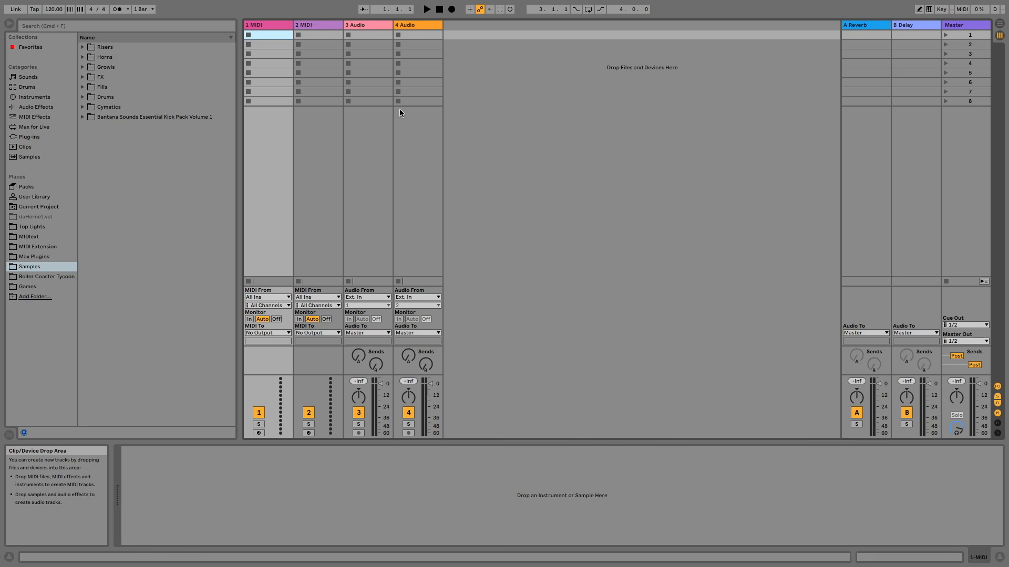
pyautogui.press('Tab')
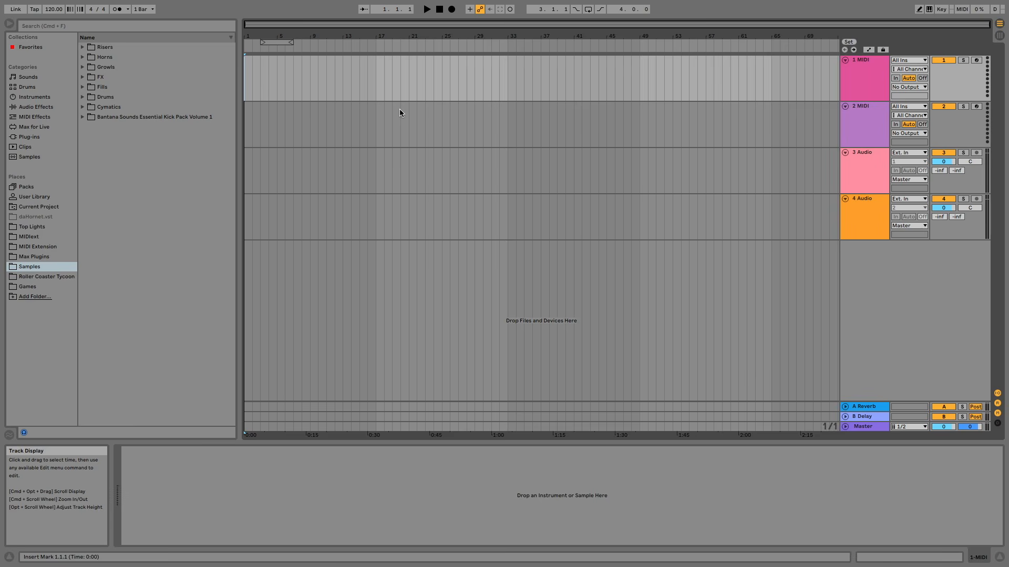
pyautogui.click(851, 86)
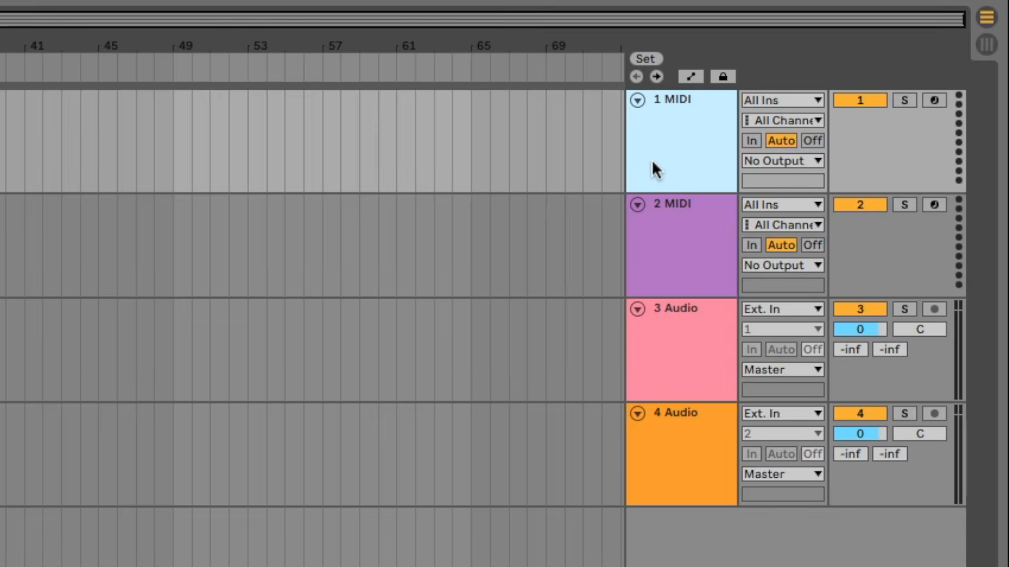
pyautogui.click(680, 252)
pyautogui.click(687, 358)
pyautogui.click(697, 445)
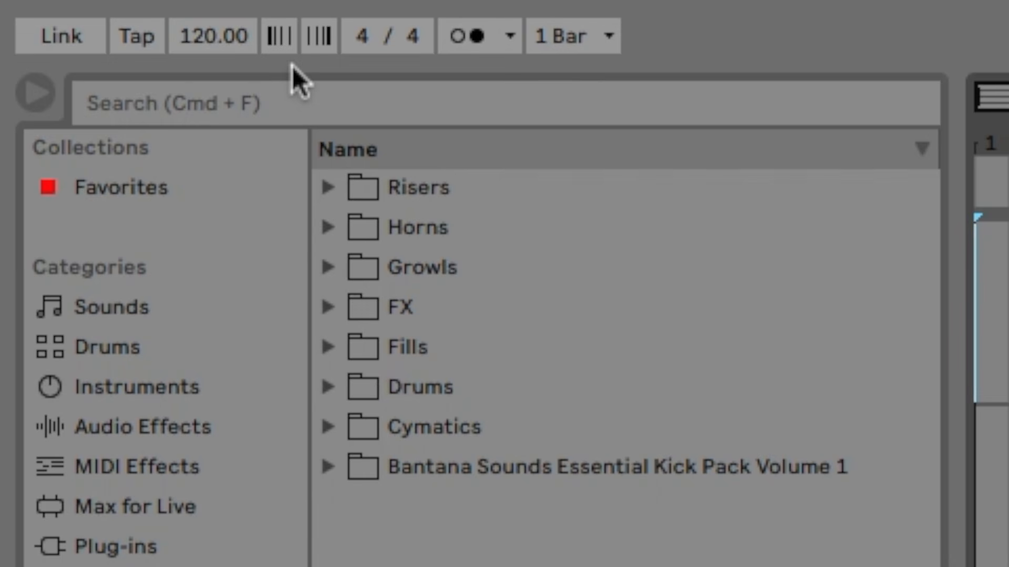
# Step: Set the project tempo to 80 BPM
pyautogui.click(231, 45)
pyautogui.write('80')
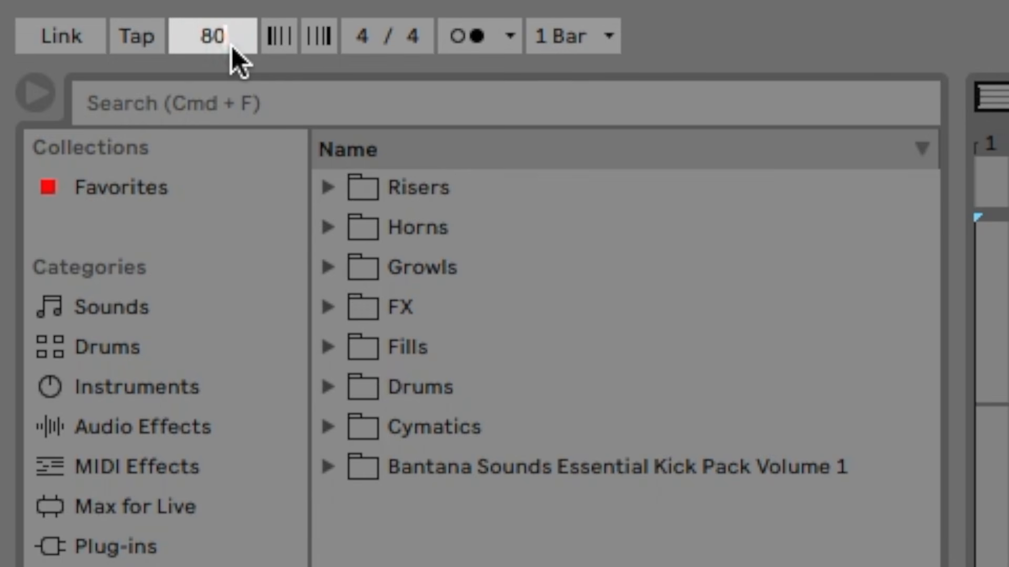
pyautogui.press('Return')
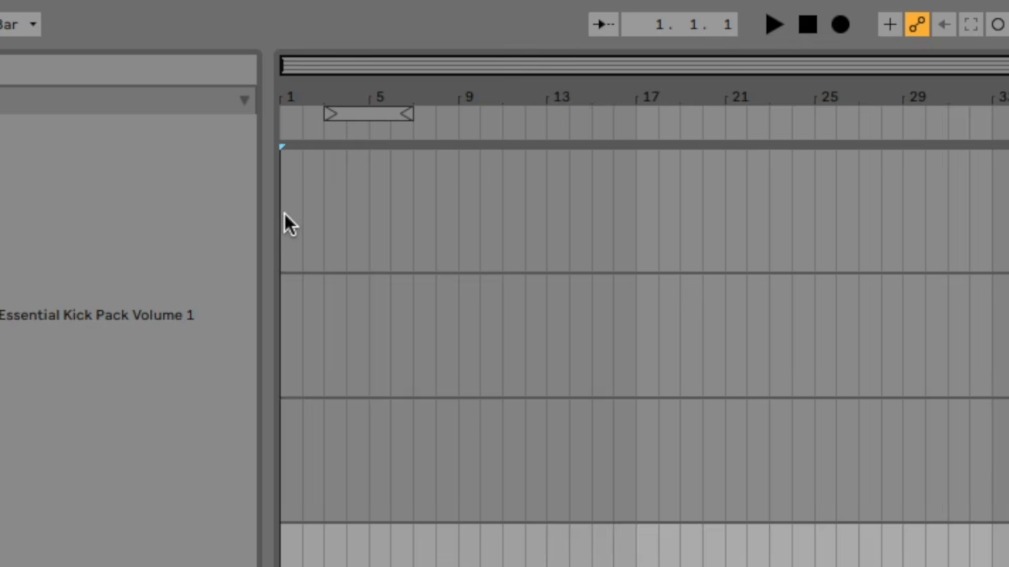
# Step: Insert an empty 16-bar MIDI clip on the first MIDI track, starting at bar 1
pyautogui.moveTo(247, 82); pyautogui.dragTo(356, 75)
pyautogui.moveTo(585, 202); pyautogui.dragTo(632, 203)
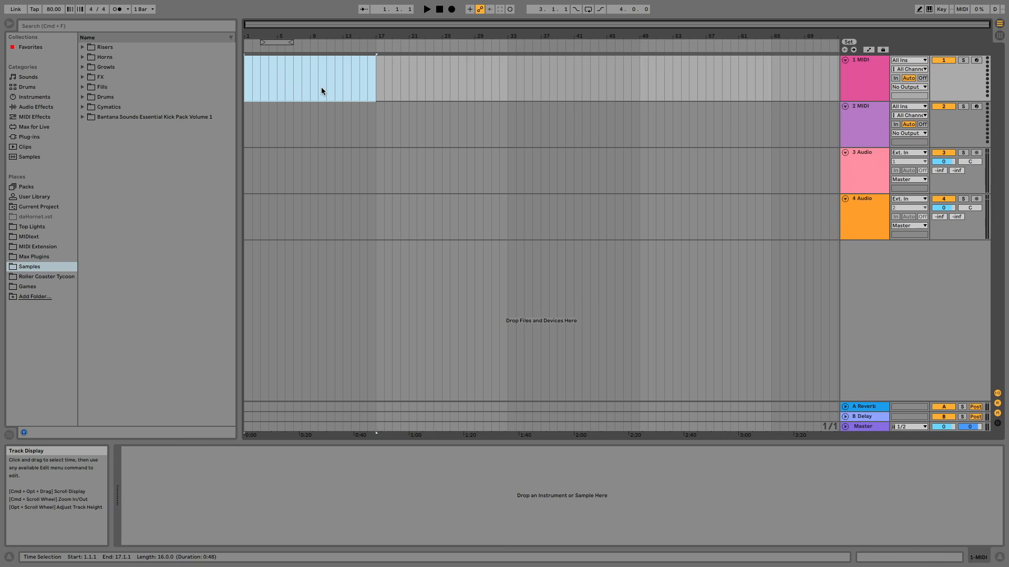
pyautogui.rightClick(311, 80)
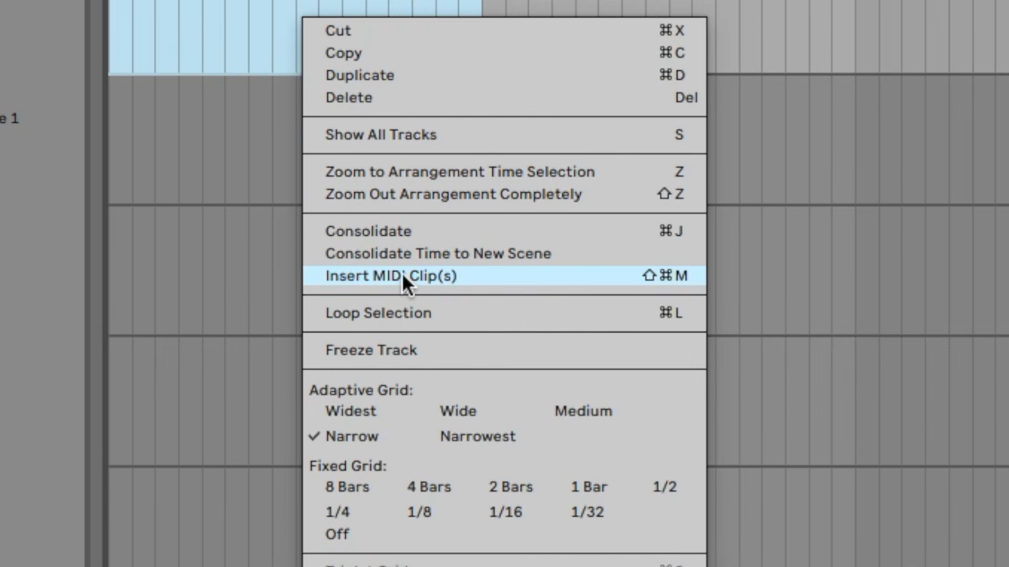
pyautogui.click(403, 275)
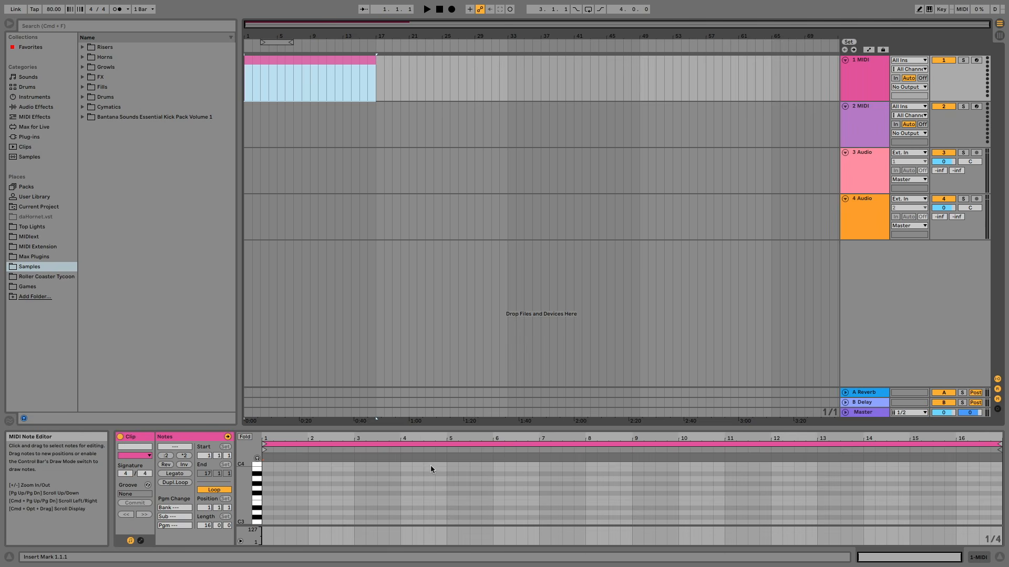
# Step: Open the new clip in the MIDI note editor, enlarge the editor and turn on Draw Mode
pyautogui.doubleClick(299, 62)
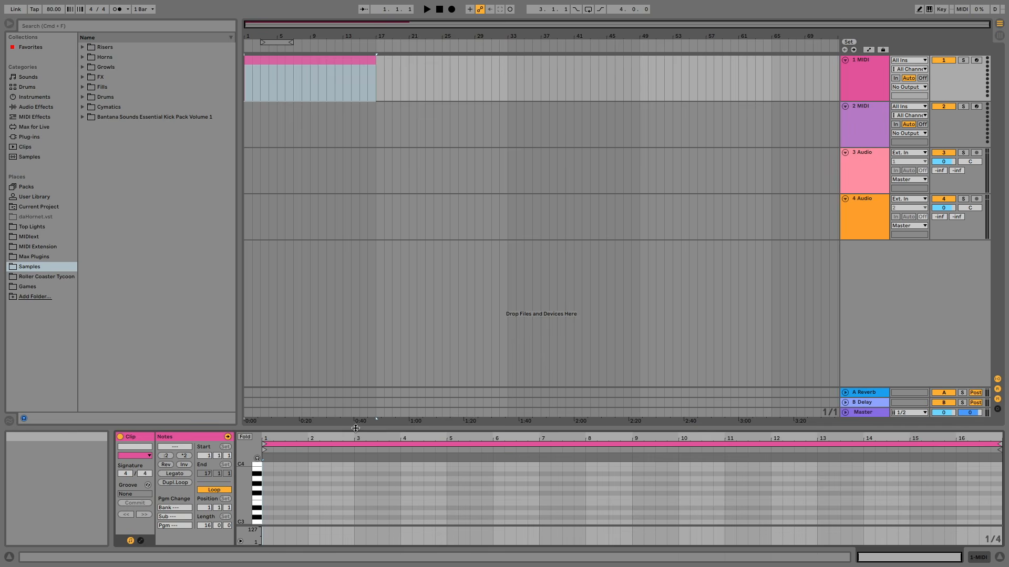
pyautogui.moveTo(355, 428); pyautogui.dragTo(353, 137)
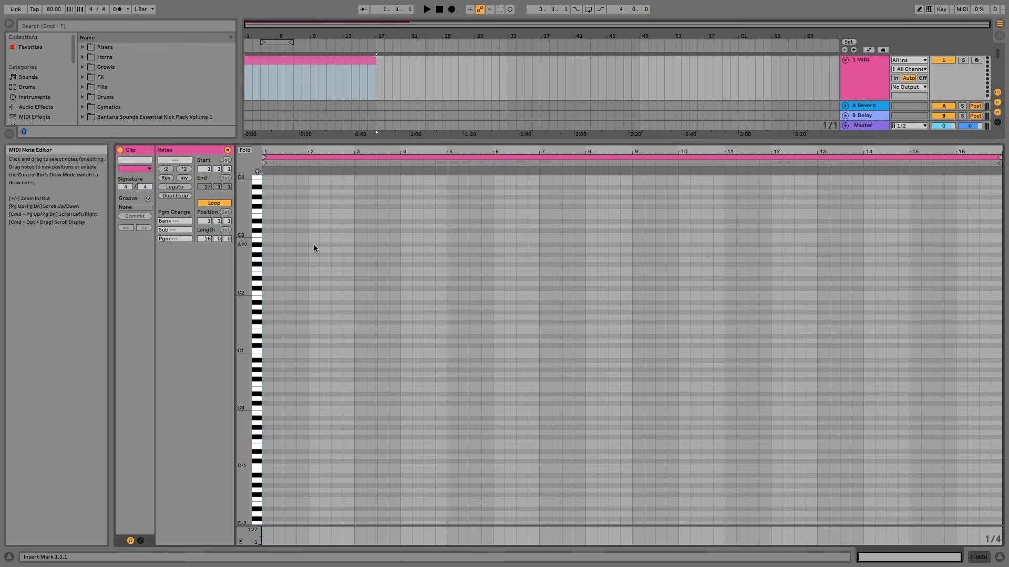
pyautogui.press('b')
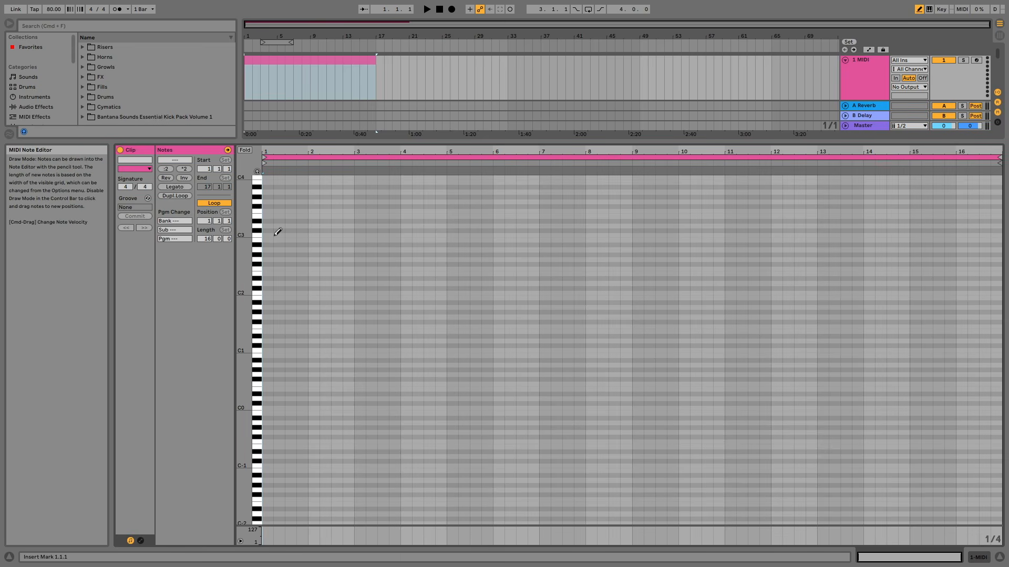
# Step: Draw six one-beat notes between C2 and G2 across the clip's first four bars and play them back
pyautogui.click(267, 293)
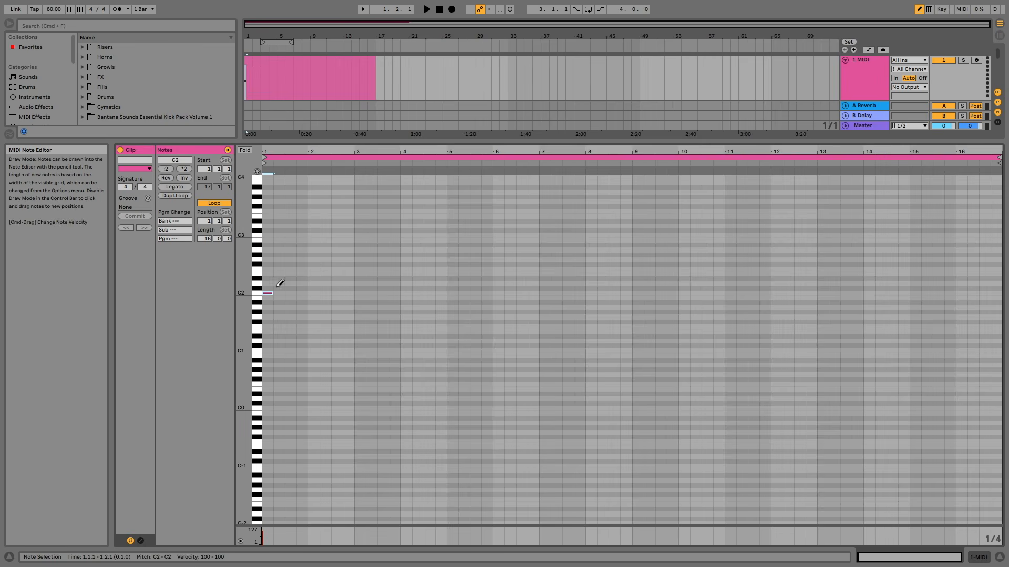
pyautogui.click(279, 278)
pyautogui.click(291, 274)
pyautogui.click(348, 259)
pyautogui.click(360, 259)
pyautogui.click(406, 288)
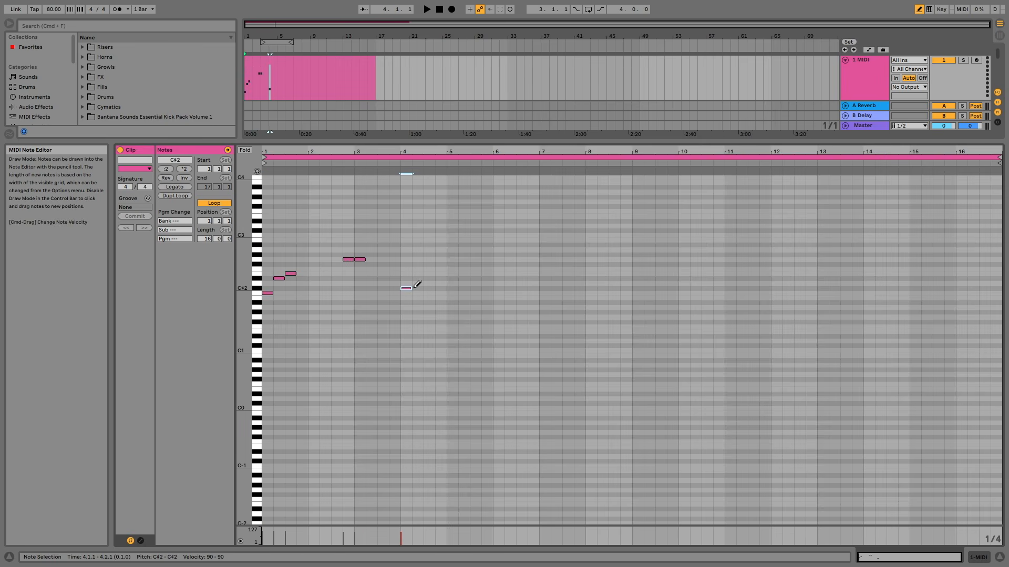
pyautogui.press('space')
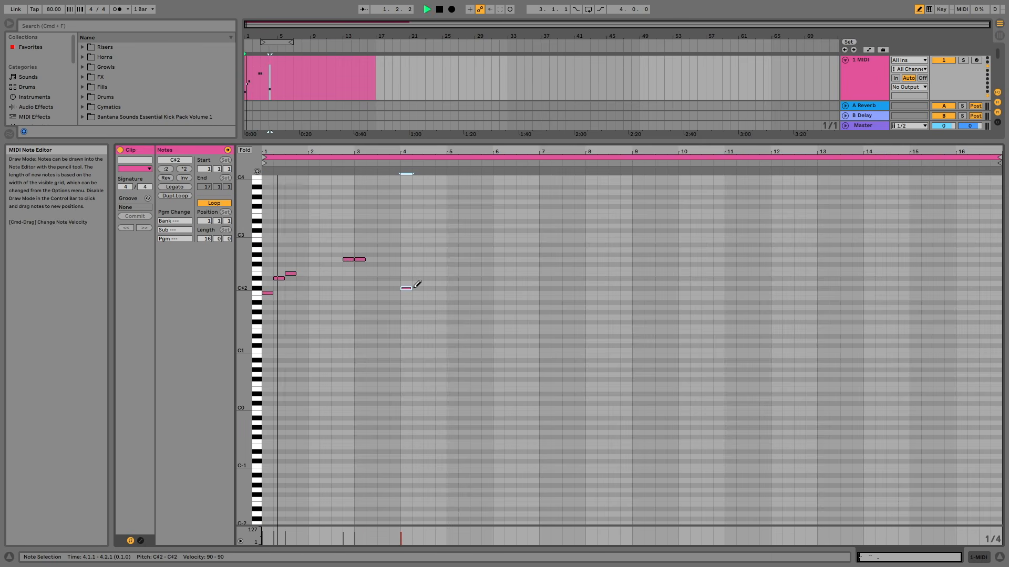
pyautogui.press('space')
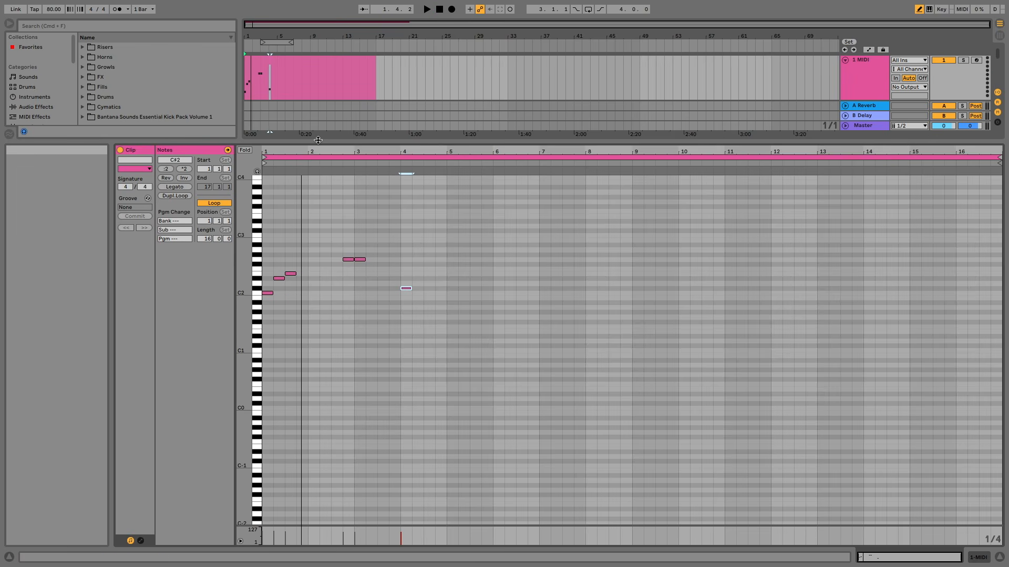
# Step: Shrink the note editor and load the Wavetable instrument onto the first MIDI track
pyautogui.moveTo(314, 142); pyautogui.dragTo(296, 381)
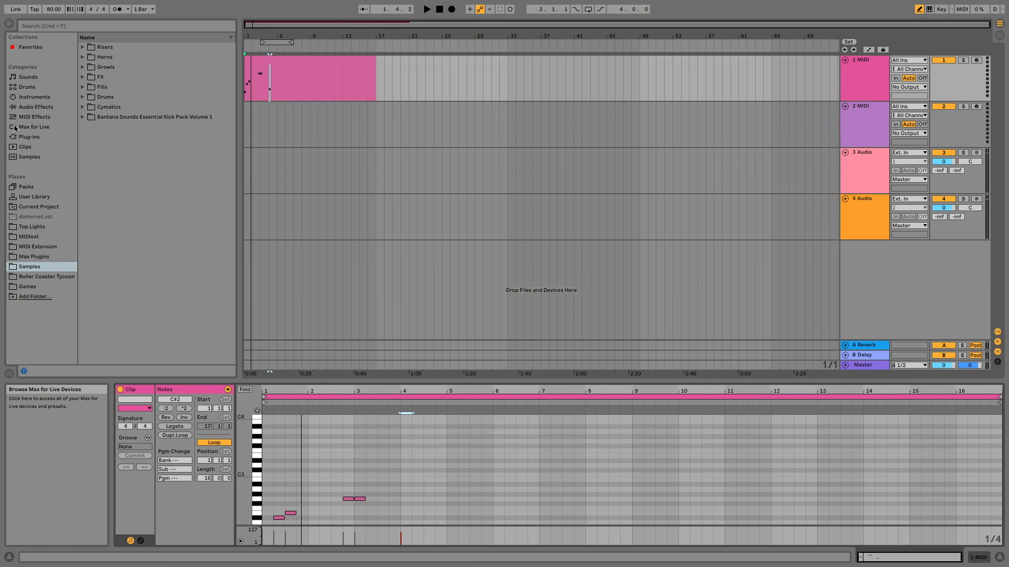
pyautogui.click(35, 97)
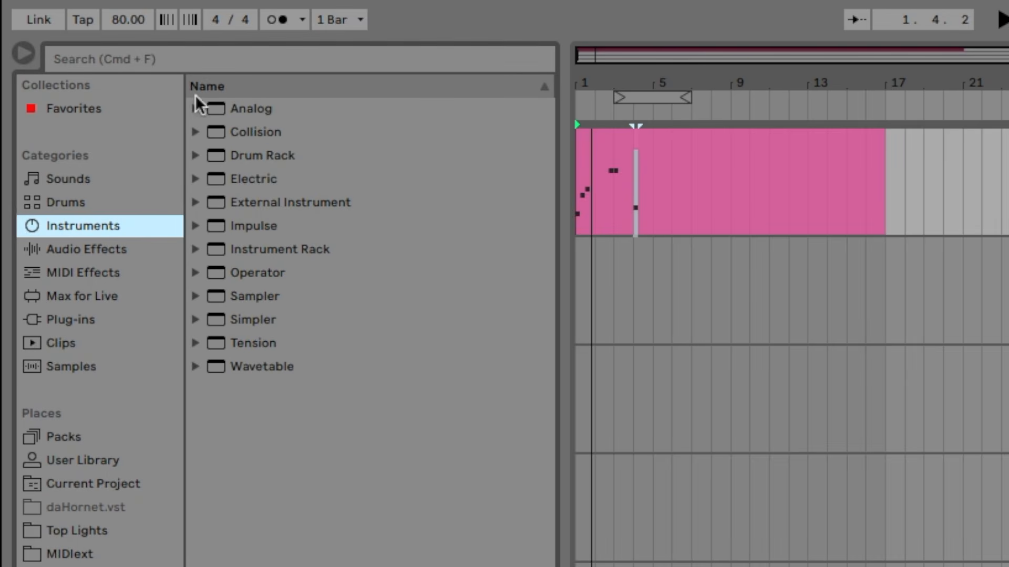
pyautogui.click(199, 366)
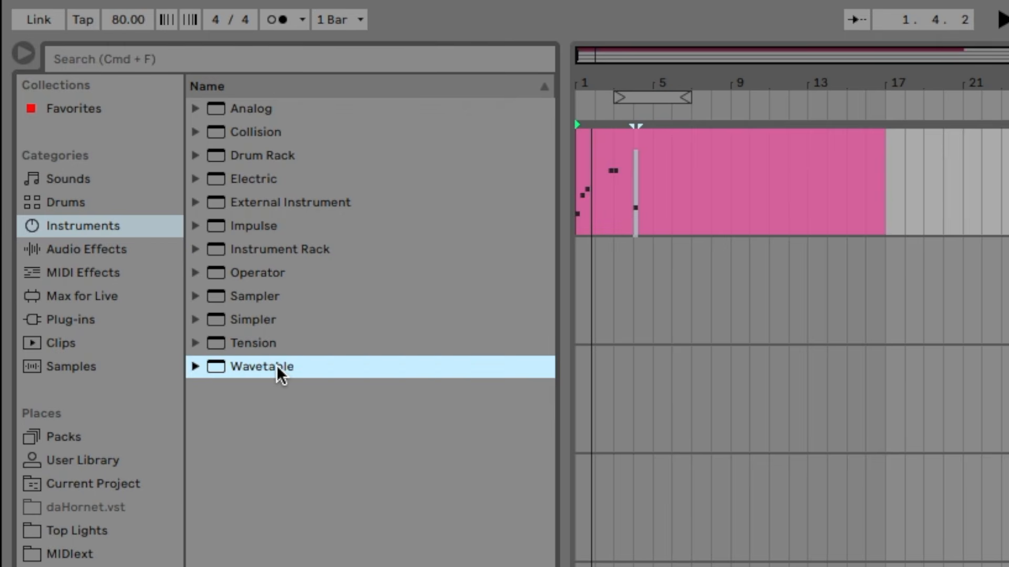
pyautogui.moveTo(245, 366); pyautogui.dragTo(829, 180)
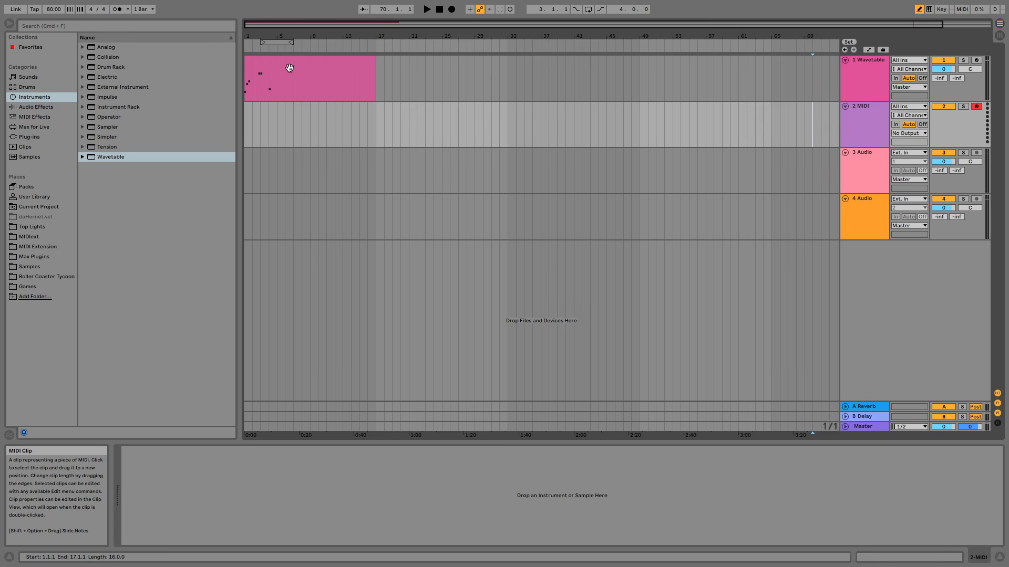
# Step: Reopen the Wavetable track's clip in the note editor and try out its notes with playback and the note preview
pyautogui.doubleClick(289, 67)
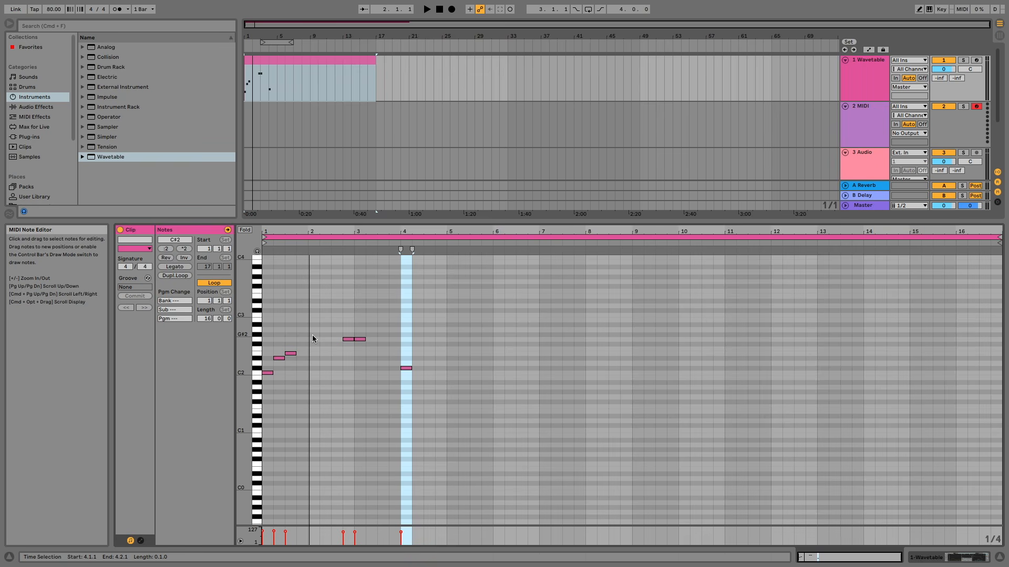
pyautogui.press('space')
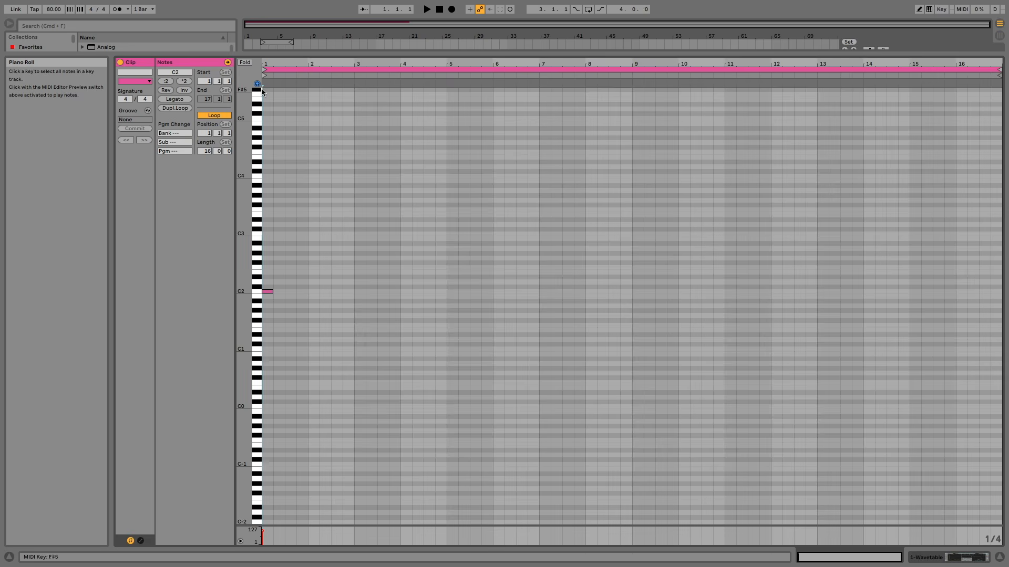
pyautogui.click(270, 291)
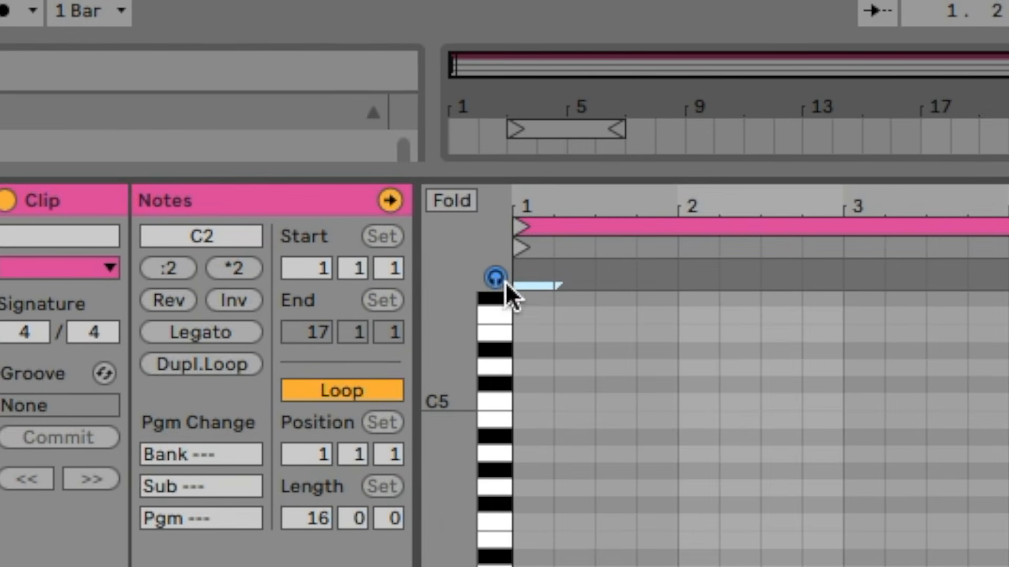
pyautogui.click(496, 276)
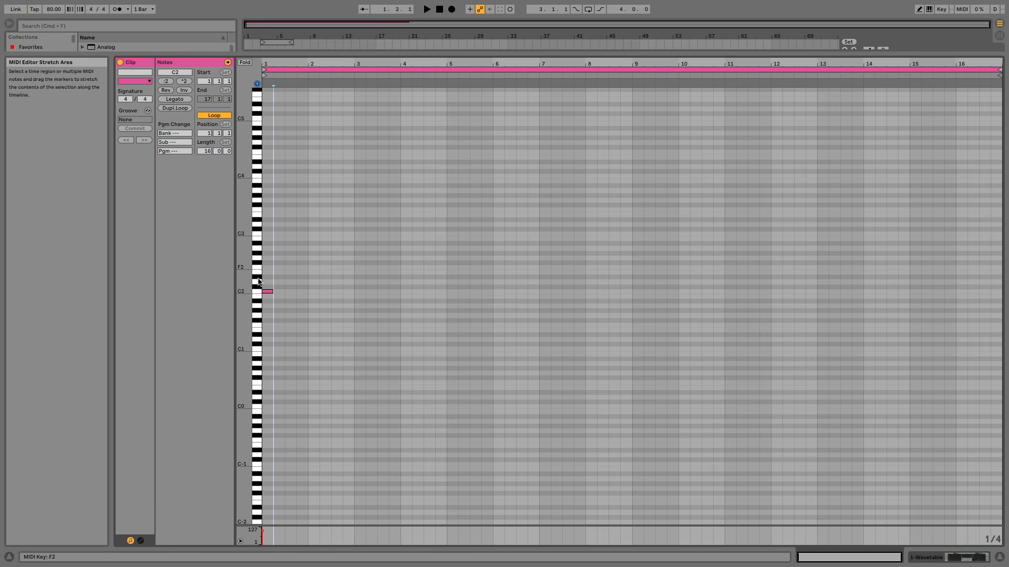
pyautogui.click(279, 257)
pyautogui.press('b')
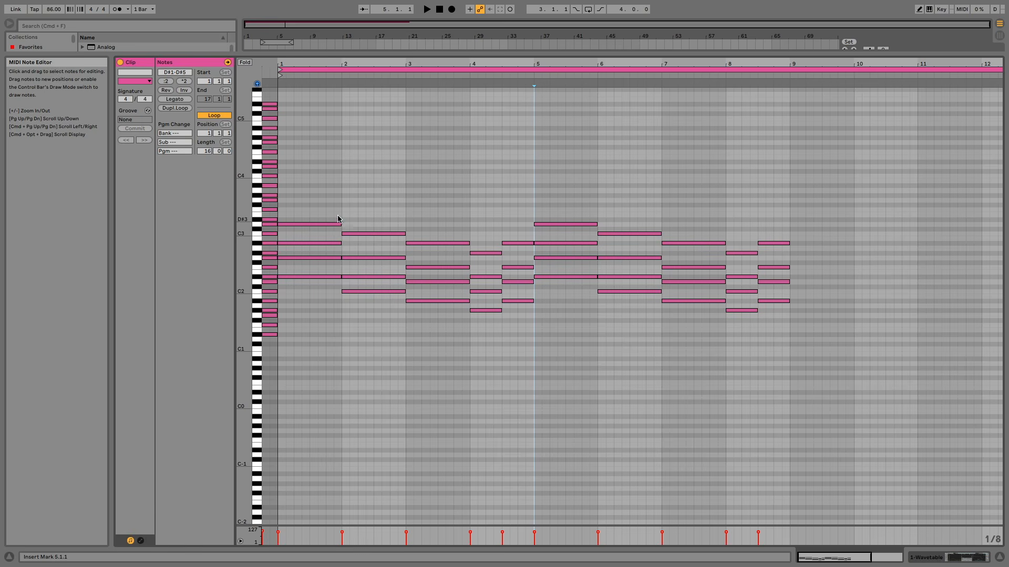
# Step: Audition the chords in the first four bars by selecting their notes one chord after another
pyautogui.moveTo(318, 176); pyautogui.dragTo(317, 318)
pyautogui.moveTo(383, 340); pyautogui.dragTo(421, 361)
pyautogui.moveTo(490, 215); pyautogui.dragTo(507, 349)
pyautogui.click(509, 349)
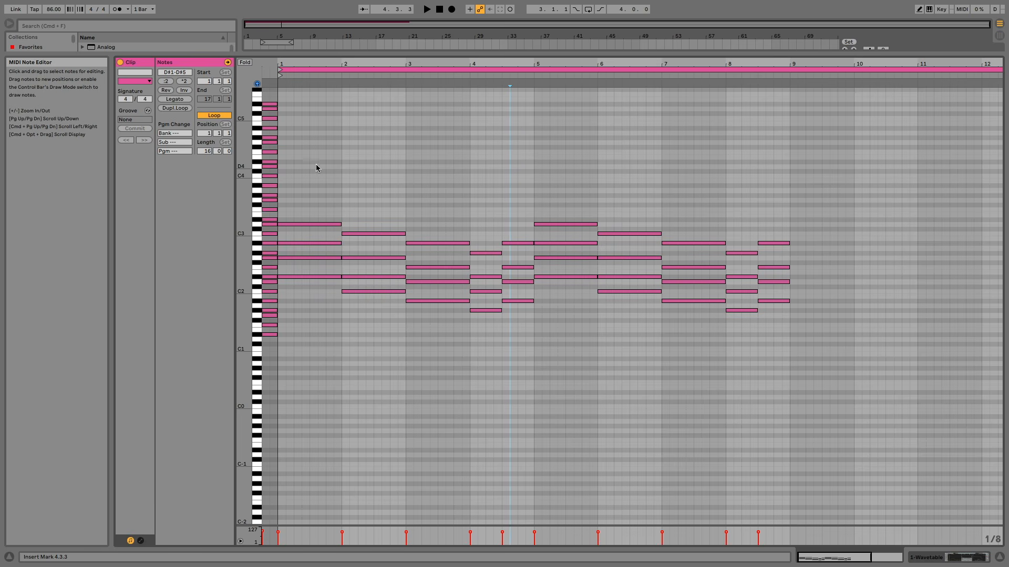
pyautogui.moveTo(318, 140); pyautogui.dragTo(319, 343)
pyautogui.moveTo(373, 181); pyautogui.dragTo(367, 371)
pyautogui.click(368, 371)
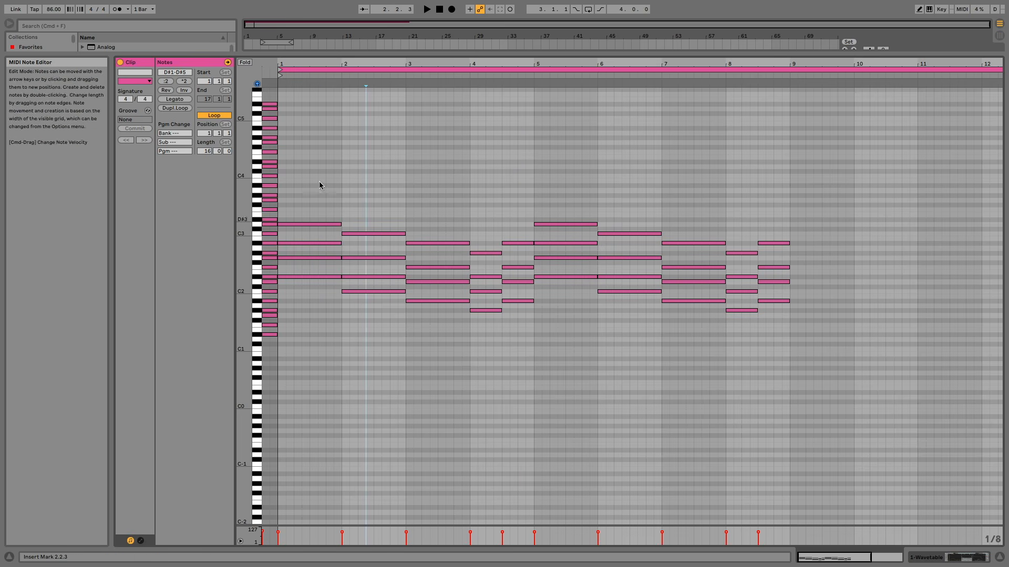
# Step: Shorten the bar 1 chord to one beat, duplicate it three times to fill the bar, and play it back
pyautogui.moveTo(297, 170); pyautogui.dragTo(299, 317)
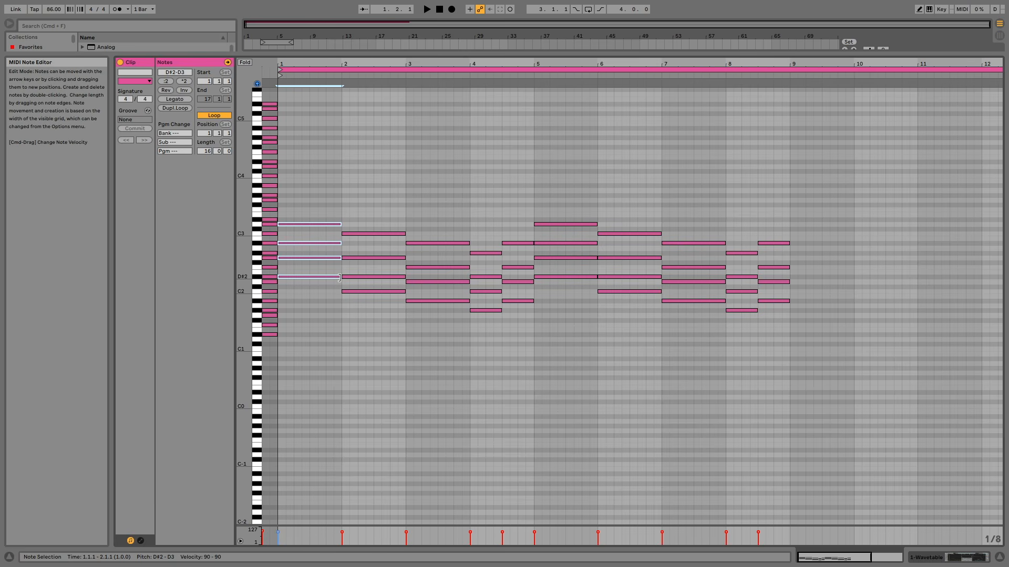
pyautogui.moveTo(339, 278); pyautogui.dragTo(293, 277)
pyautogui.press('super+d')
pyautogui.press('super+d')
pyautogui.press('super+d')
pyautogui.press('space')
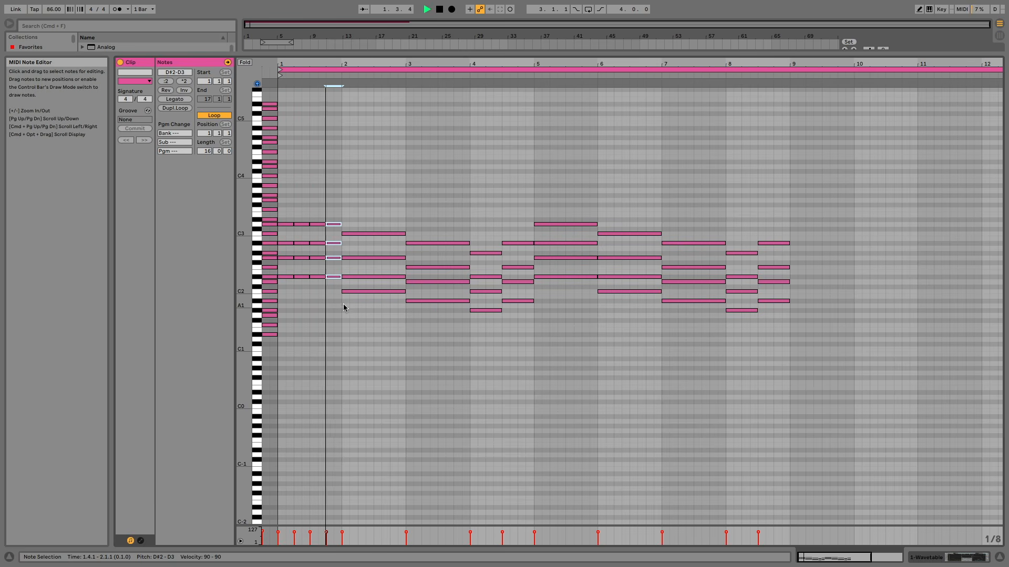
pyautogui.press('space')
# Step: Rework the chords in bars 1 and 2 into five repeats of three sixteenths each and play them back
pyautogui.moveTo(370, 64); pyautogui.dragTo(580, 379)
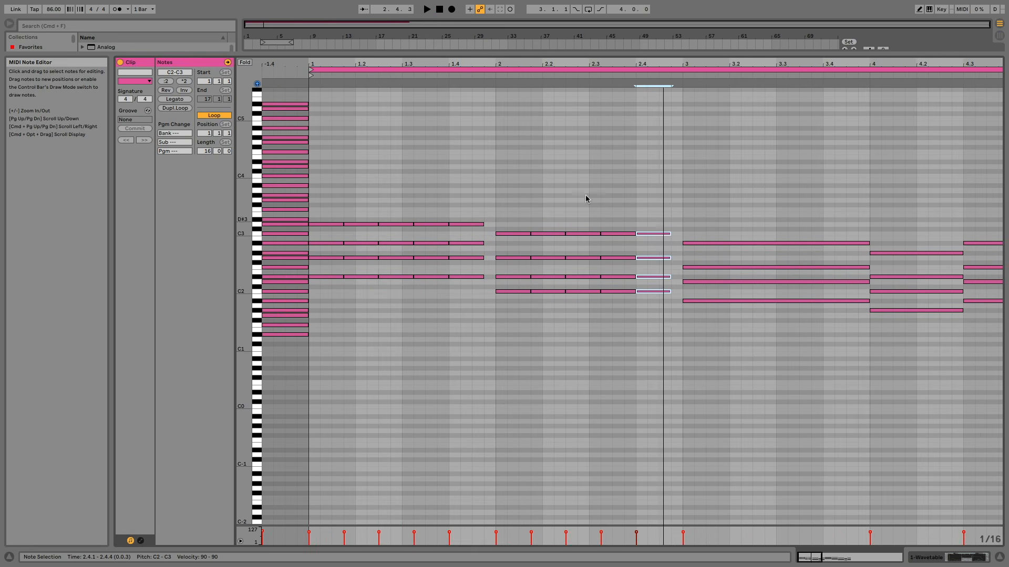
pyautogui.press('space')
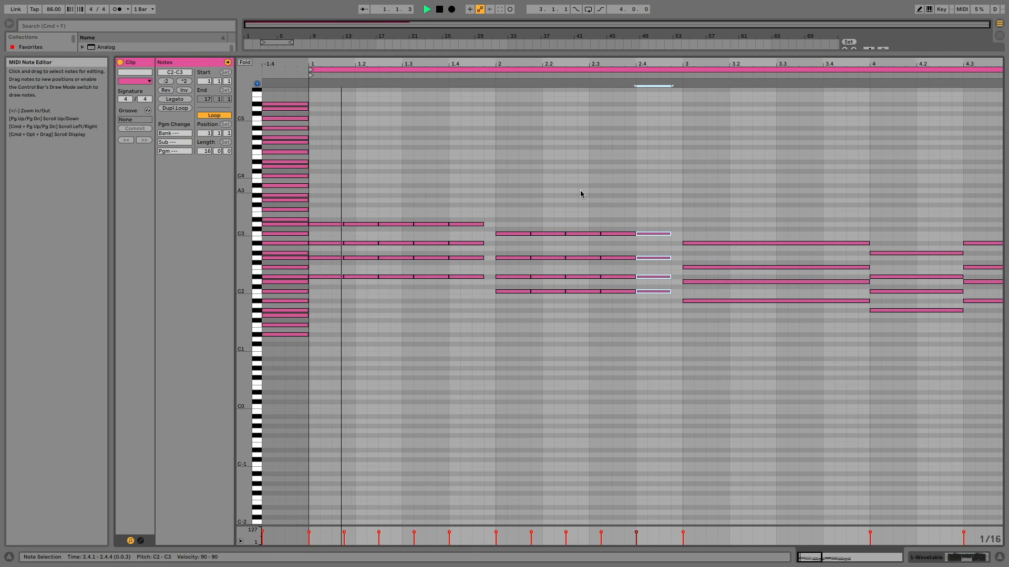
pyautogui.moveTo(811, 558); pyautogui.dragTo(811, 554)
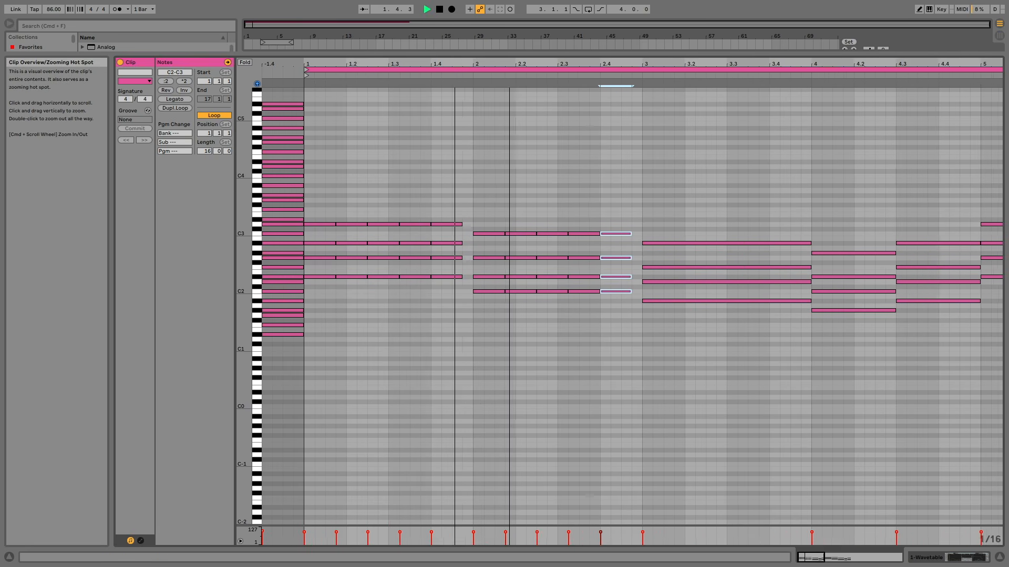
# Step: Lengthen the last chord repeat in bars 1 and 2 so that each one ends at its bar line
pyautogui.keyDown('shift'); pyautogui.click(448, 225); pyautogui.keyUp('shift')
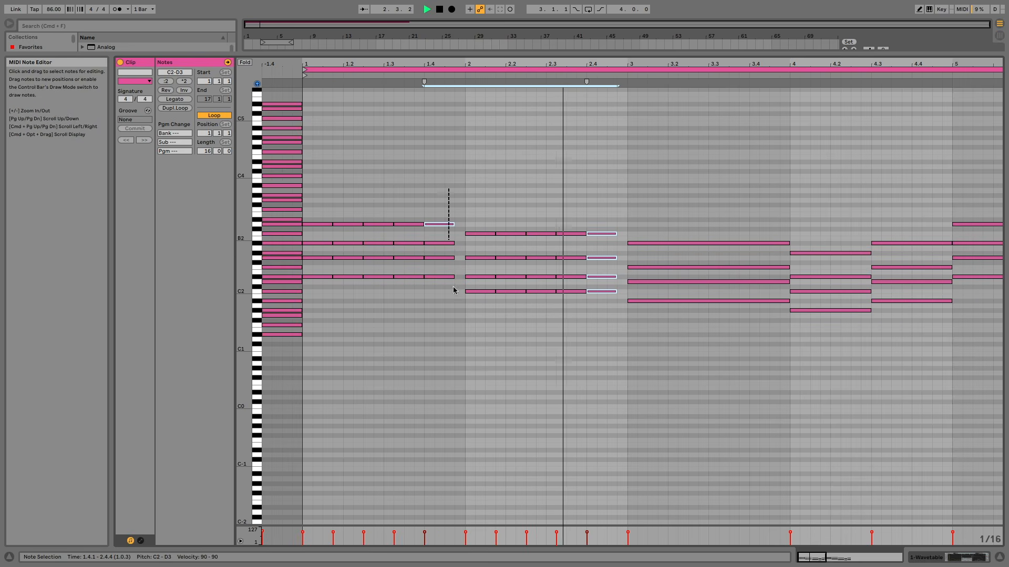
pyautogui.moveTo(453, 290); pyautogui.dragTo(454, 292)
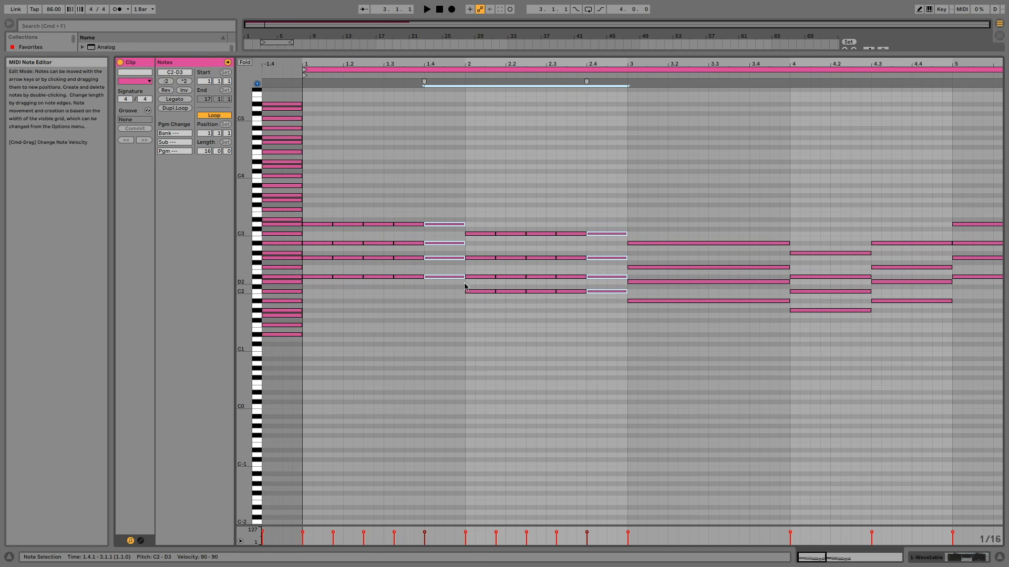
pyautogui.click(452, 328)
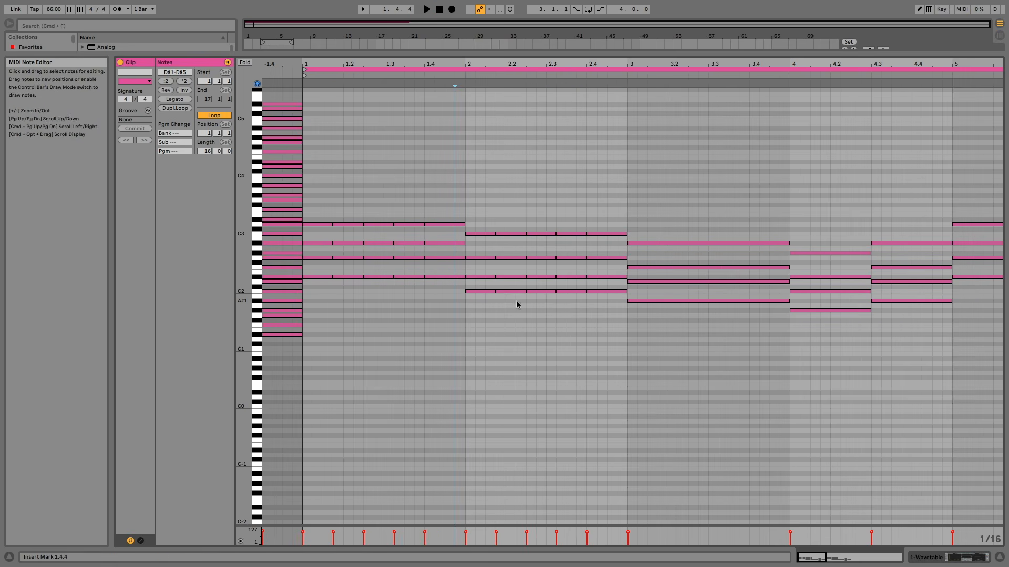
# Step: Review the repeated-chord rhythm from bar 1 through bar 4 in the note editor
pyautogui.hscroll(1, 517, 303)
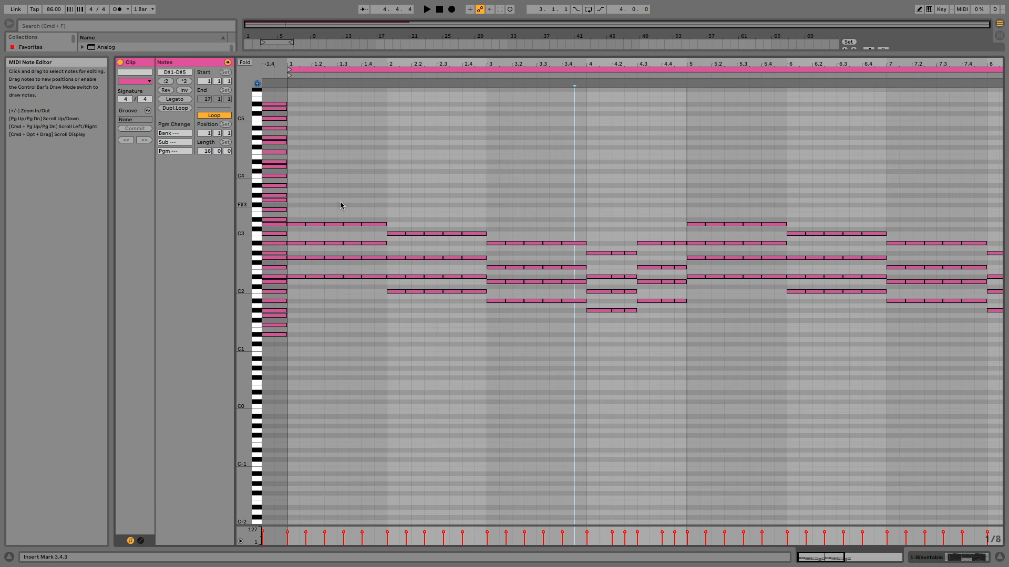
pyautogui.moveTo(301, 197); pyautogui.dragTo(356, 283)
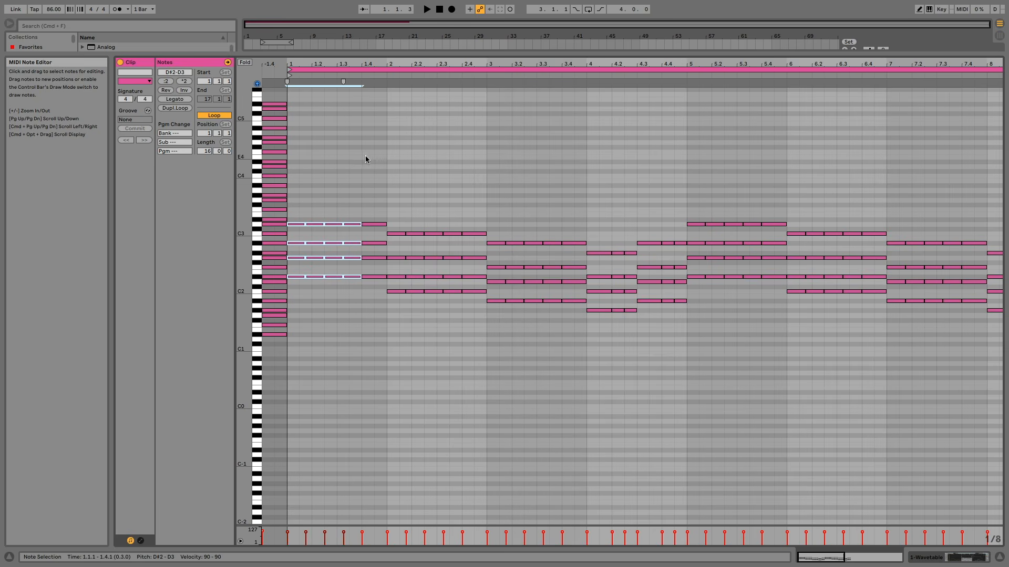
pyautogui.click(523, 190)
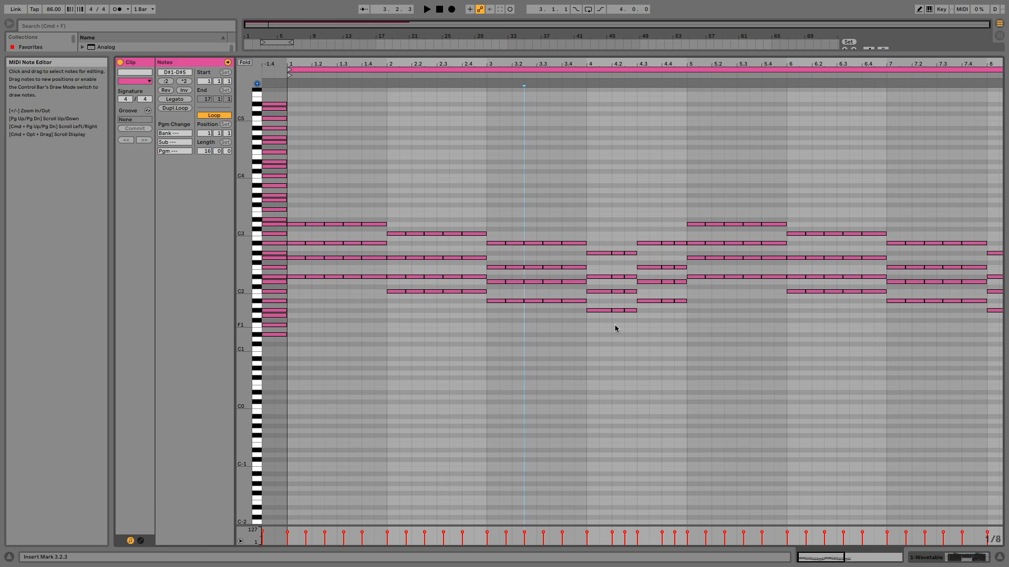
pyautogui.click(615, 213)
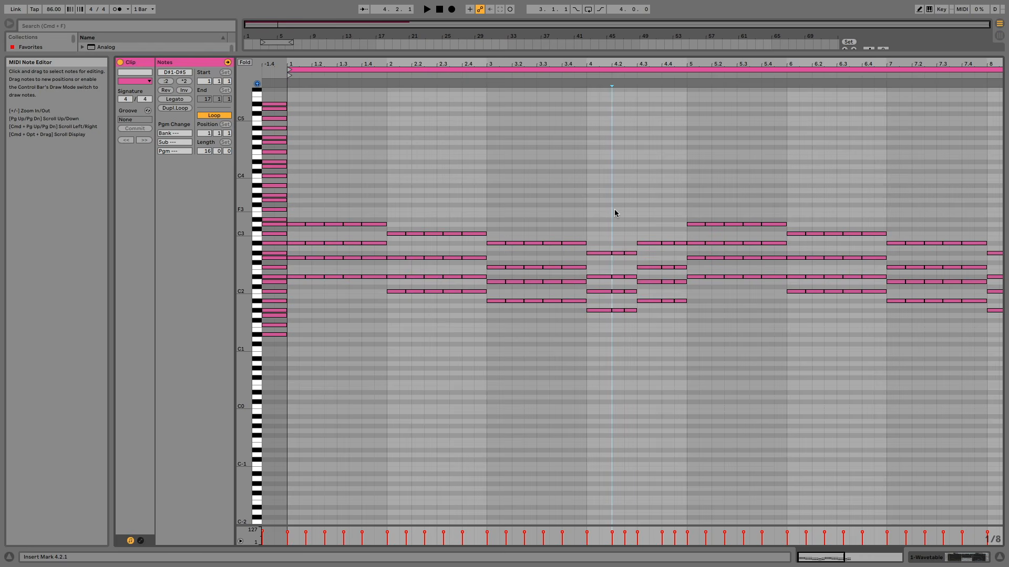
# Step: Set the arrangement loop range to start at bar 1 and span eight bars, ending at bar 9
pyautogui.moveTo(502, 54); pyautogui.dragTo(493, 258)
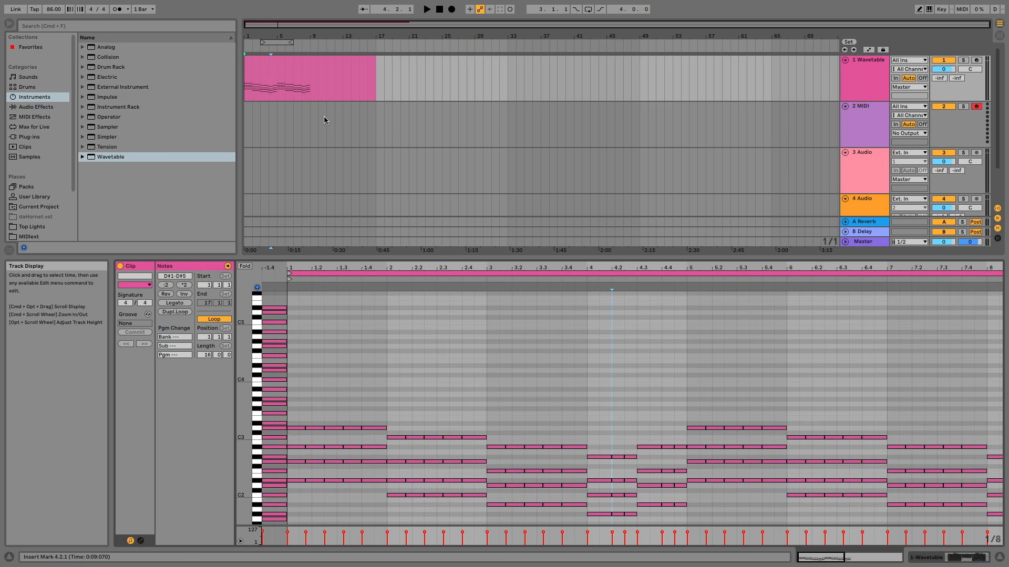
pyautogui.scroll(4, 273, 90)
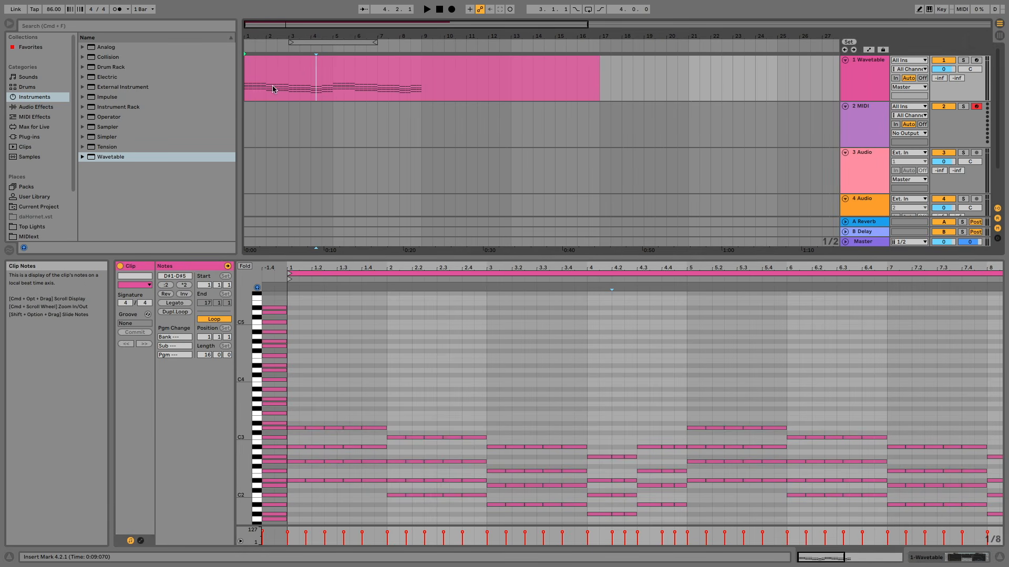
pyautogui.click(255, 89)
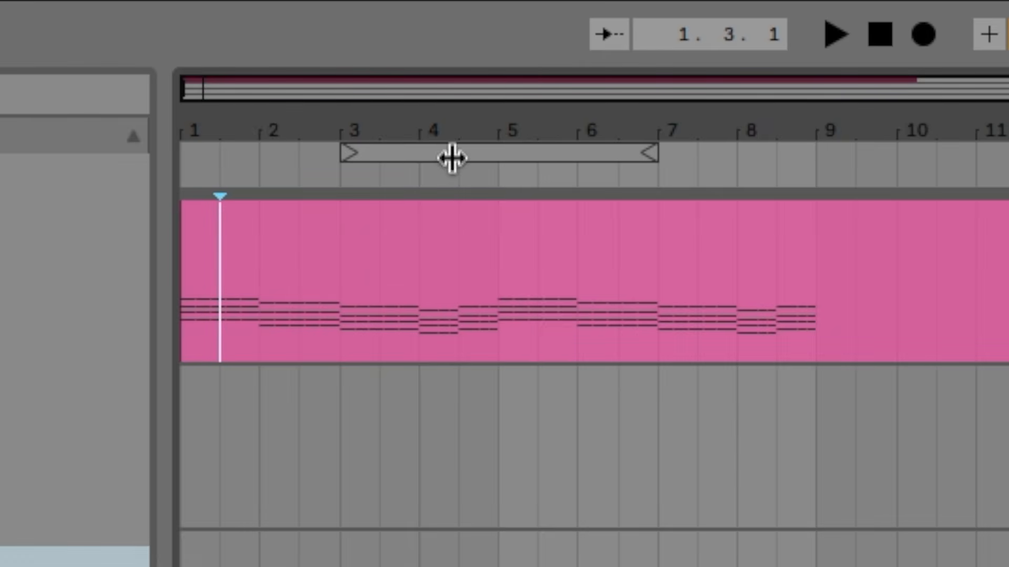
pyautogui.moveTo(473, 150); pyautogui.dragTo(305, 158)
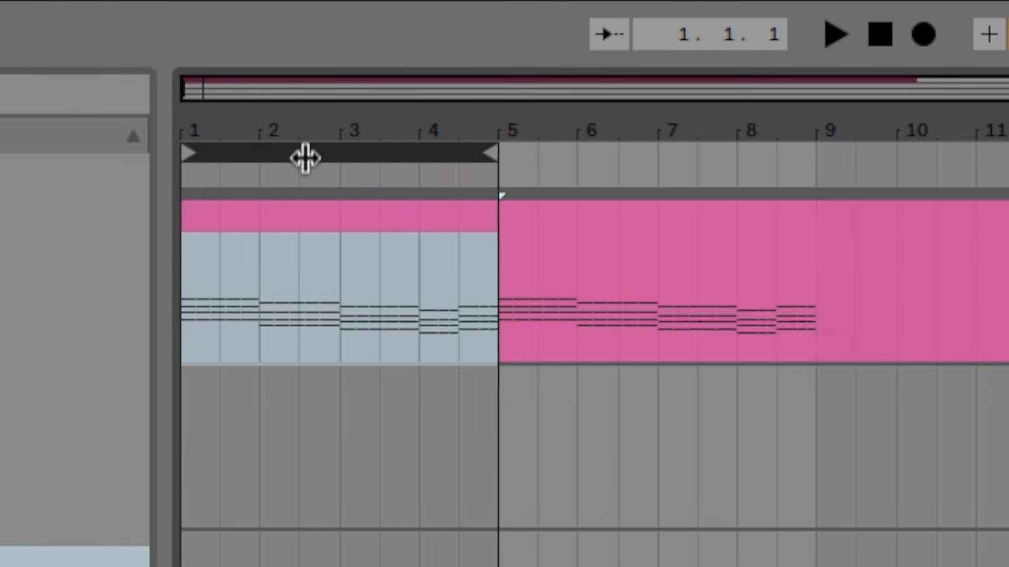
pyautogui.click(482, 150)
pyautogui.moveTo(482, 151); pyautogui.dragTo(793, 147)
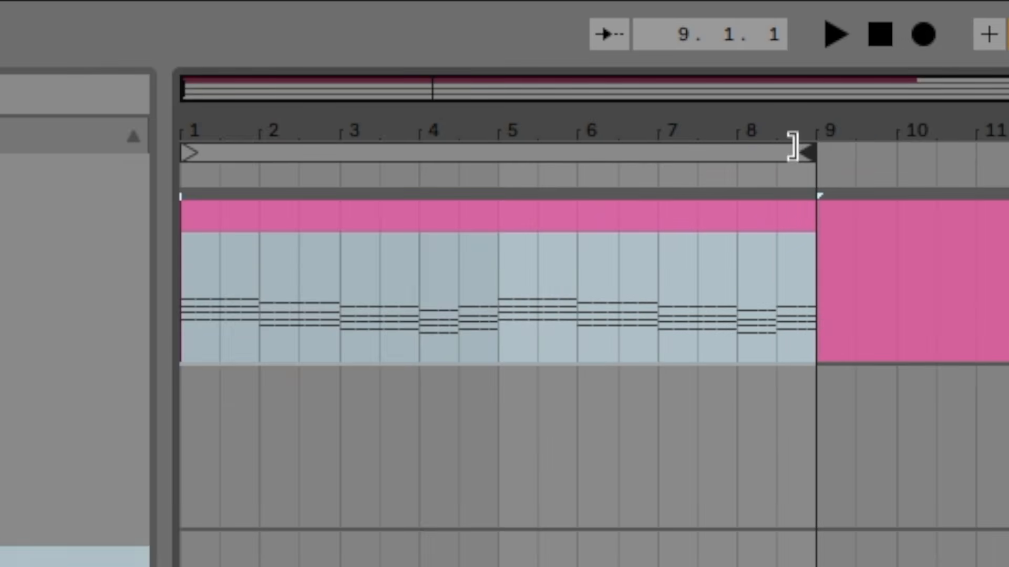
# Step: Delete the empty part of the chord clip from bar 9 to bar 17 in the arrangement
pyautogui.click(815, 317)
pyautogui.click(749, 315)
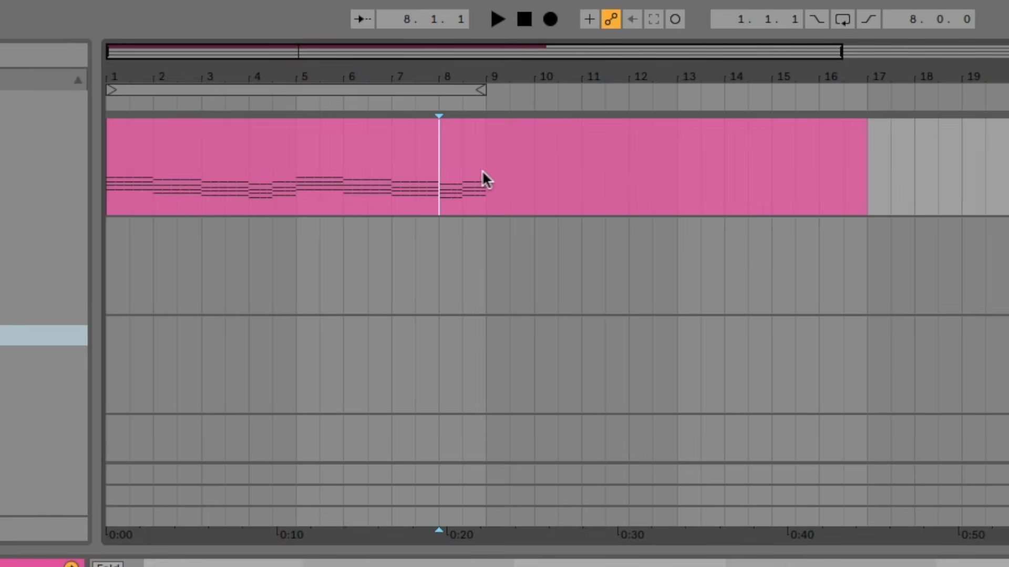
pyautogui.moveTo(482, 171); pyautogui.dragTo(858, 153)
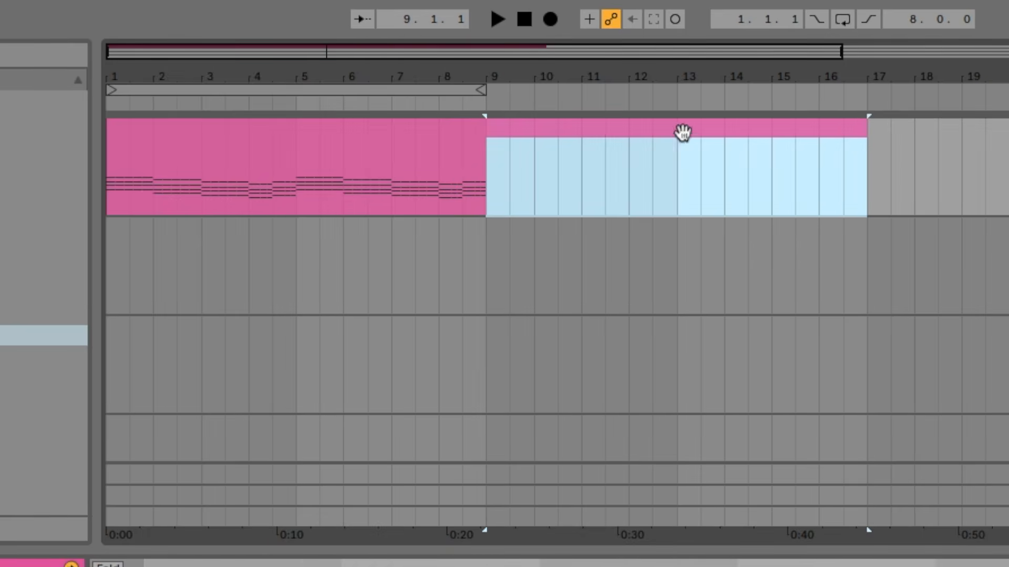
pyautogui.press('Delete')
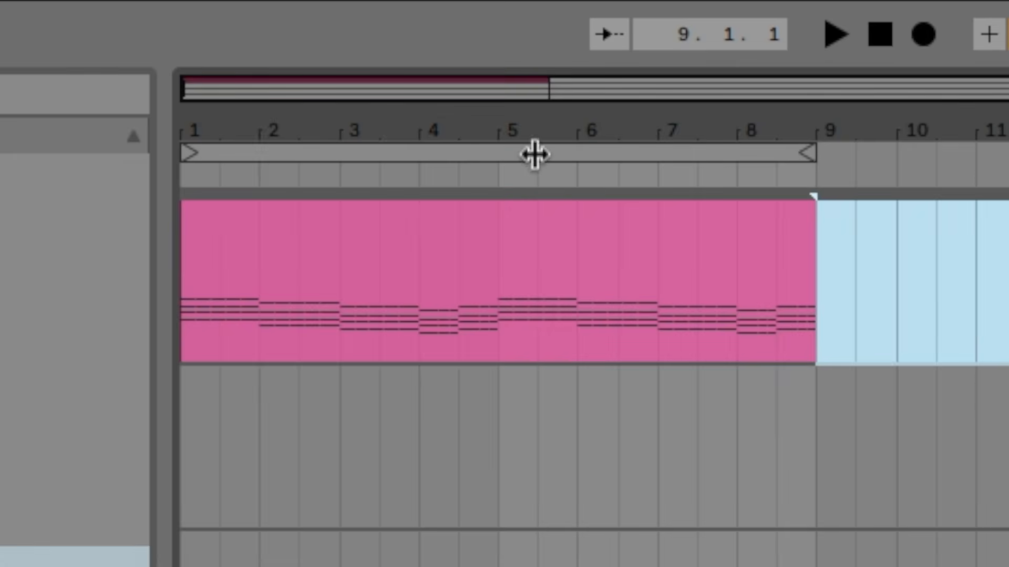
# Step: Turn on looping for the eight-bar range and play the chord progression back, then stop
pyautogui.rightClick(535, 154)
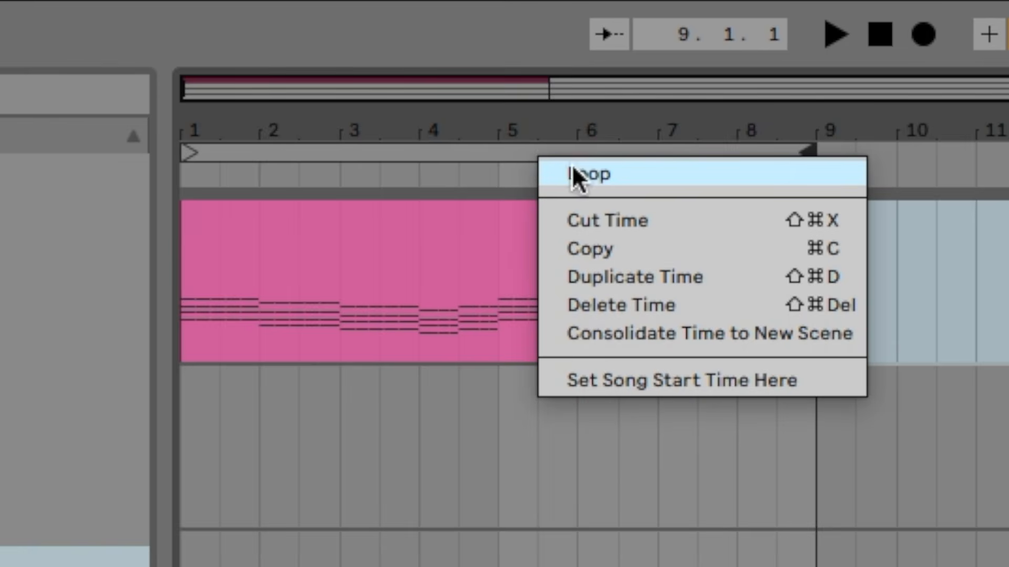
pyautogui.click(586, 176)
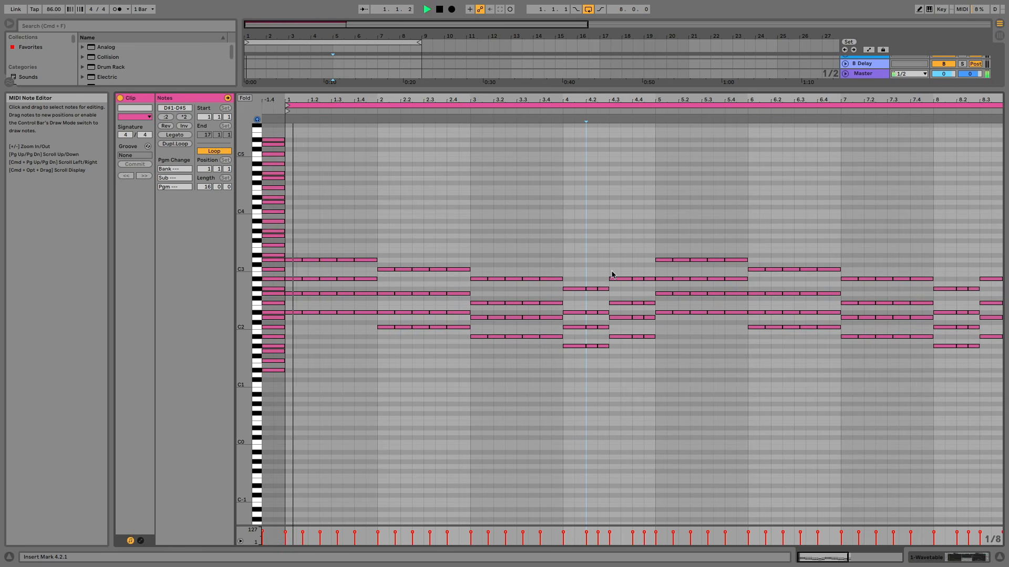
pyautogui.press('space')
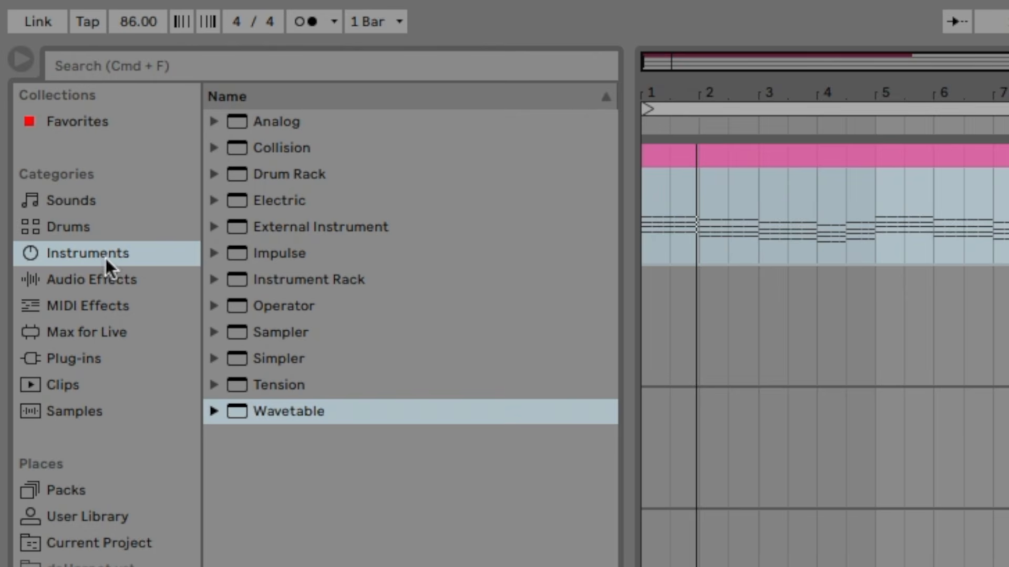
# Step: Load Wavetable's Fizz Bells preset from the Mallets category on the chord track and play it back
pyautogui.click(106, 257)
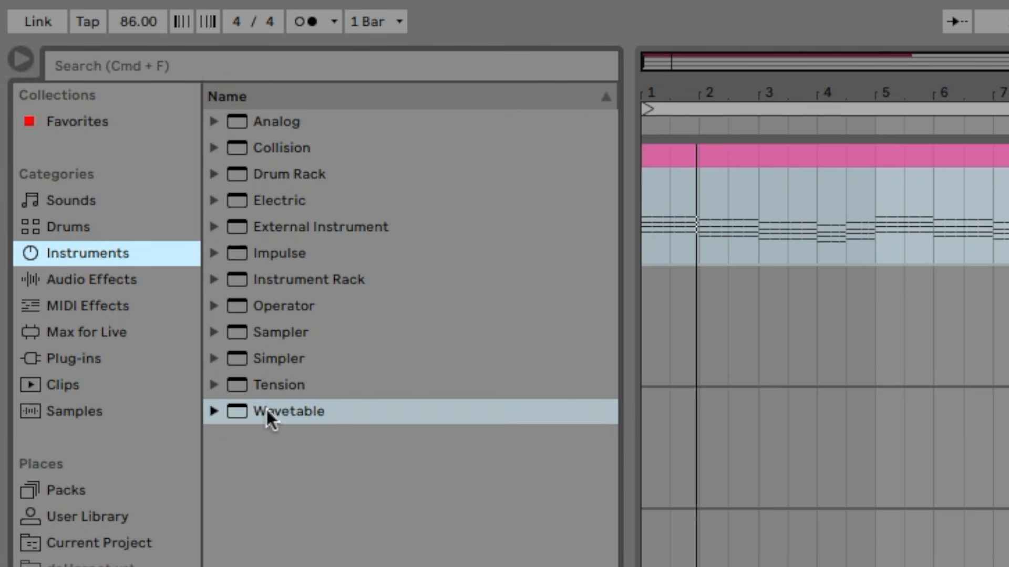
pyautogui.click(213, 412)
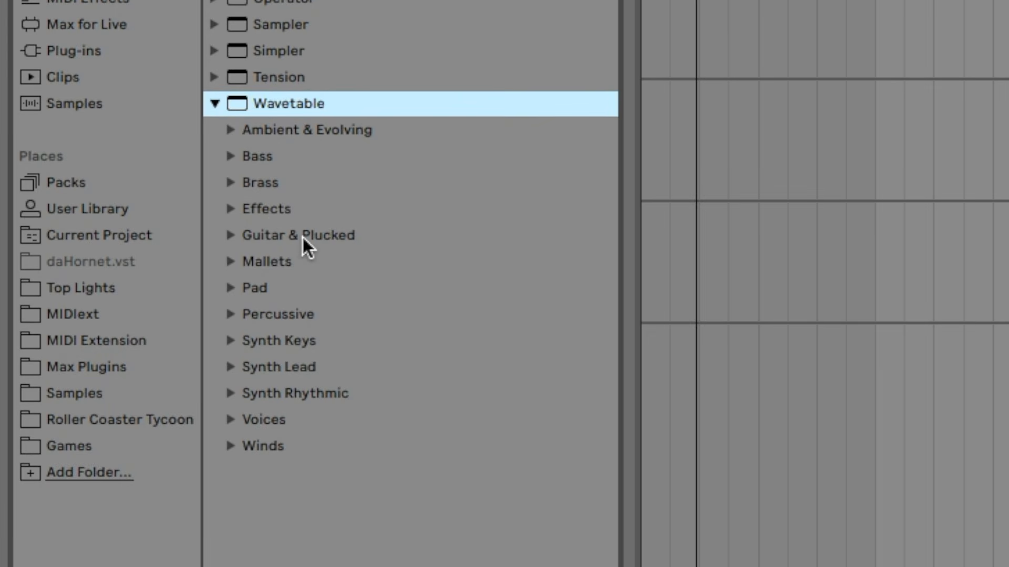
pyautogui.doubleClick(279, 112)
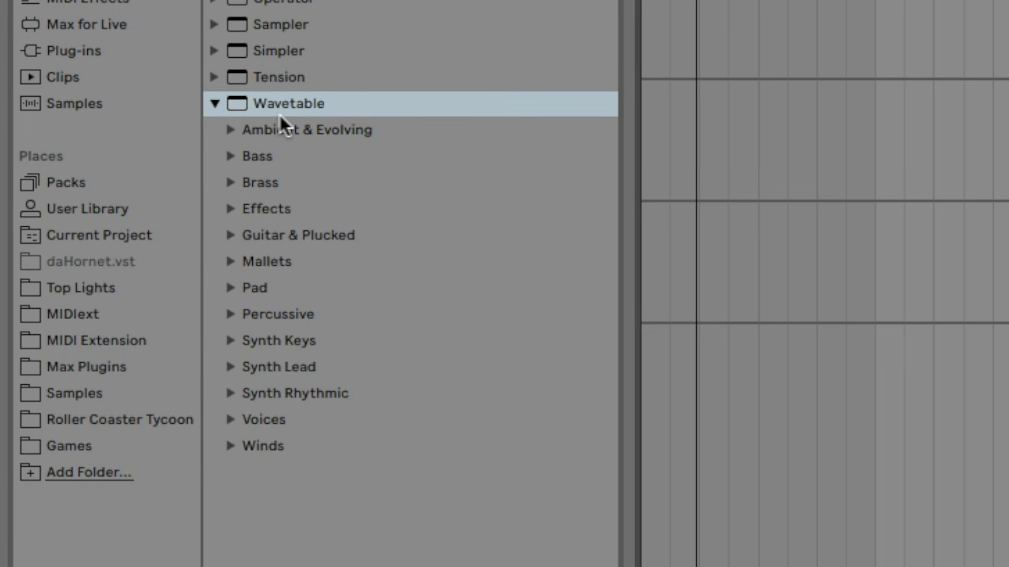
pyautogui.click(250, 230)
pyautogui.press('Down')
pyautogui.press('Down')
pyautogui.press('Down')
pyautogui.press('Down')
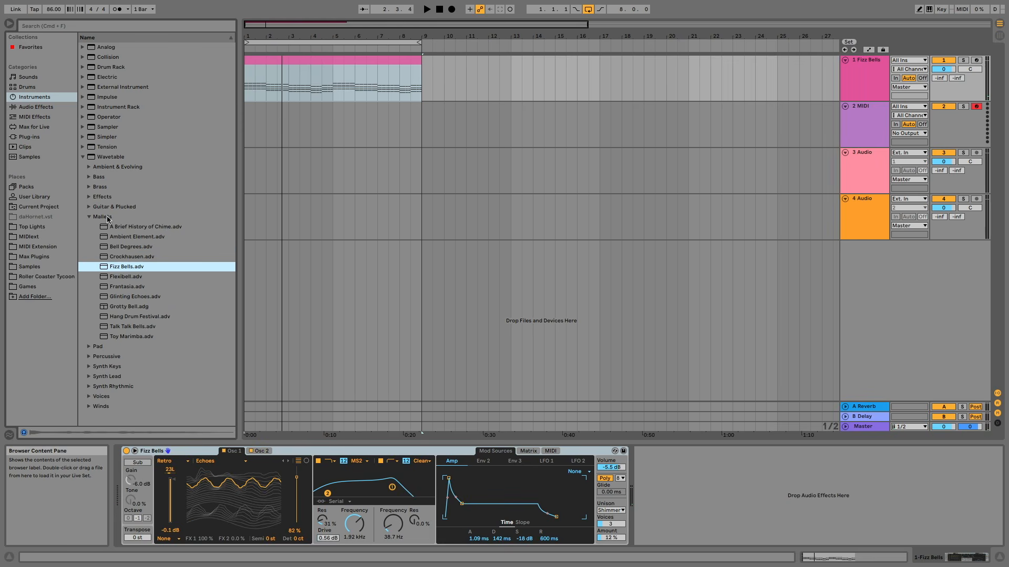
pyautogui.press('space')
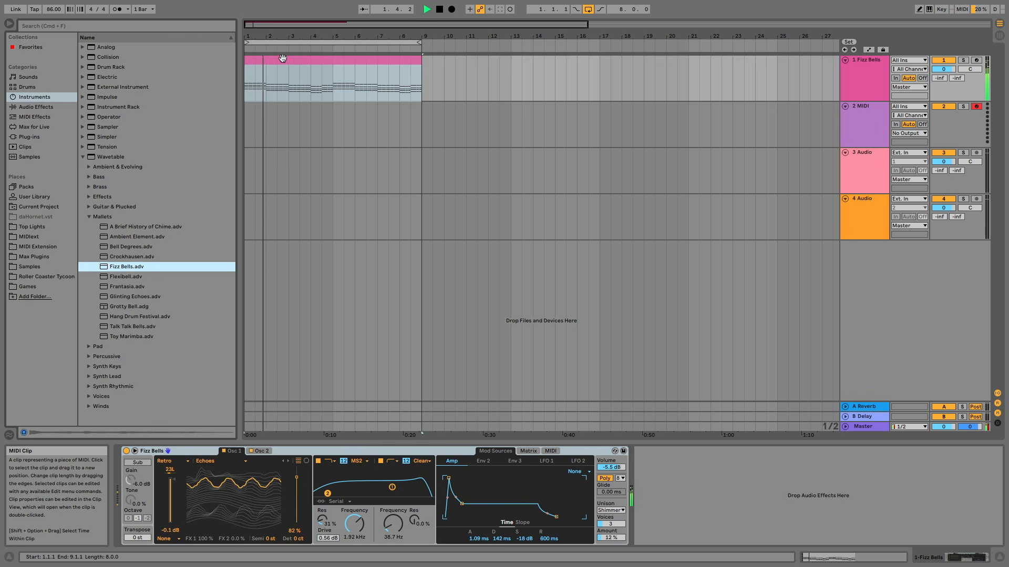
pyautogui.press('space')
# Step: Copy the eight-bar chord clip onto the second MIDI track
pyautogui.click(299, 59)
pyautogui.scroll(2, 288, 91)
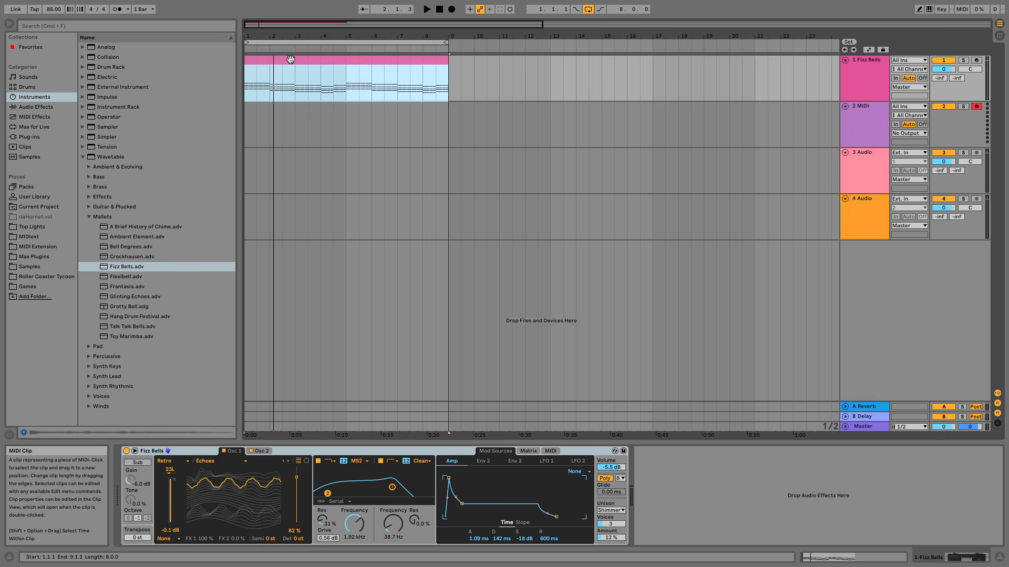
pyautogui.click(863, 114)
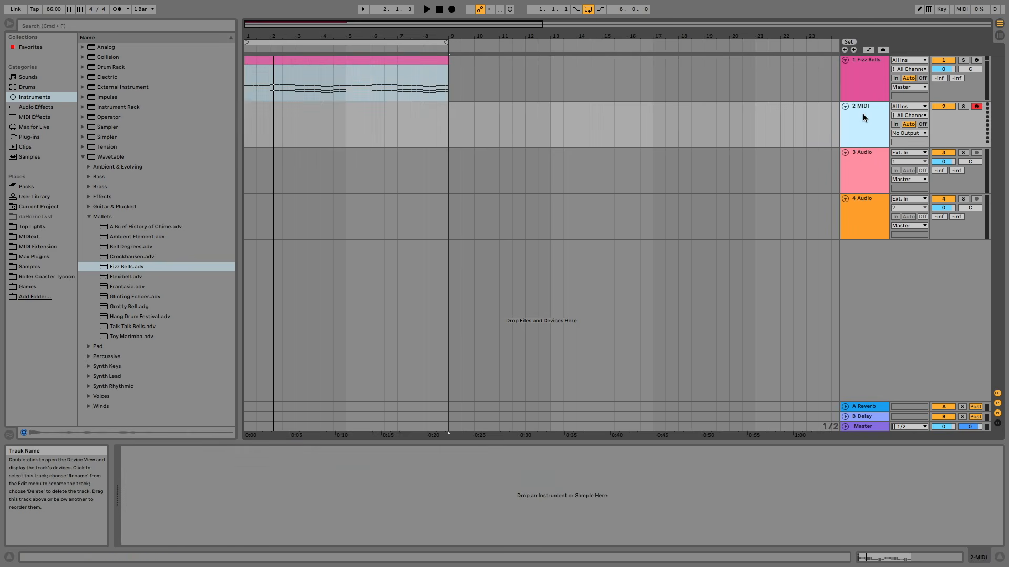
pyautogui.press('super+v')
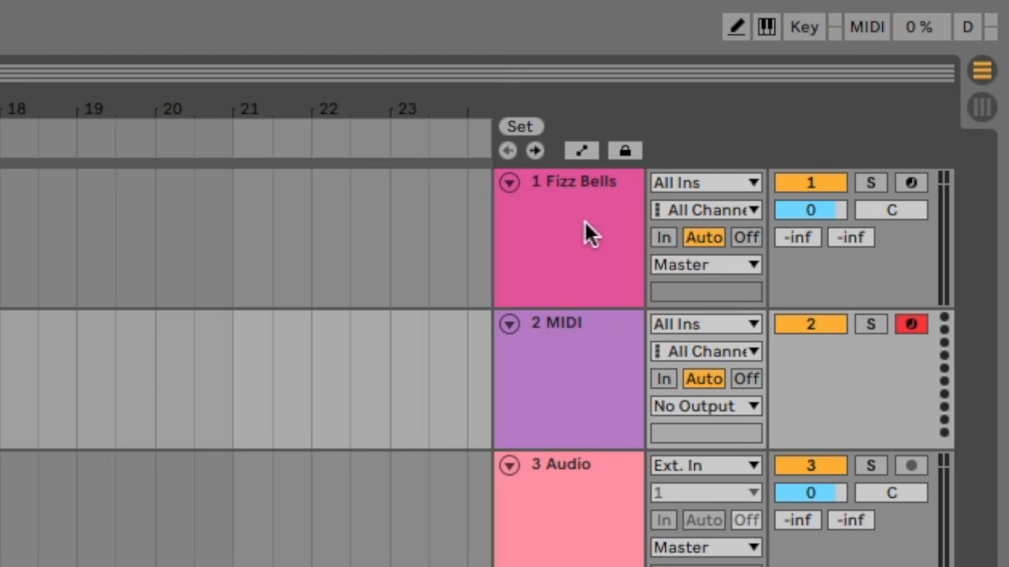
# Step: Rename the first track, holding the Fizz Bells chords, as Plucks
pyautogui.click(596, 220)
pyautogui.rightClick(556, 241)
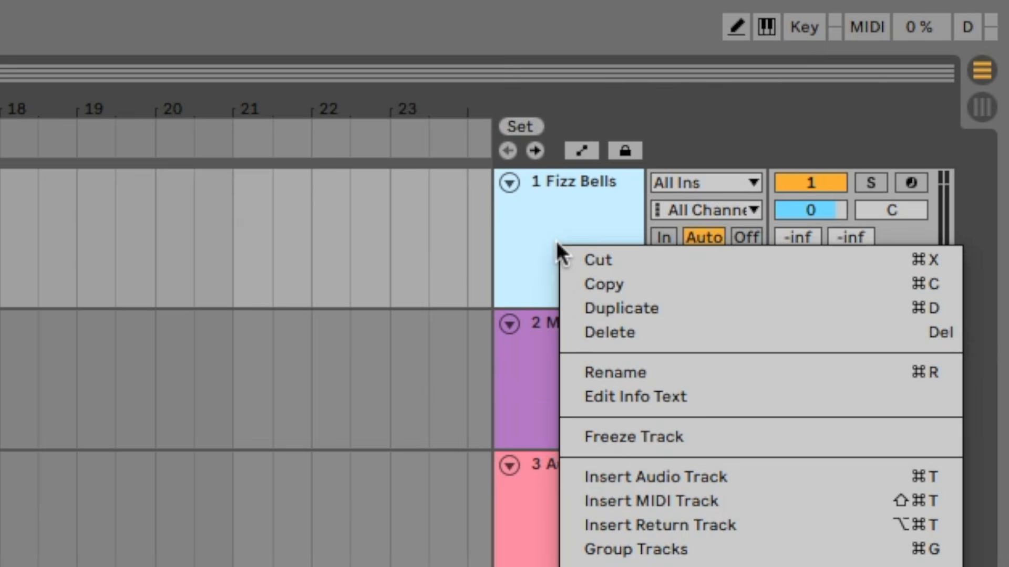
pyautogui.click(625, 374)
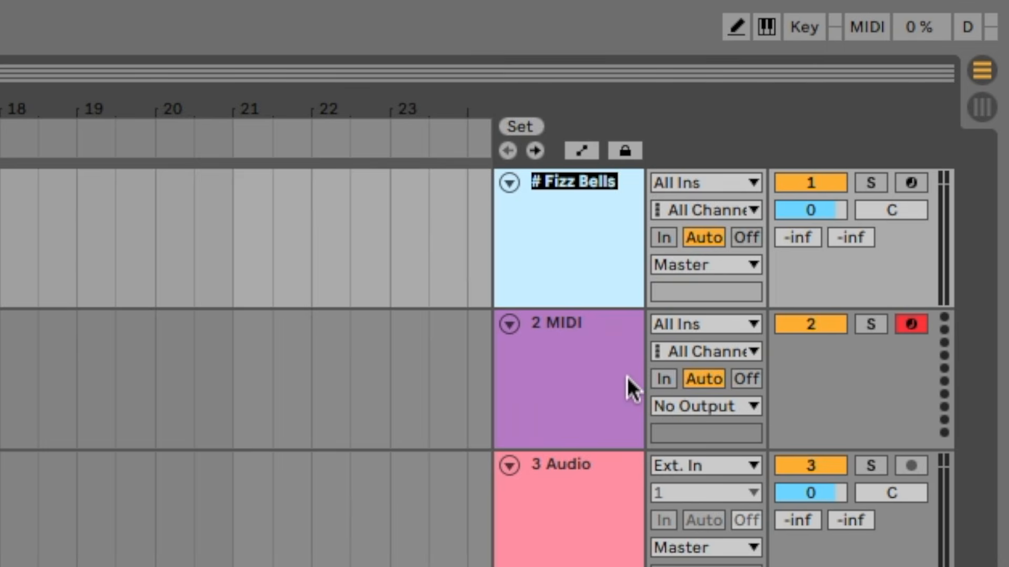
pyautogui.write('Plucks')
pyautogui.press('Return')
# Step: Rename the second MIDI track as Bass and change its track colour to light pink
pyautogui.click(578, 341)
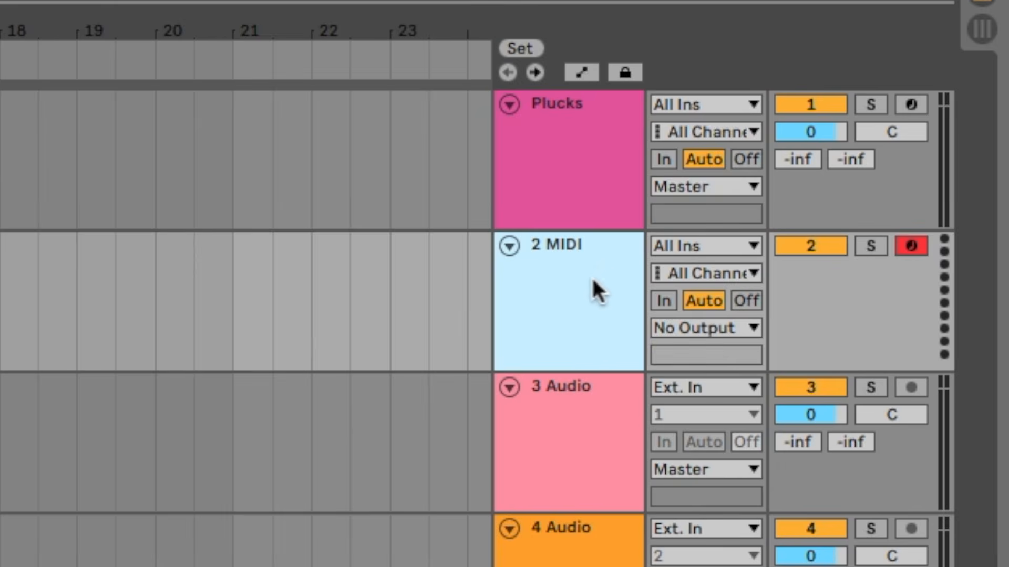
pyautogui.rightClick(592, 277)
pyautogui.click(642, 407)
pyautogui.write('B')
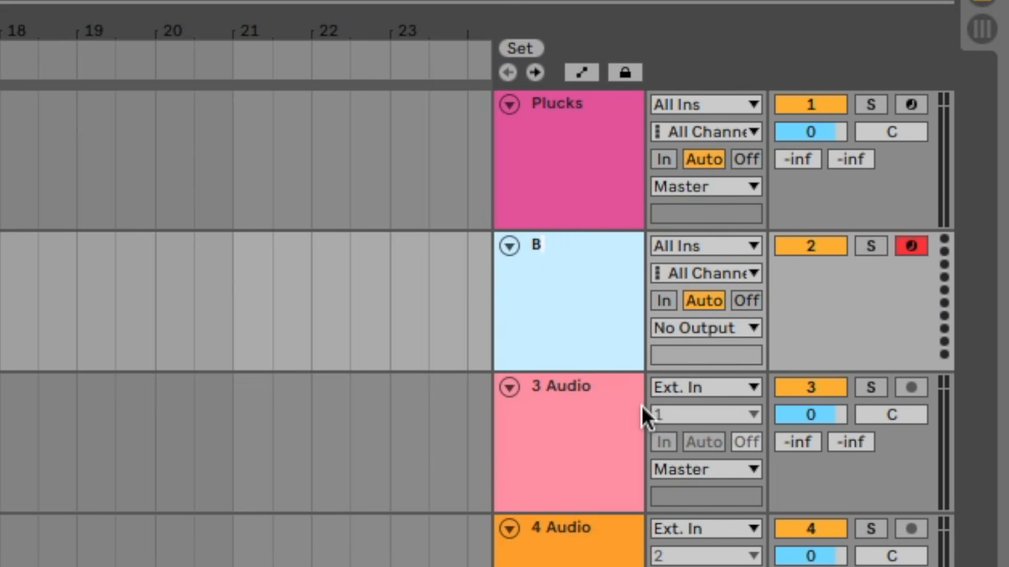
pyautogui.write('ass')
pyautogui.press('Return')
pyautogui.rightClick(548, 289)
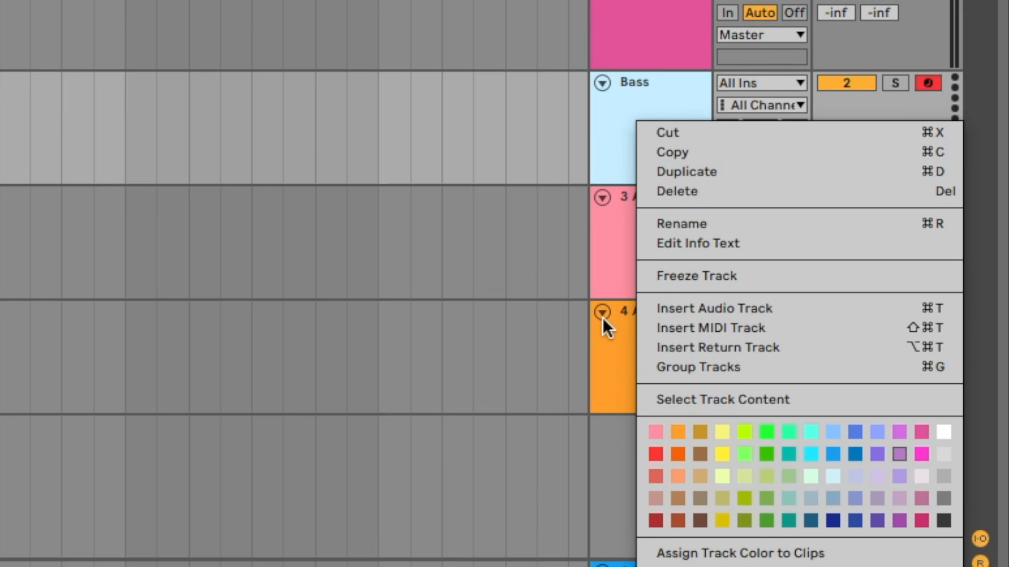
pyautogui.click(656, 434)
# Step: Delete the two unused audio tracks, 3 Audio and 4 Audio
pyautogui.click(647, 254)
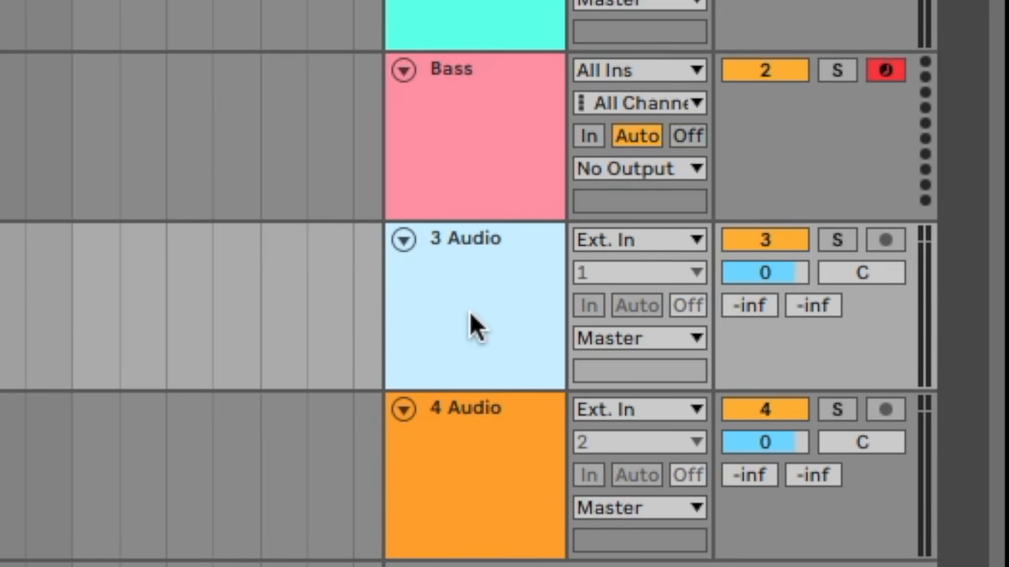
pyautogui.press('Delete')
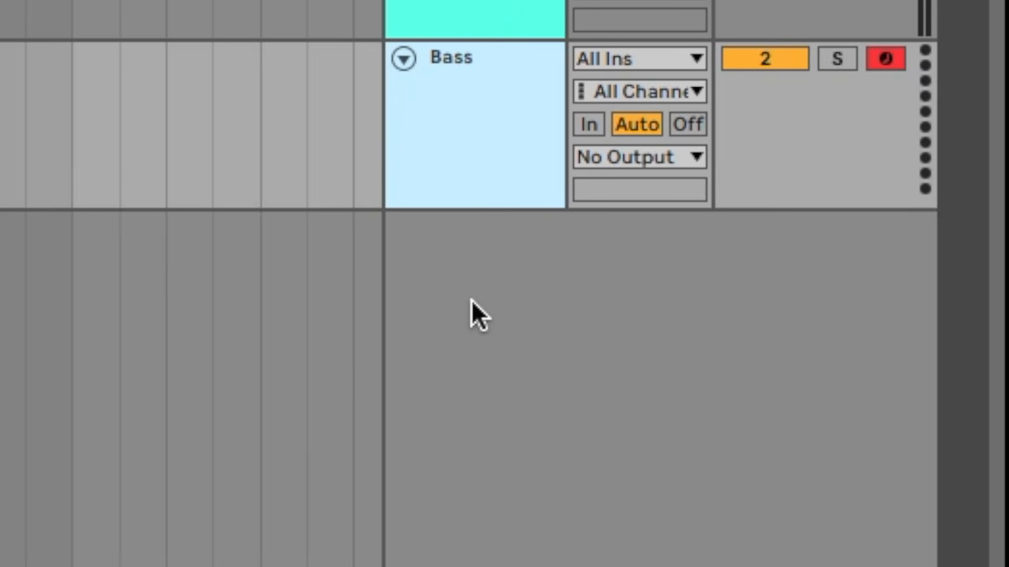
pyautogui.press('Delete')
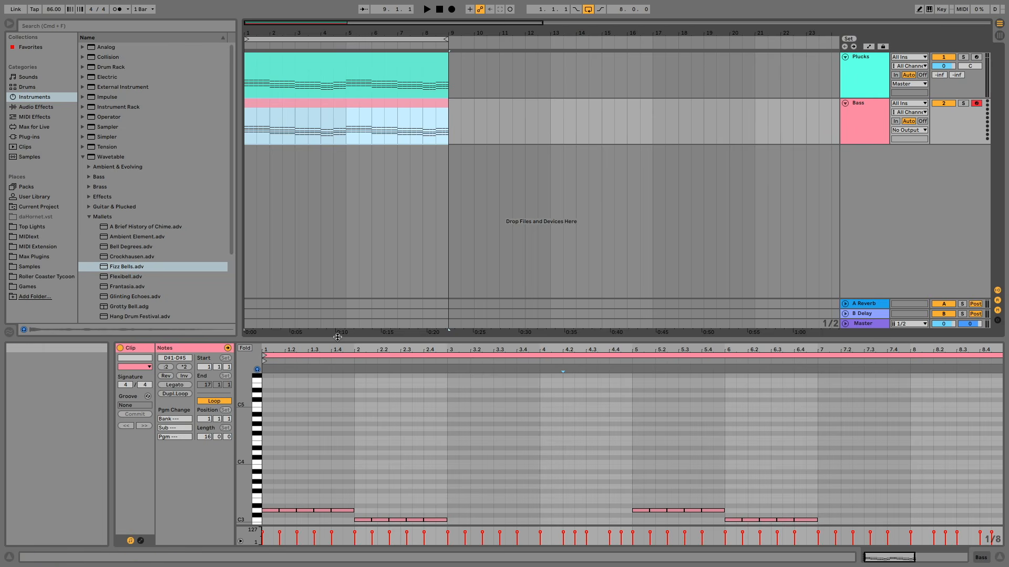
# Step: Delete the upper chord notes in bars 1 and 2 of the Bass clip, keeping only the lowest note of each chord
pyautogui.moveTo(337, 337); pyautogui.dragTo(338, 203)
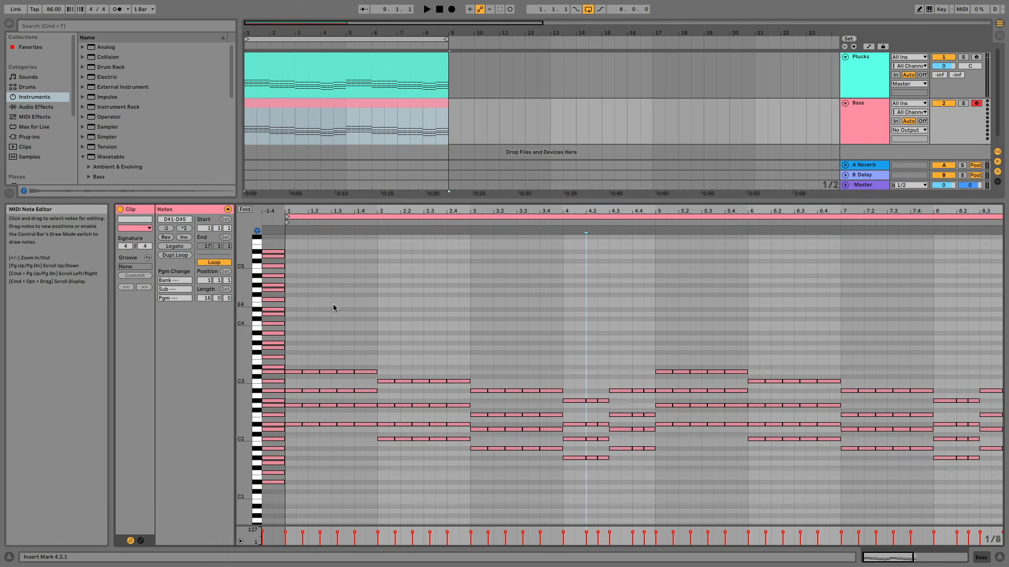
pyautogui.scroll(-1, 334, 304)
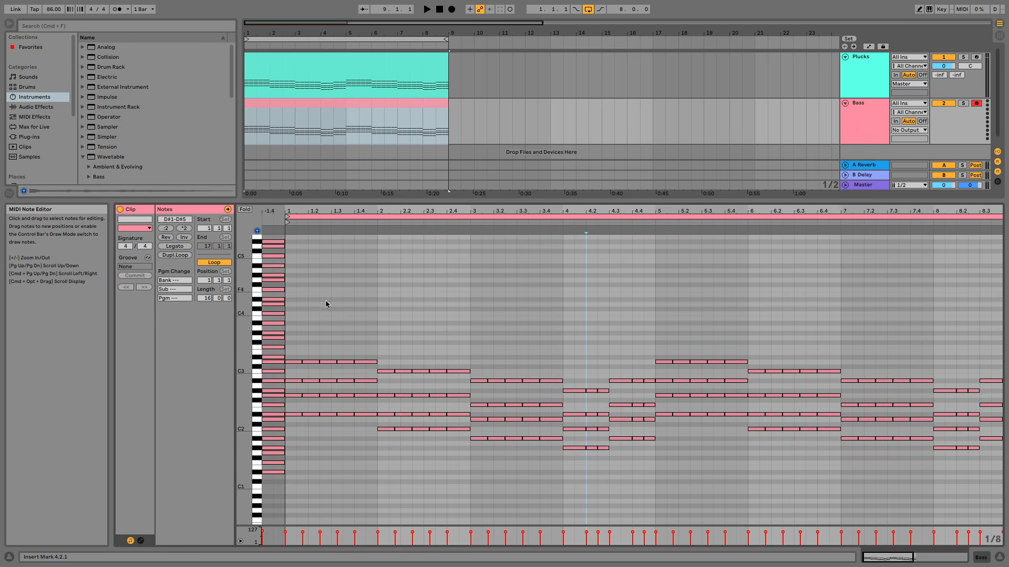
pyautogui.click(865, 112)
pyautogui.doubleClick(378, 105)
pyautogui.moveTo(370, 405); pyautogui.dragTo(349, 395)
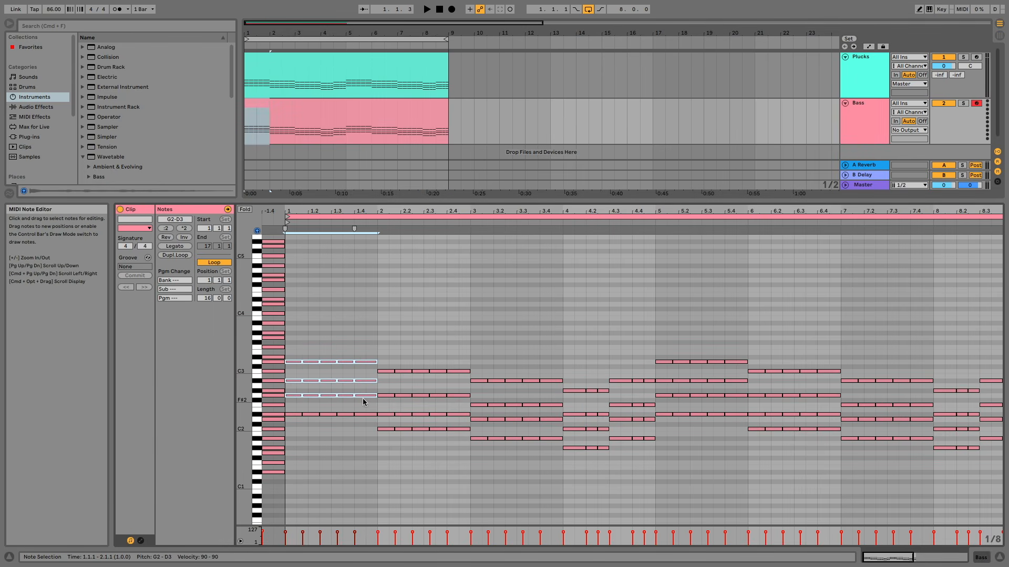
pyautogui.press('Delete')
pyautogui.moveTo(387, 353); pyautogui.dragTo(459, 420)
pyautogui.press('Delete')
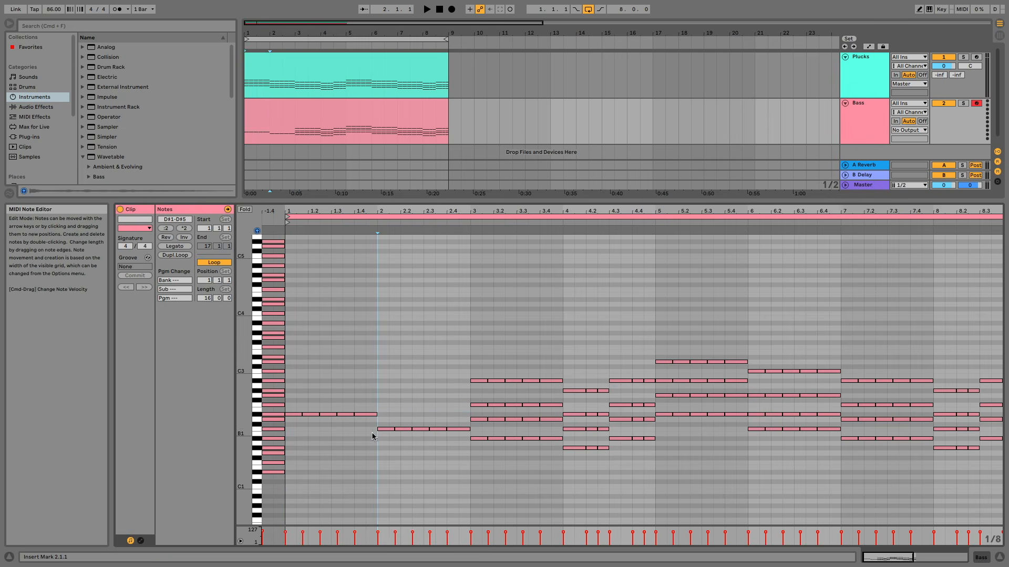
# Step: Delete the upper chord notes in bars 3 and 4 of the Bass clip, keeping only the lowest note of each chord
pyautogui.moveTo(484, 361); pyautogui.dragTo(550, 427)
pyautogui.press('Delete')
pyautogui.moveTo(575, 383); pyautogui.dragTo(610, 436)
pyautogui.press('Delete')
pyautogui.moveTo(619, 356); pyautogui.dragTo(652, 428)
pyautogui.press('Delete')
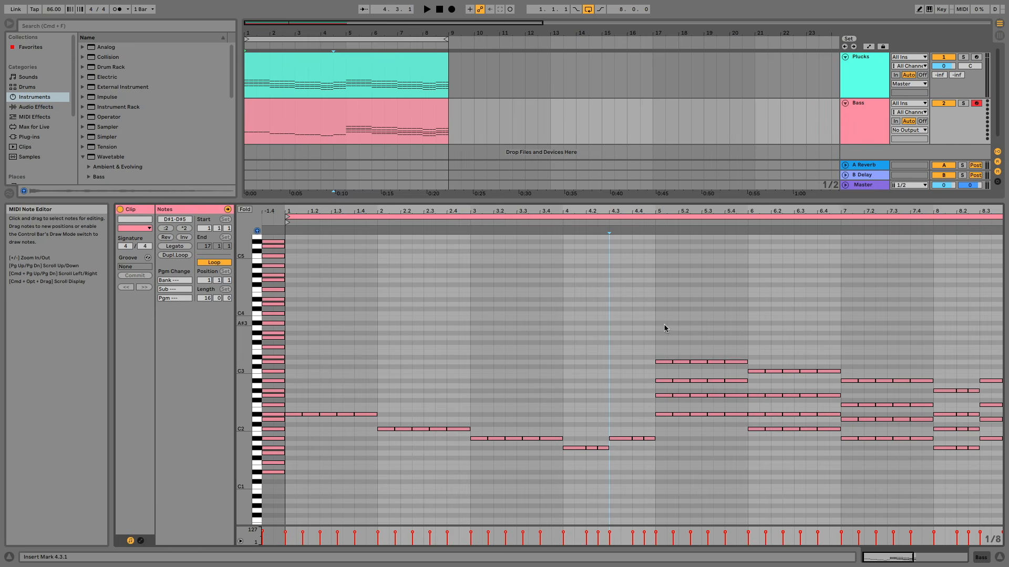
# Step: Delete all notes in bars 5 to 8 of the Bass clip
pyautogui.moveTo(668, 320); pyautogui.dragTo(836, 438)
pyautogui.press('Delete')
pyautogui.hscroll(5, 836, 438)
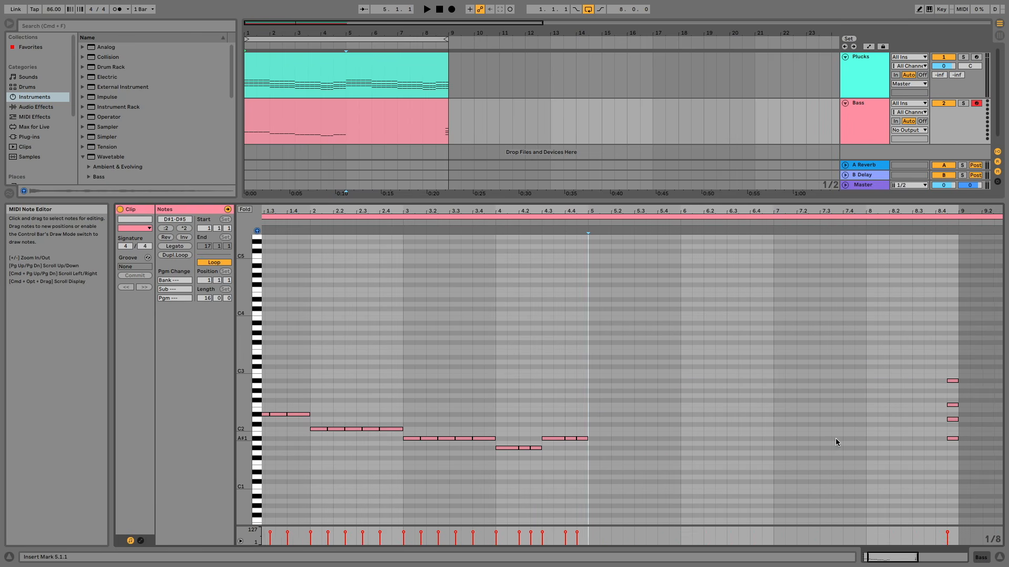
pyautogui.moveTo(877, 368); pyautogui.dragTo(967, 486)
pyautogui.press('Delete')
pyautogui.hscroll(-4, 599, 393)
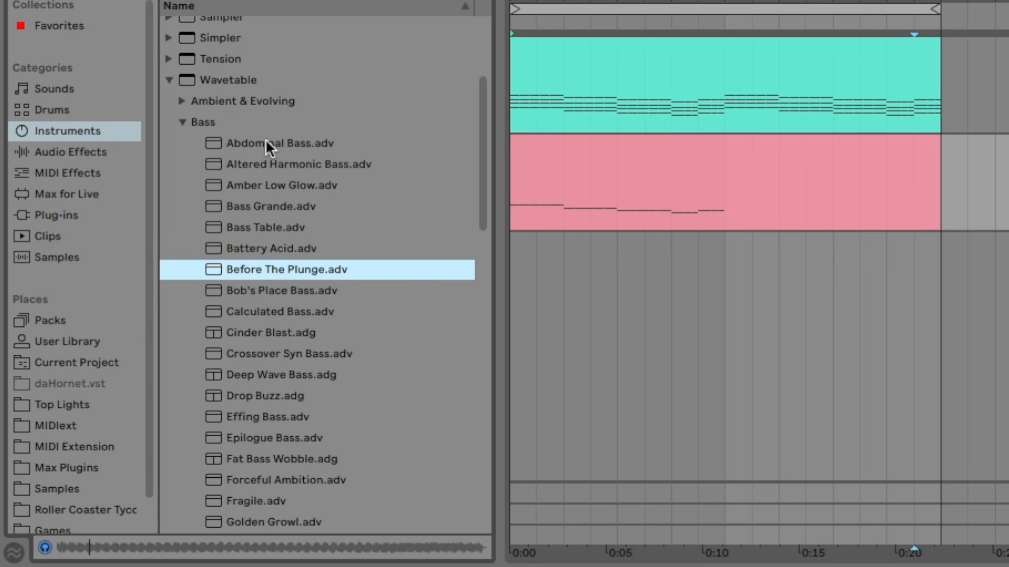
# Step: Preview the Wavetable bass presets, then load Model D Solo onto the Bass track and play it back
pyautogui.press('Down')
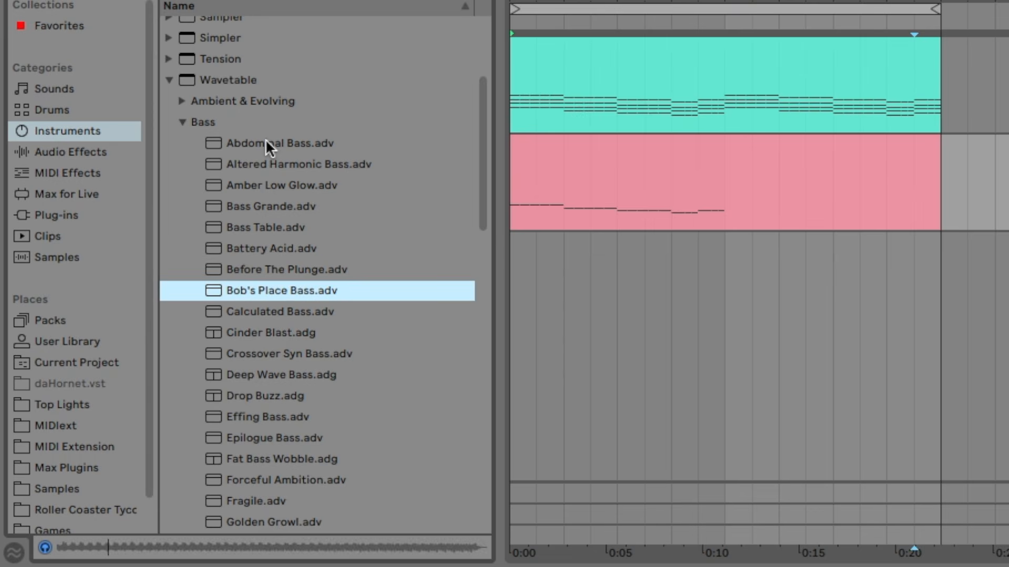
pyautogui.press('Up')
pyautogui.press('Down')
pyautogui.press('Down')
pyautogui.press('Down')
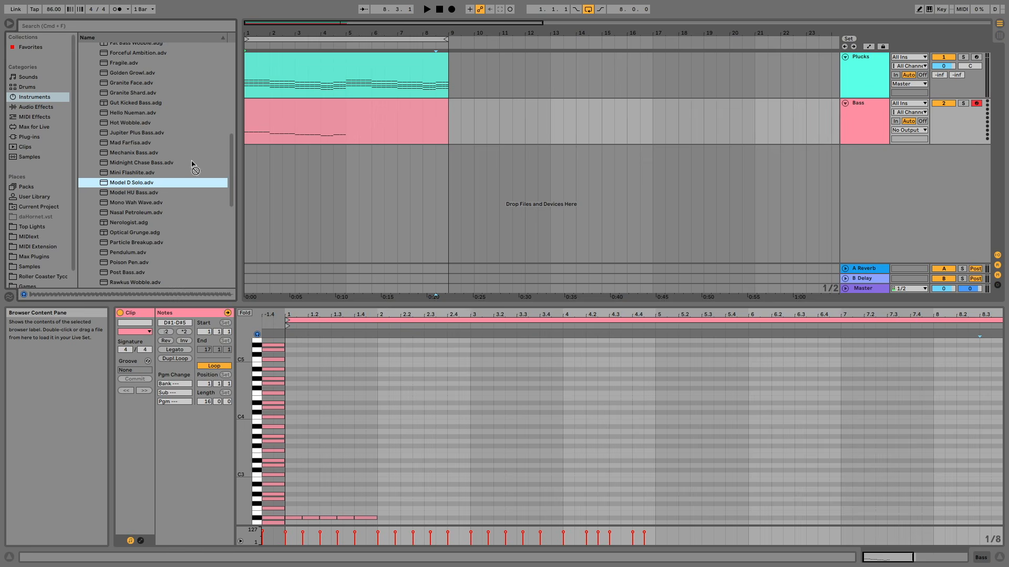
pyautogui.moveTo(196, 168); pyautogui.dragTo(295, 130)
pyautogui.click(294, 103)
pyautogui.press('space')
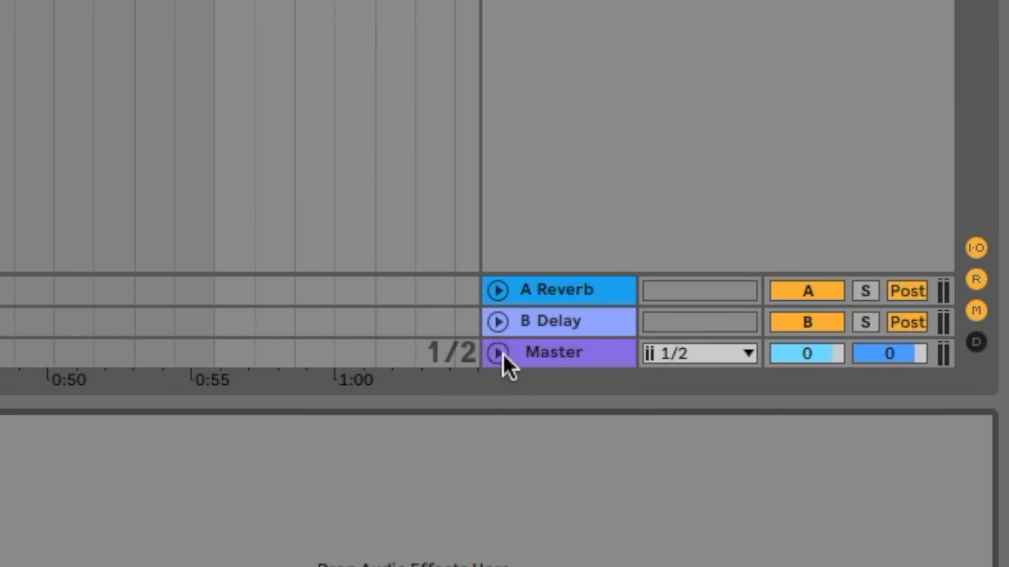
# Step: Unfold the Master track and play the arrangement to check its output level
pyautogui.click(497, 353)
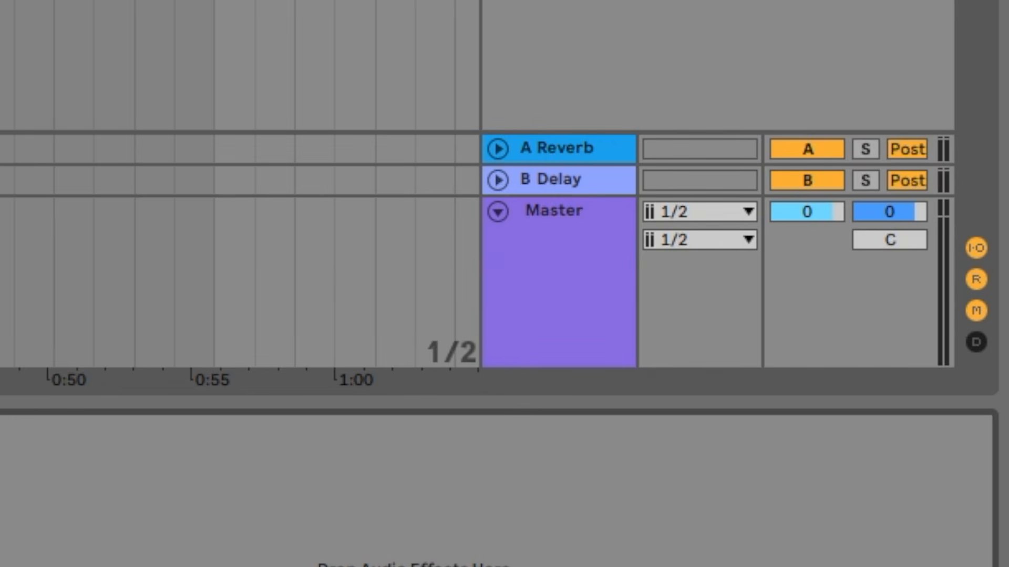
pyautogui.press('space')
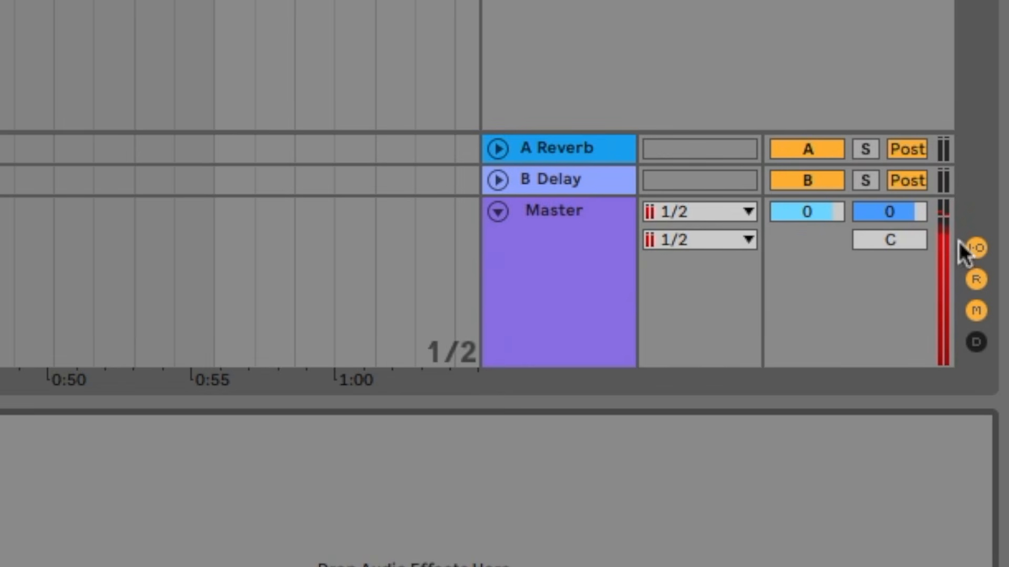
pyautogui.press('space')
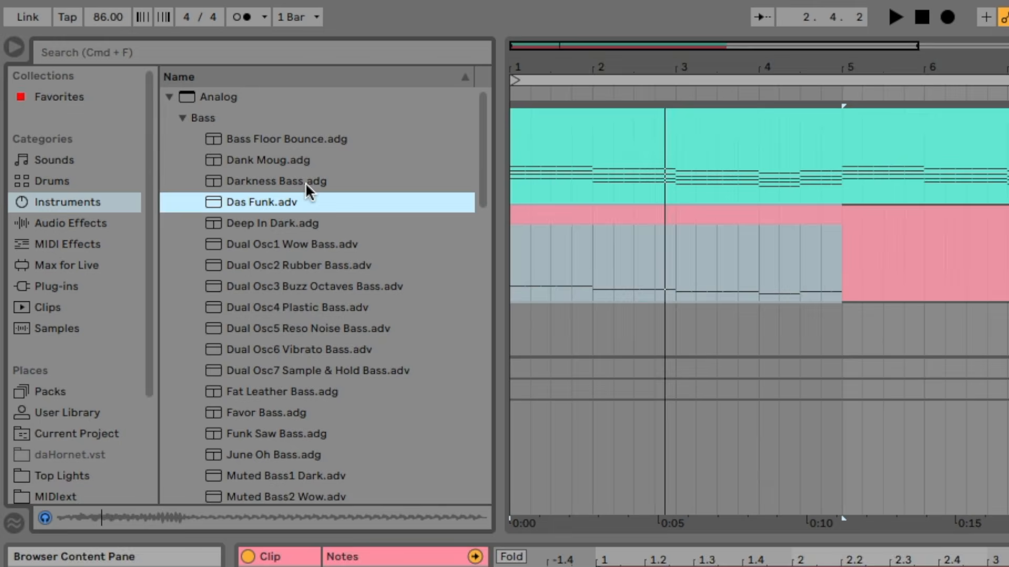
# Step: Preview bass presets from Analog and Operator, then load Operator's Basic Sinelike preset onto the Bass track
pyautogui.press('Down')
pyautogui.press('Down')
pyautogui.press('Down')
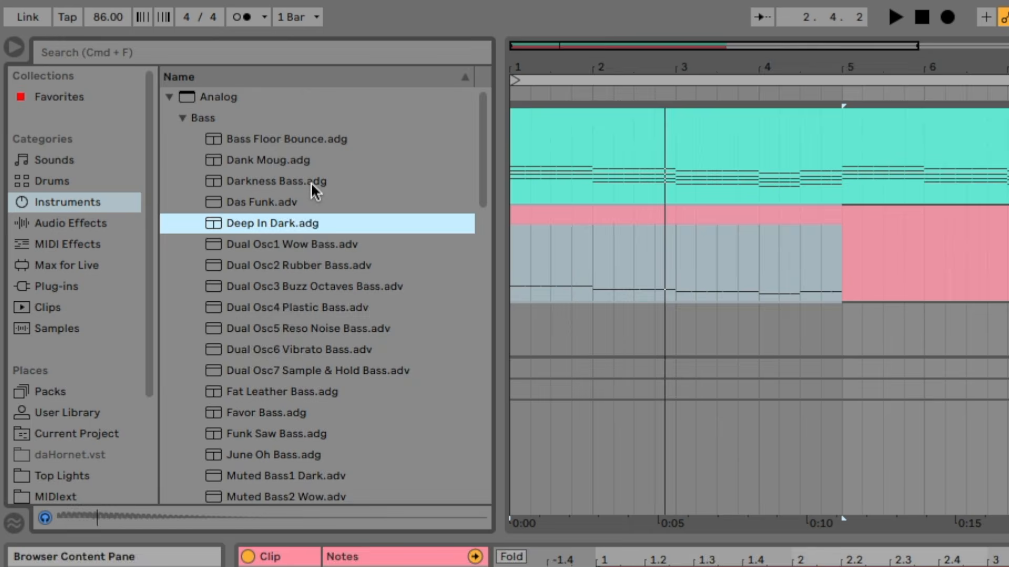
pyautogui.scroll(-2, 315, 189)
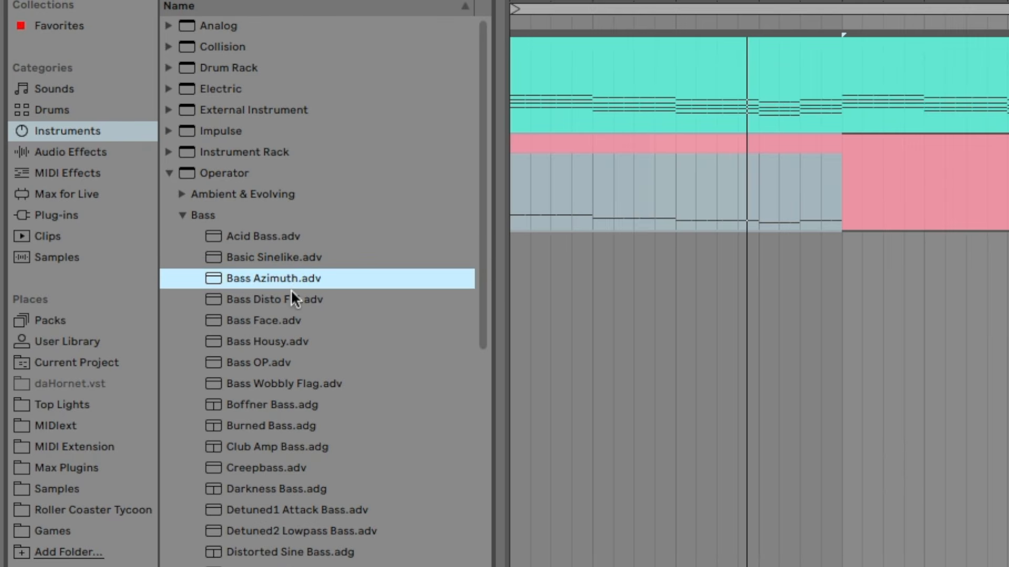
pyautogui.moveTo(295, 264); pyautogui.dragTo(603, 201)
pyautogui.press('space')
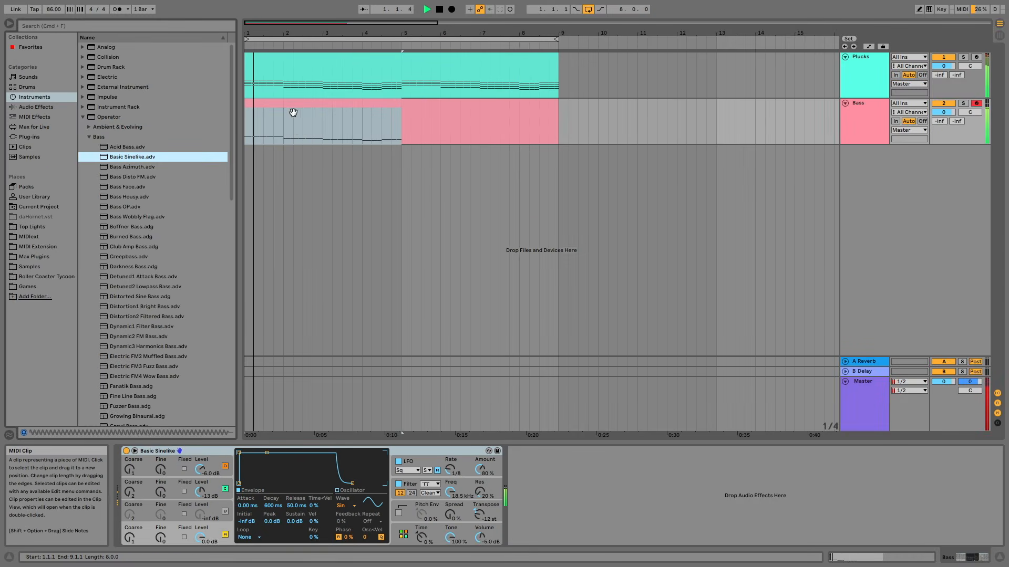
# Step: Transpose all notes of the Bass clip down one octave and load Operator's Basic Sinelike onto the Bass track again
pyautogui.doubleClick(286, 104)
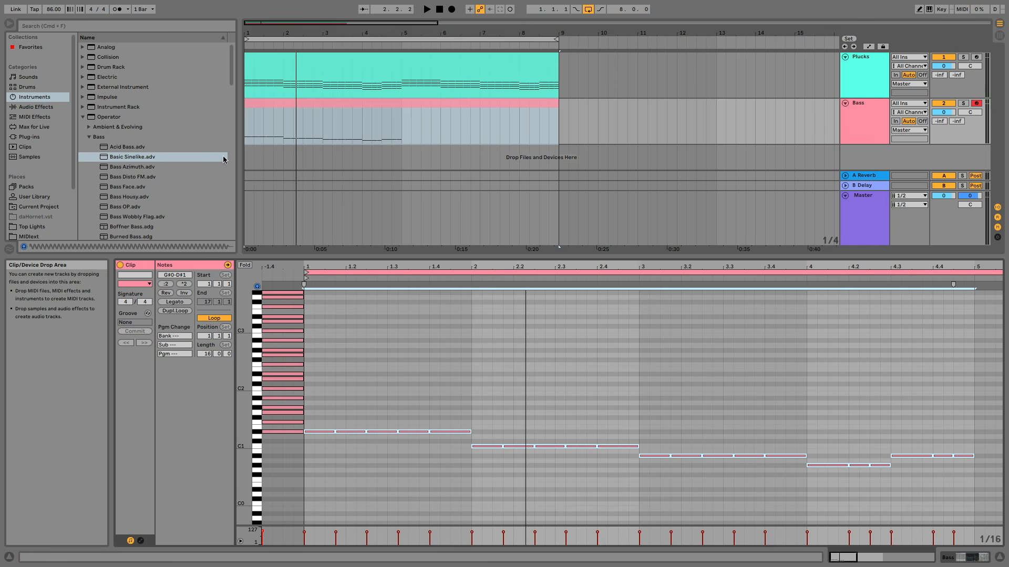
pyautogui.click(113, 117)
pyautogui.click(108, 138)
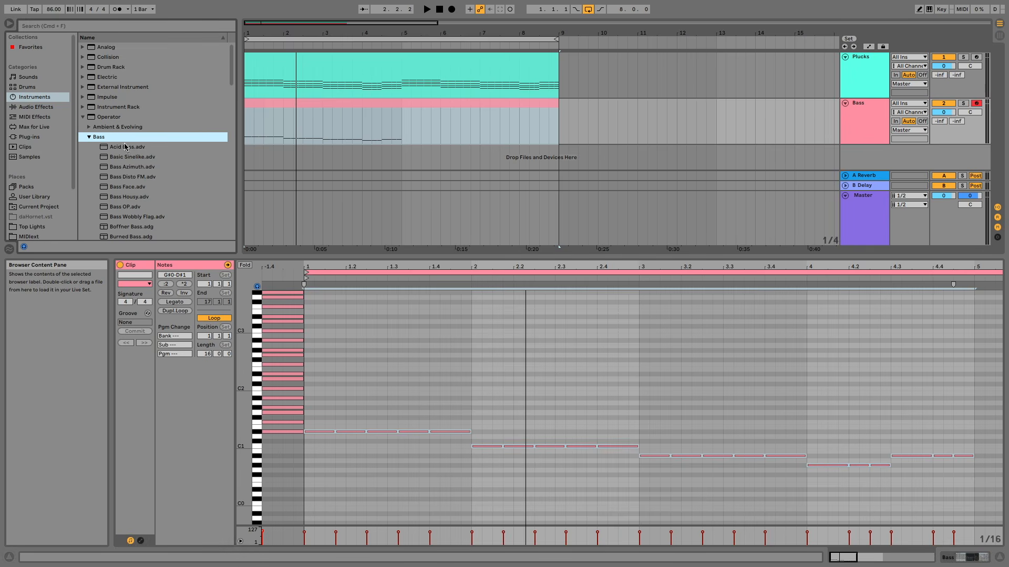
pyautogui.moveTo(139, 157); pyautogui.dragTo(862, 126)
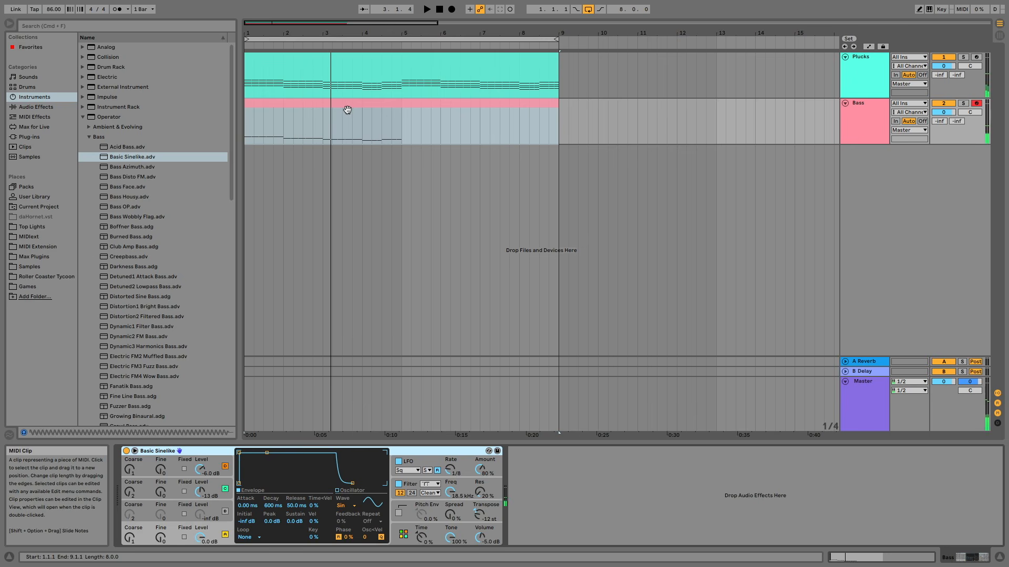
pyautogui.press('space')
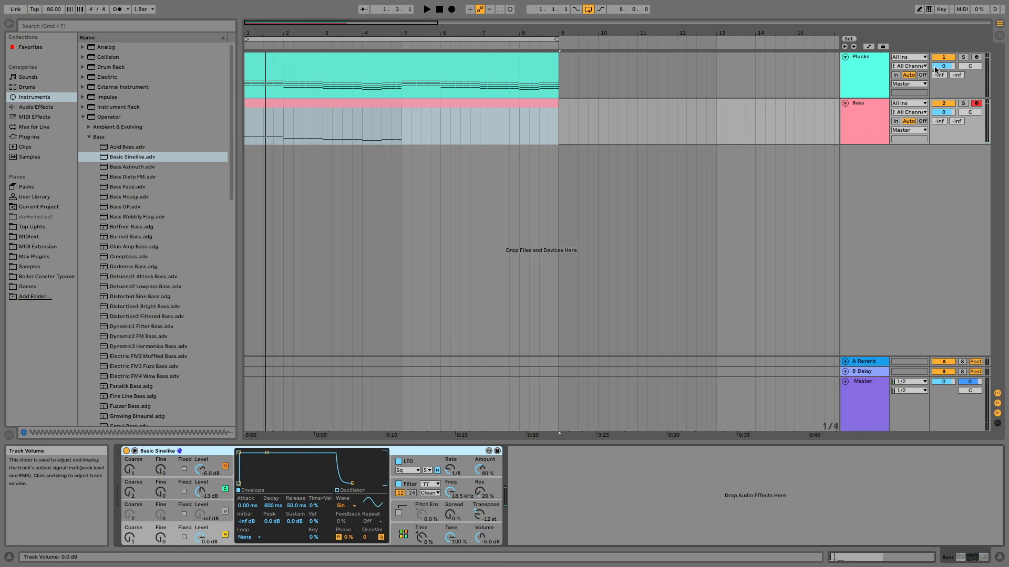
# Step: Lower the Plucks track volume to -2.0 dB and the Bass track volume to -4.9 dB
pyautogui.click(876, 109)
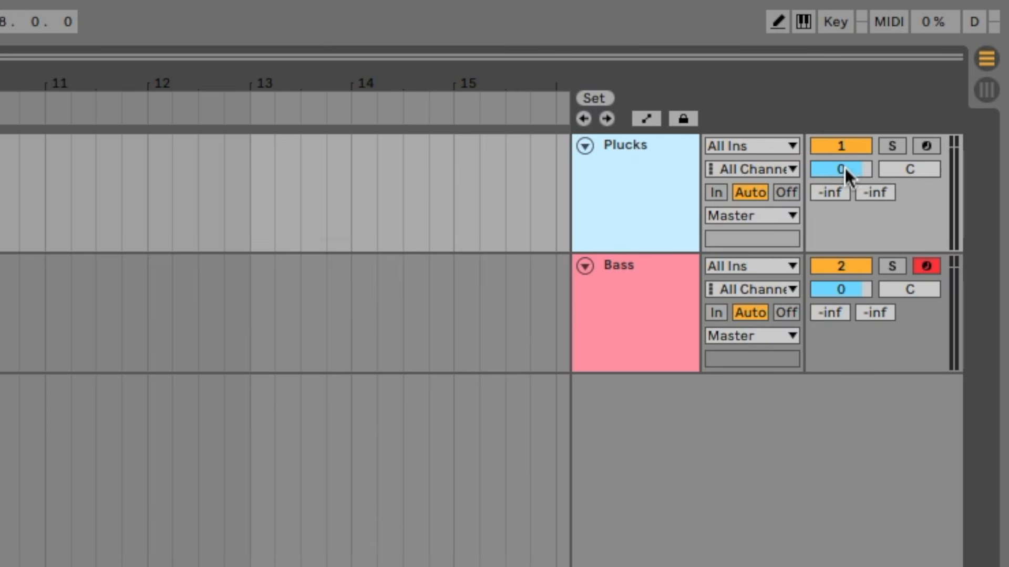
pyautogui.moveTo(861, 164); pyautogui.dragTo(802, 189)
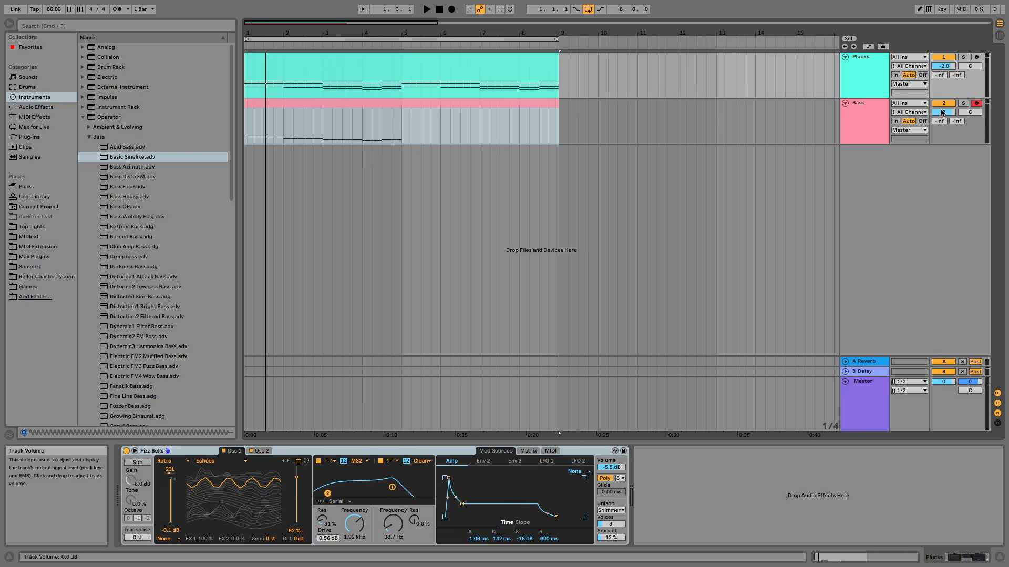
pyautogui.moveTo(942, 111); pyautogui.dragTo(942, 123)
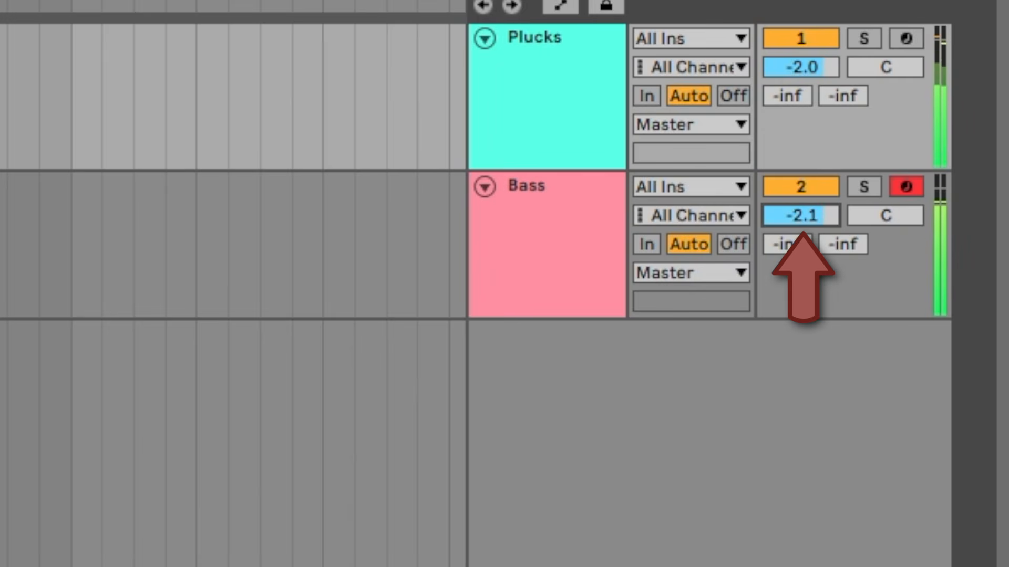
pyautogui.moveTo(801, 216); pyautogui.dragTo(801, 231)
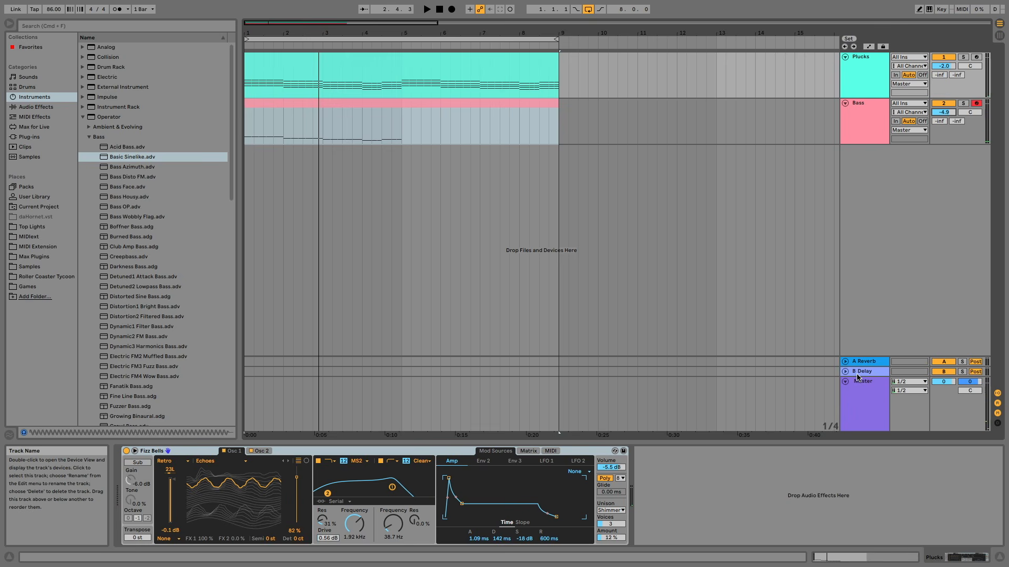
# Step: List the audio effects in the browser and duplicate the Bass clip's notes from bars 1–4 into bars 5–8
pyautogui.click(35, 107)
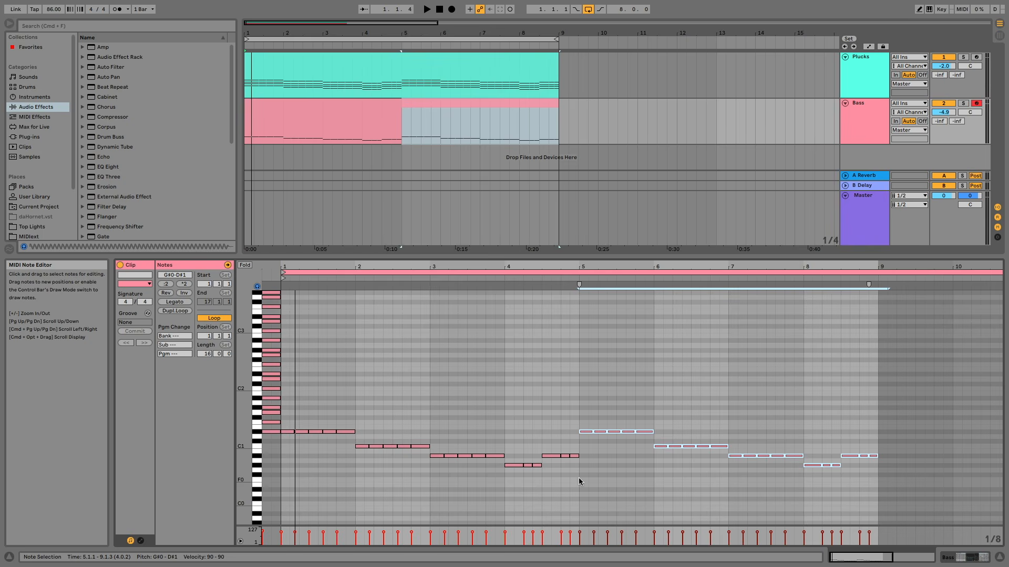
pyautogui.click(443, 104)
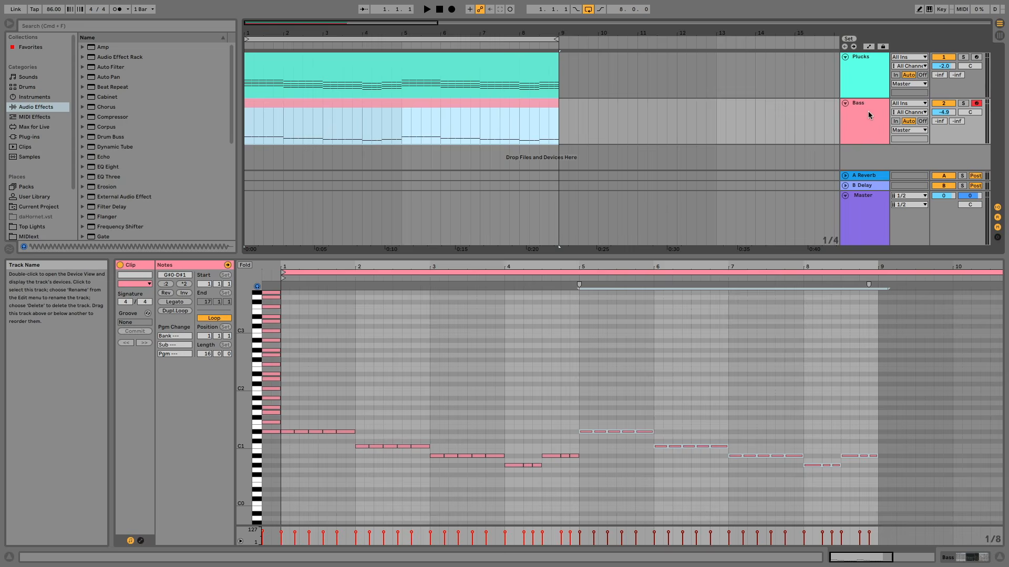
# Step: Rename the Bass track as Sub Bass
pyautogui.click(868, 114)
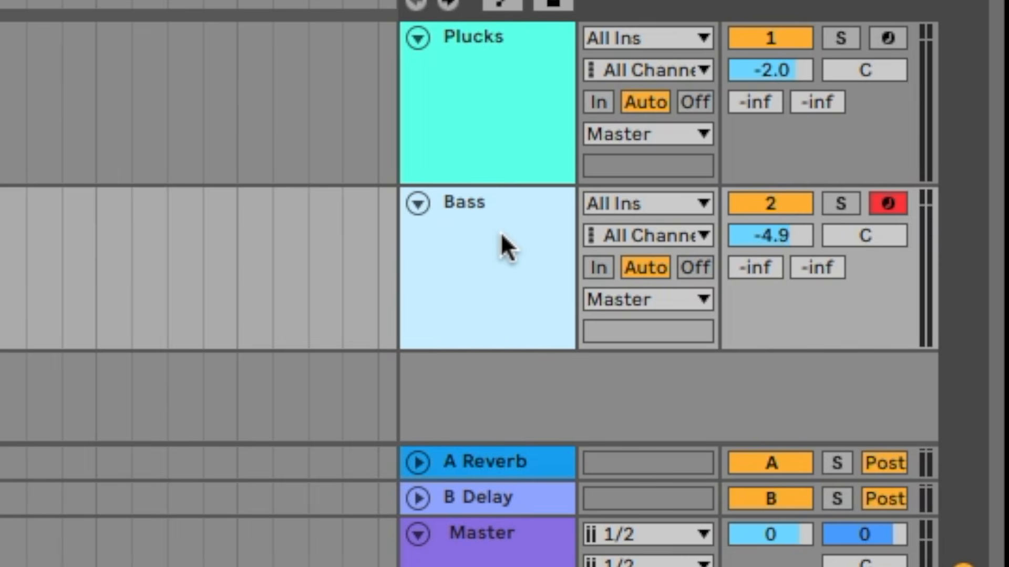
pyautogui.press('super+r')
pyautogui.write('Sub Bass')
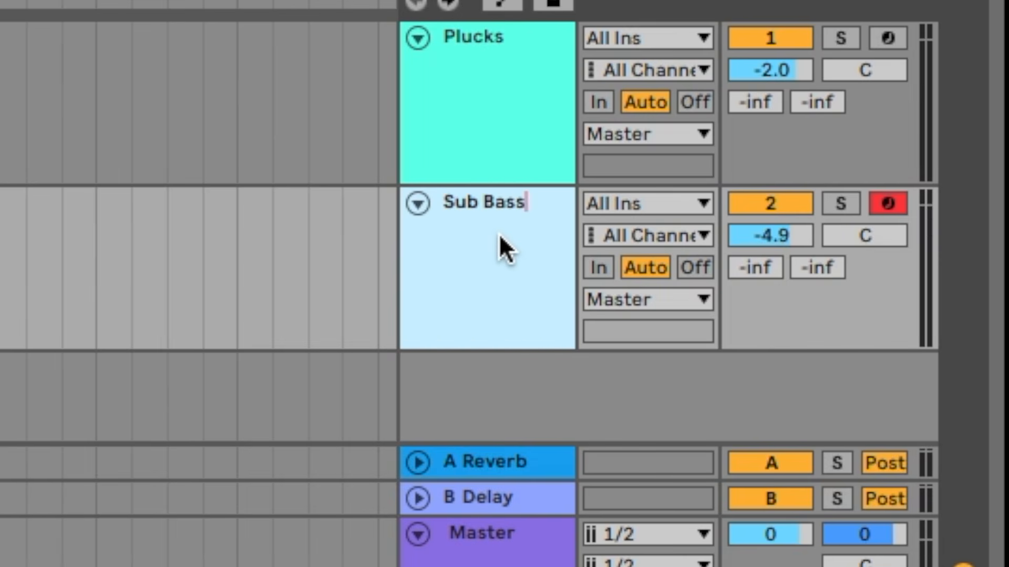
pyautogui.press('Return')
# Step: Duplicate the Sub Bass track and rename the copy as Mid Bass
pyautogui.press('super+d')
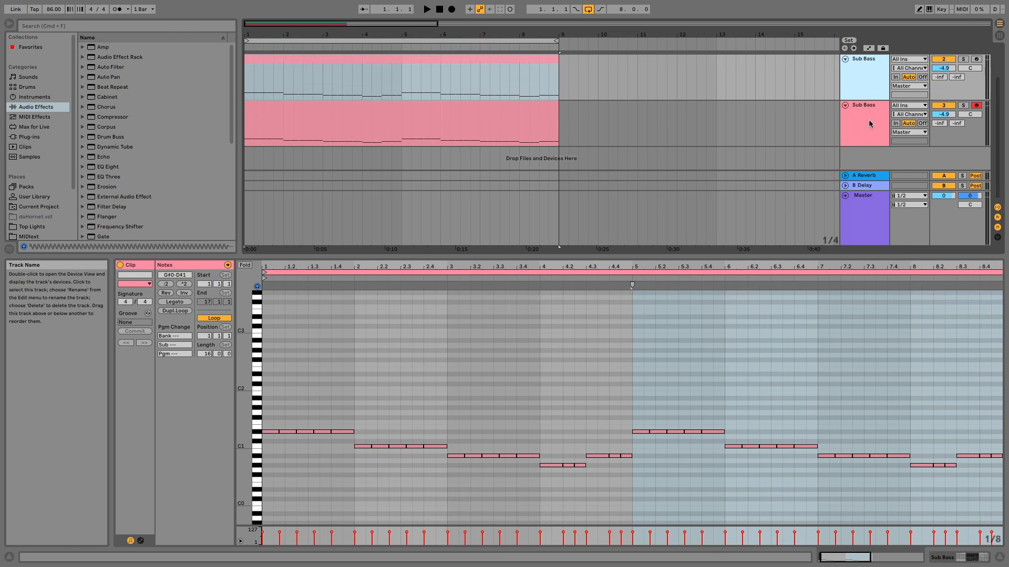
pyautogui.press('super+r')
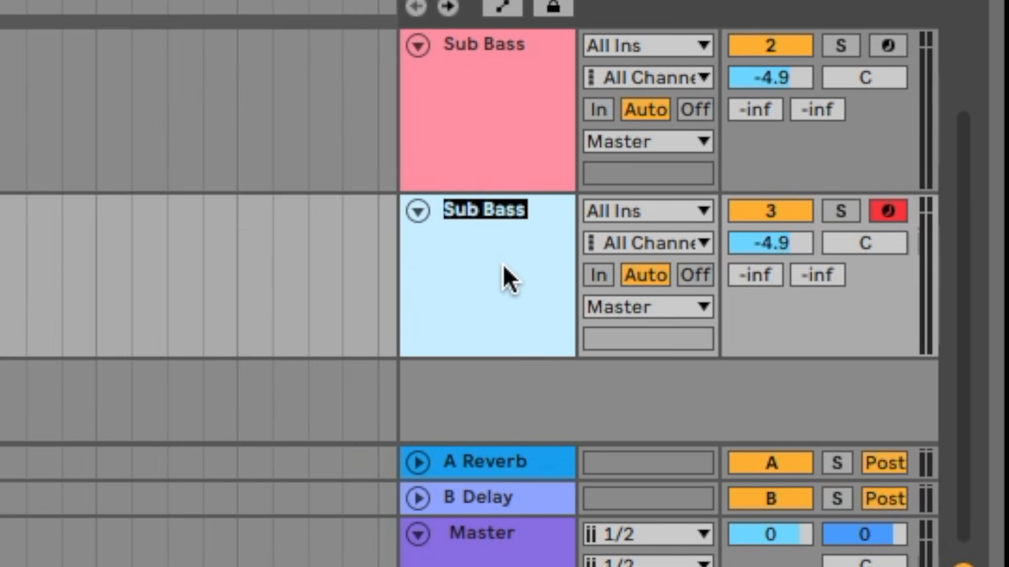
pyautogui.write('Mid Ba')
pyautogui.write('ss')
pyautogui.press('Return')
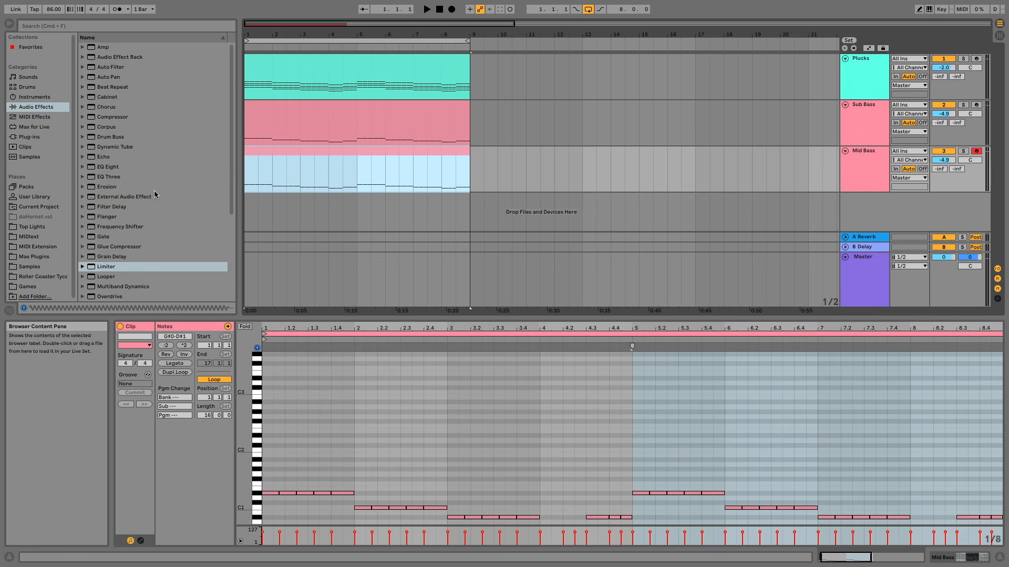
# Step: Load Operator's Fanatik Bass preset from the instruments onto the Mid Bass track
pyautogui.click(34, 97)
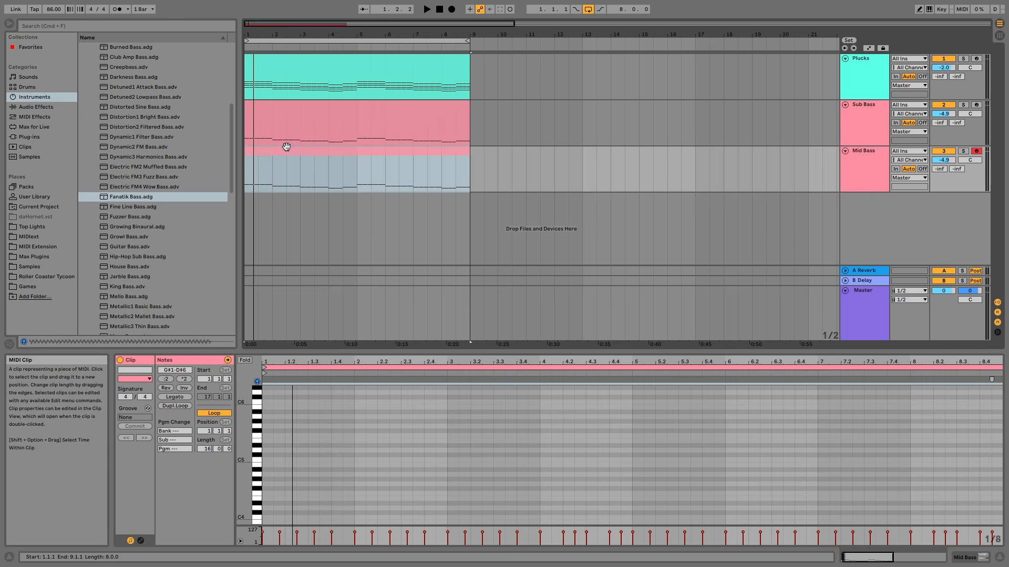
pyautogui.click(843, 105)
pyautogui.click(844, 113)
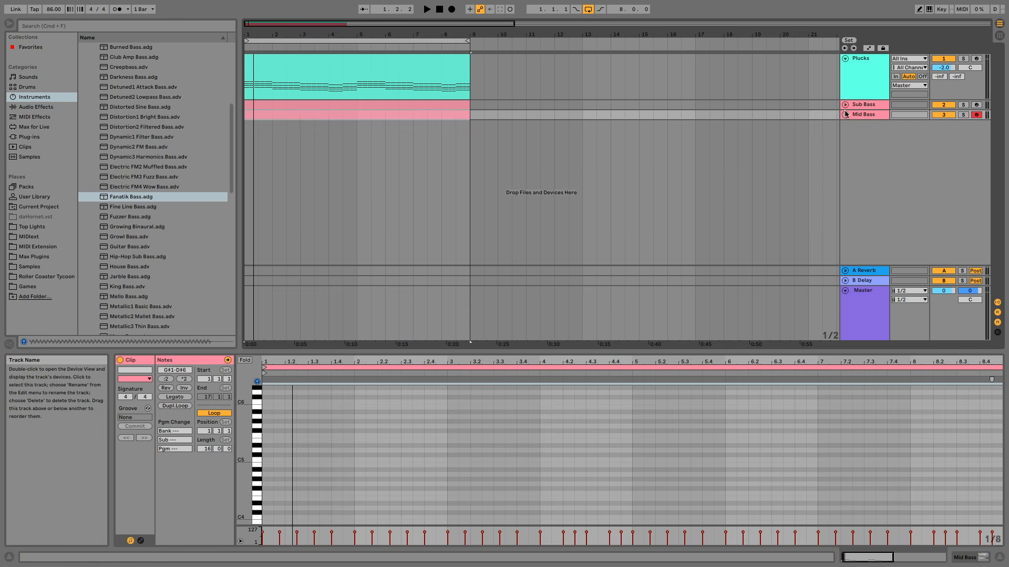
pyautogui.click(845, 114)
pyautogui.click(845, 104)
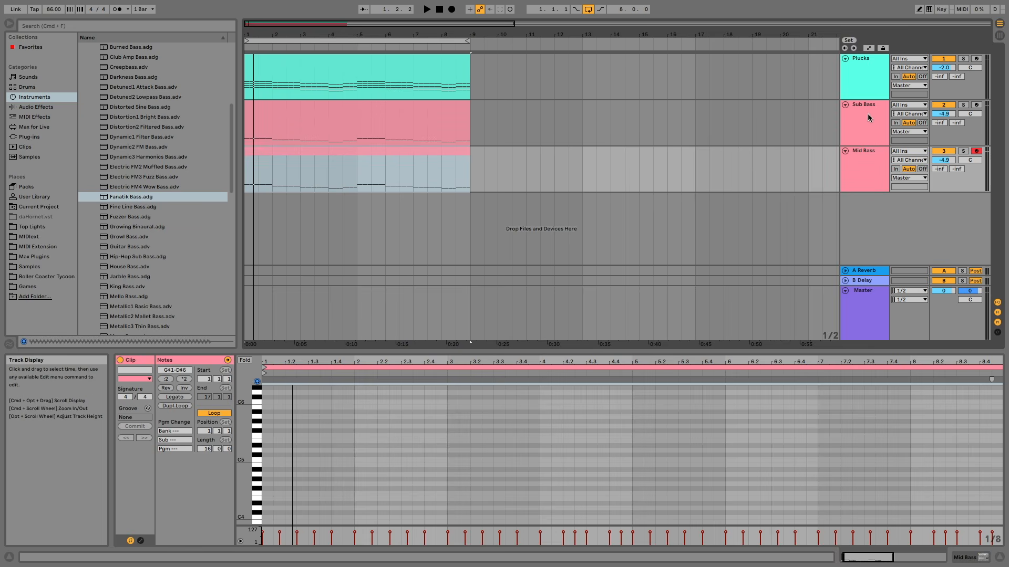
# Step: Group the Sub Bass and Mid Bass tracks into one group track
pyautogui.click(870, 131)
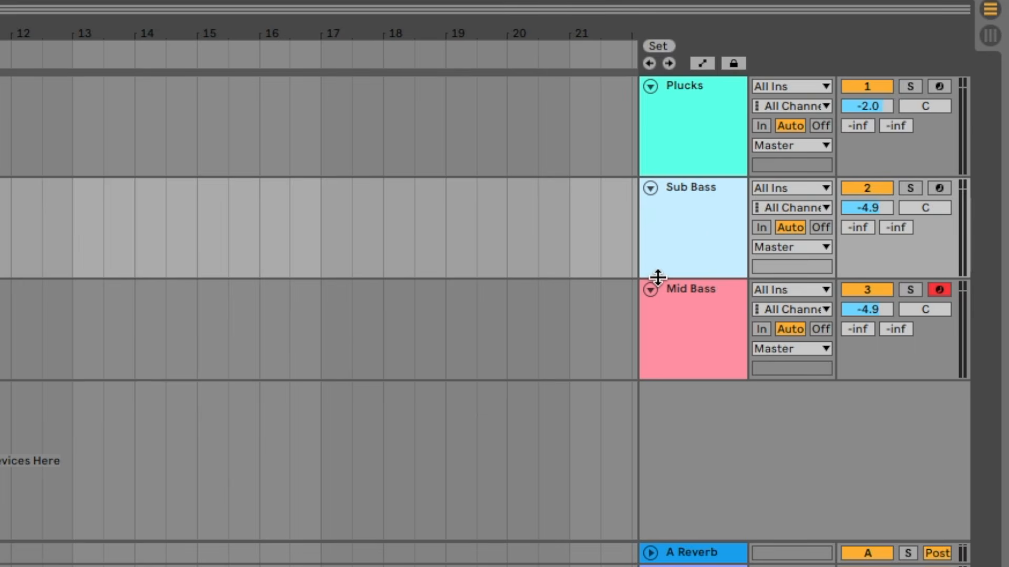
pyautogui.click(692, 316)
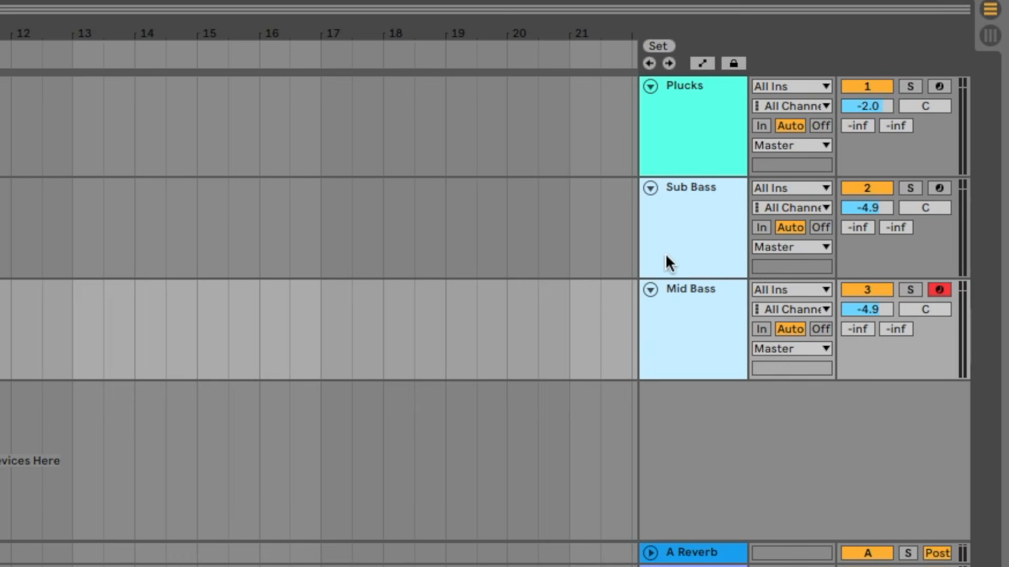
pyautogui.rightClick(674, 232)
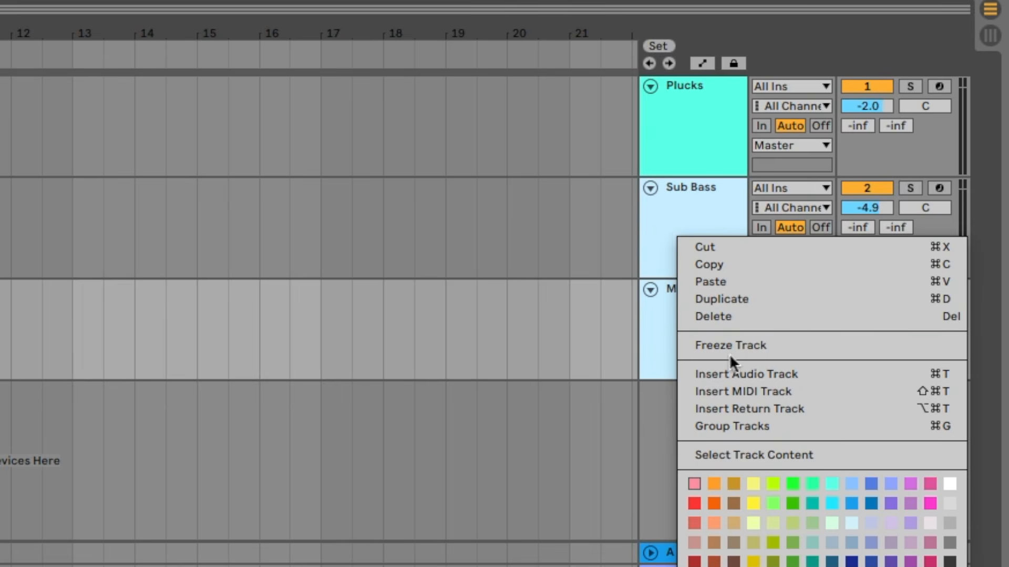
pyautogui.click(721, 425)
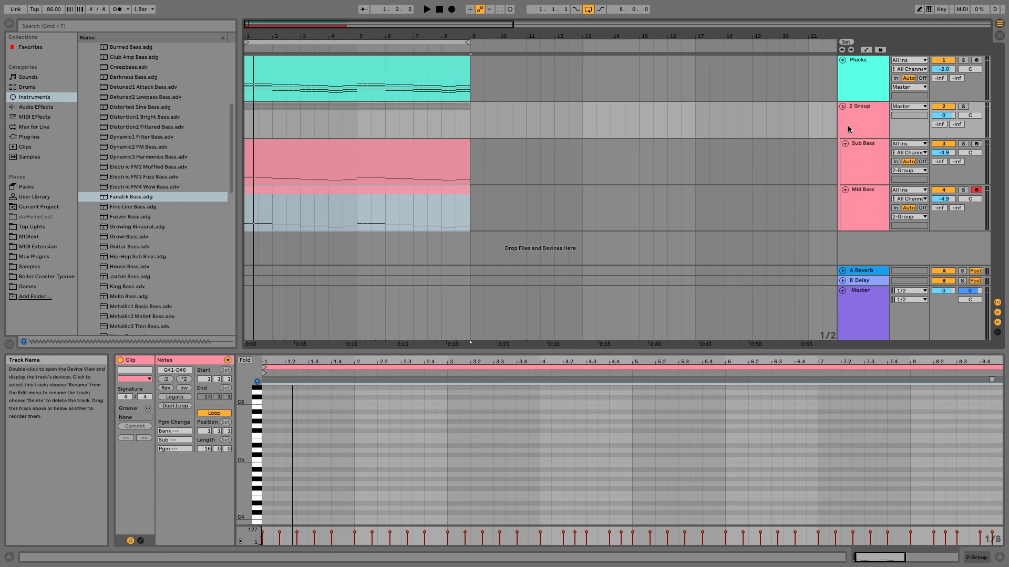
# Step: Rename the group track holding both bass tracks as BASS
pyautogui.rightClick(847, 125)
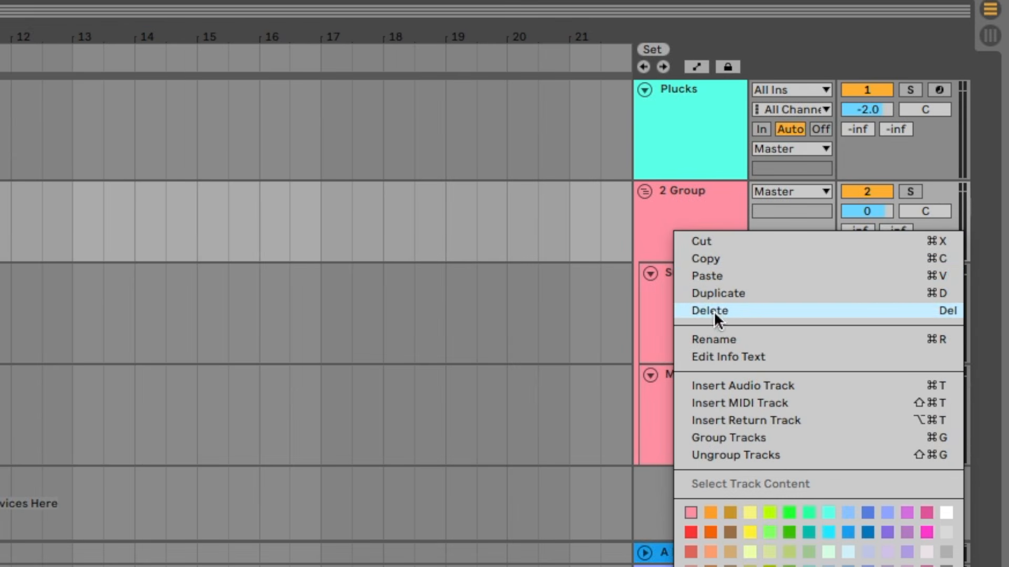
pyautogui.click(874, 171)
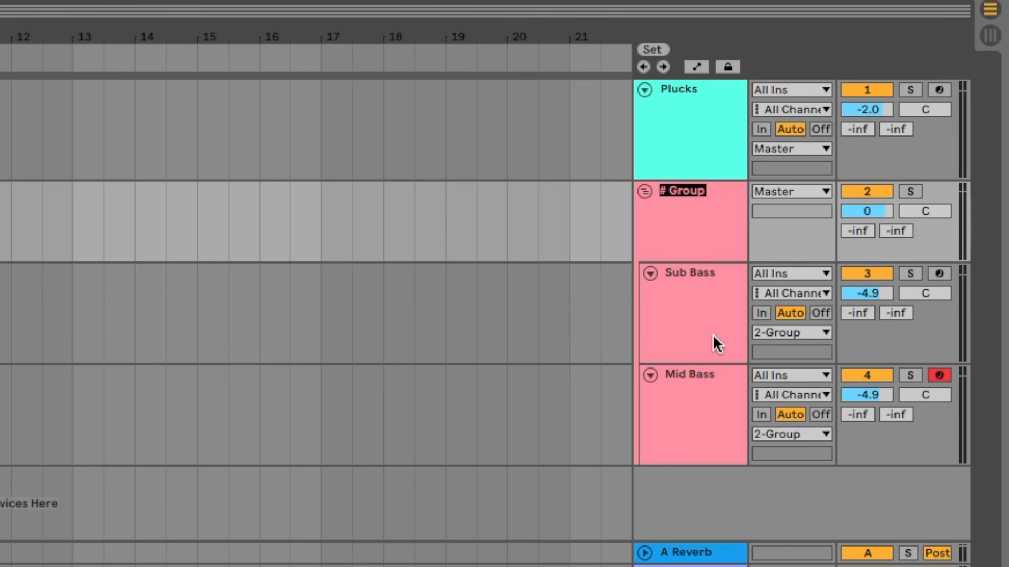
pyautogui.write('BASS')
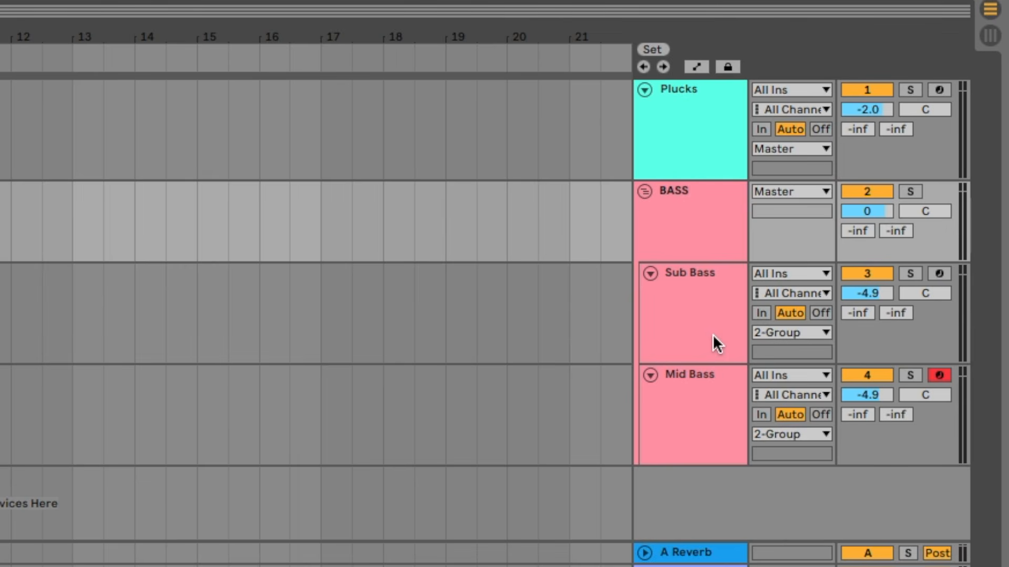
pyautogui.press('Return')
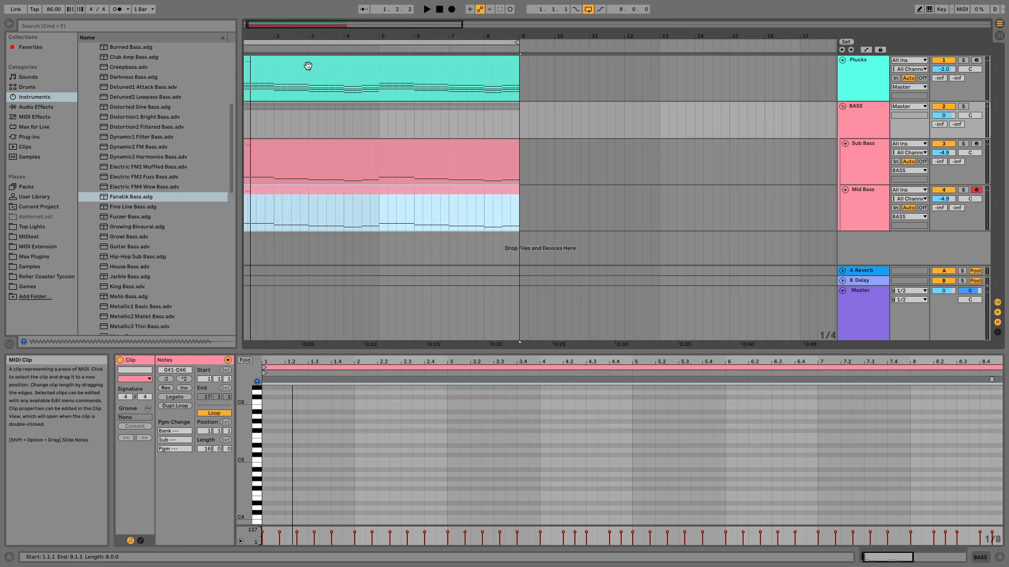
pyautogui.hscroll(-1, 307, 66)
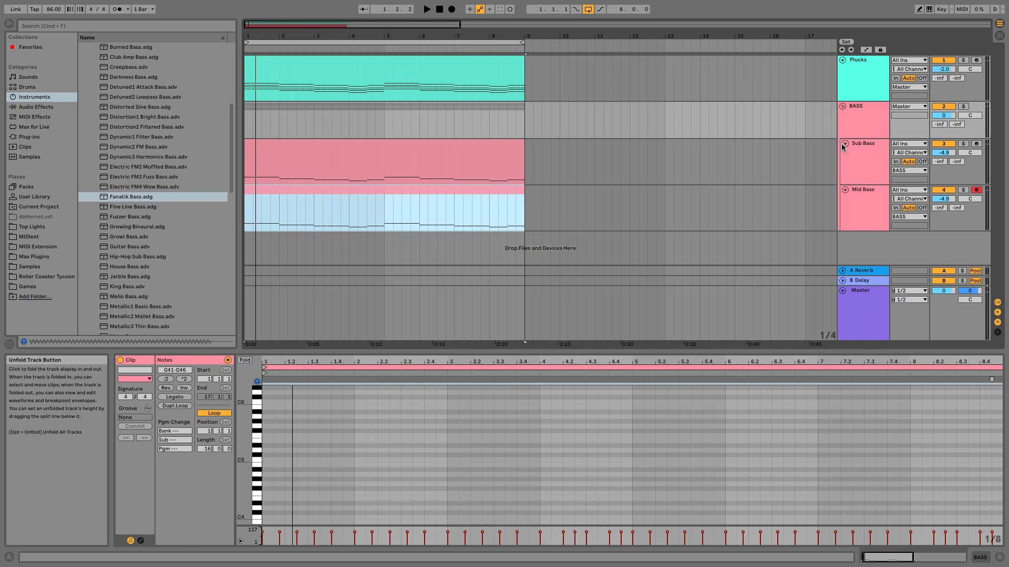
# Step: Add an EQ Eight audio effect to the Sub Bass track after its instrument
pyautogui.click(850, 160)
pyautogui.doubleClick(859, 159)
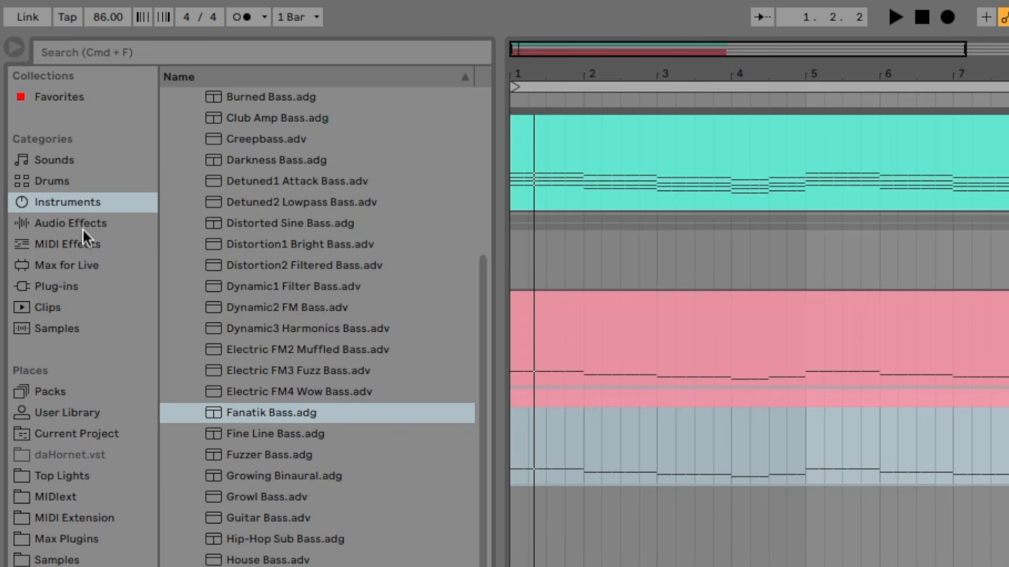
pyautogui.click(40, 107)
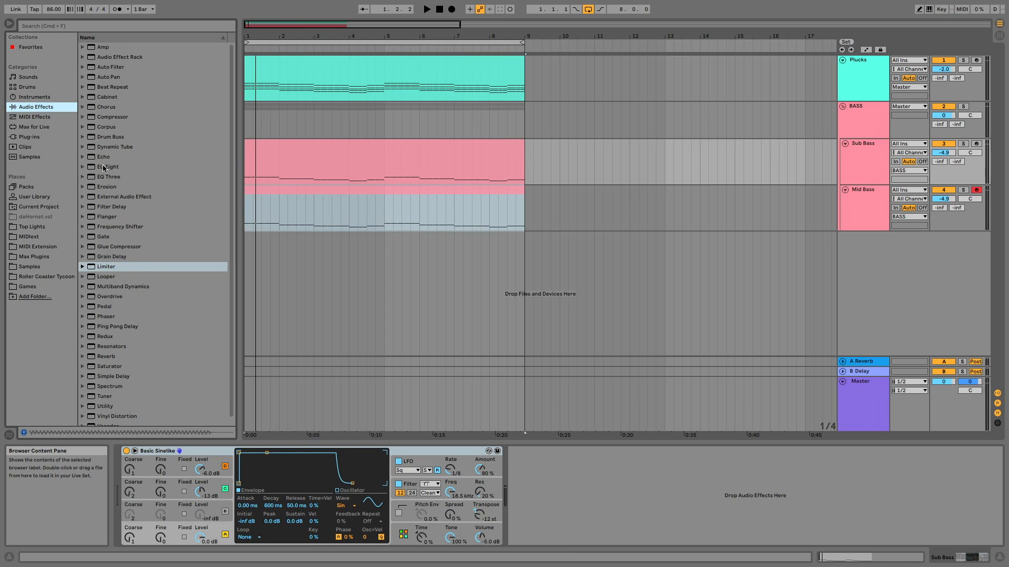
pyautogui.click(216, 354)
pyautogui.moveTo(107, 169); pyautogui.dragTo(294, 163)
pyautogui.click(435, 195)
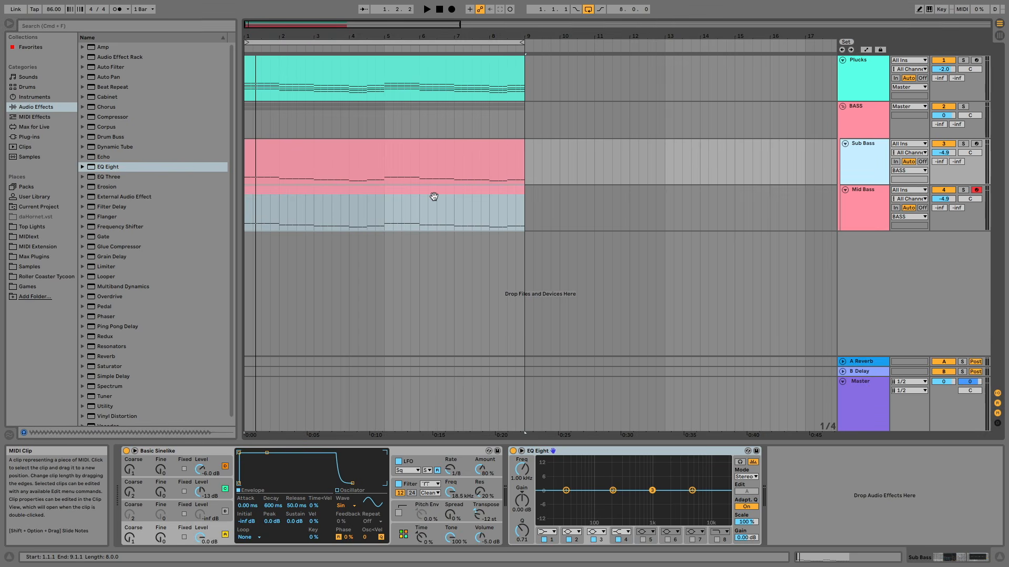
pyautogui.click(306, 141)
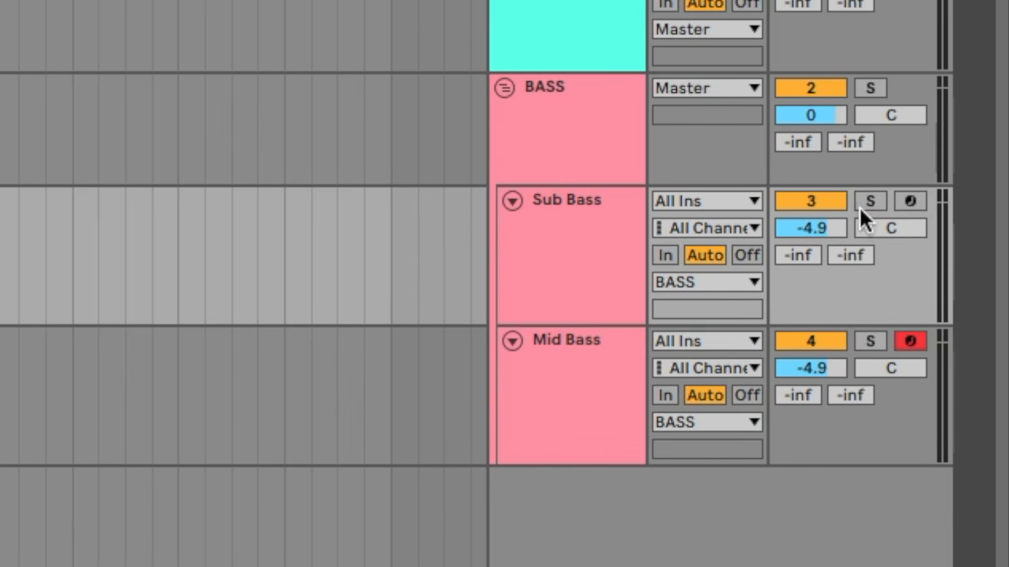
# Step: Solo and play the Sub Bass track, and set band 3 of its EQ Eight to a steep x4 high cut
pyautogui.click(871, 200)
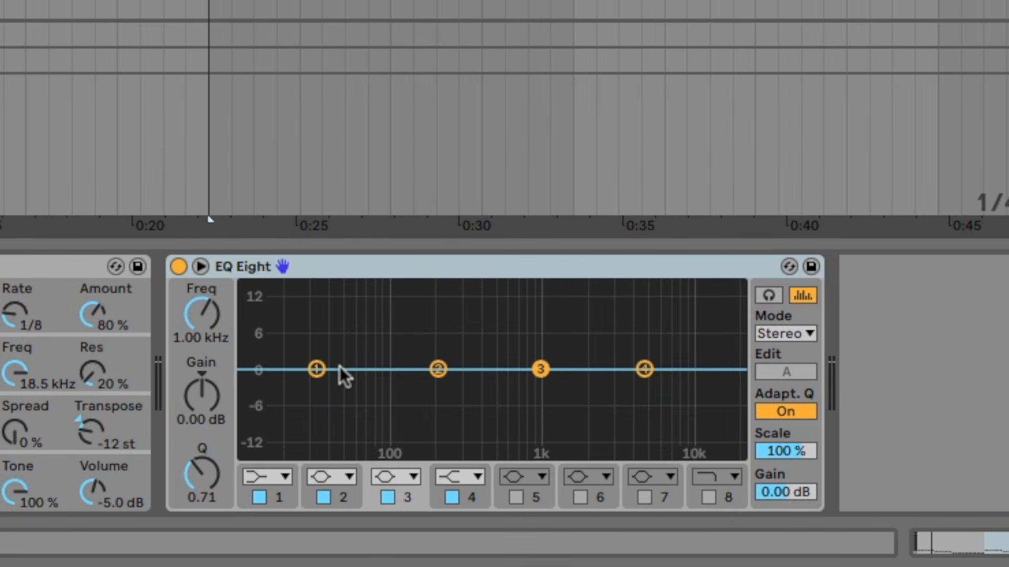
pyautogui.press('space')
pyautogui.click(407, 479)
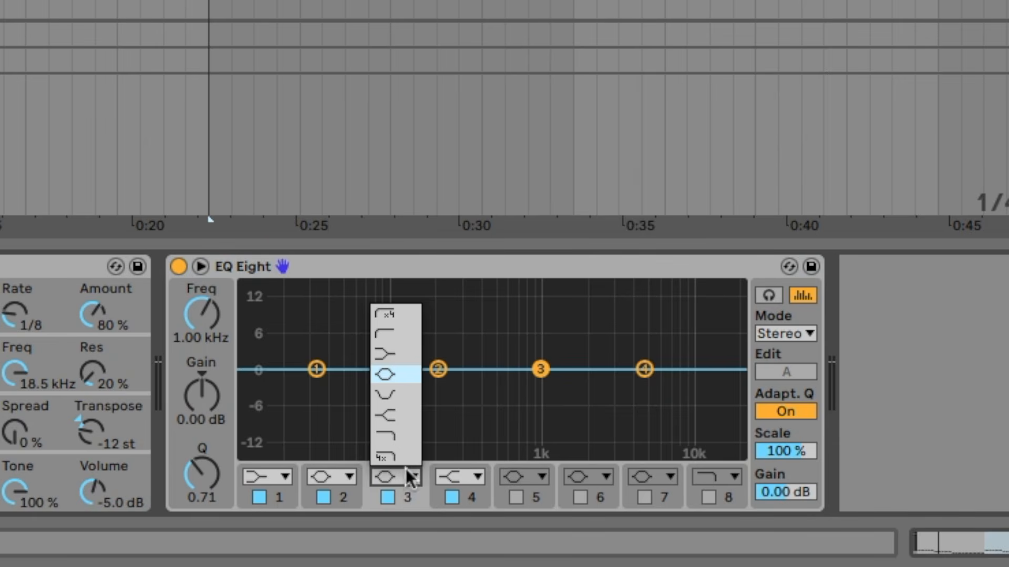
pyautogui.click(395, 457)
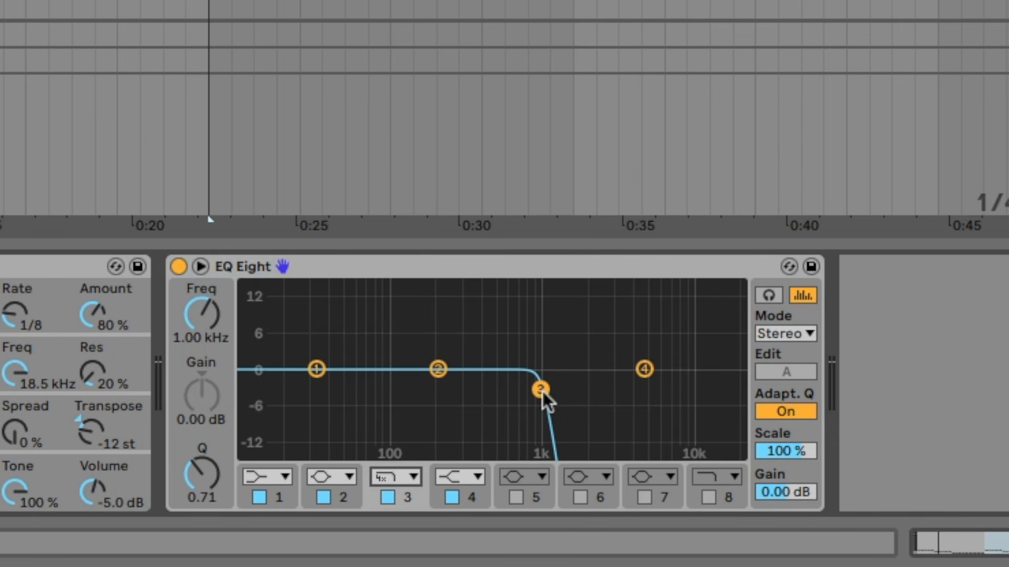
pyautogui.moveTo(546, 390); pyautogui.dragTo(442, 388)
pyautogui.press('super+z')
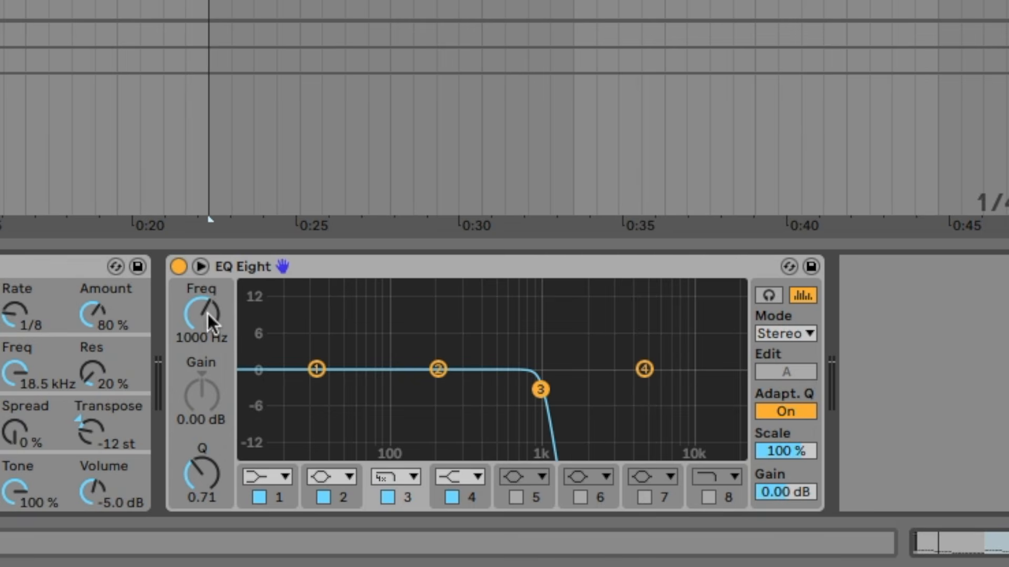
# Step: Lower the Sub Bass high-cut frequency to 121 Hz with Q 0.75 and compare the sound with band 3 off and on
pyautogui.moveTo(542, 392); pyautogui.dragTo(511, 372)
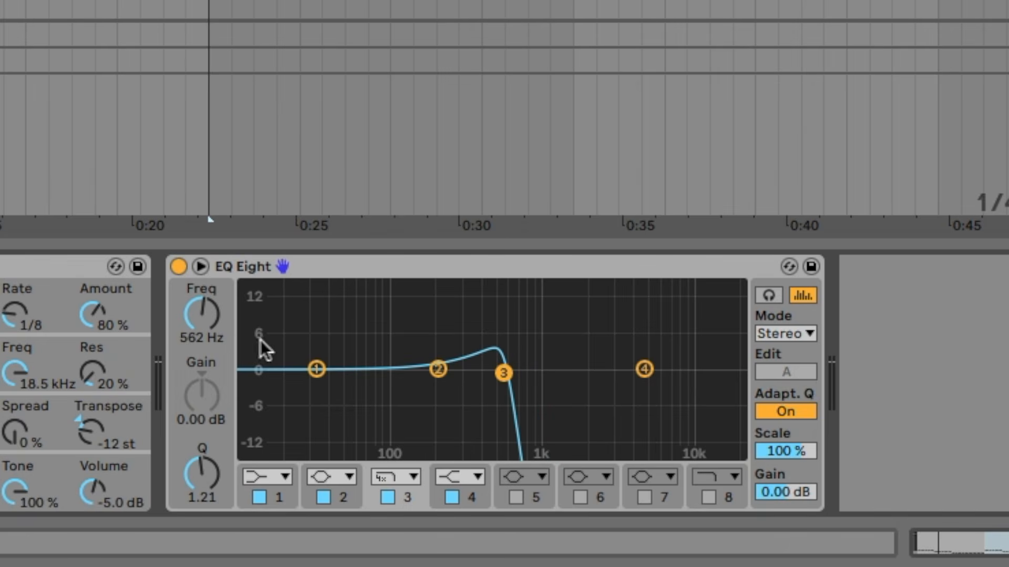
pyautogui.moveTo(202, 314); pyautogui.dragTo(206, 339)
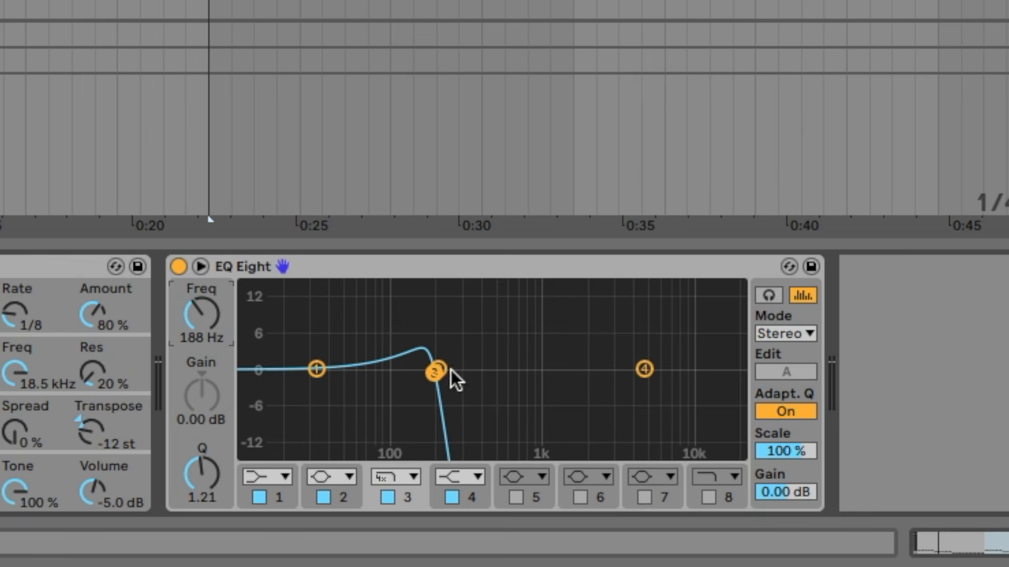
pyautogui.moveTo(432, 377); pyautogui.dragTo(405, 387)
pyautogui.click(433, 374)
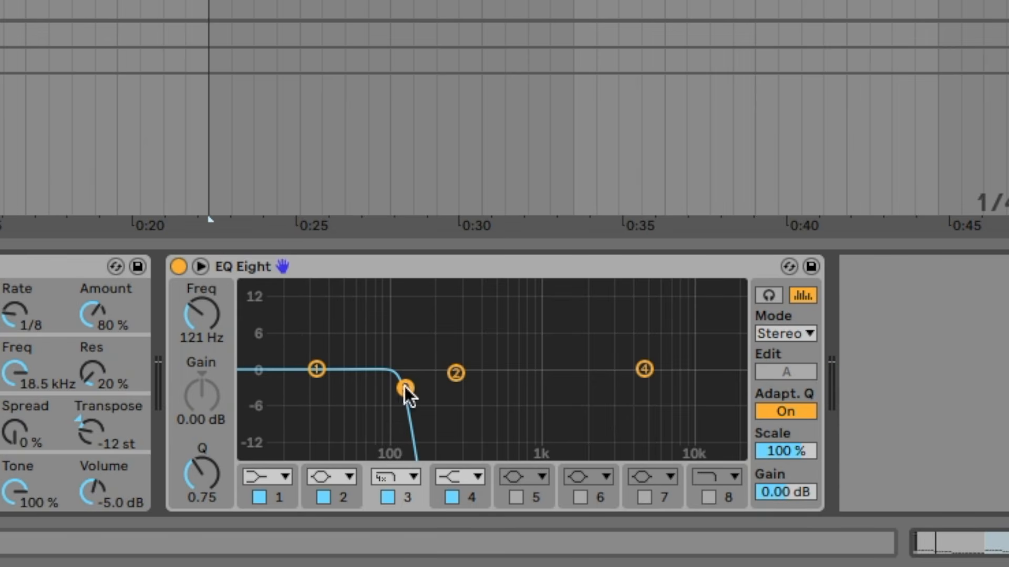
pyautogui.click(388, 497)
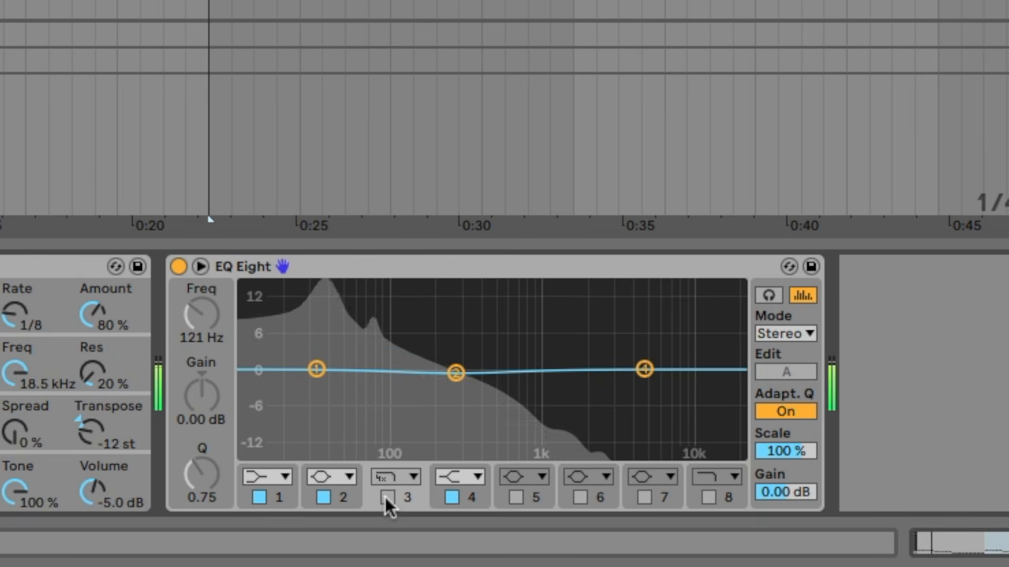
pyautogui.click(387, 497)
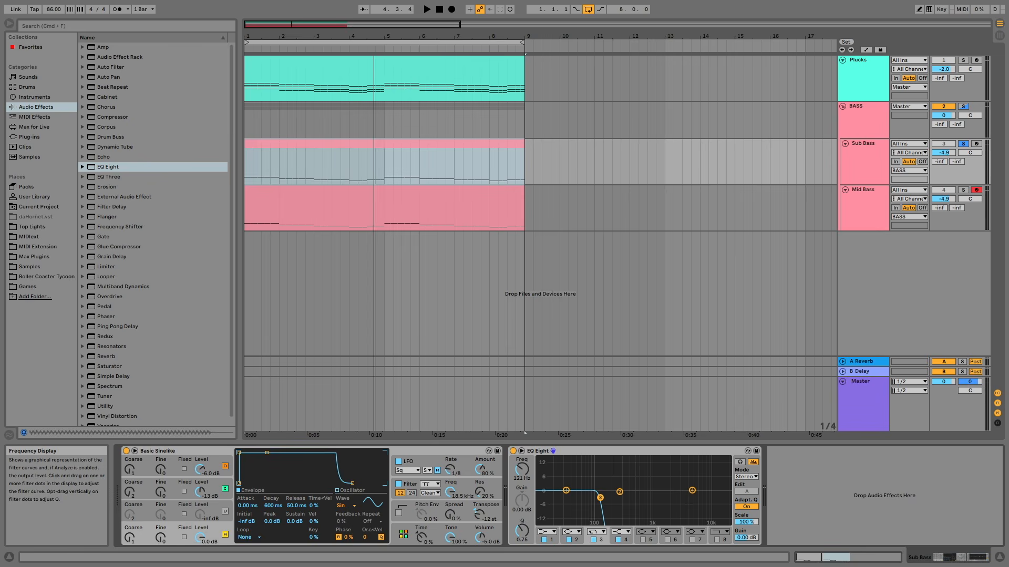
# Step: Raise the A#0 and G#0 notes in the Sub Bass clip by one octave, leaving the D#1 and C1 notes in place
pyautogui.click(347, 168)
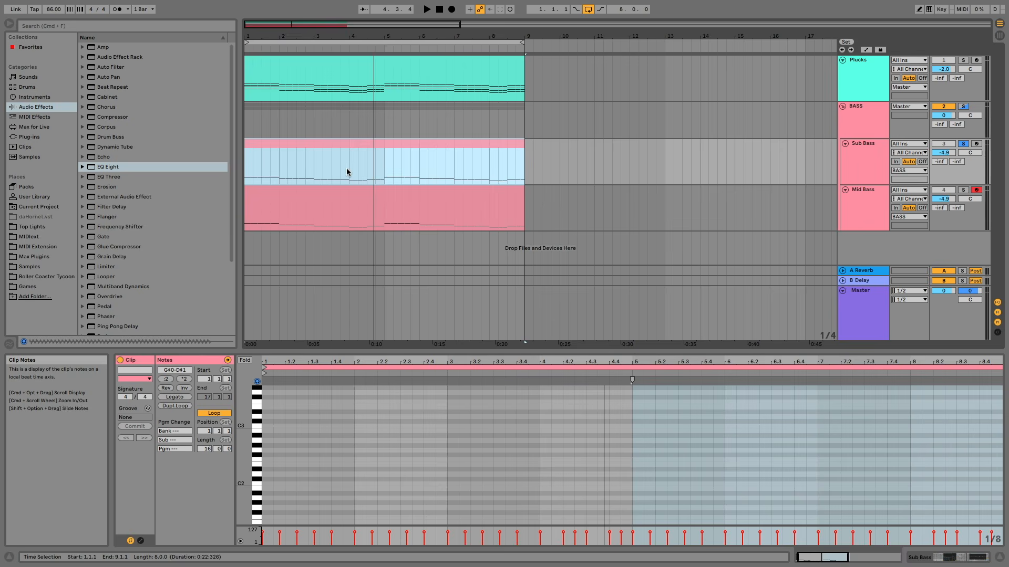
pyautogui.press('super+alt+e')
pyautogui.moveTo(482, 259); pyautogui.dragTo(652, 321)
pyautogui.click(646, 324)
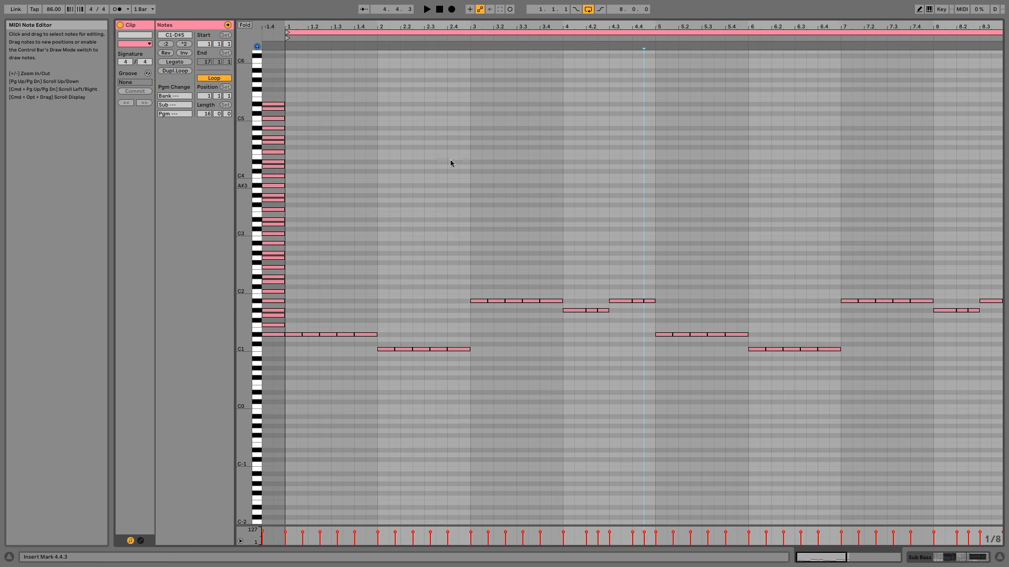
pyautogui.press('super+alt+e')
pyautogui.moveTo(485, 323); pyautogui.dragTo(486, 351)
pyautogui.scroll(-3, 620, 252)
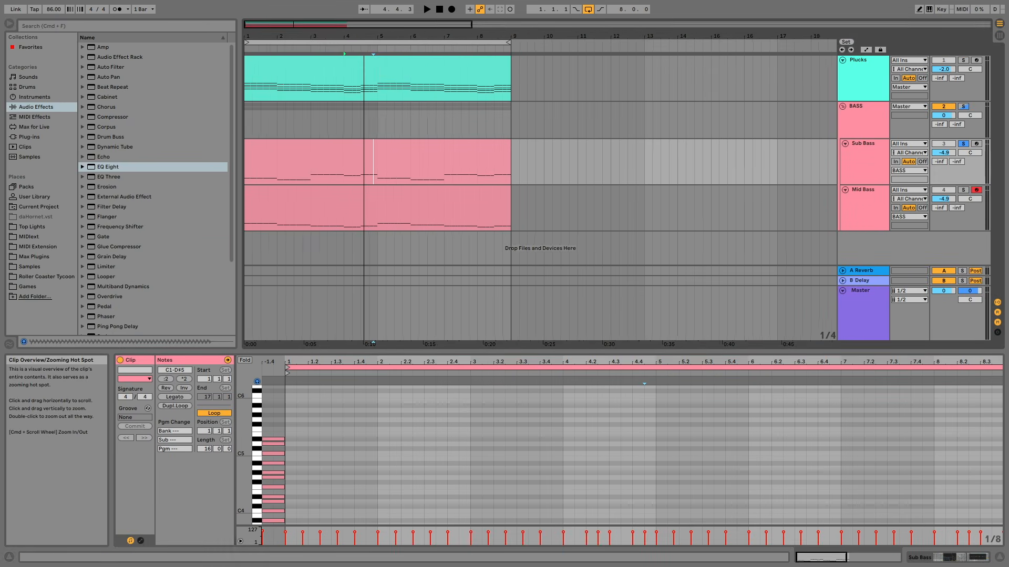
# Step: Solo the Mid Bass track instead of Sub Bass and add an EQ Eight after its Fanatik Bass preset
pyautogui.doubleClick(878, 165)
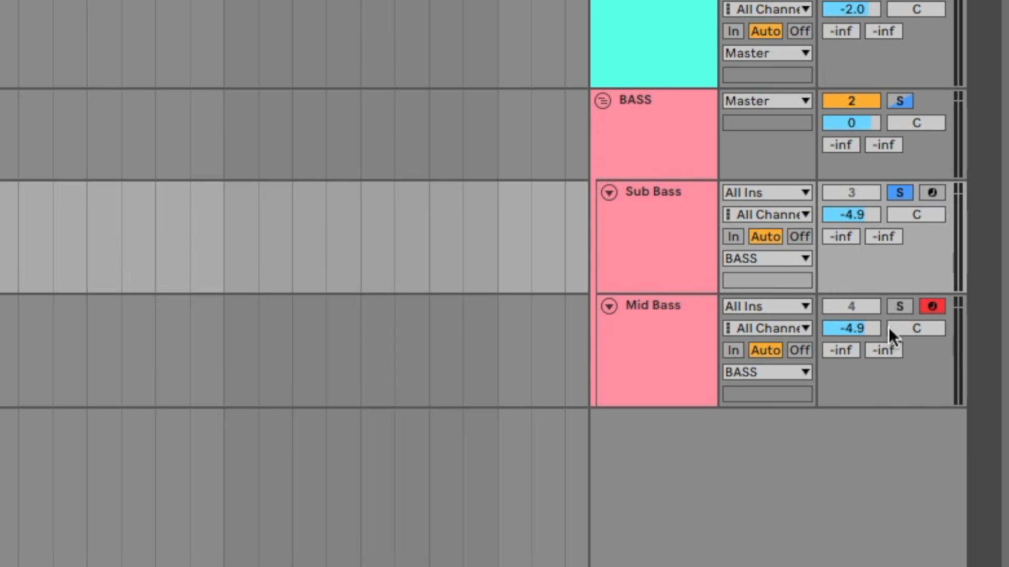
pyautogui.click(899, 306)
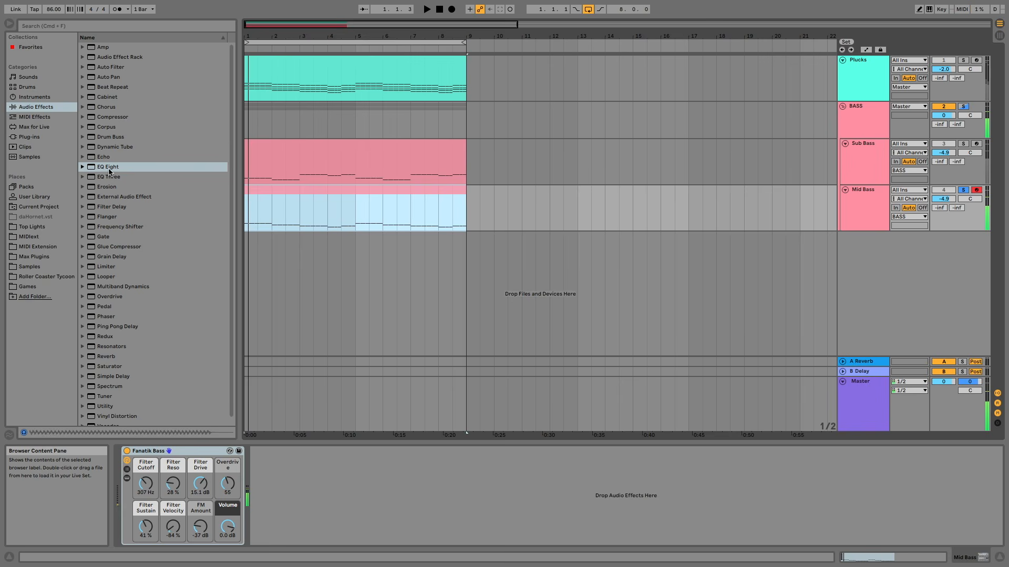
pyautogui.moveTo(107, 166); pyautogui.dragTo(285, 215)
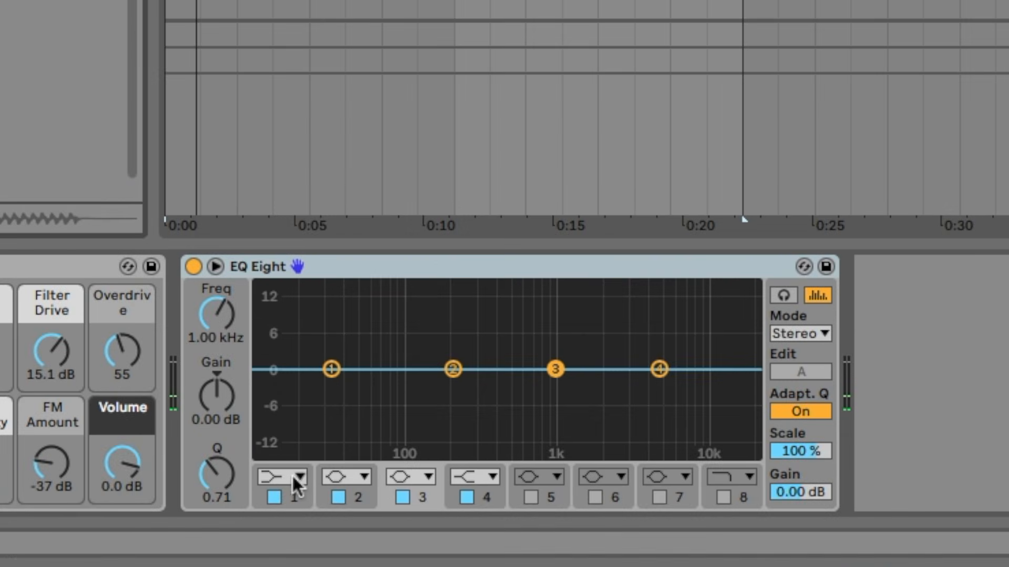
# Step: Set band 1 of the Mid Bass EQ to a x4 low cut at 108 Hz, matching a 108 Hz high cut on Sub Bass
pyautogui.click(292, 531)
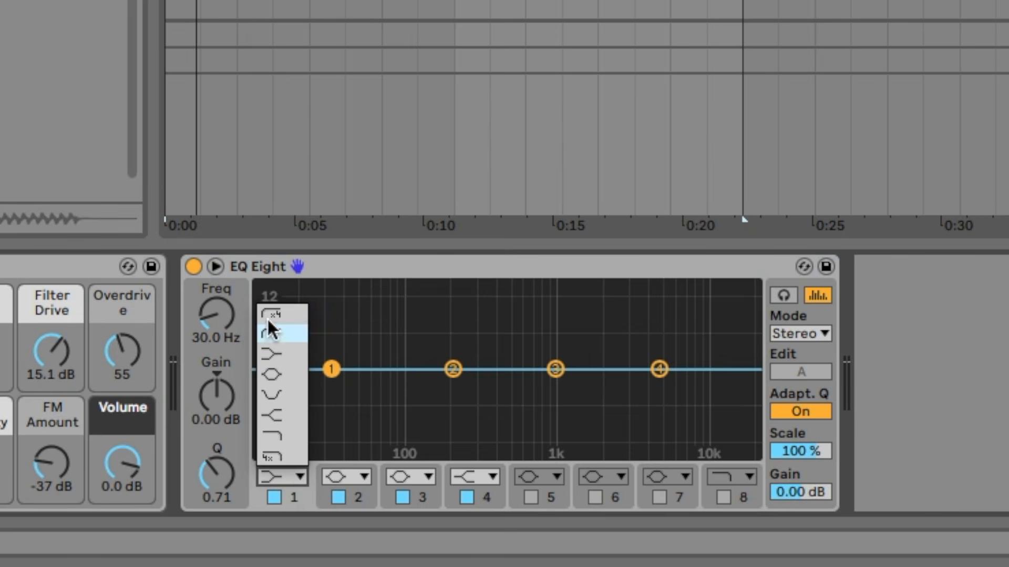
pyautogui.click(264, 315)
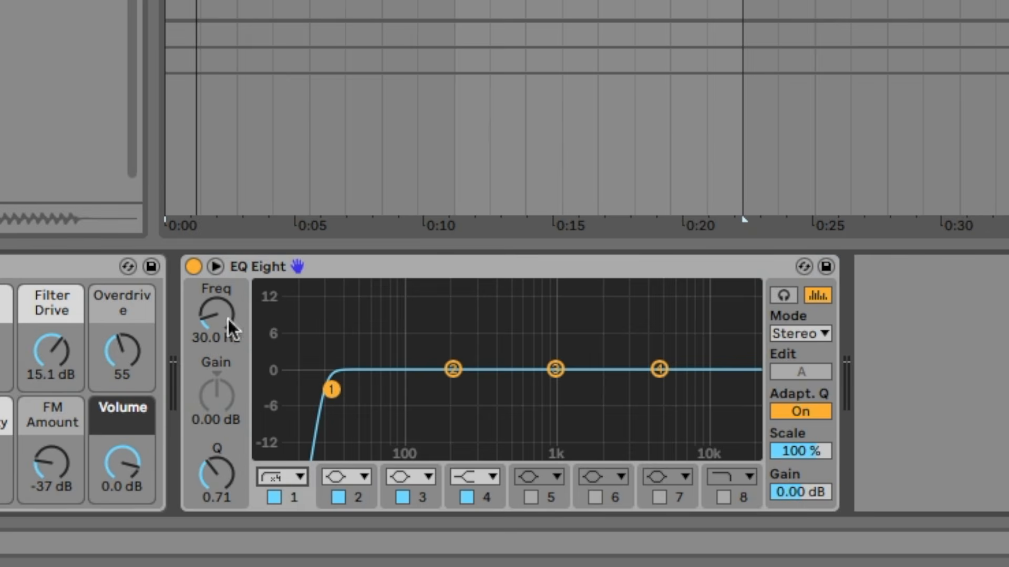
pyautogui.moveTo(218, 317)
pyautogui.mouseDown()
pyautogui.moveTo(250, 336)
pyautogui.moveTo(216, 322)
pyautogui.mouseUp()
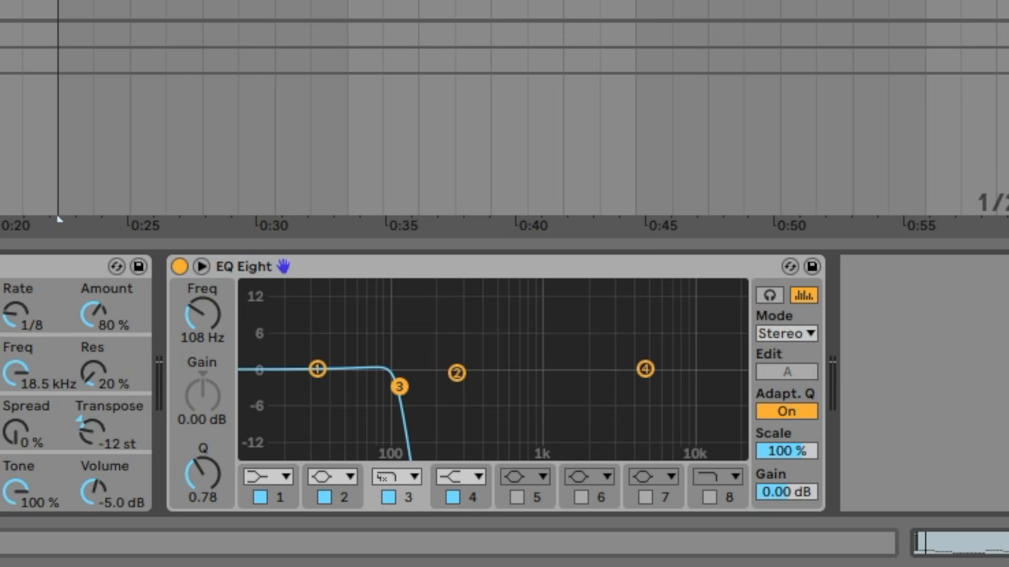
pyautogui.moveTo(399, 387); pyautogui.dragTo(400, 387)
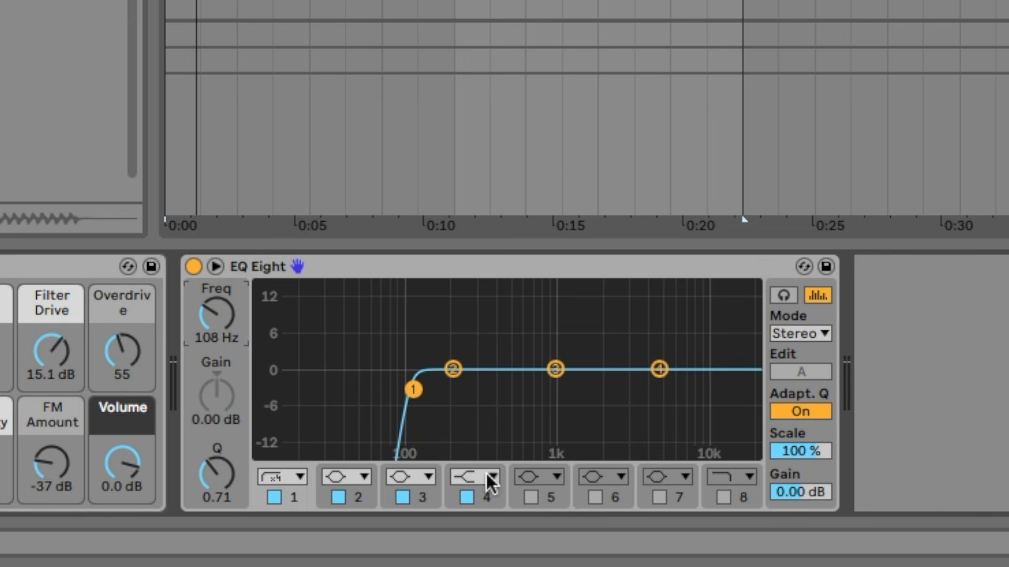
# Step: Set band 4 of the Mid Bass EQ to a x4 high cut at 415 Hz and audition the track
pyautogui.click(487, 475)
pyautogui.click(476, 428)
pyautogui.moveTo(218, 314); pyautogui.dragTo(219, 352)
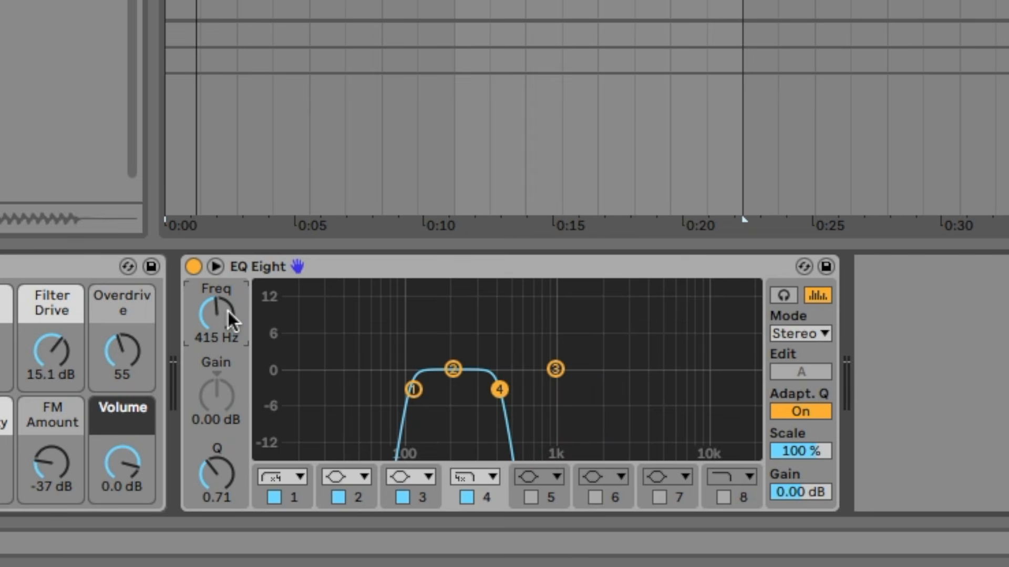
pyautogui.press('space')
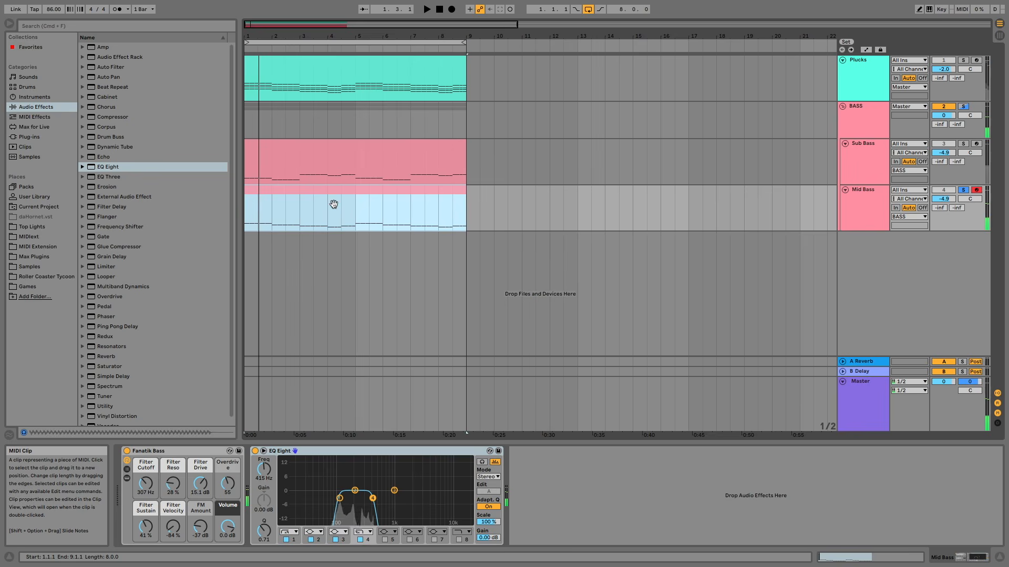
pyautogui.press('space')
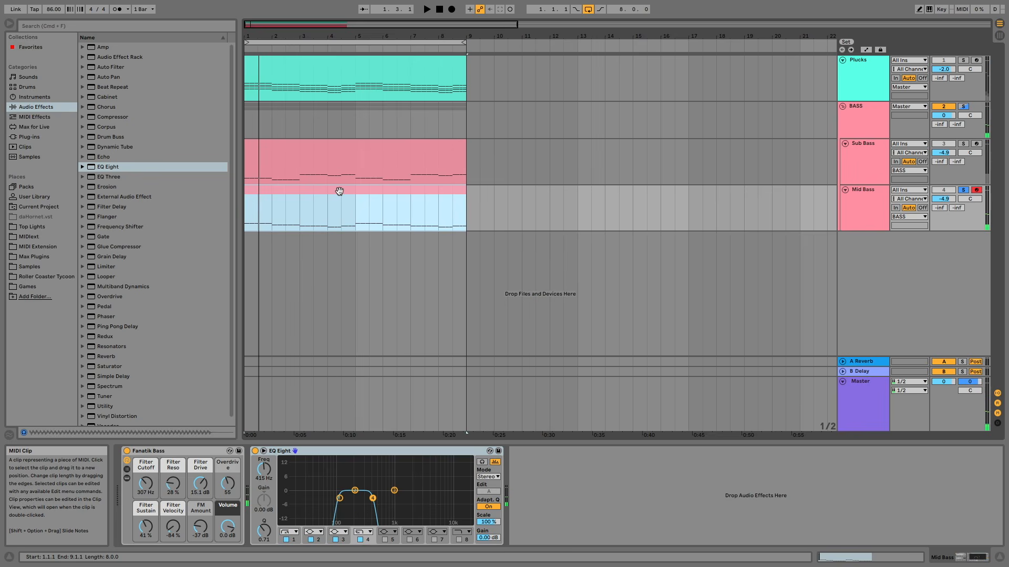
# Step: Match the Mid Bass clip's notes to the revised Sub Bass line and play it back with the clip editor enlarged
pyautogui.doubleClick(339, 191)
pyautogui.press('space')
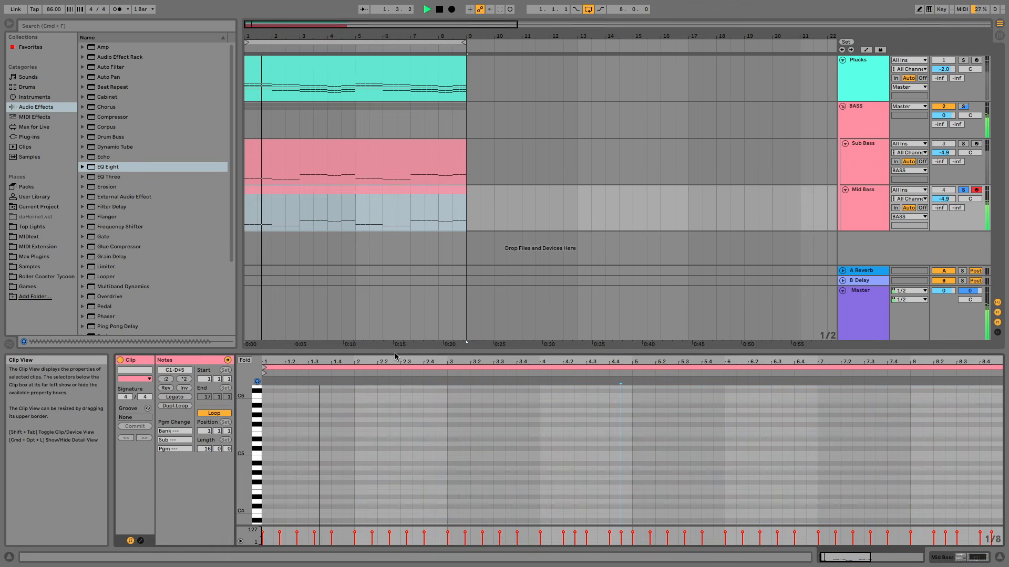
pyautogui.moveTo(395, 352); pyautogui.dragTo(397, 116)
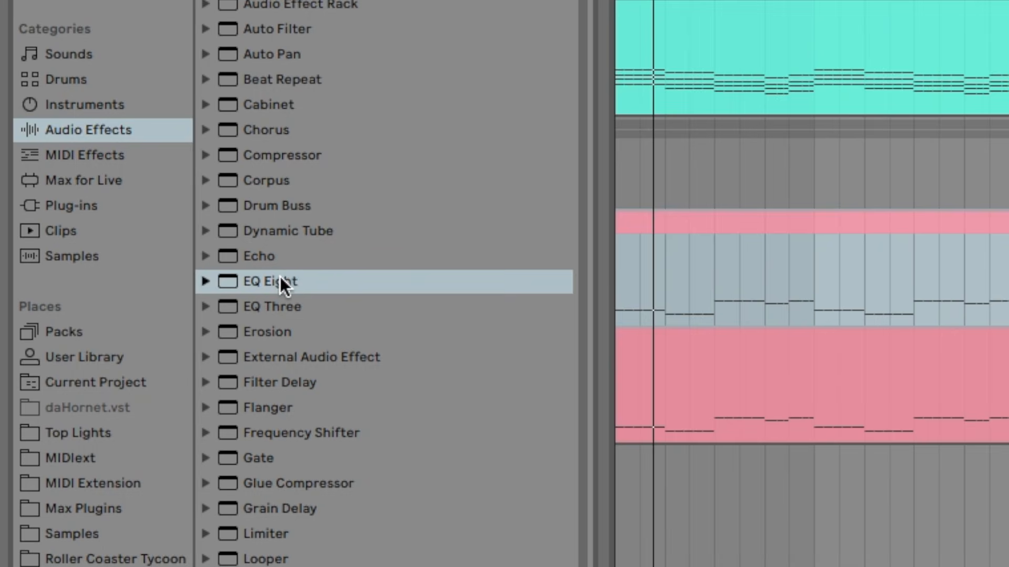
# Step: Add an EQ Eight to the BASS group and set its band 4 to a x4 high cut with a lowered frequency
pyautogui.moveTo(109, 166); pyautogui.dragTo(263, 137)
pyautogui.moveTo(479, 216); pyautogui.dragTo(644, 234)
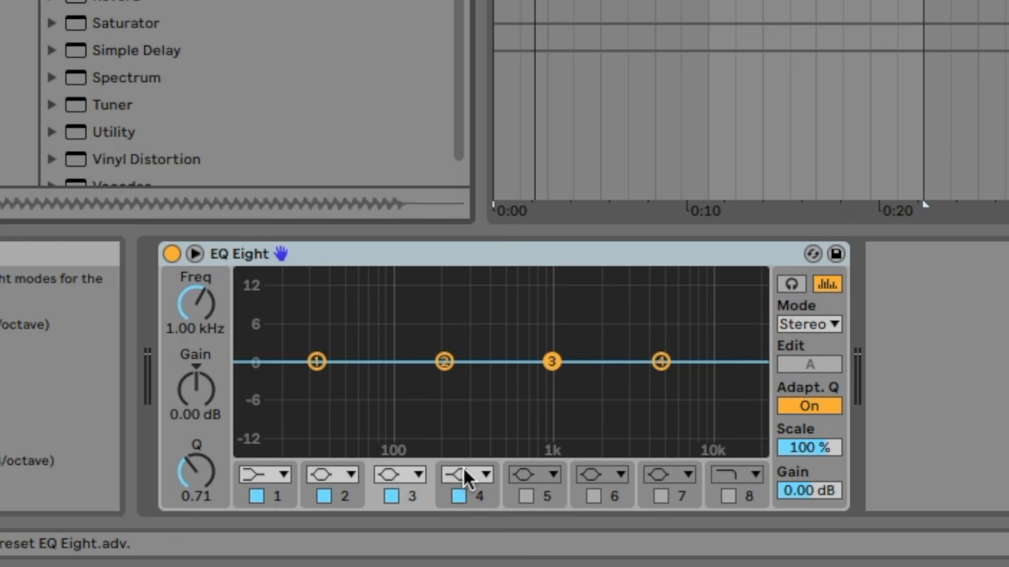
pyautogui.click(464, 478)
pyautogui.click(462, 462)
pyautogui.moveTo(196, 305); pyautogui.dragTo(198, 366)
pyautogui.press('space')
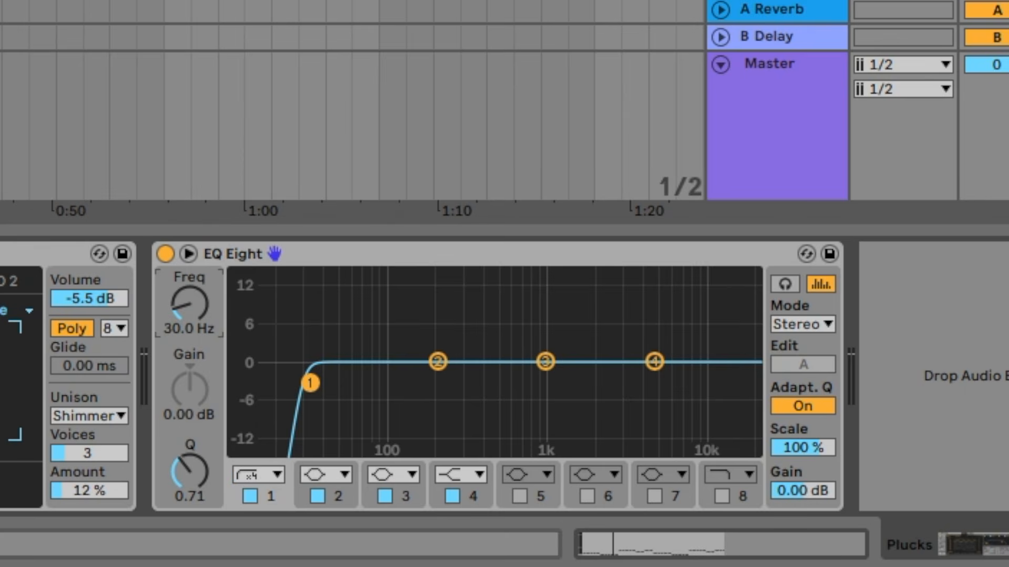
# Step: Set the Plucks EQ's band 1 low cut and the BASS EQ's band 4 high cut both to 415 Hz, and audition the result
pyautogui.moveTo(208, 307); pyautogui.dragTo(197, 317)
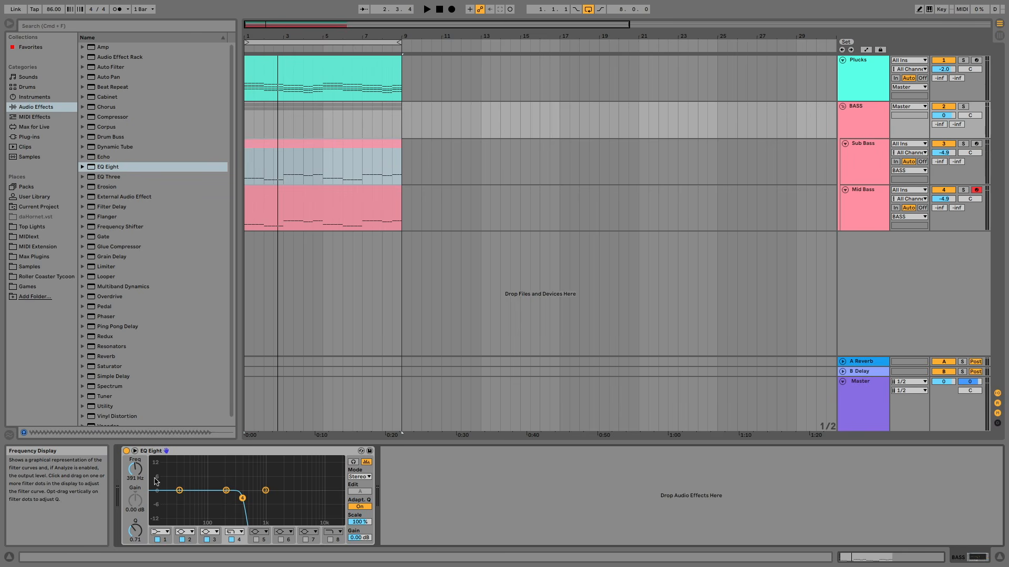
pyautogui.click(136, 469)
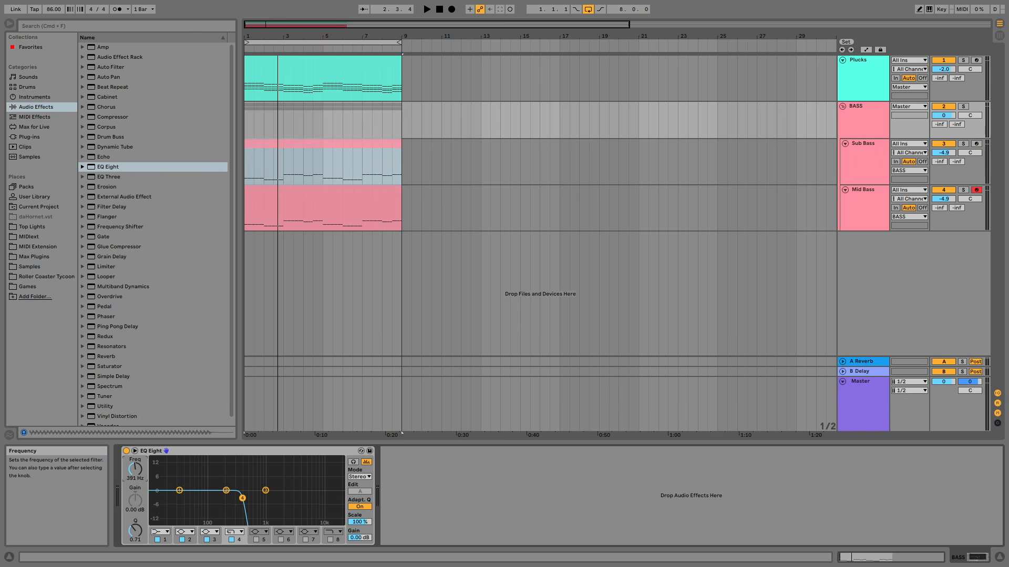
pyautogui.click(854, 75)
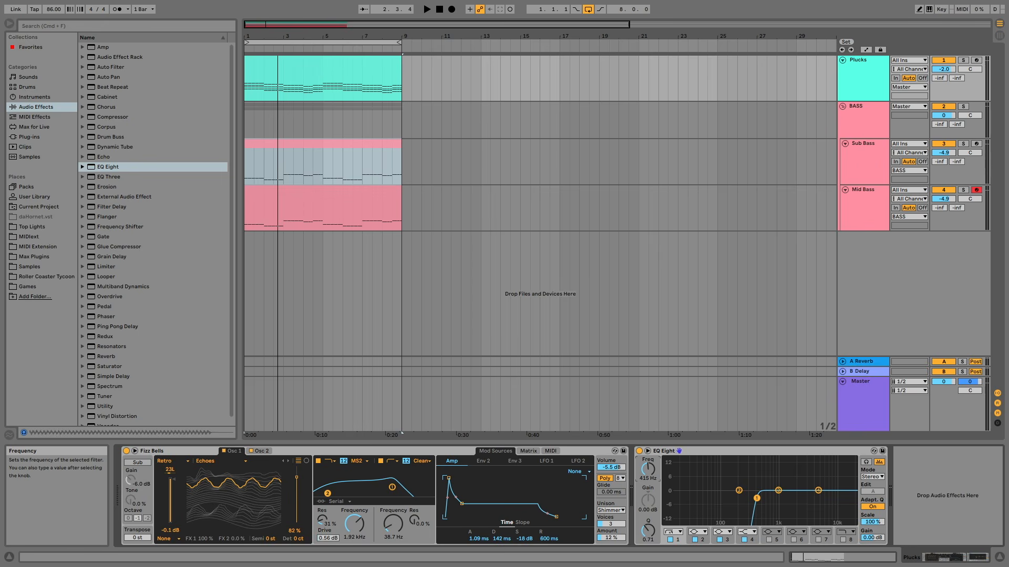
pyautogui.press('space')
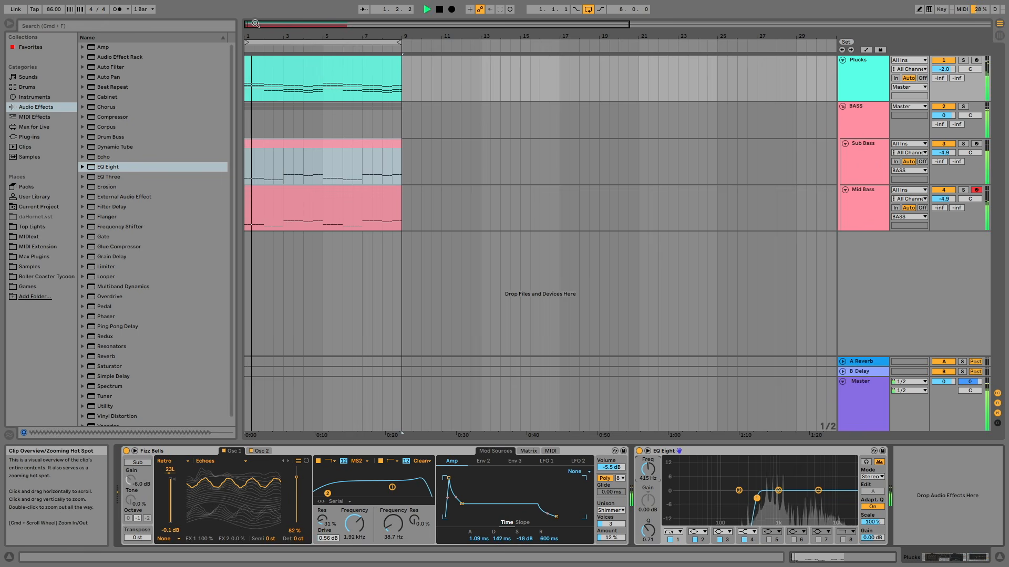
pyautogui.press('+')
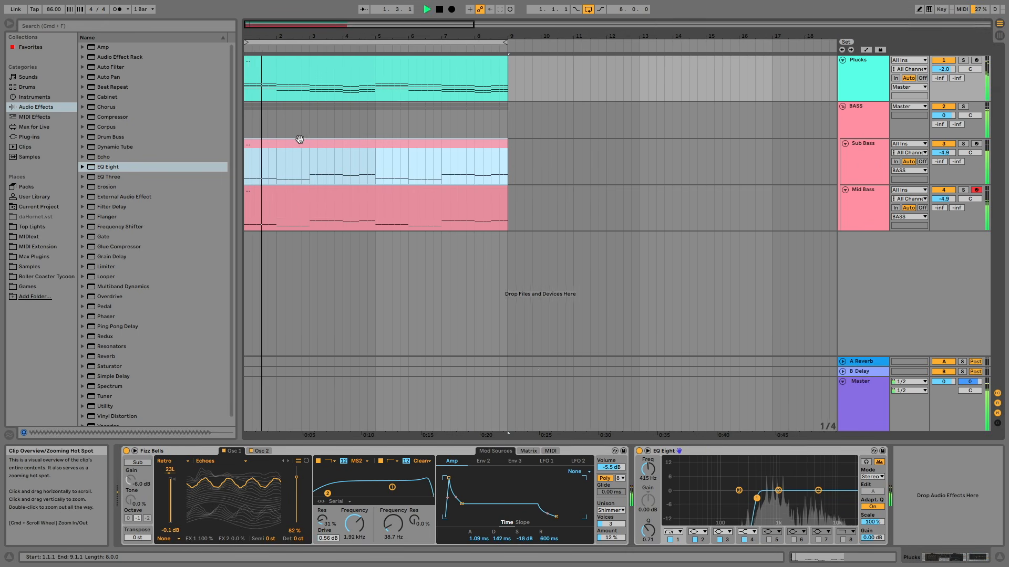
pyautogui.click(639, 452)
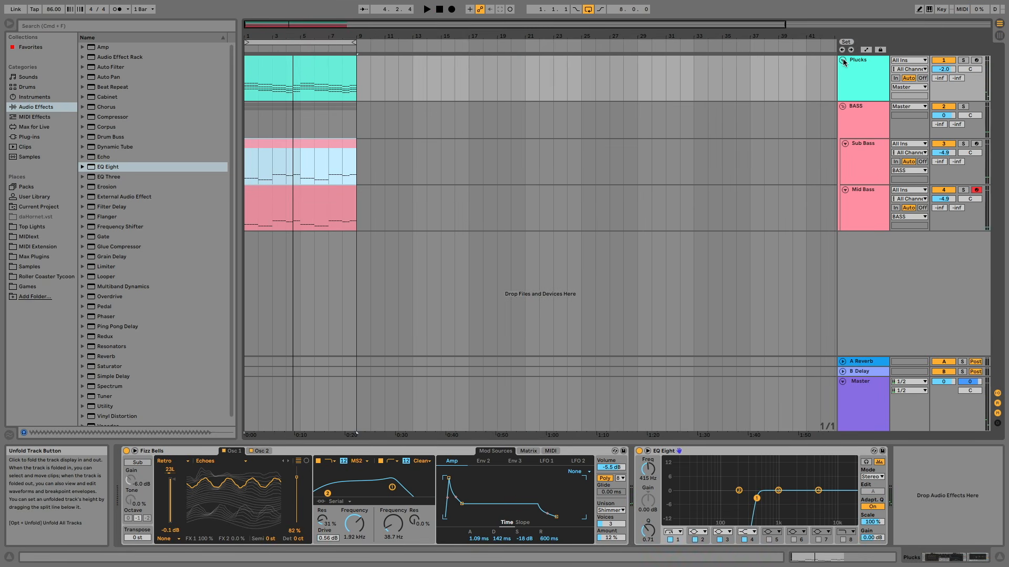
# Step: Fold the Plucks track and the BASS group, and insert a new MIDI track below them
pyautogui.click(843, 61)
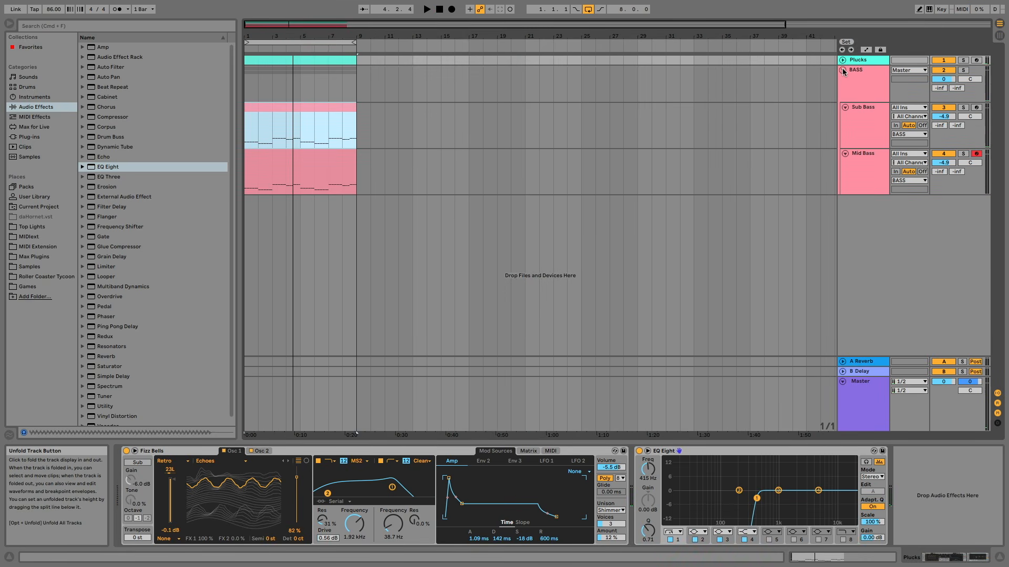
pyautogui.click(842, 70)
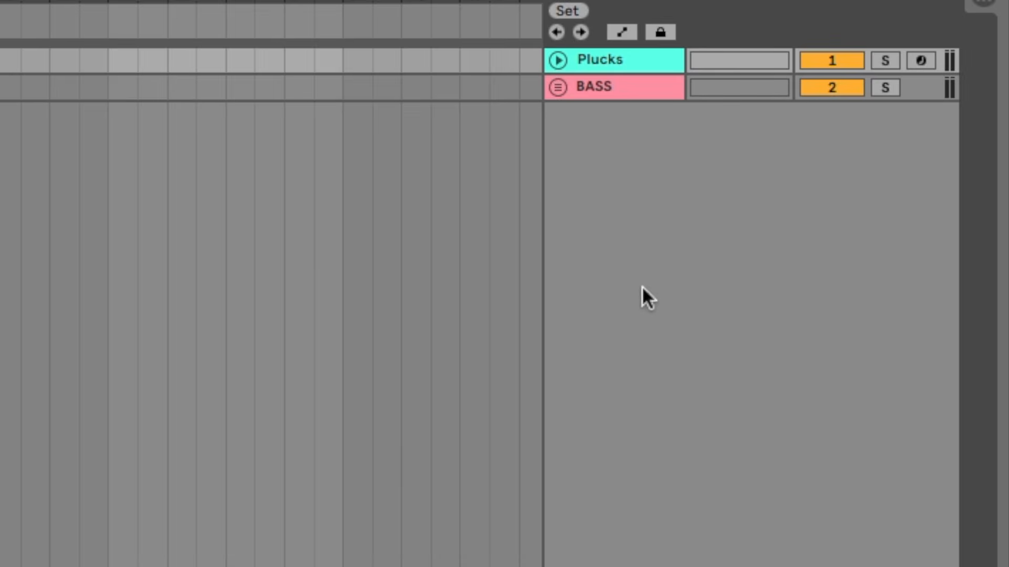
pyautogui.rightClick(631, 254)
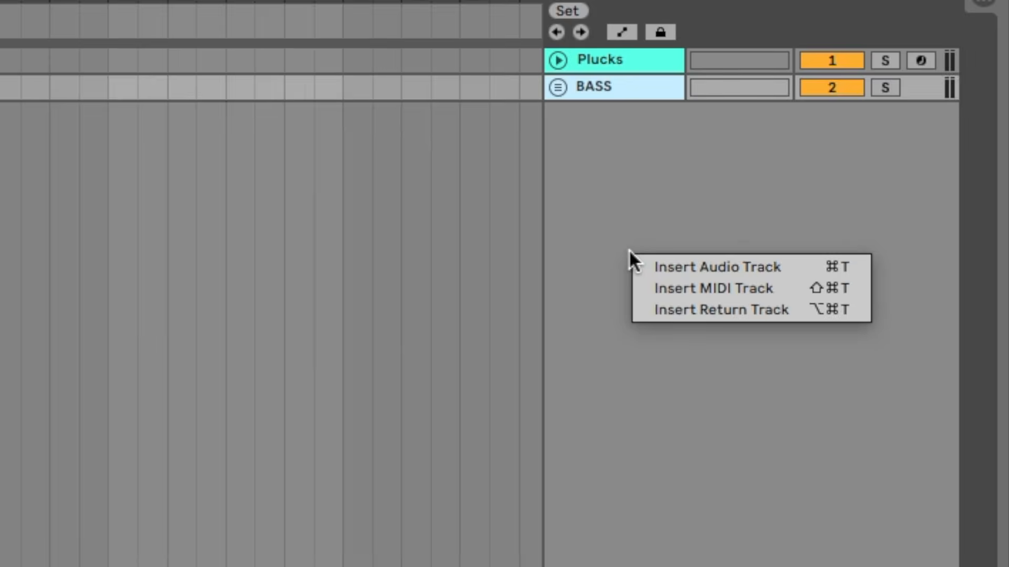
pyautogui.click(718, 287)
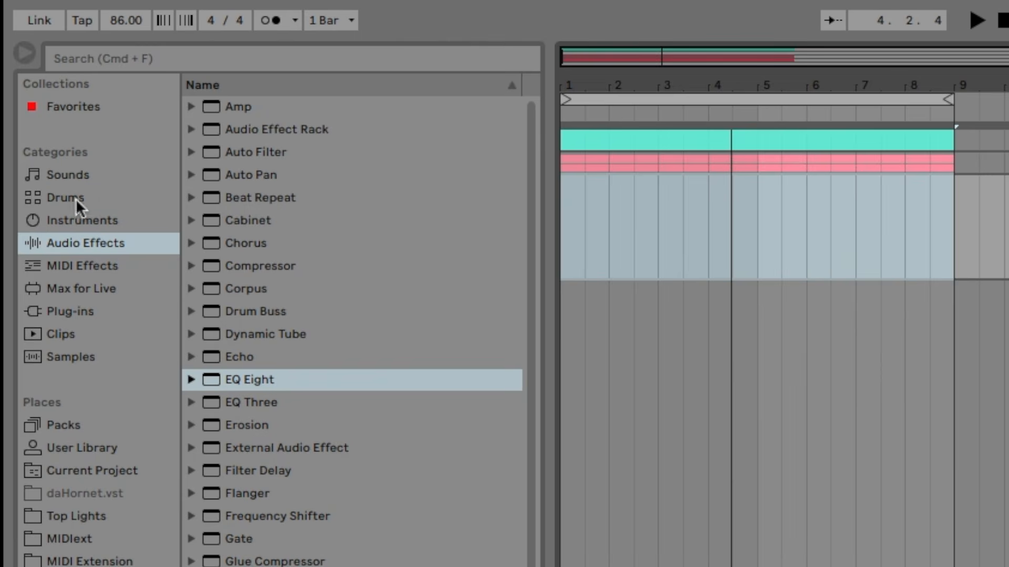
# Step: Load an empty Drum Rack onto the new MIDI track and create an eight-bar MIDI clip starting at bar 1
pyautogui.click(72, 199)
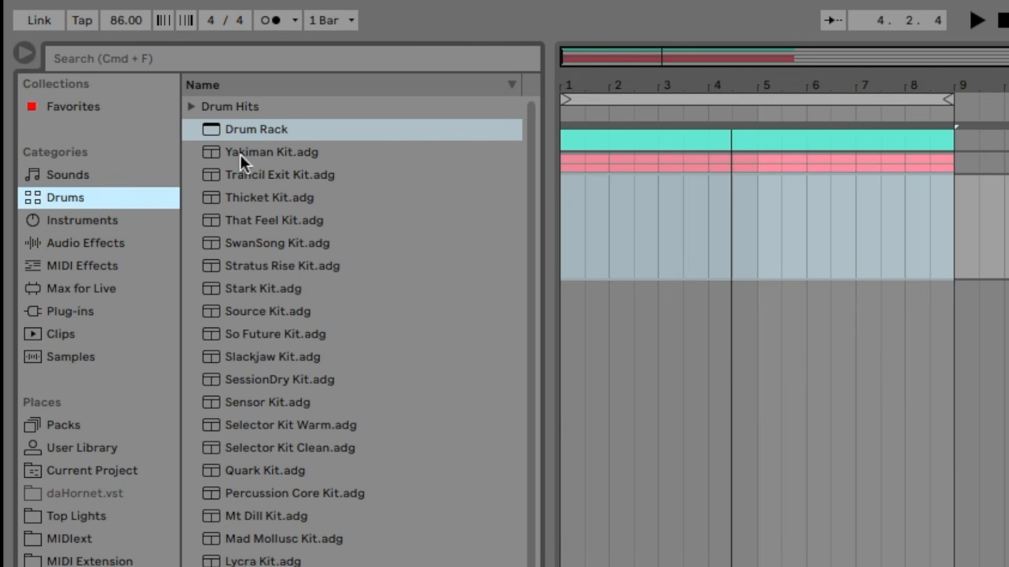
pyautogui.moveTo(241, 128); pyautogui.dragTo(1008, 221)
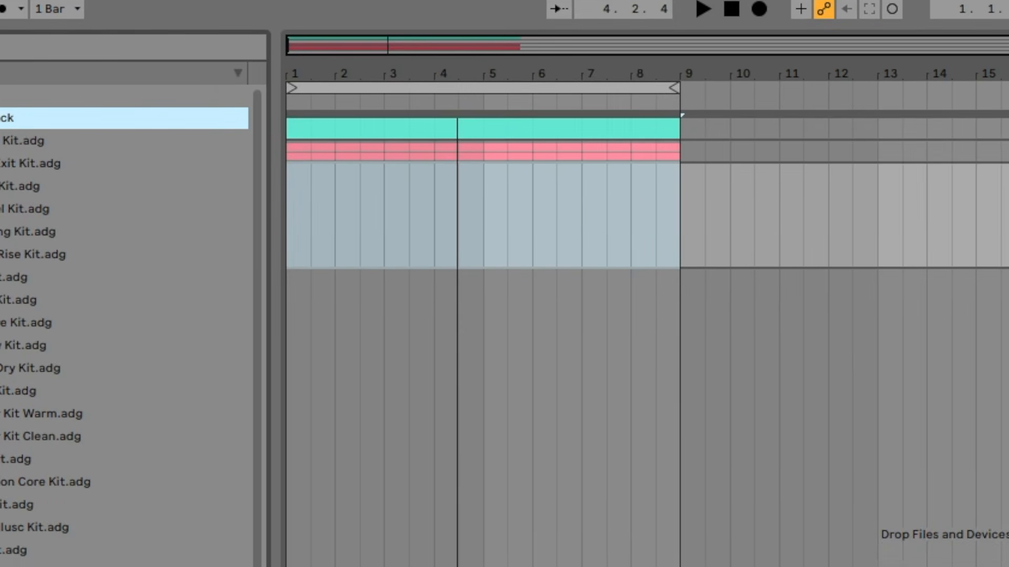
pyautogui.moveTo(455, 297); pyautogui.dragTo(321, 222)
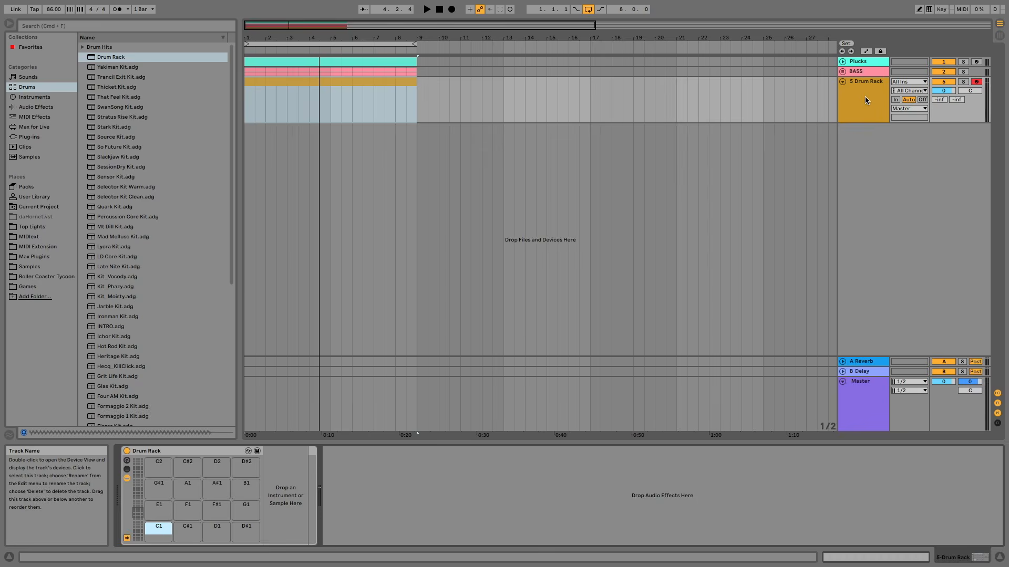
# Step: Choose the Drum Rack's C1 pad and preview the kick samples in the Drum Hits library
pyautogui.click(161, 471)
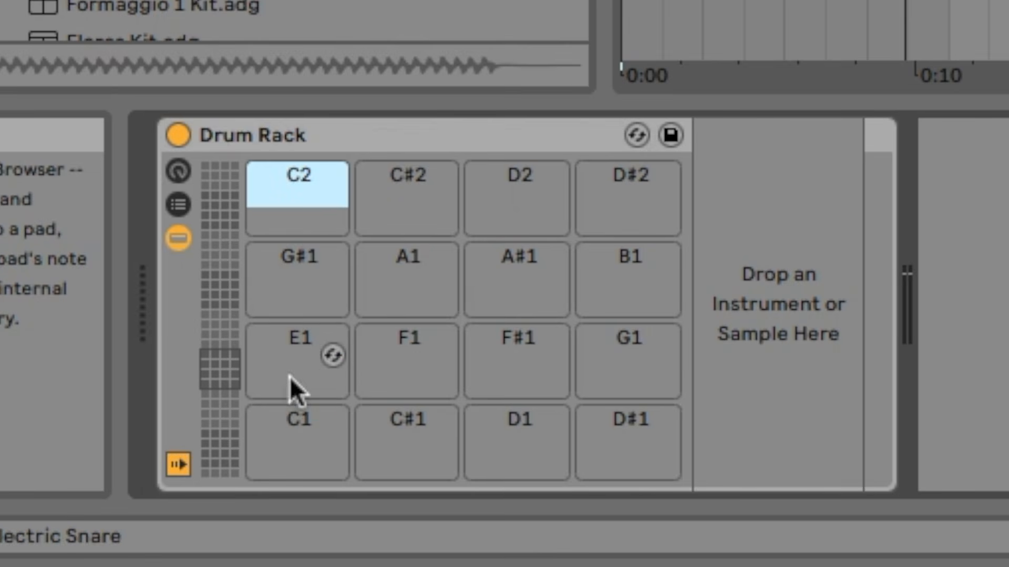
pyautogui.click(295, 420)
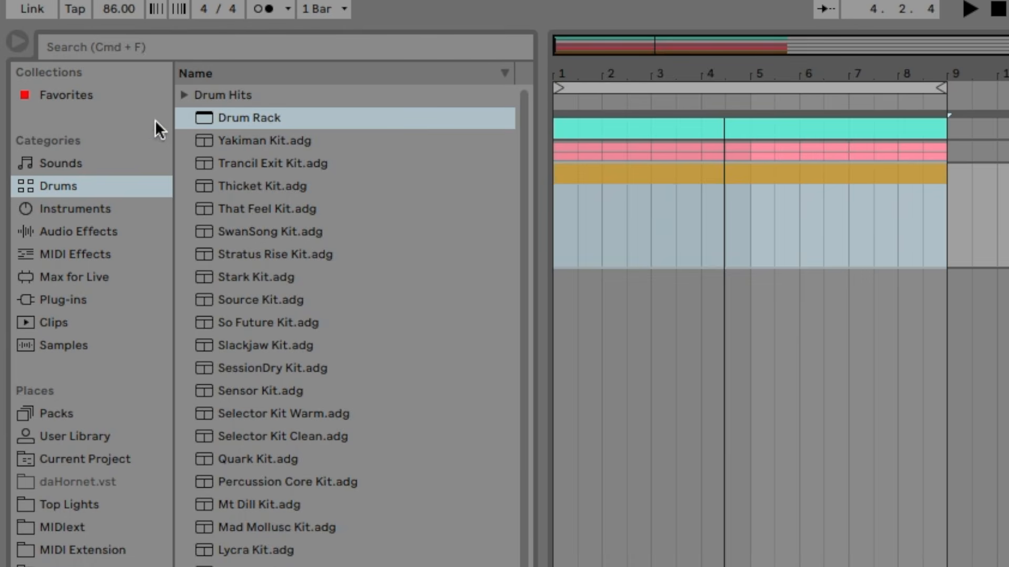
pyautogui.click(82, 47)
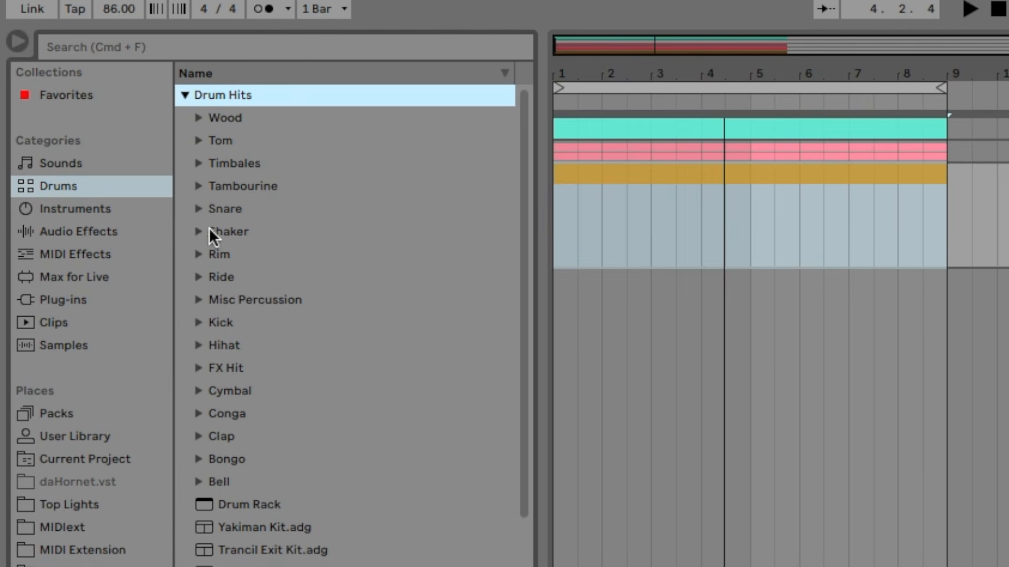
pyautogui.click(196, 323)
pyautogui.click(292, 350)
pyautogui.scroll(-1, 292, 352)
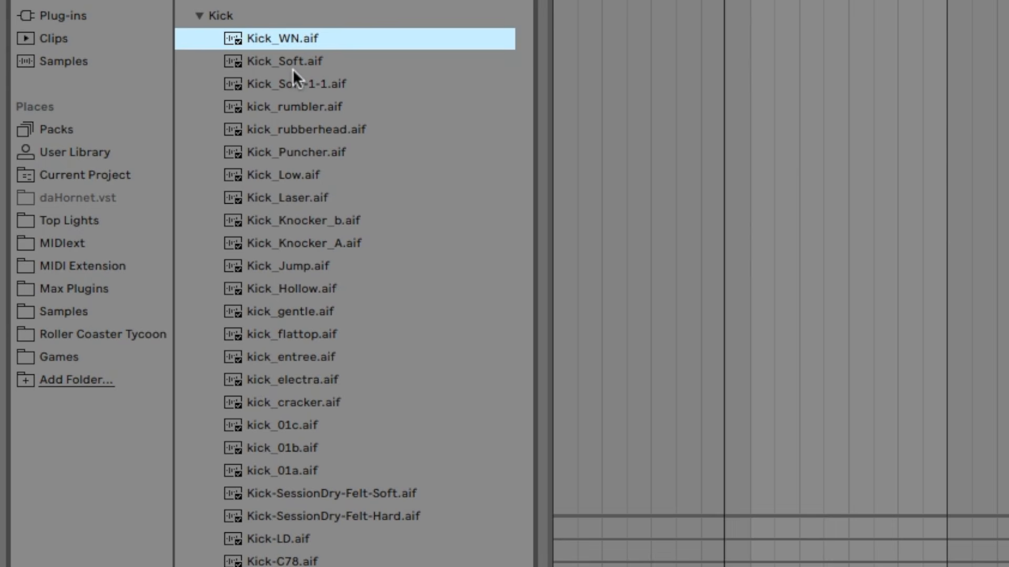
pyautogui.click(291, 79)
pyautogui.press('Down')
pyautogui.press('Down')
pyautogui.press('Down')
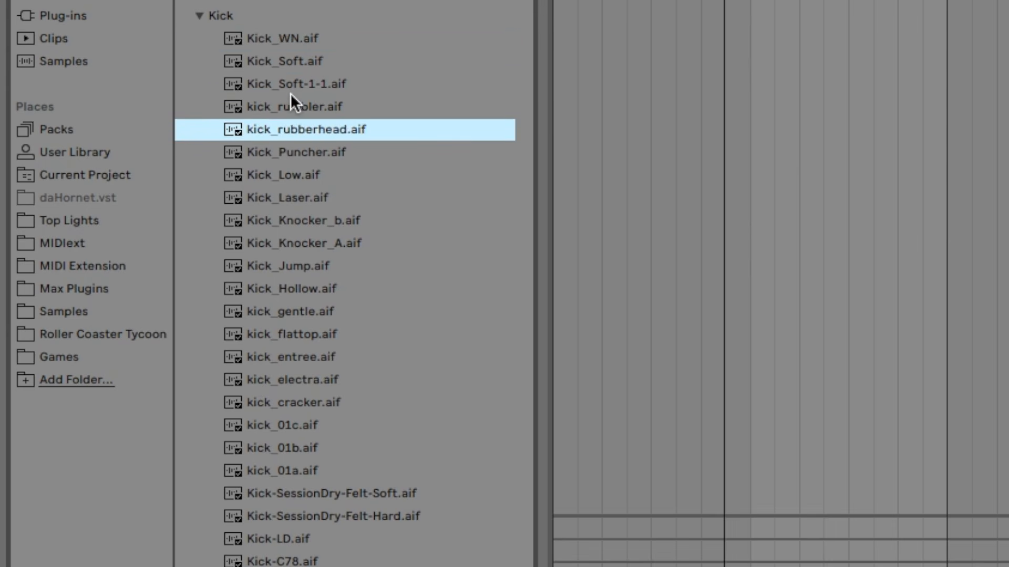
pyautogui.press('Down')
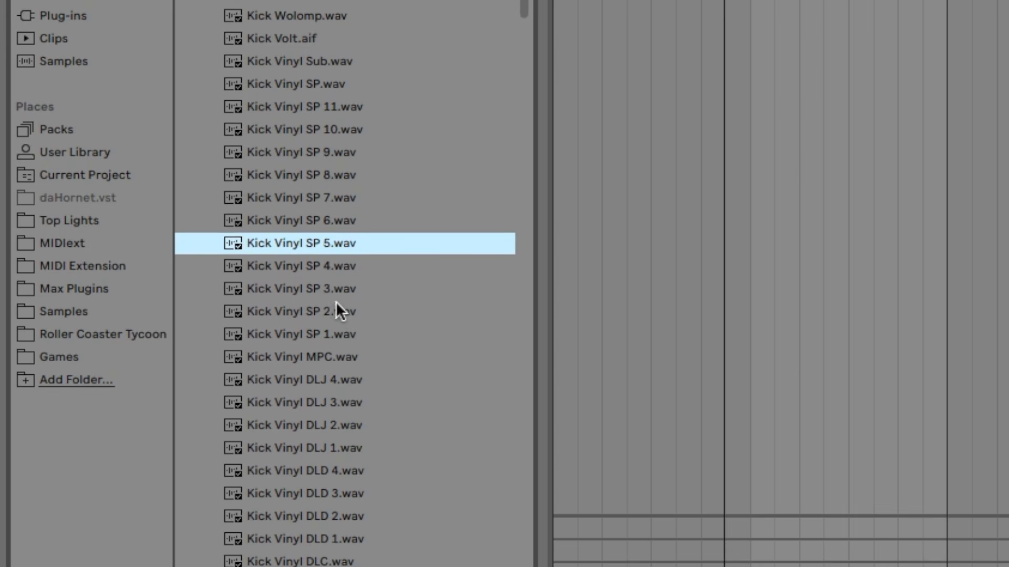
pyautogui.press('Down')
pyautogui.press('Down')
pyautogui.press('Down')
pyautogui.press('Down')
pyautogui.scroll(-2, 336, 301)
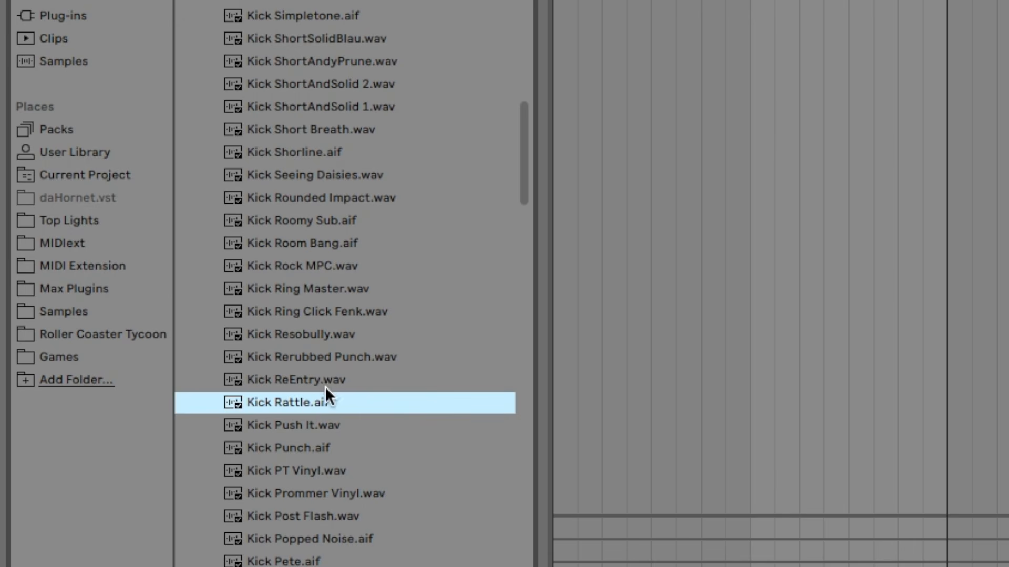
# Step: Load Kick Rattle.aif onto the Drum Rack's C1 pad
pyautogui.click(325, 387)
pyautogui.click(321, 402)
pyautogui.moveTo(291, 405); pyautogui.dragTo(362, 566)
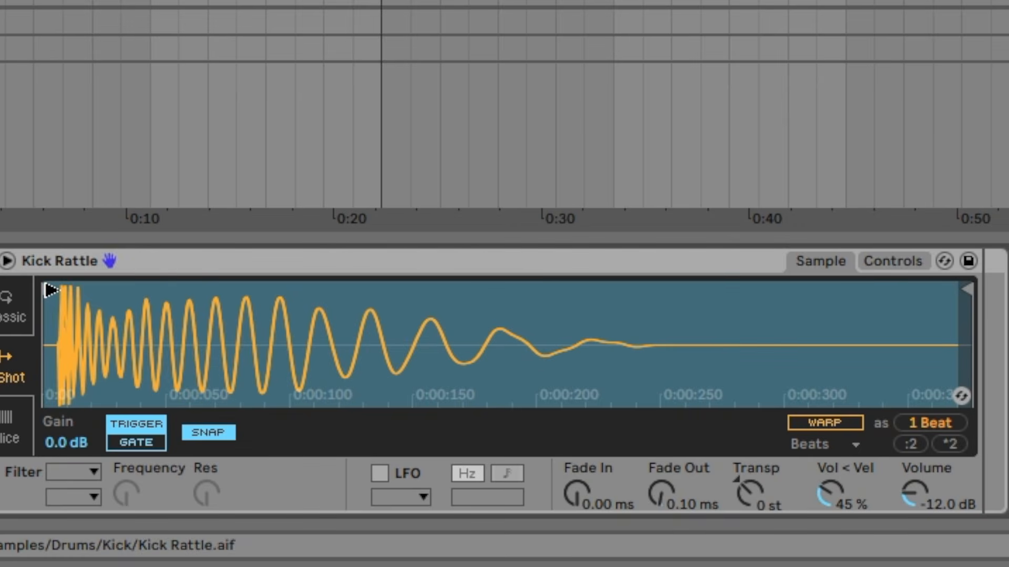
# Step: Trim the Kick Rattle sample's start to its first transient, shorten its end, and set Fade Out to 64.0 ms
pyautogui.moveTo(50, 289); pyautogui.dragTo(59, 289)
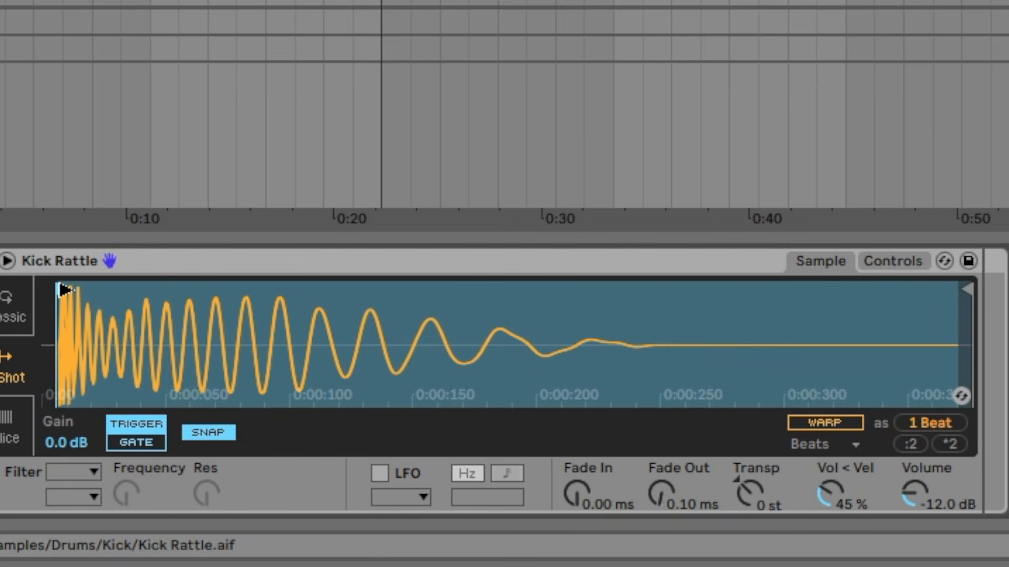
pyautogui.moveTo(979, 302); pyautogui.dragTo(600, 289)
pyautogui.moveTo(660, 507); pyautogui.dragTo(660, 467)
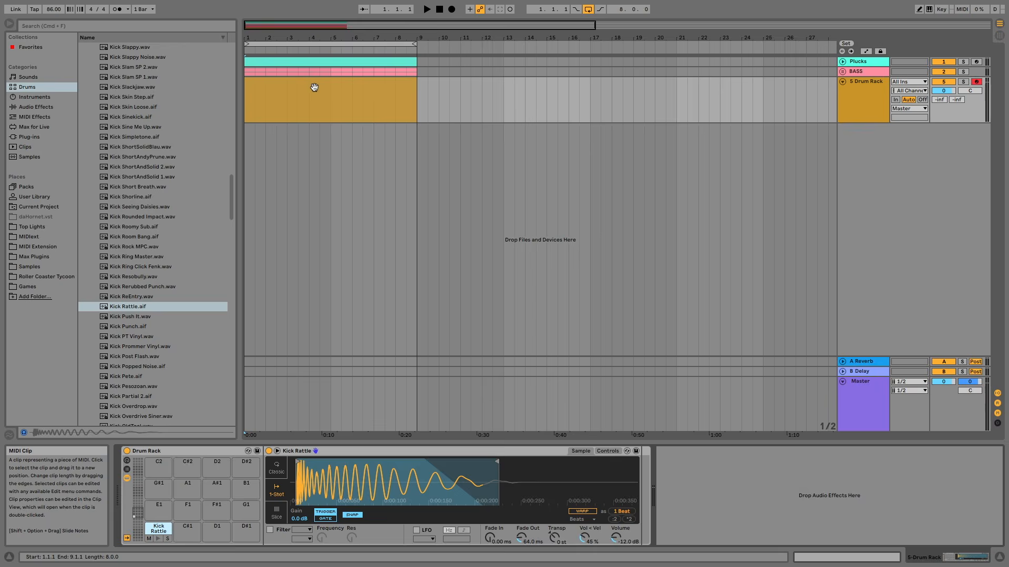
# Step: Fill the eight-bar drum clip with a four-bar Kick Rattle pattern repeated in bars 5 to 8, and play it back
pyautogui.doubleClick(314, 87)
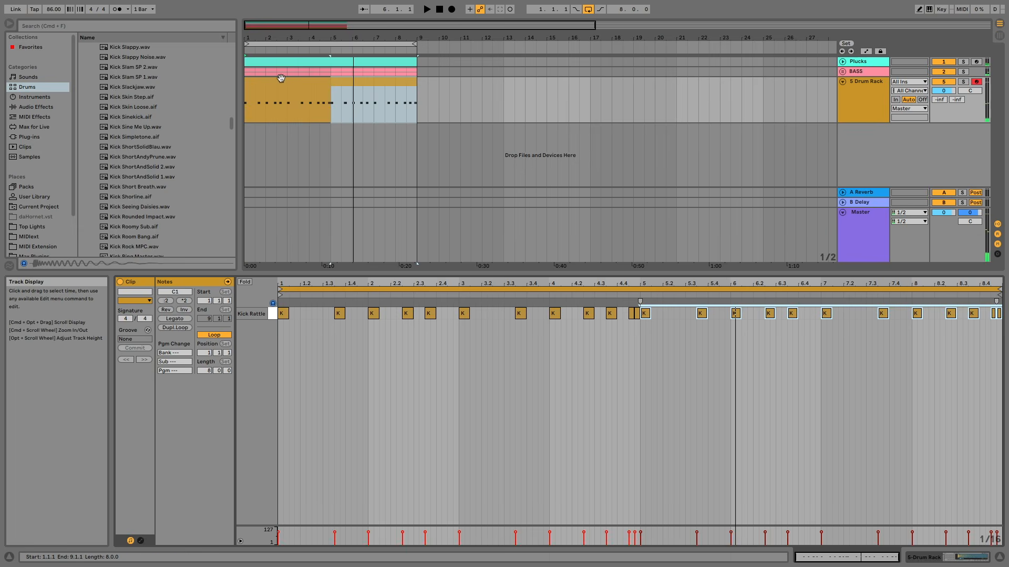
pyautogui.click(281, 78)
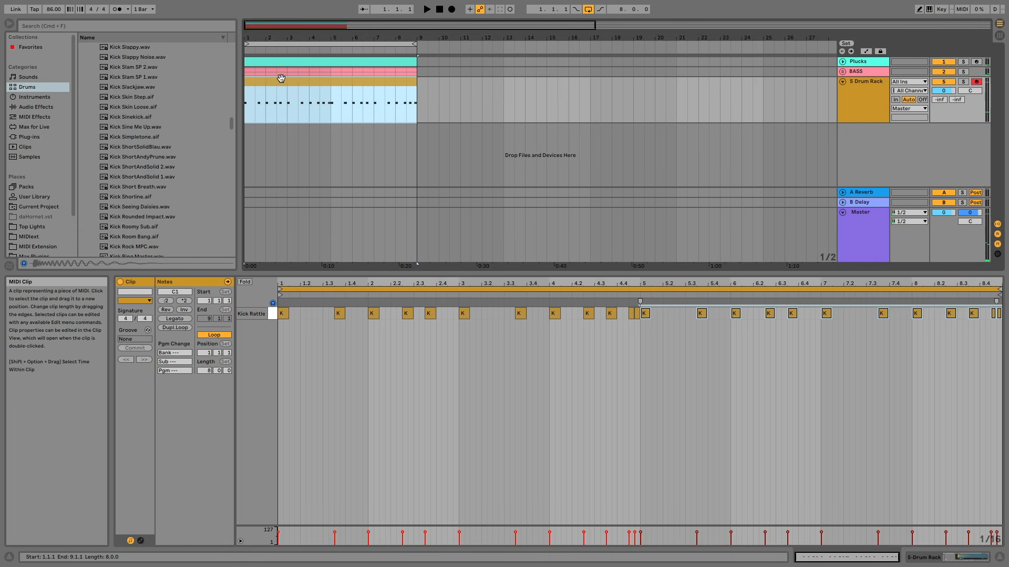
pyautogui.press('space')
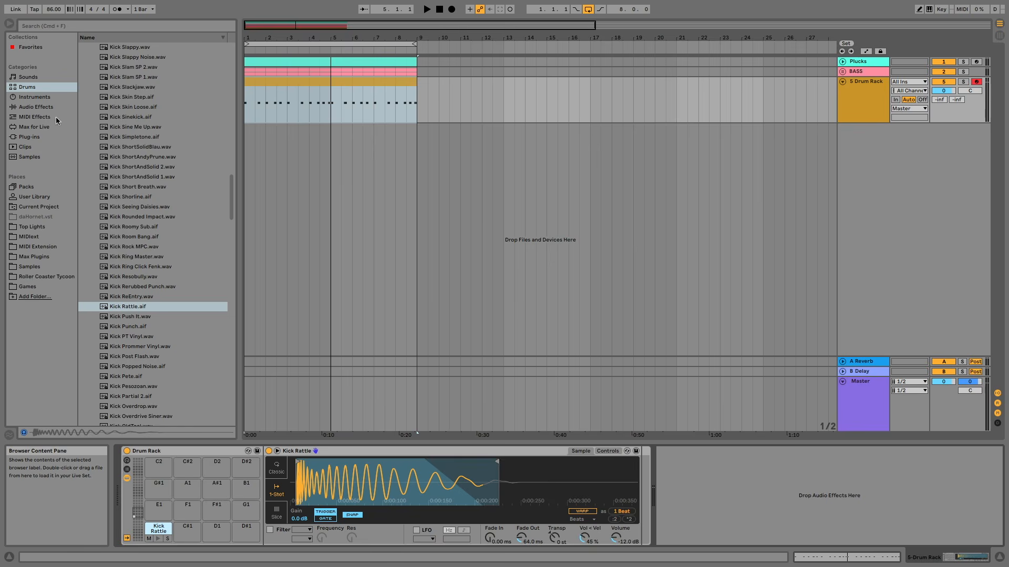
# Step: Load the EQ Eight drum preset Kick EQ 2.adv onto the Drum Rack track
pyautogui.click(41, 108)
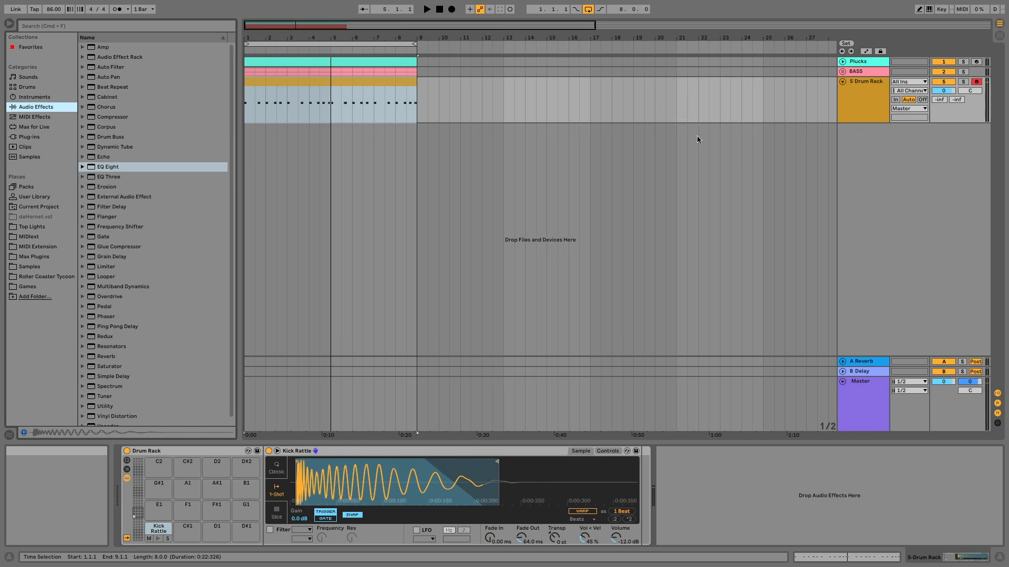
pyautogui.click(82, 167)
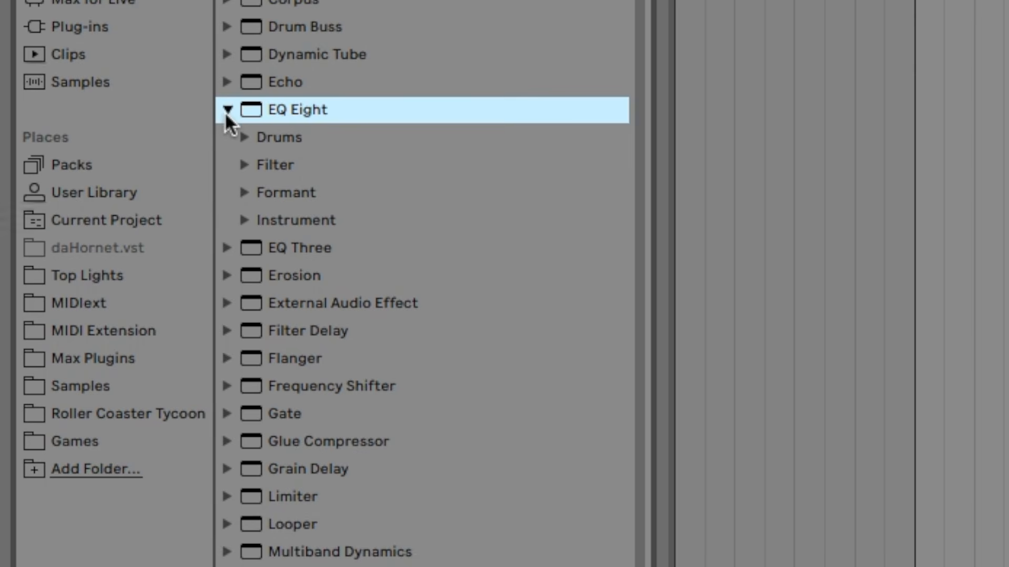
pyautogui.click(241, 135)
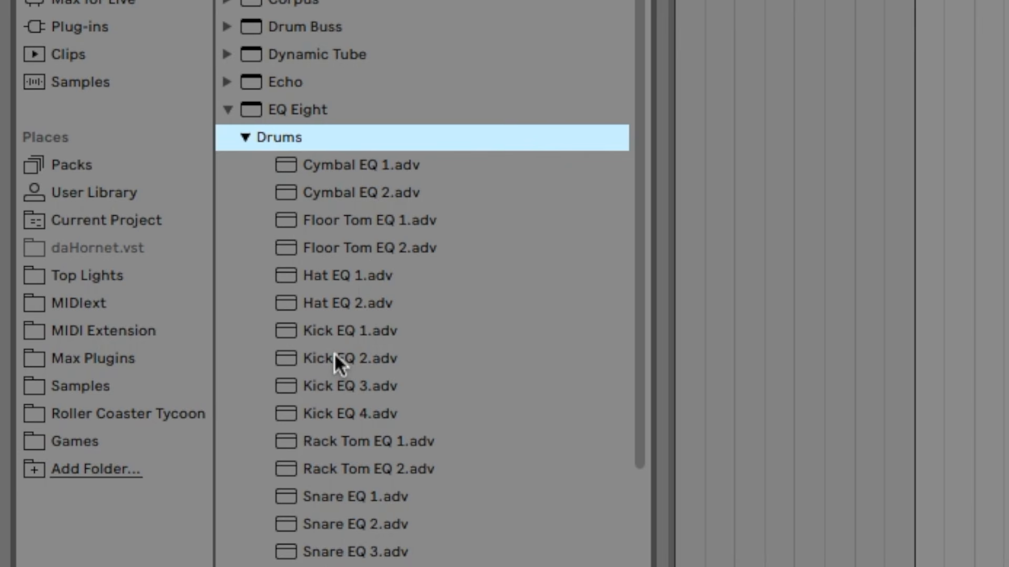
pyautogui.doubleClick(351, 358)
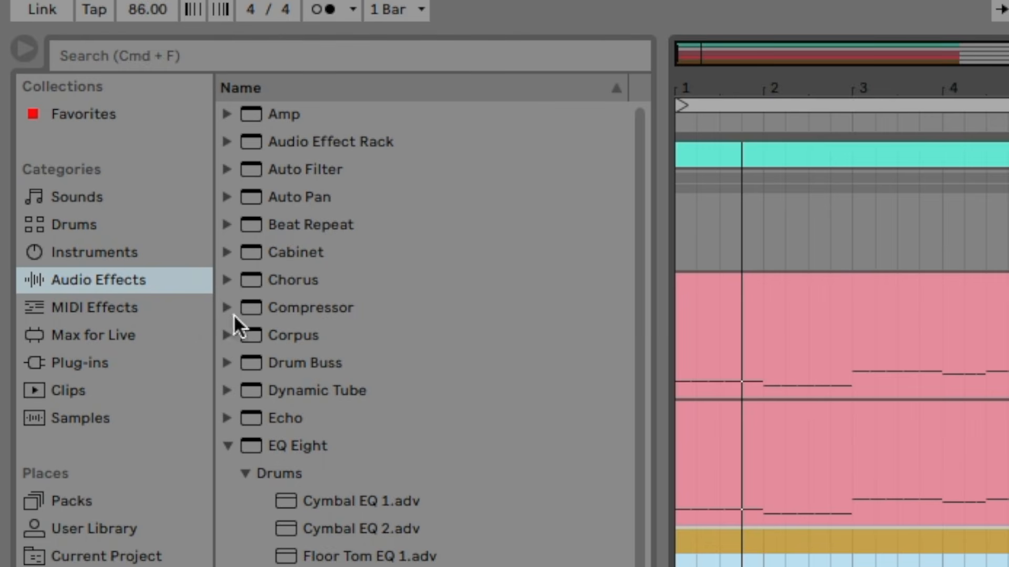
# Step: Add a Compressor after the EQ Eight on the BASS group
pyautogui.click(124, 274)
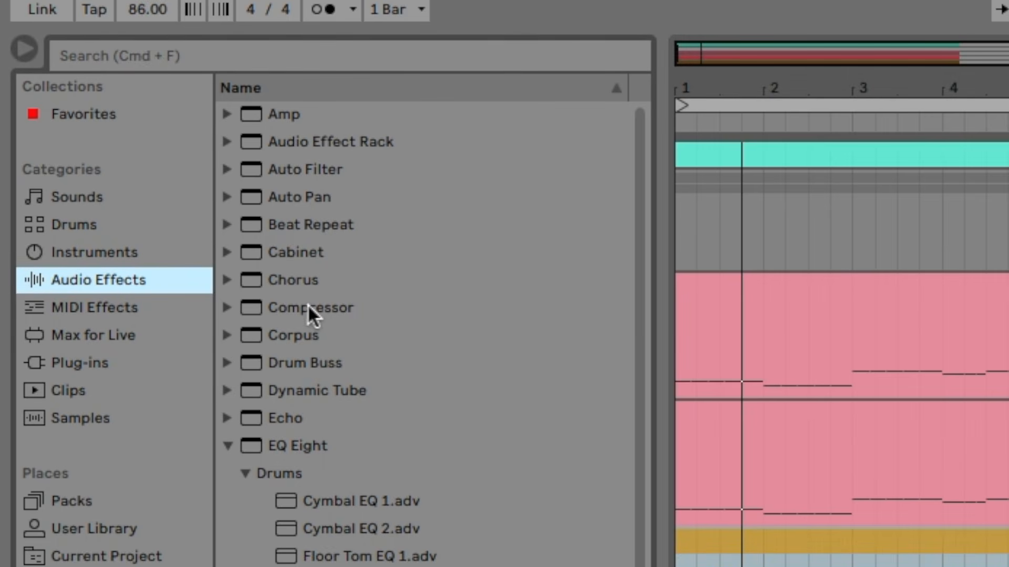
pyautogui.moveTo(310, 309); pyautogui.dragTo(1008, 206)
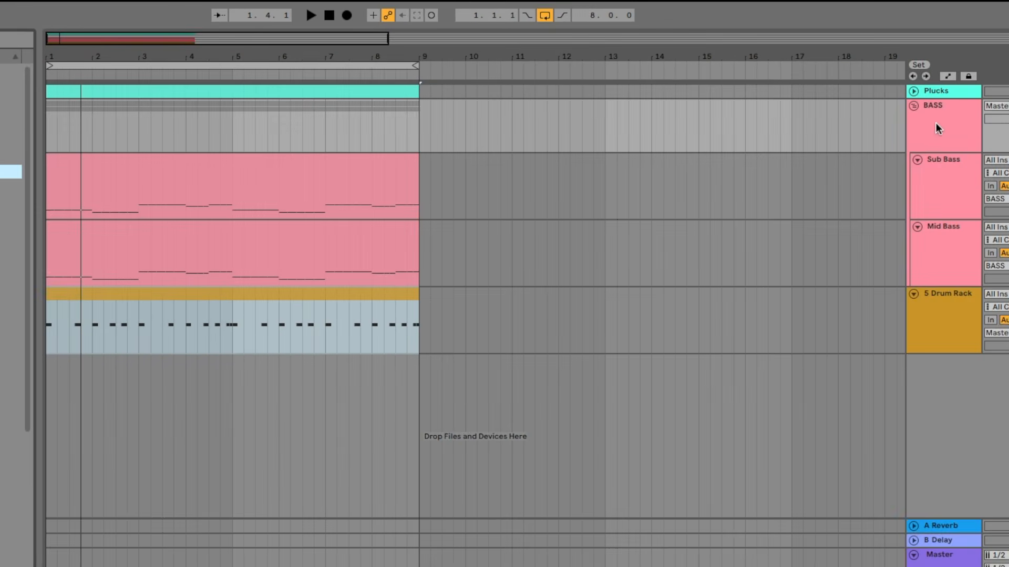
pyautogui.click(939, 124)
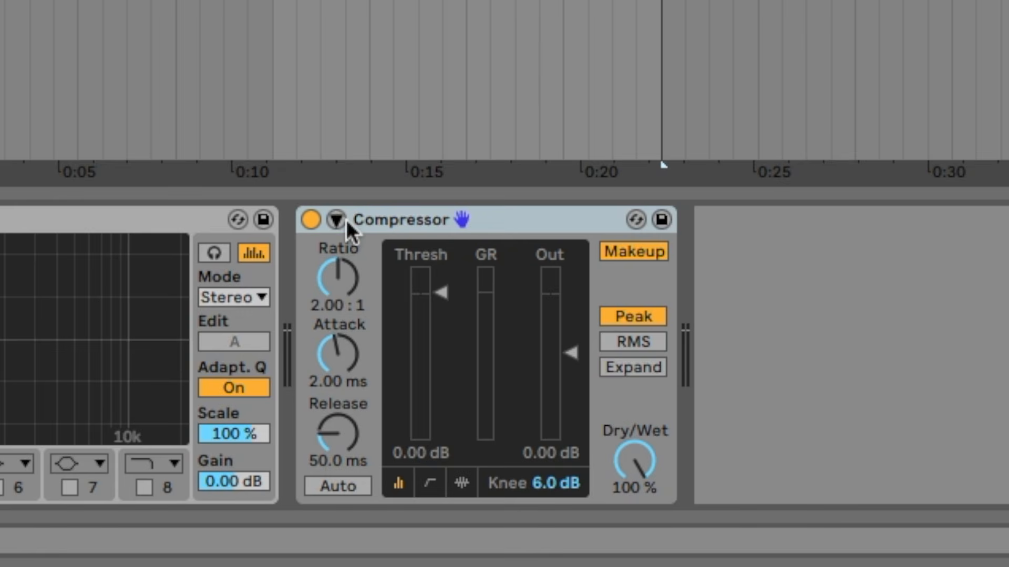
# Step: Enable sidechaining on the BASS Compressor and take its audio from 5-Drum Rack, Post FX
pyautogui.click(336, 219)
pyautogui.click(362, 252)
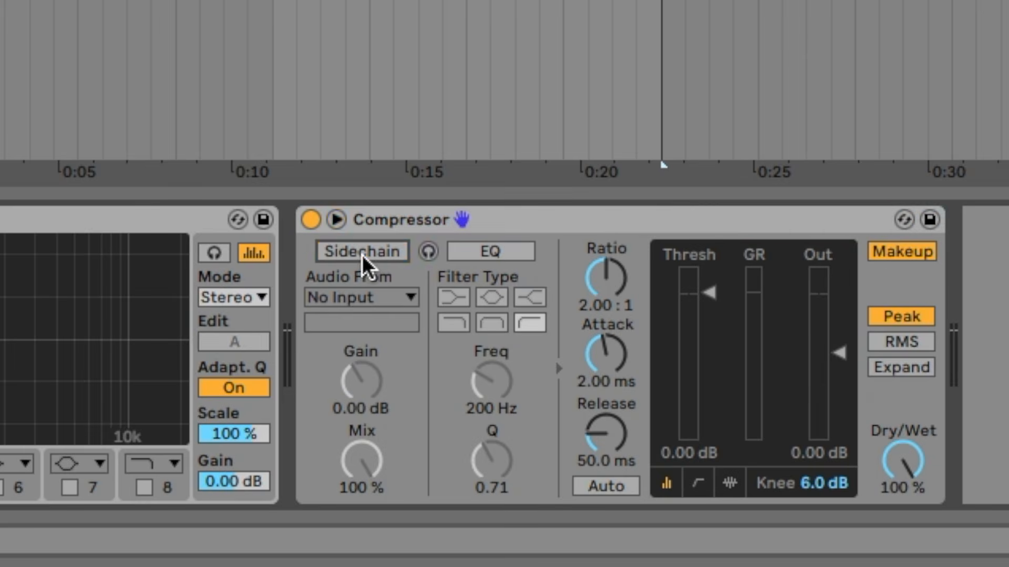
pyautogui.click(357, 298)
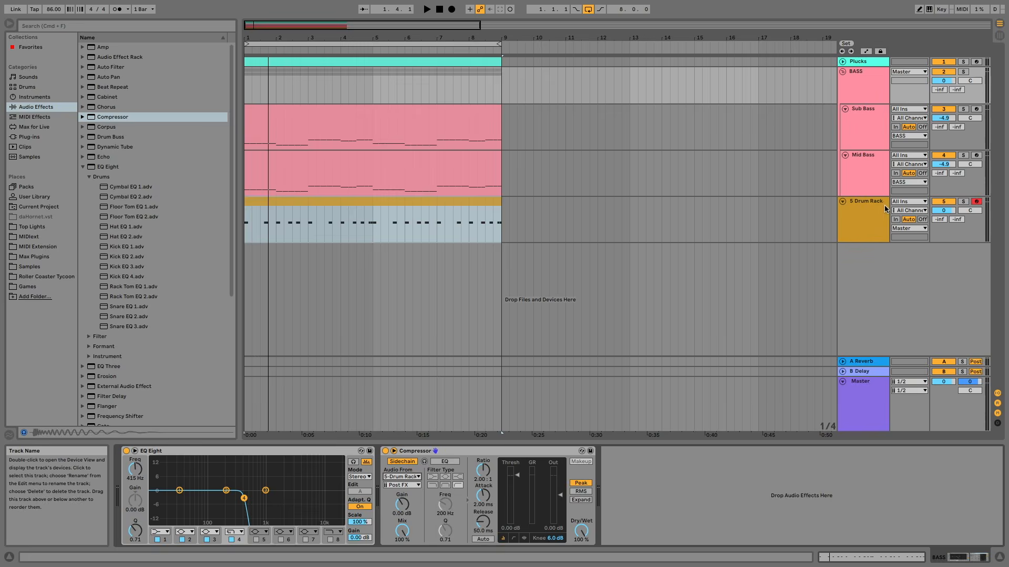
# Step: Rename the 5-Drum Rack track as KICKS and set KICKS as the sidechain source of the BASS group's Compressor
pyautogui.click(877, 211)
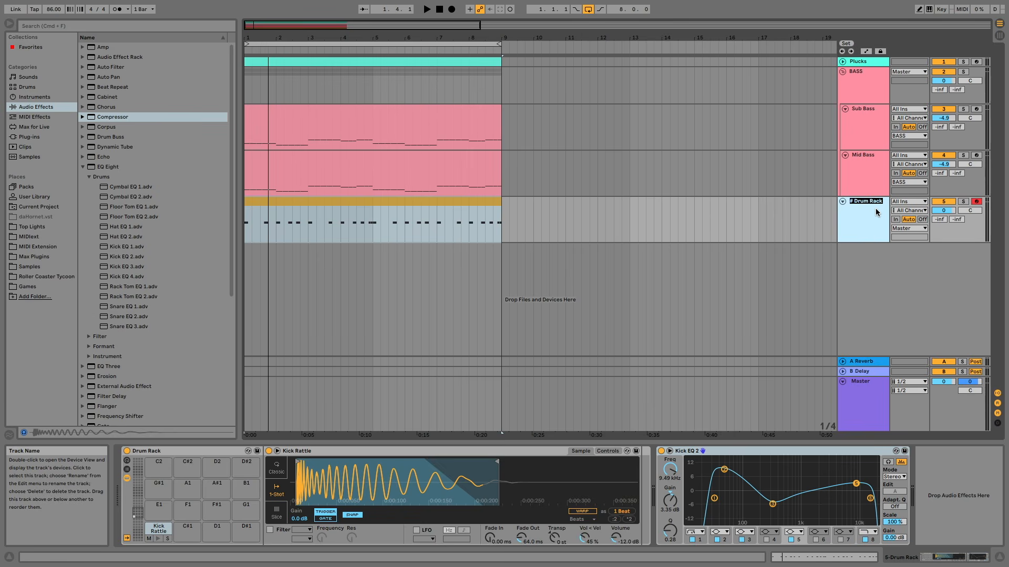
pyautogui.write('KICKS')
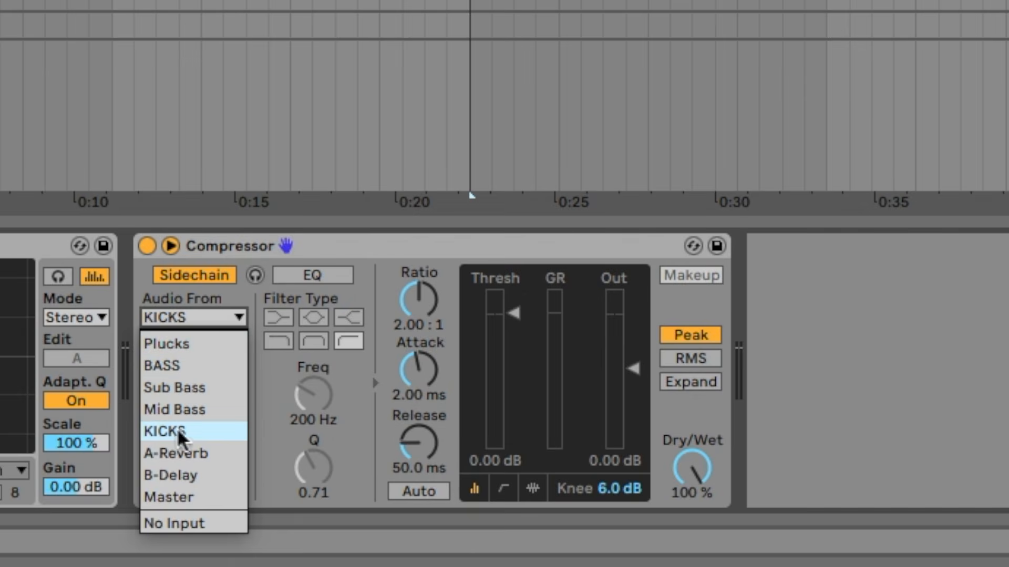
pyautogui.click(173, 433)
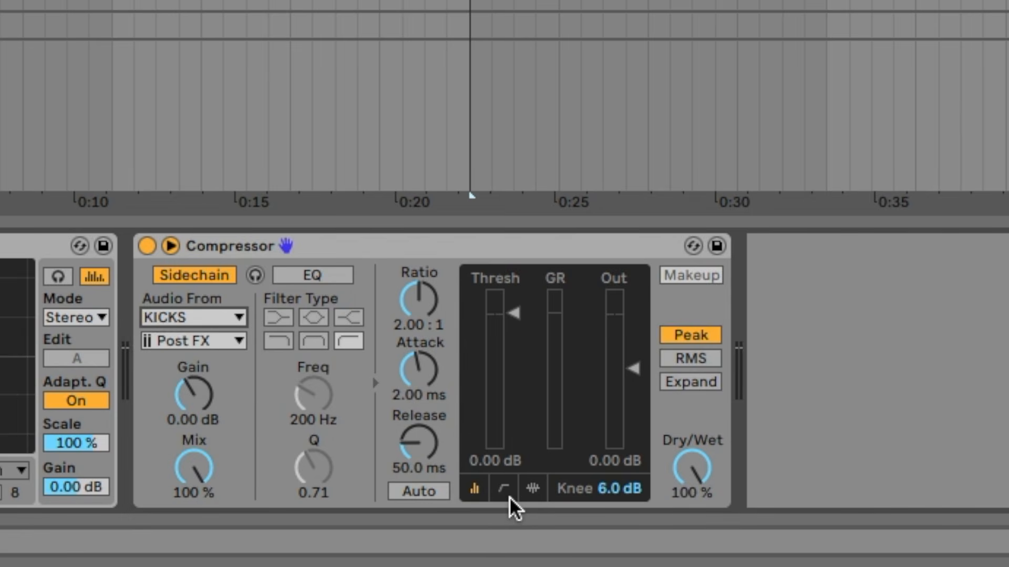
# Step: Set the BASS Compressor's threshold to -19.0 dB and ratio to 7.52:1, and play back with the gain reduction graph shown
pyautogui.click(503, 488)
pyautogui.moveTo(712, 311); pyautogui.dragTo(631, 384)
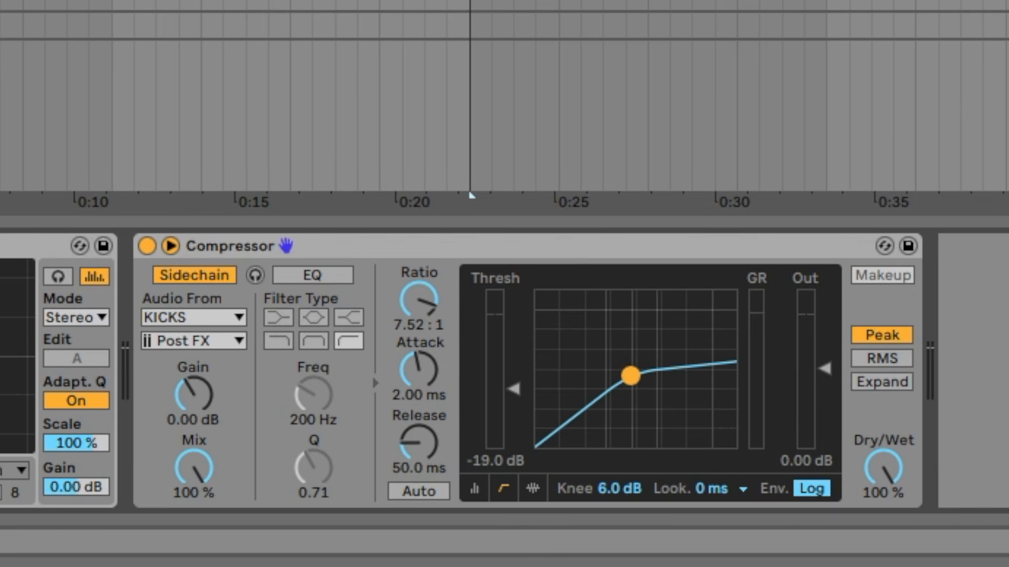
pyautogui.press('space')
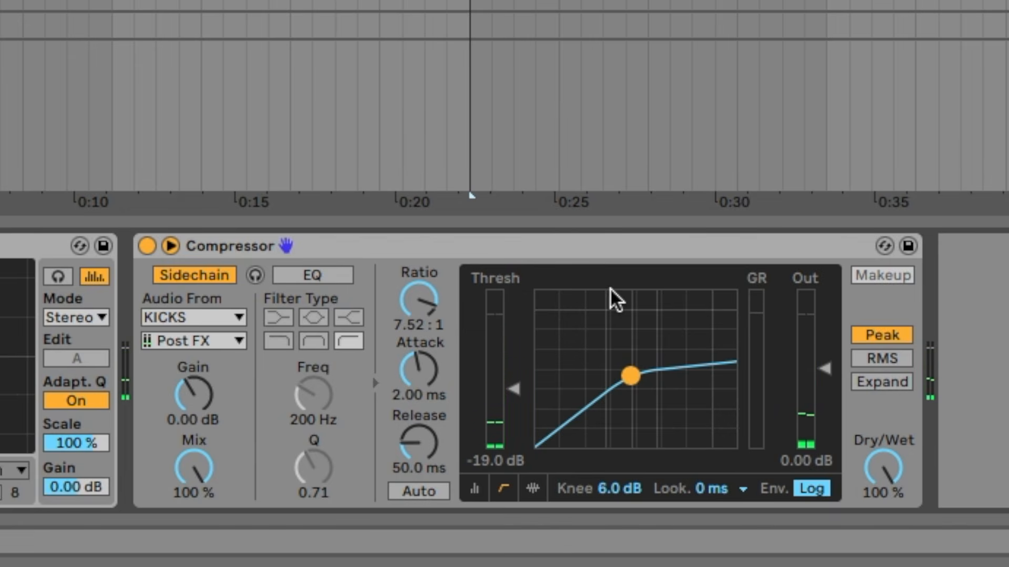
pyautogui.click(534, 490)
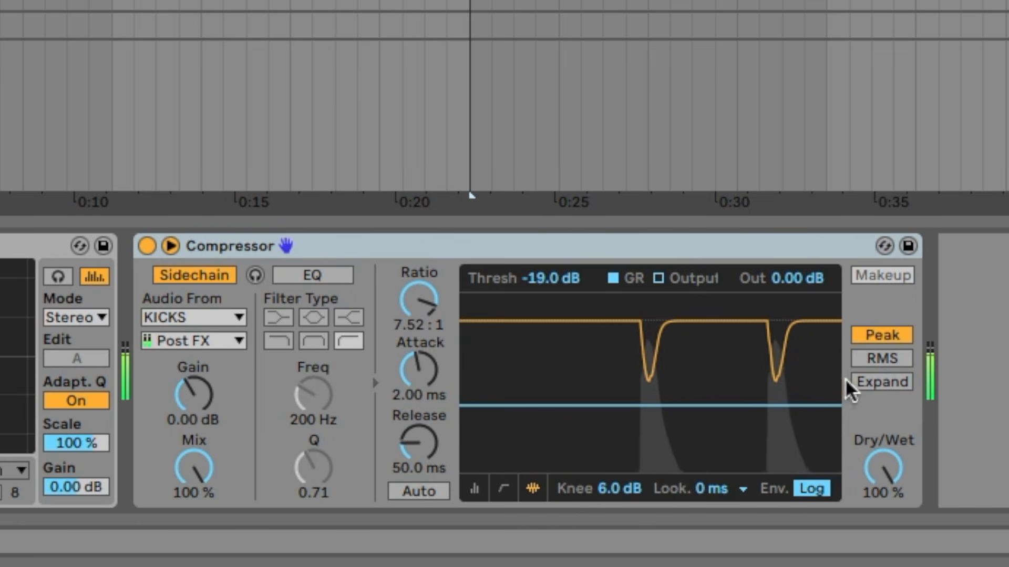
# Step: Soften the BASS Compressor to a -14.8 dB threshold and 3.69:1 ratio, checking the gain reduction graph during playback
pyautogui.click(504, 489)
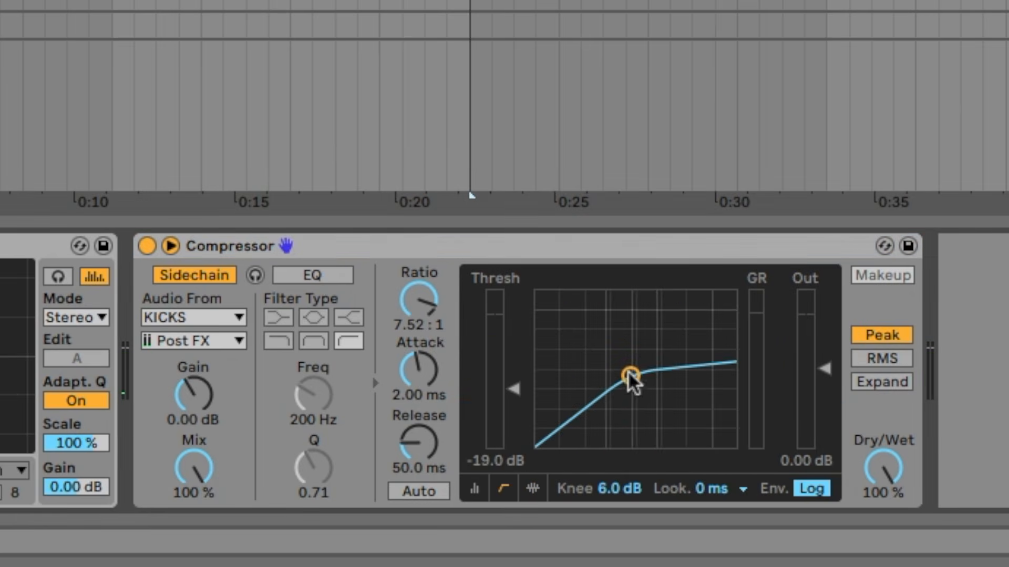
pyautogui.moveTo(633, 378)
pyautogui.mouseDown()
pyautogui.moveTo(623, 382)
pyautogui.moveTo(636, 371)
pyautogui.mouseUp()
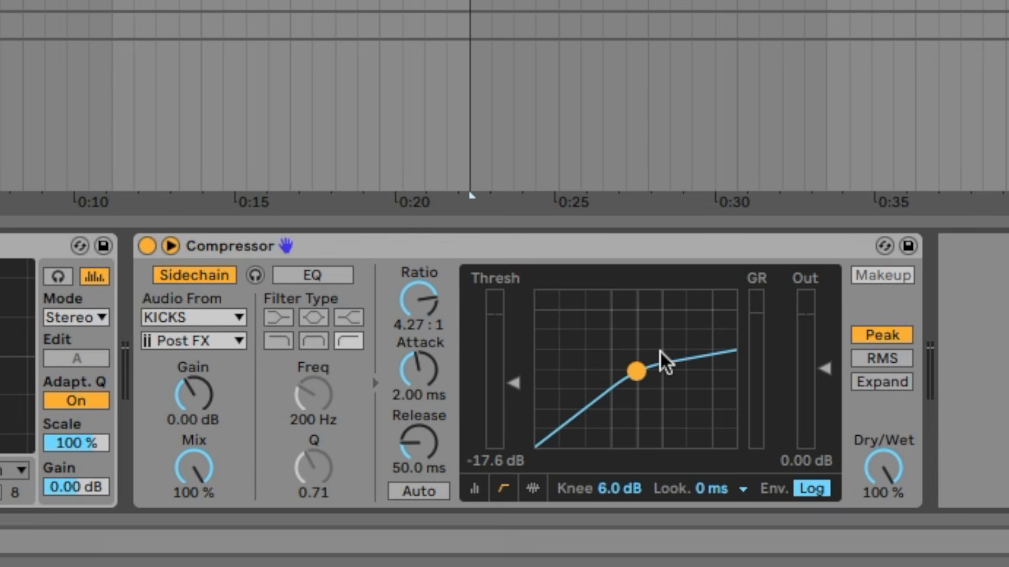
pyautogui.click(533, 488)
pyautogui.click(504, 488)
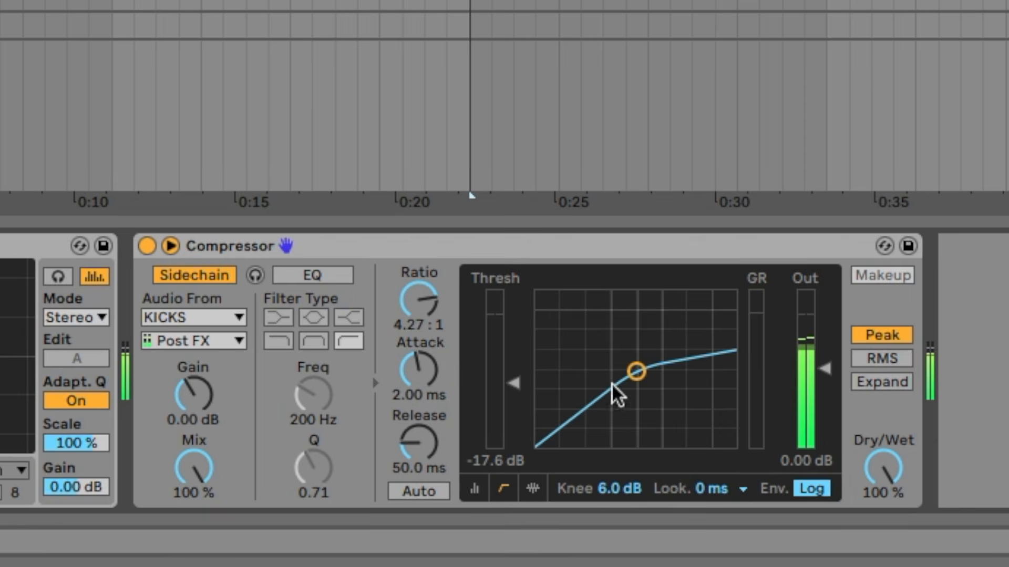
pyautogui.moveTo(636, 372); pyautogui.dragTo(648, 360)
pyautogui.click(532, 488)
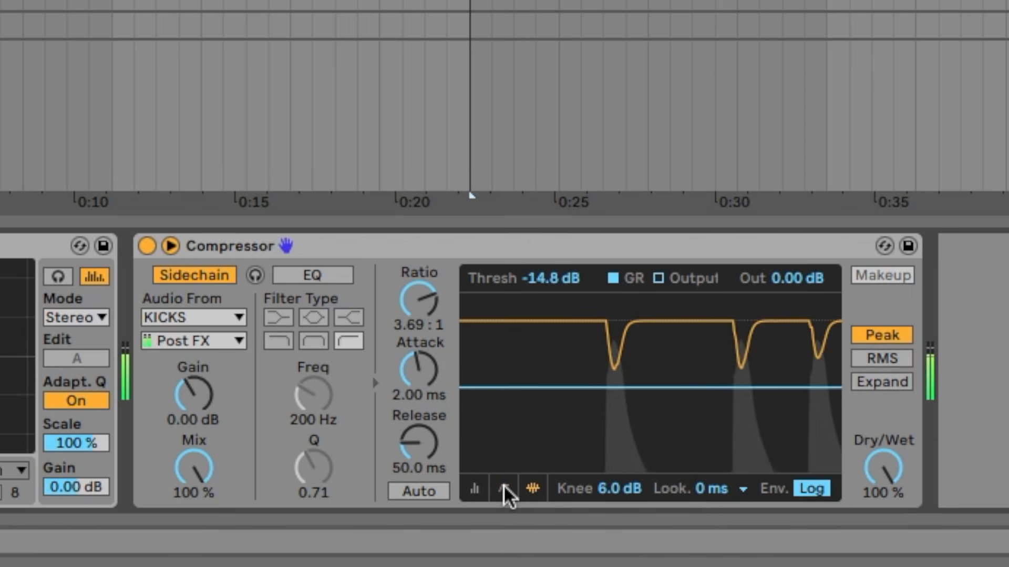
pyautogui.click(504, 488)
pyautogui.click(536, 487)
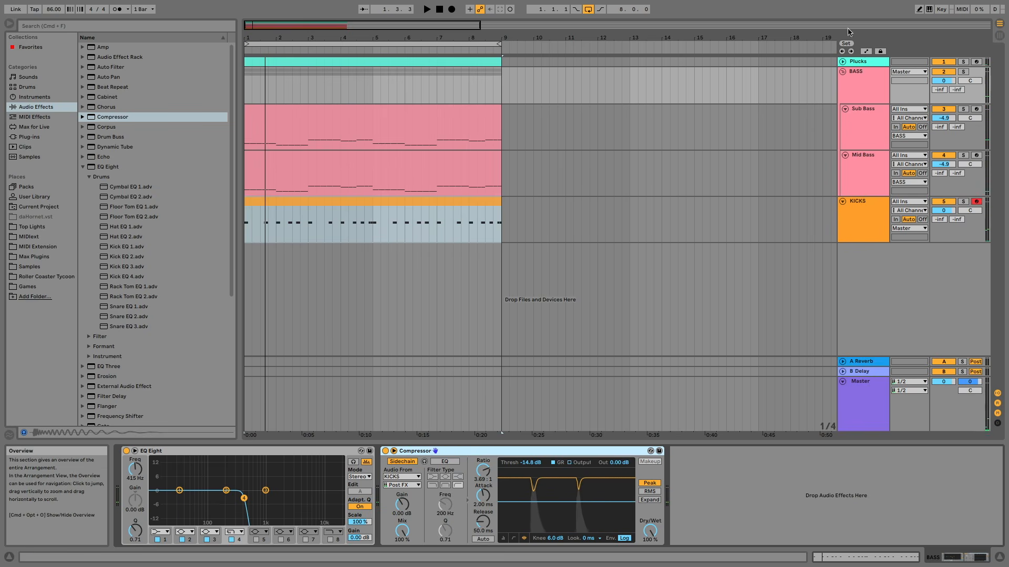
# Step: Copy the KICKS-sidechained Compressor to the Plucks track after its EQ Eight, and play the track back
pyautogui.click(862, 62)
pyautogui.press('space')
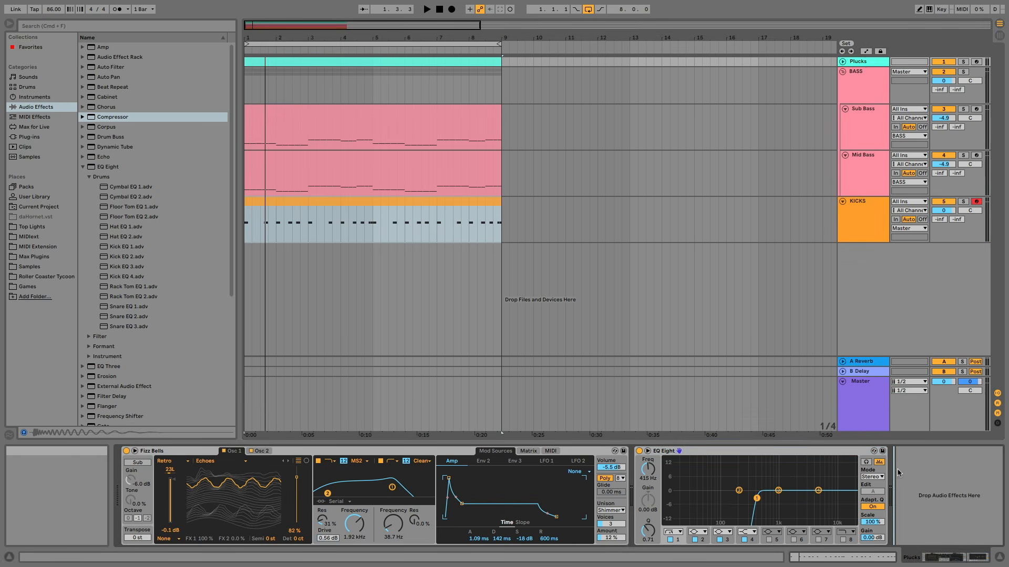
pyautogui.press('super+v')
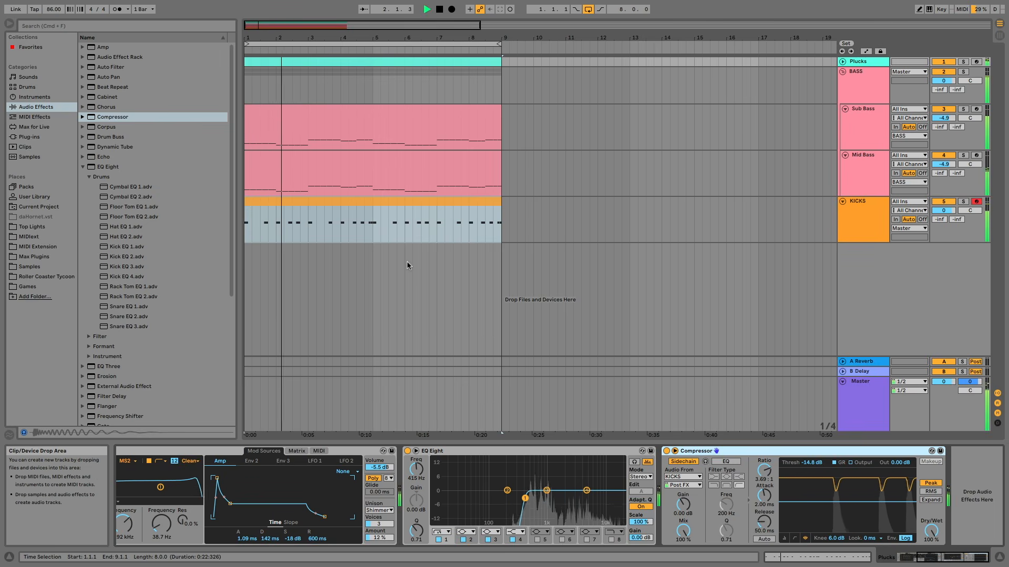
pyautogui.press('space')
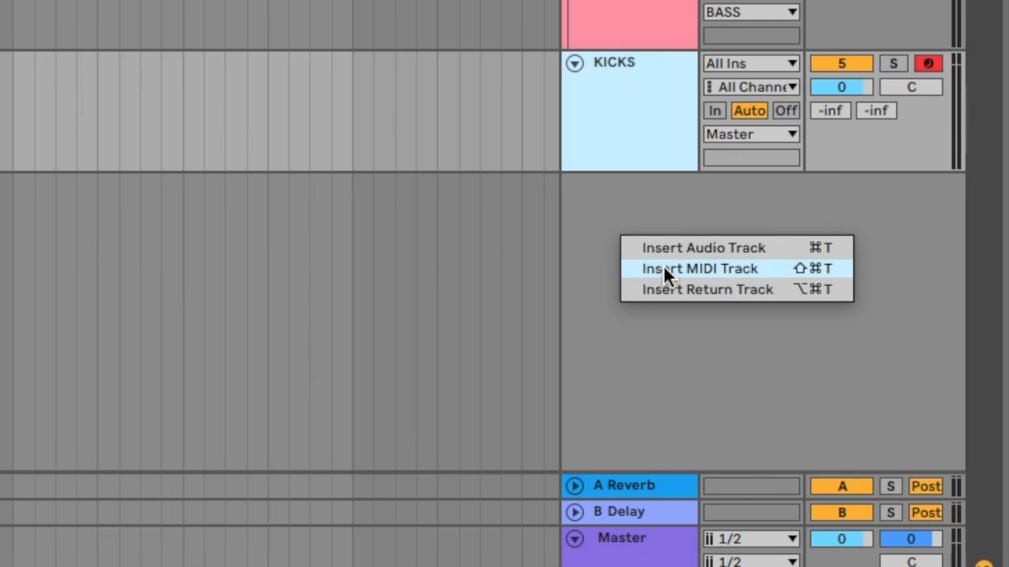
# Step: Insert a MIDI track below KICKS with an empty eight-bar clip and load a Drum Rack onto it
pyautogui.click(665, 267)
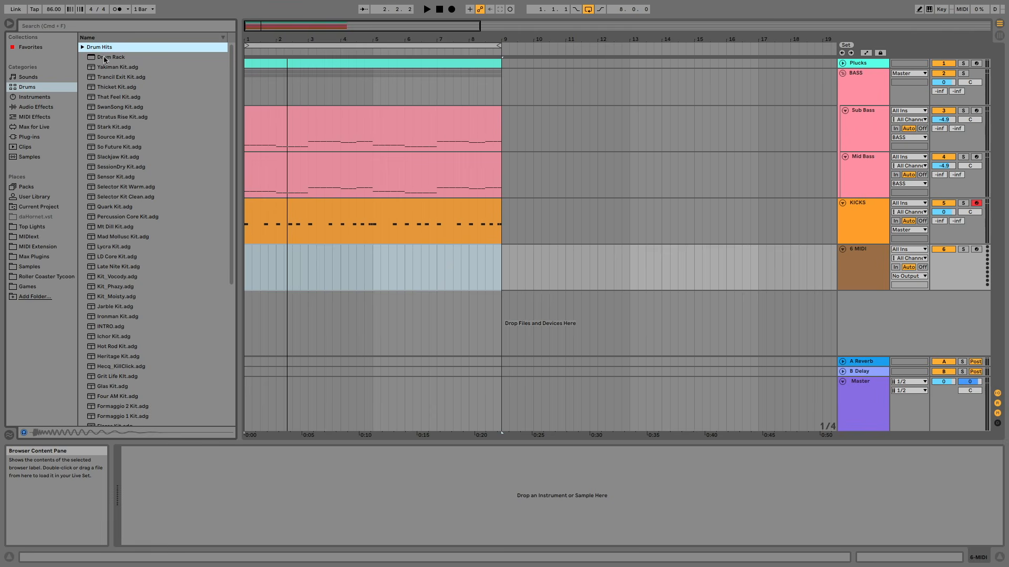
pyautogui.moveTo(100, 56); pyautogui.dragTo(287, 245)
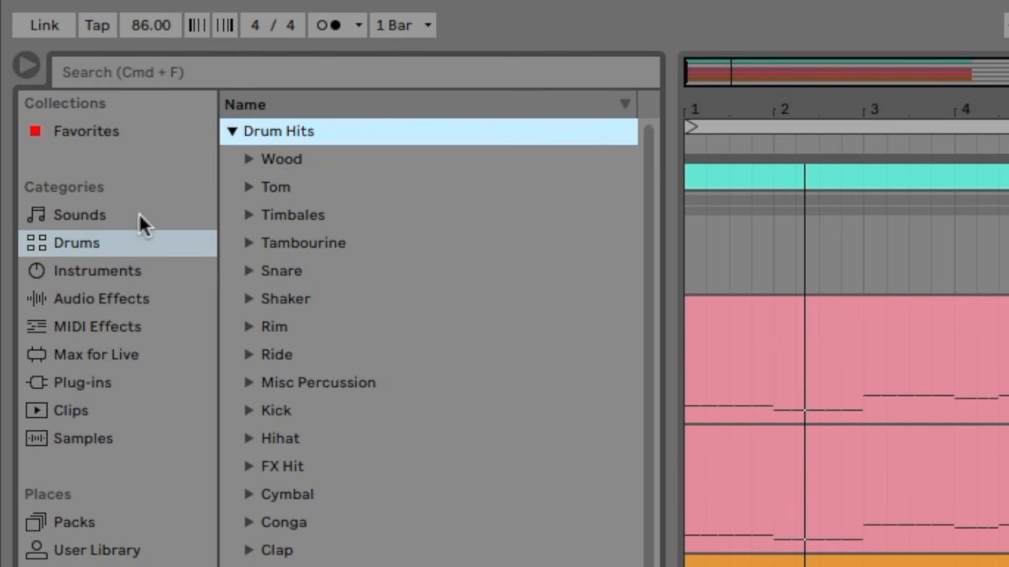
# Step: Load snare_rage_2.aif and Snare Swisher.aif from the Snare drum hits onto the new Drum Rack's C1 and C#1 pads
pyautogui.click(122, 240)
pyautogui.click(288, 131)
pyautogui.click(250, 269)
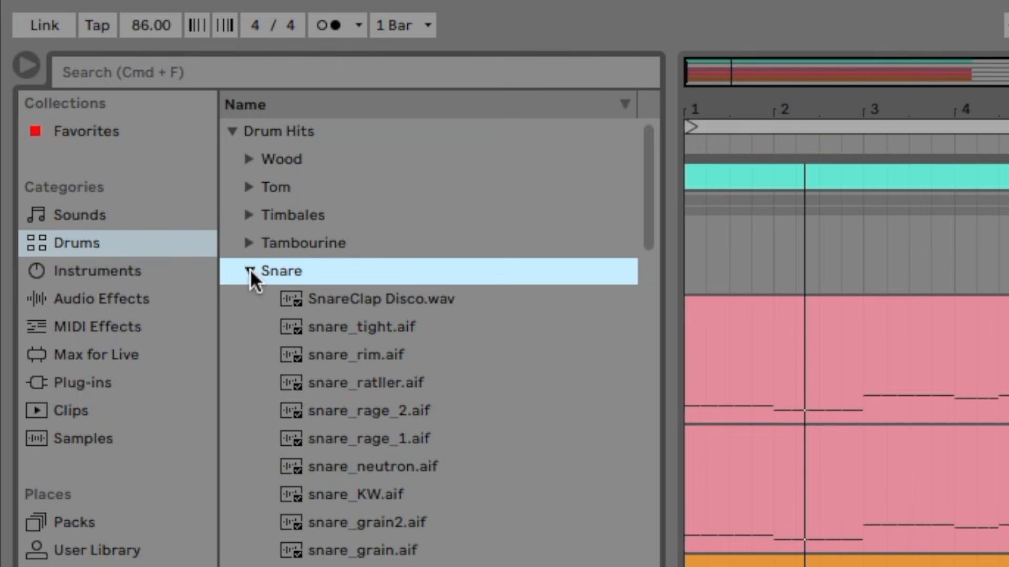
pyautogui.scroll(-10, 385, 346)
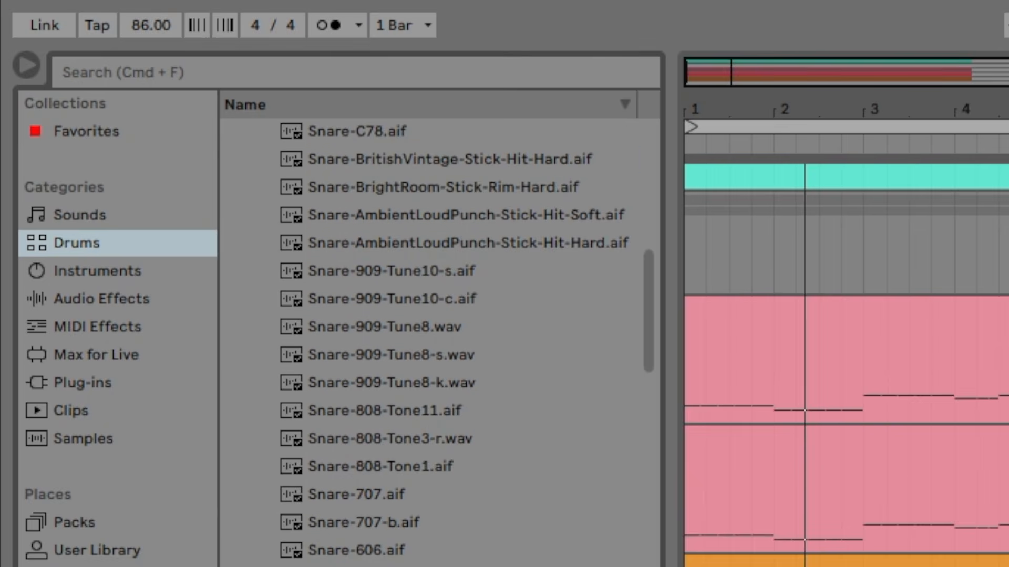
pyautogui.scroll(-1, 436, 341)
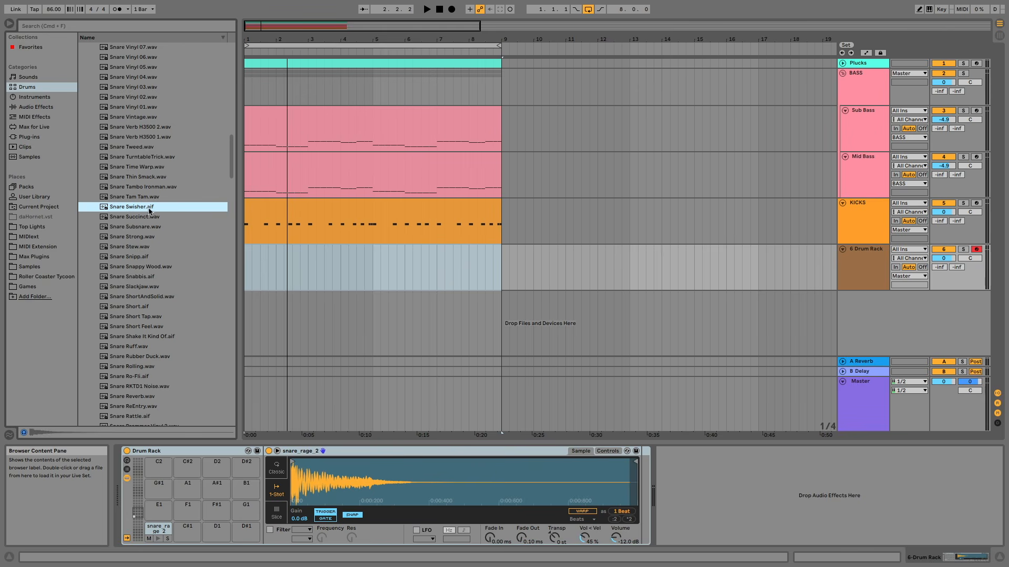
pyautogui.moveTo(195, 536); pyautogui.dragTo(195, 537)
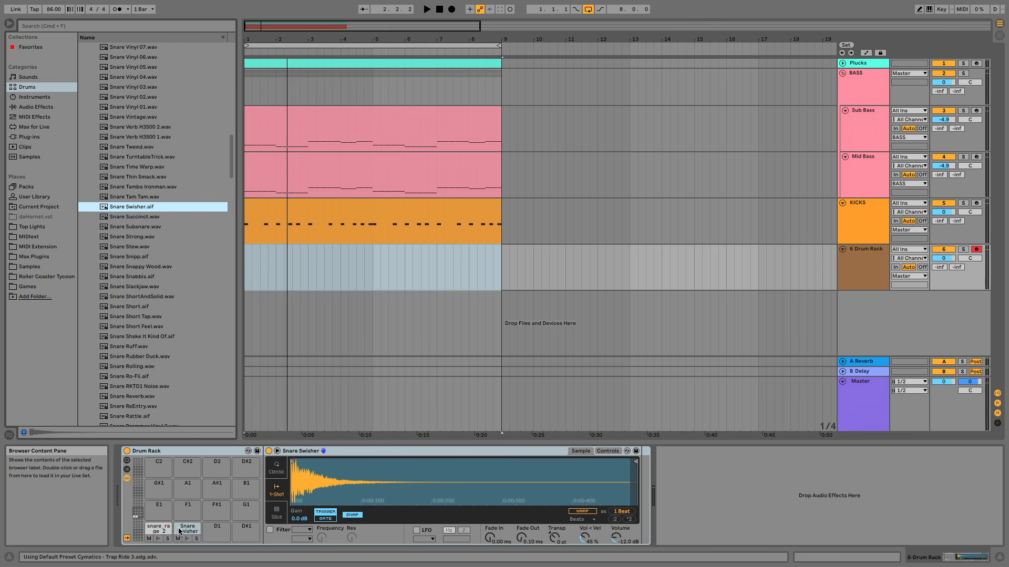
# Step: Draw layered Snare Swisher and snare_rage_2 hits on beats 2 and 4, repeated through the new eight-bar clip
pyautogui.click(262, 253)
pyautogui.doubleClick(266, 254)
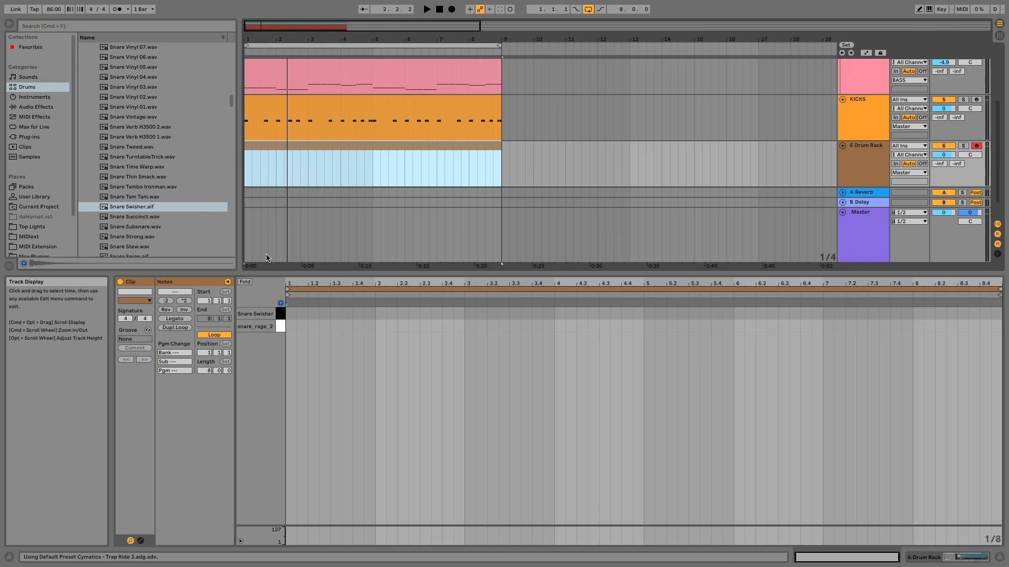
pyautogui.press('b')
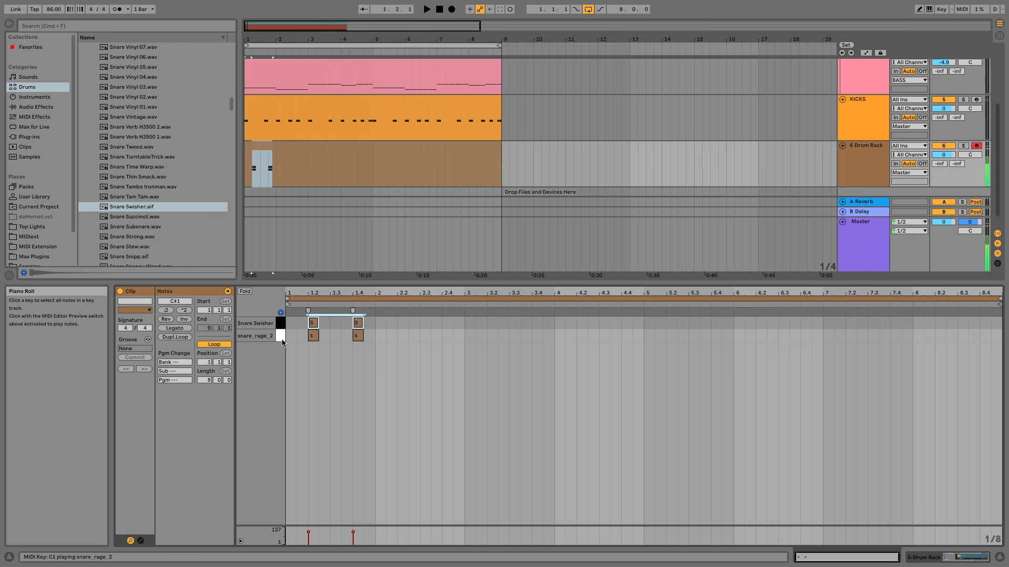
pyautogui.click(298, 331)
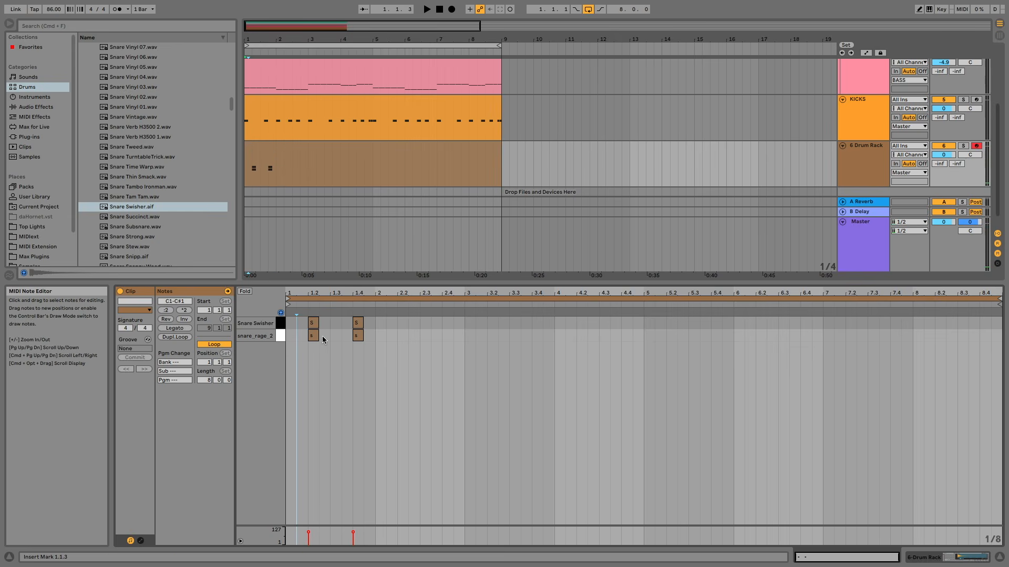
# Step: Rename the snare Drum Rack track as SNARES
pyautogui.click(866, 158)
pyautogui.press('super+r')
pyautogui.write('SNR')
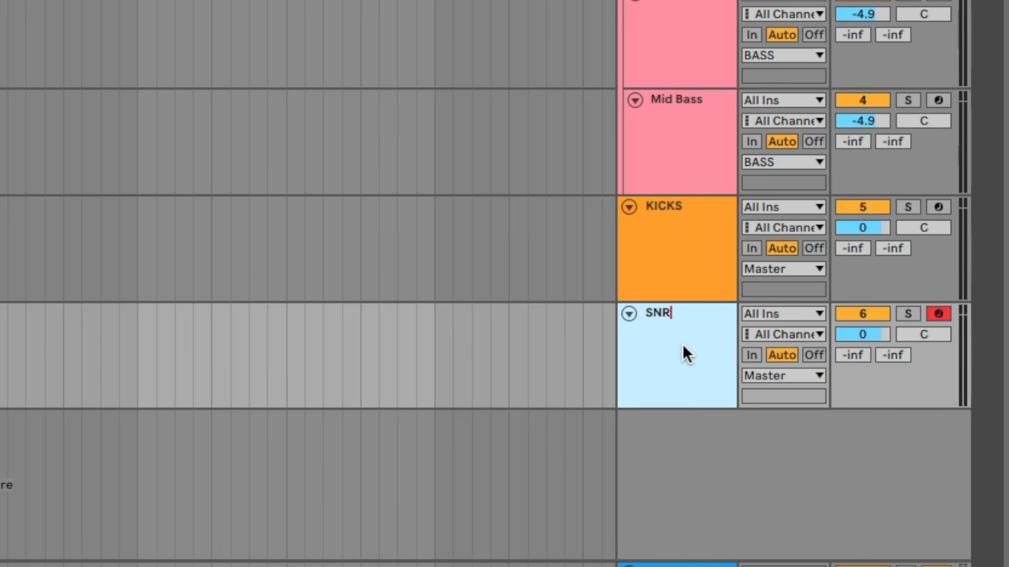
pyautogui.press('BackSpace')
pyautogui.write('ARES')
pyautogui.press('Return')
# Step: Group the KICKS and SNARES tracks under the name PERCUSSION, and play the arrangement back
pyautogui.click(676, 218)
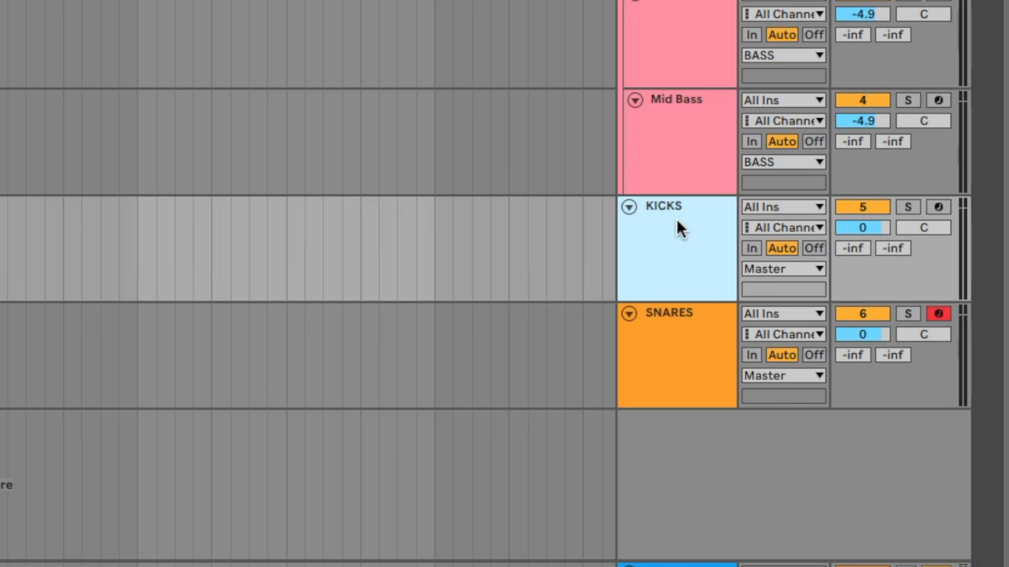
pyautogui.click(674, 352)
pyautogui.press('super+g')
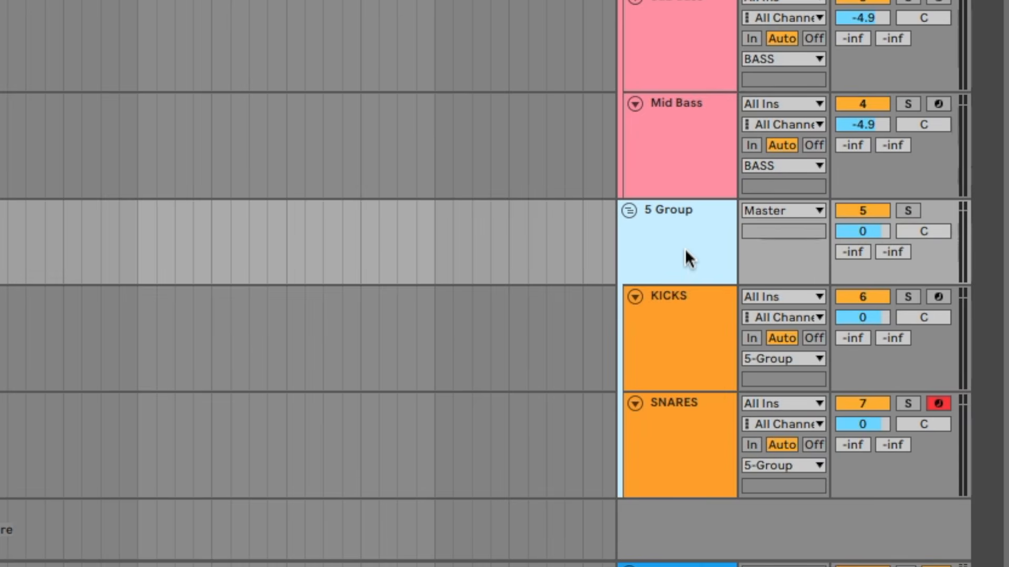
pyautogui.press('super+r')
pyautogui.write('PERCUSSION')
pyautogui.press('Return')
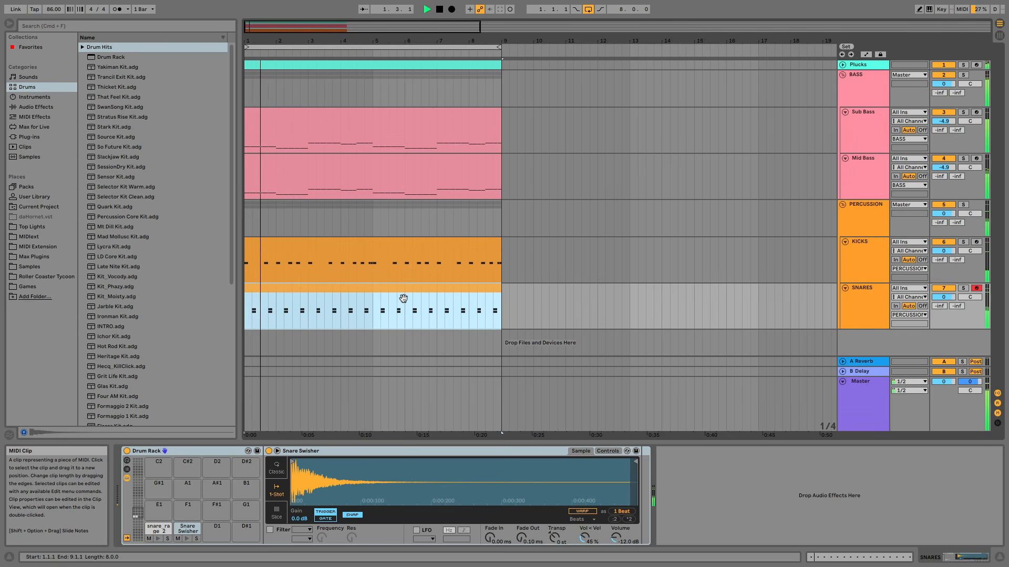
pyautogui.press('space')
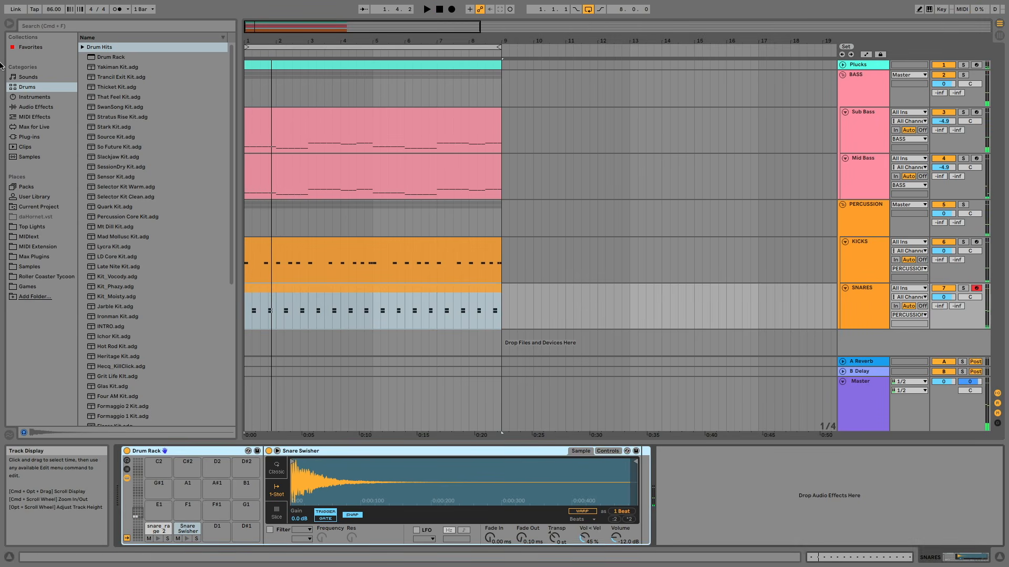
# Step: Load the EQ Eight drum preset Snare EQ 1.adv onto the SNARES track and play it back
pyautogui.click(36, 107)
pyautogui.click(87, 167)
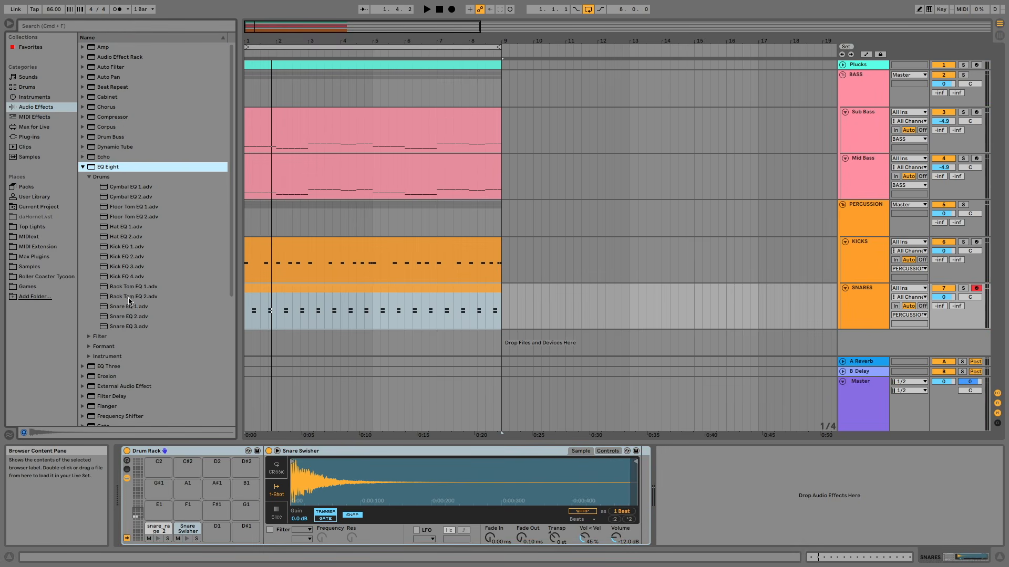
pyautogui.doubleClick(129, 307)
pyautogui.press('space')
# Step: Add a Glue Compressor before Snare EQ 1 on SNARES, with threshold -11.7 dB and makeup 1.11 dB
pyautogui.click(82, 166)
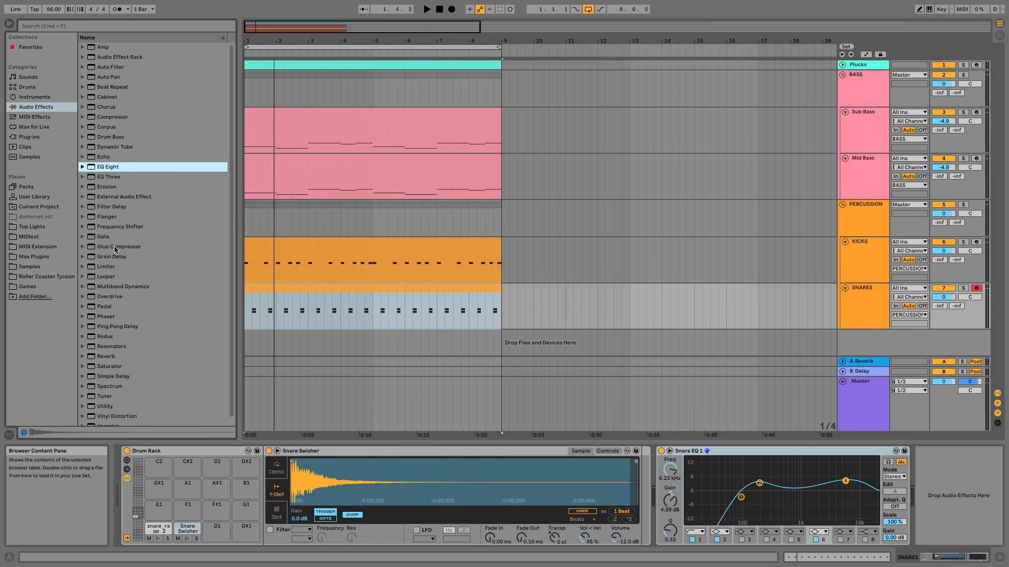
pyautogui.moveTo(117, 247); pyautogui.dragTo(650, 473)
pyautogui.moveTo(685, 520); pyautogui.dragTo(685, 527)
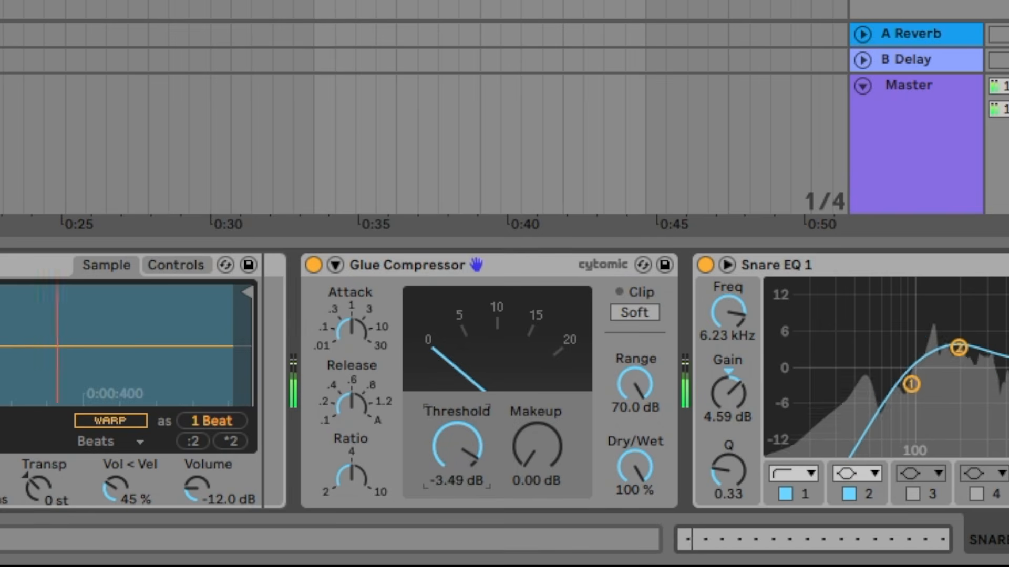
pyautogui.moveTo(457, 446); pyautogui.dragTo(457, 488)
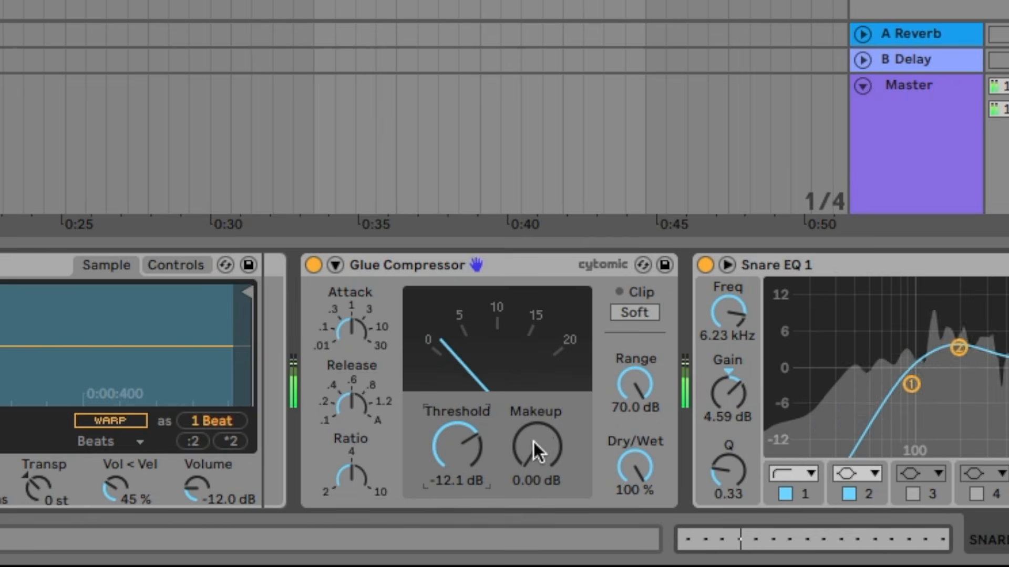
pyautogui.moveTo(533, 442); pyautogui.dragTo(534, 434)
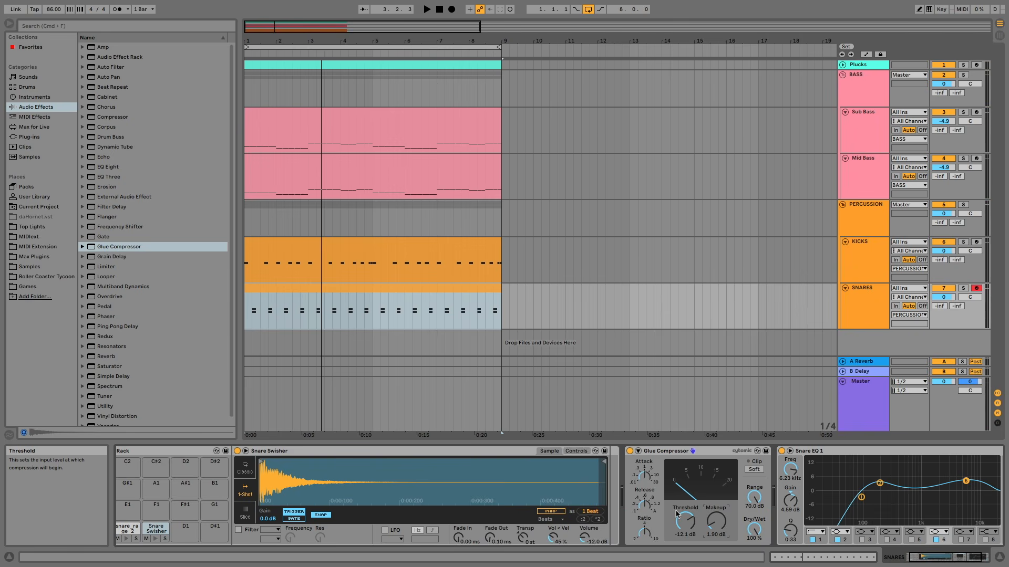
pyautogui.hscroll(3, 696, 476)
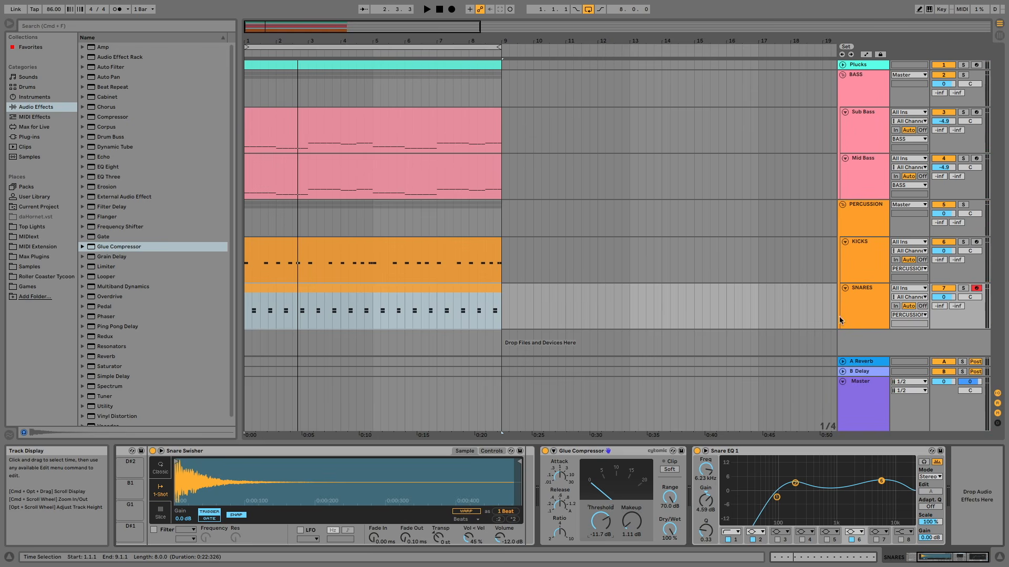
# Step: Duplicate the Compressor on the BASS group and set the copy's sidechain source to SNARES
pyautogui.click(862, 89)
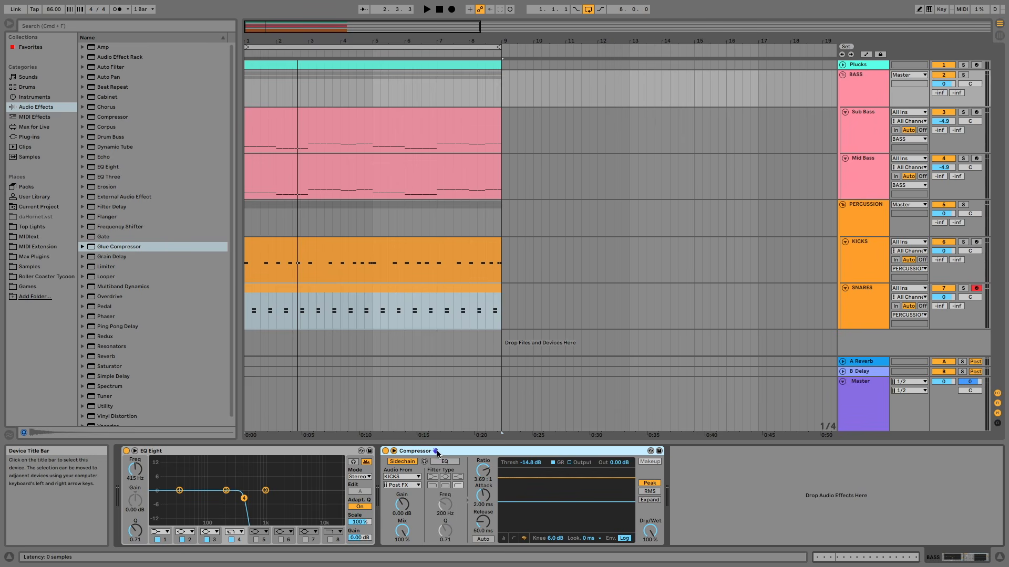
pyautogui.moveTo(642, 455); pyautogui.dragTo(724, 472)
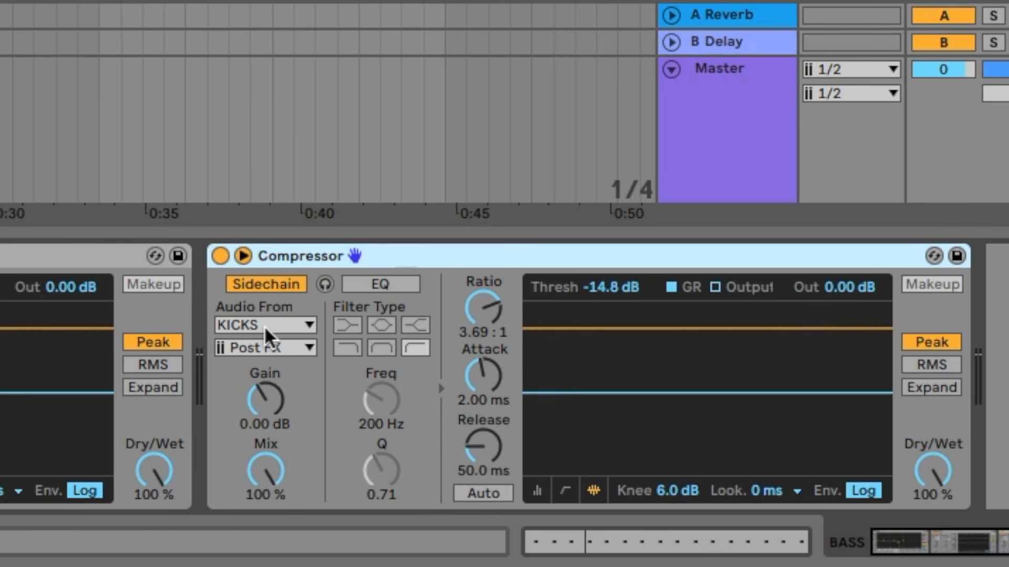
pyautogui.click(264, 326)
pyautogui.click(259, 213)
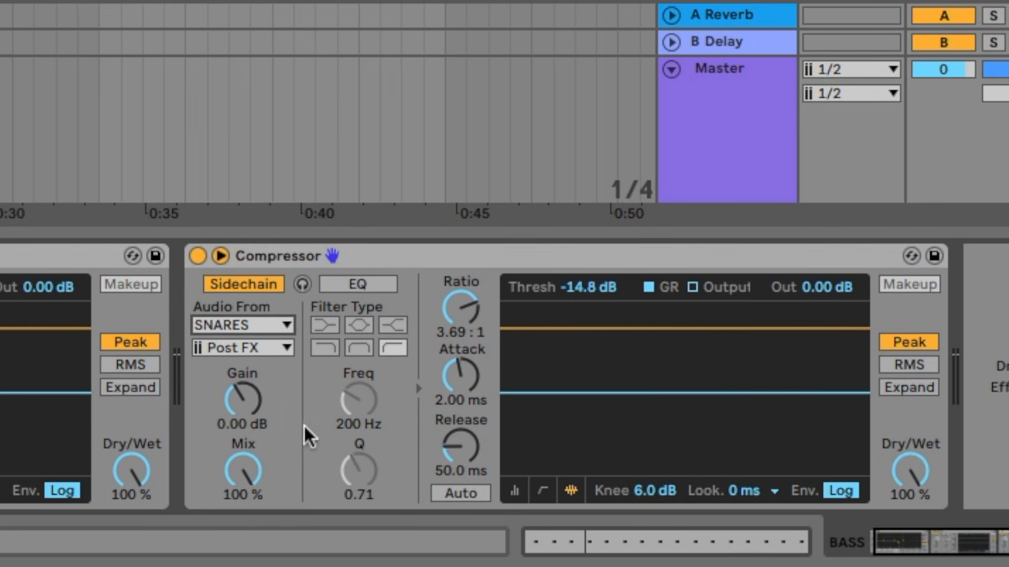
# Step: Set the snare-driven Compressor on BASS to threshold -21.1 dB and ratio 6.61:1 in the transfer curve, and check its activity view during playback
pyautogui.press('space')
pyautogui.click(543, 491)
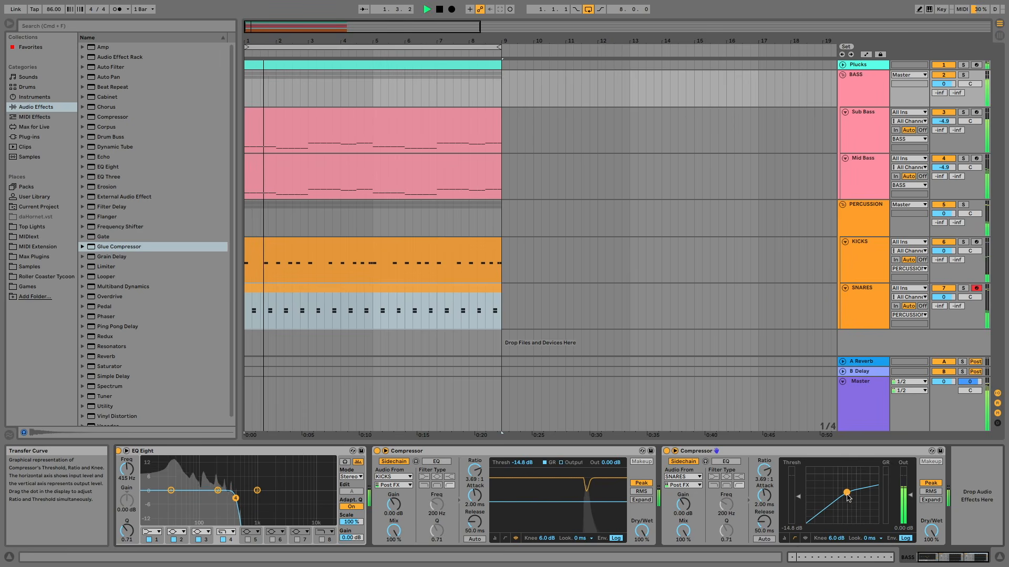
pyautogui.moveTo(848, 497); pyautogui.dragTo(837, 502)
pyautogui.press('space')
pyautogui.click(804, 538)
pyautogui.click(795, 539)
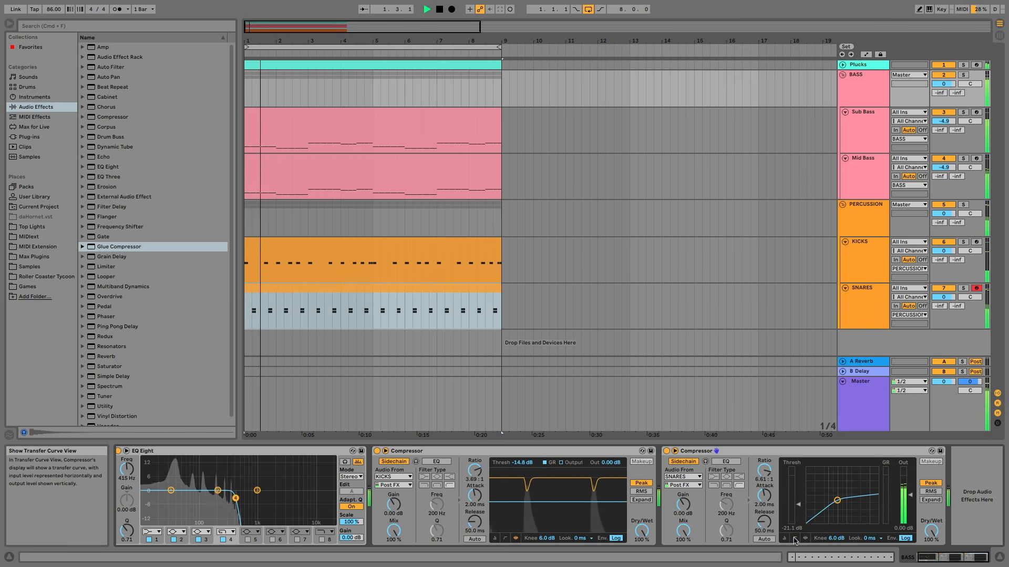
pyautogui.click(805, 539)
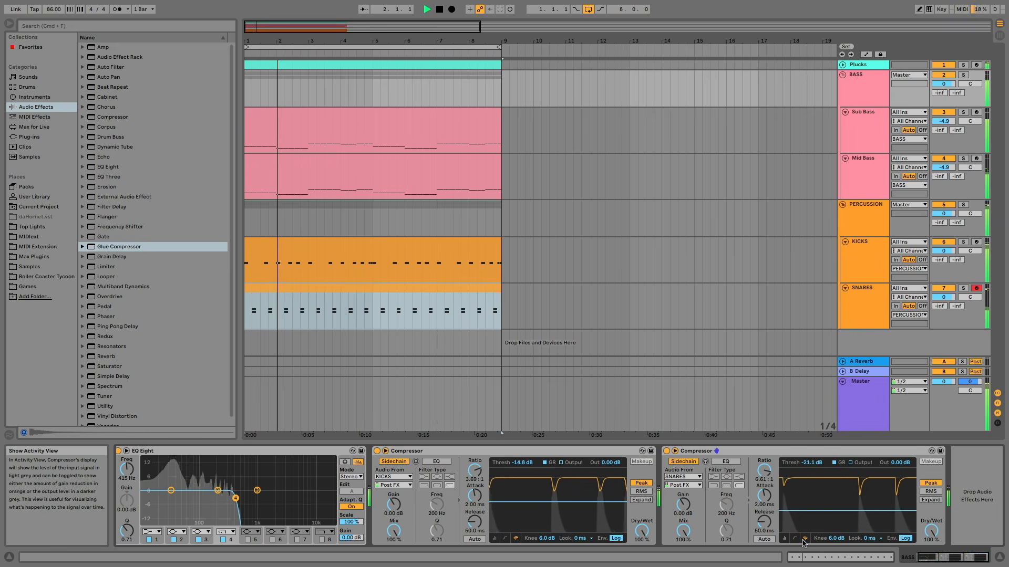
pyautogui.press('space')
# Step: Copy the SNARES-sidechained Compressor onto the Plucks track after its existing Compressor, and play the arrangement back
pyautogui.click(769, 455)
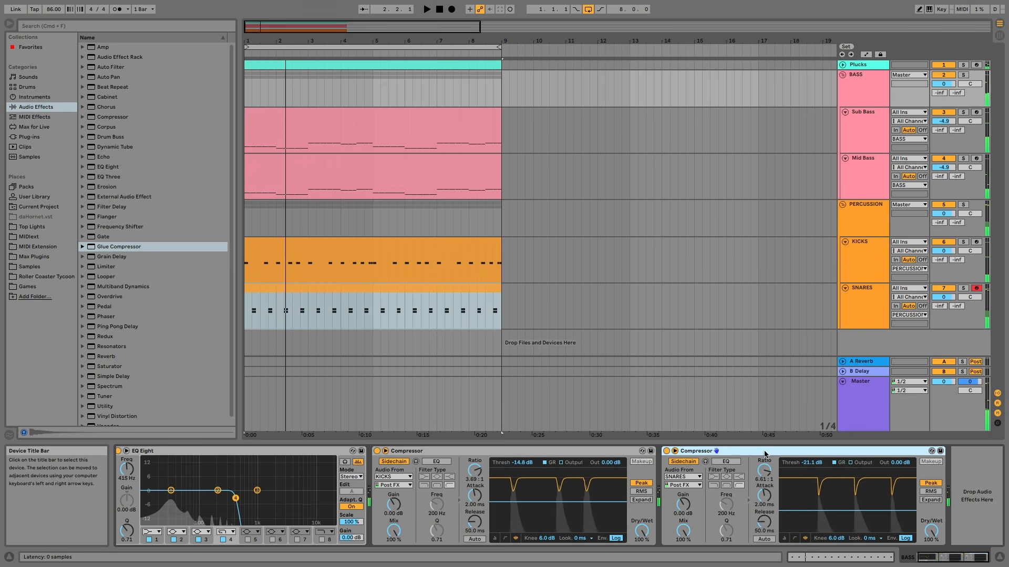
pyautogui.click(864, 65)
pyautogui.click(851, 82)
pyautogui.press('space')
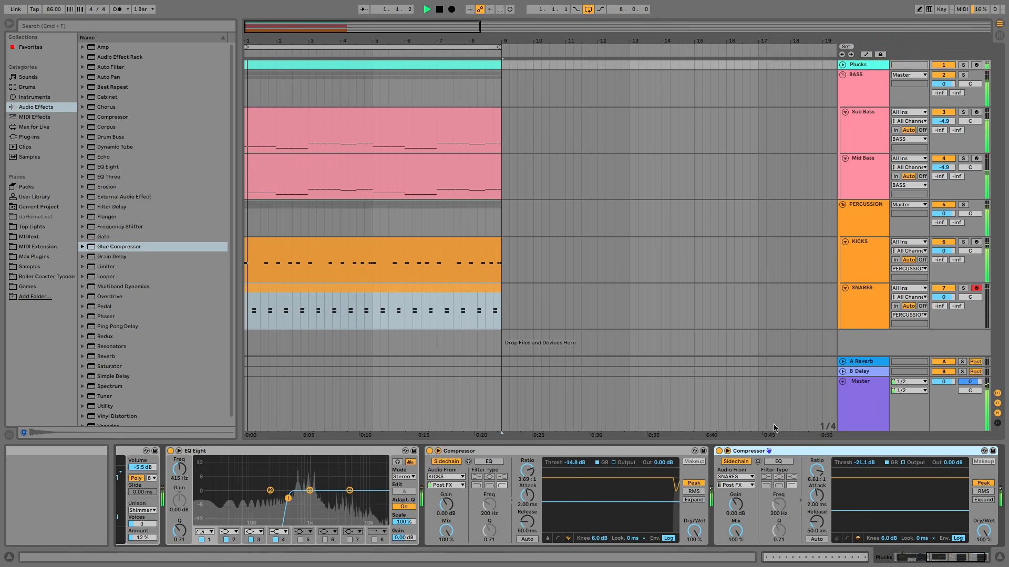
# Step: Fold the BASS group and the KICKS and SNARES tracks, leaving the PERCUSSION group open
pyautogui.click(842, 75)
pyautogui.click(842, 85)
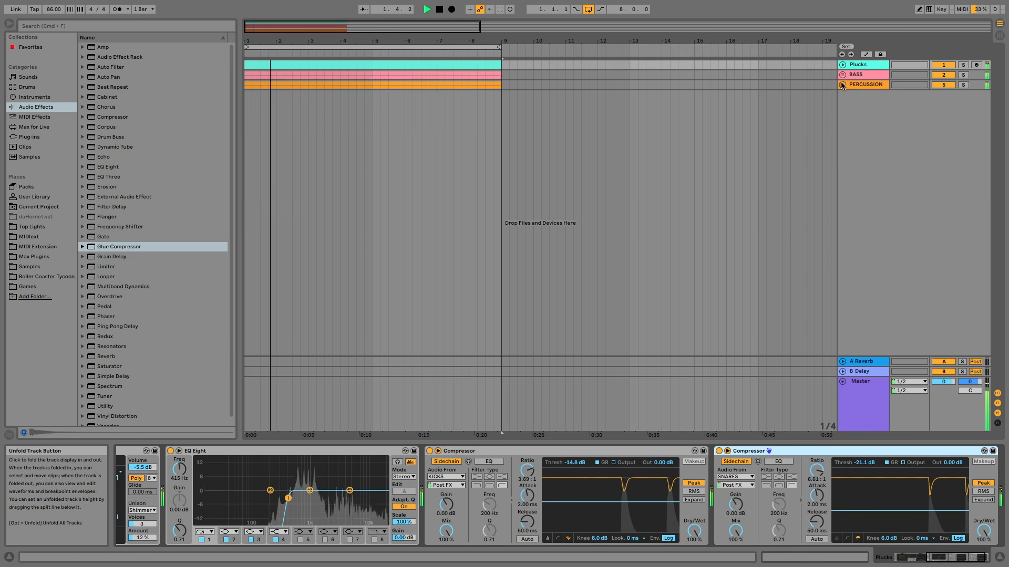
pyautogui.click(841, 84)
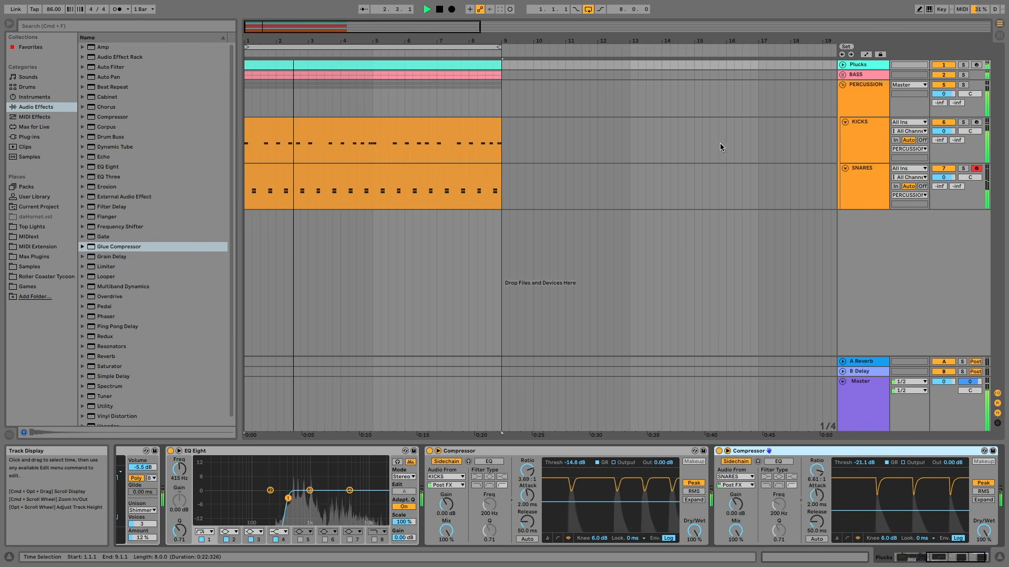
pyautogui.click(844, 123)
pyautogui.click(845, 131)
# Step: Insert a MIDI track below SNARES in the PERCUSSION group and load an empty Drum Rack onto it
pyautogui.rightClick(846, 131)
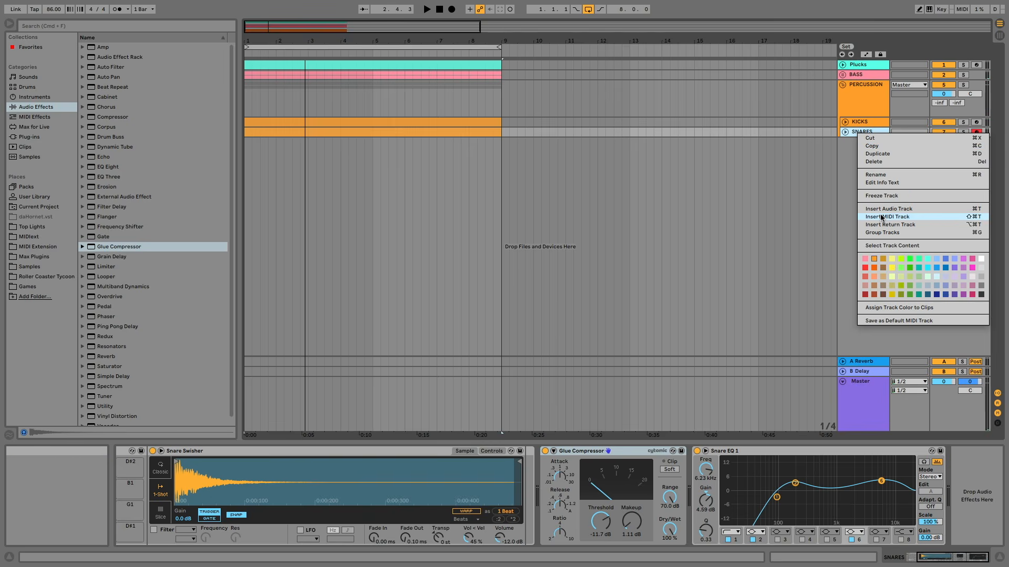
pyautogui.click(888, 215)
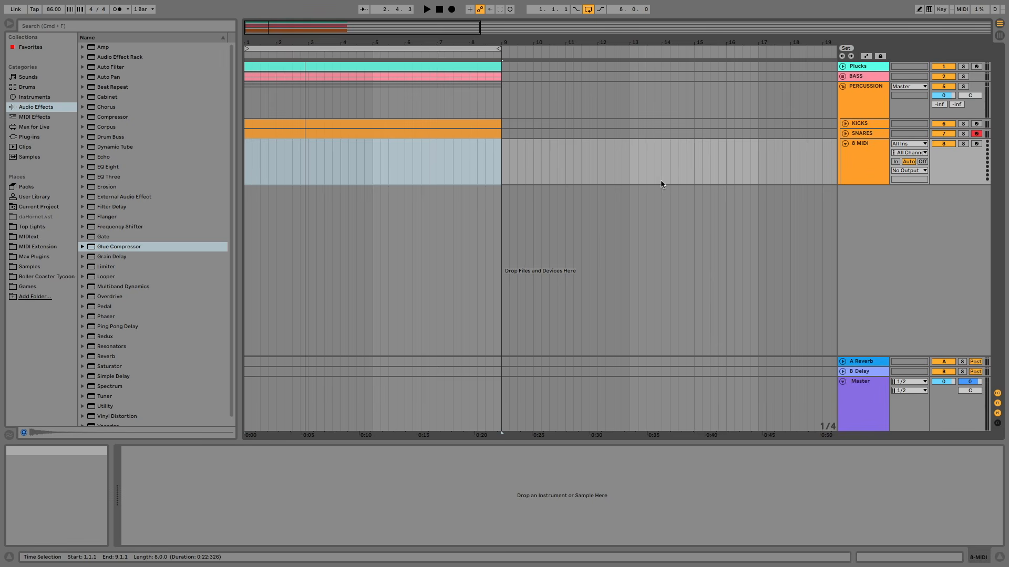
pyautogui.click(32, 86)
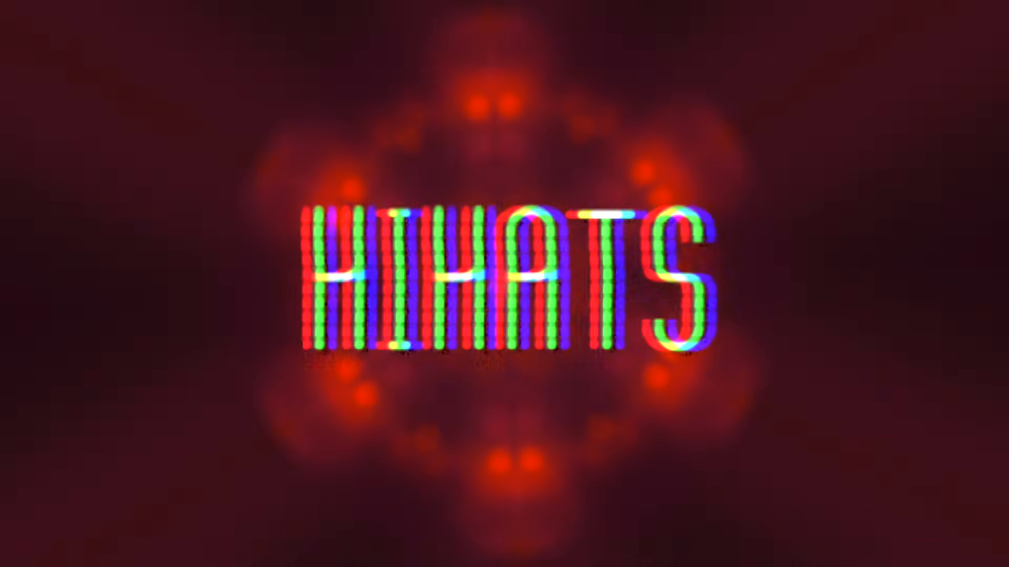
pyautogui.click(107, 59)
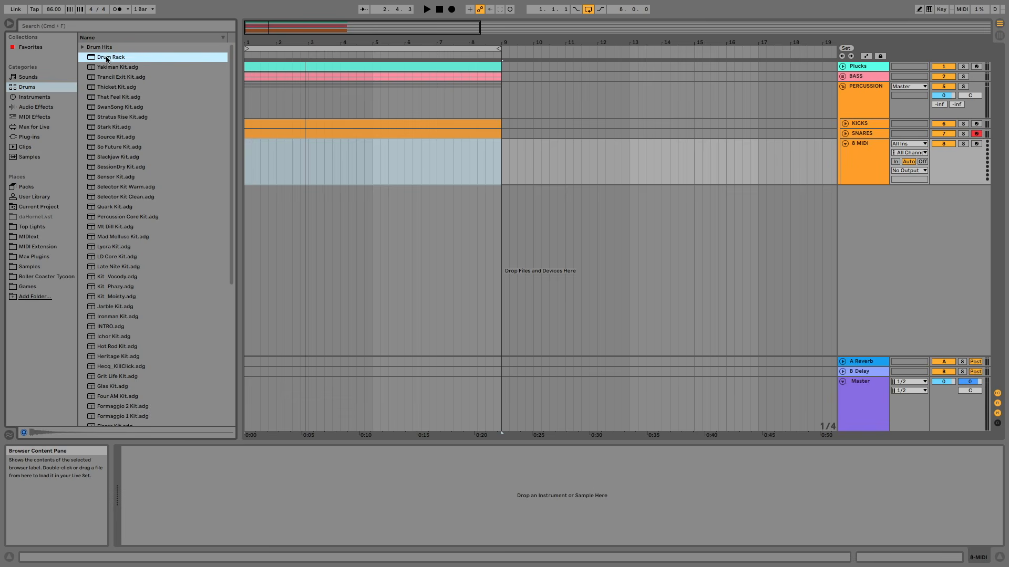
pyautogui.moveTo(288, 154); pyautogui.dragTo(774, 176)
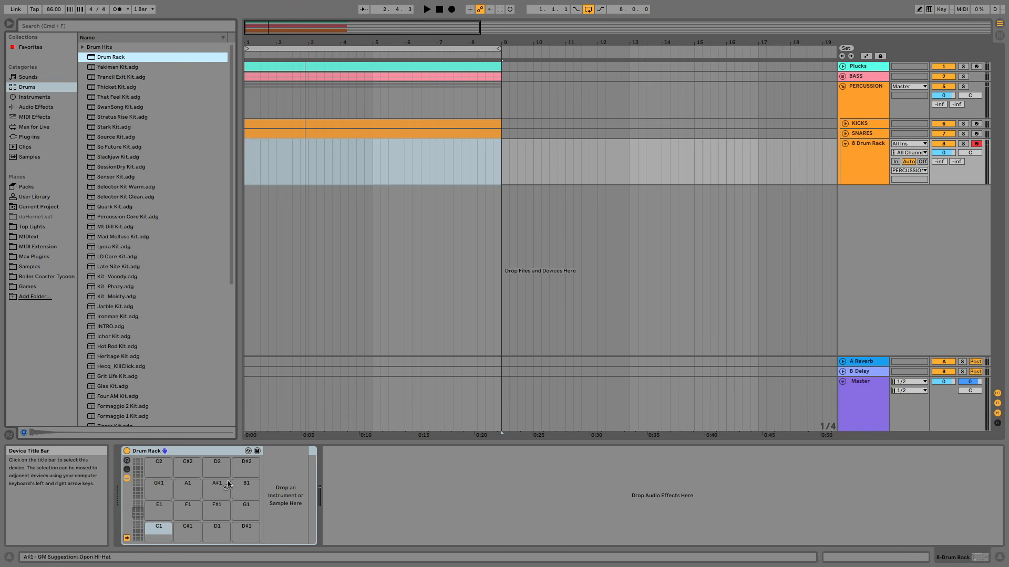
# Step: Open the Hihat folder under Drum Hits and audition its closed and open hi-hat samples
pyautogui.click(82, 47)
pyautogui.click(90, 157)
pyautogui.scroll(-3, 158, 297)
pyautogui.click(158, 317)
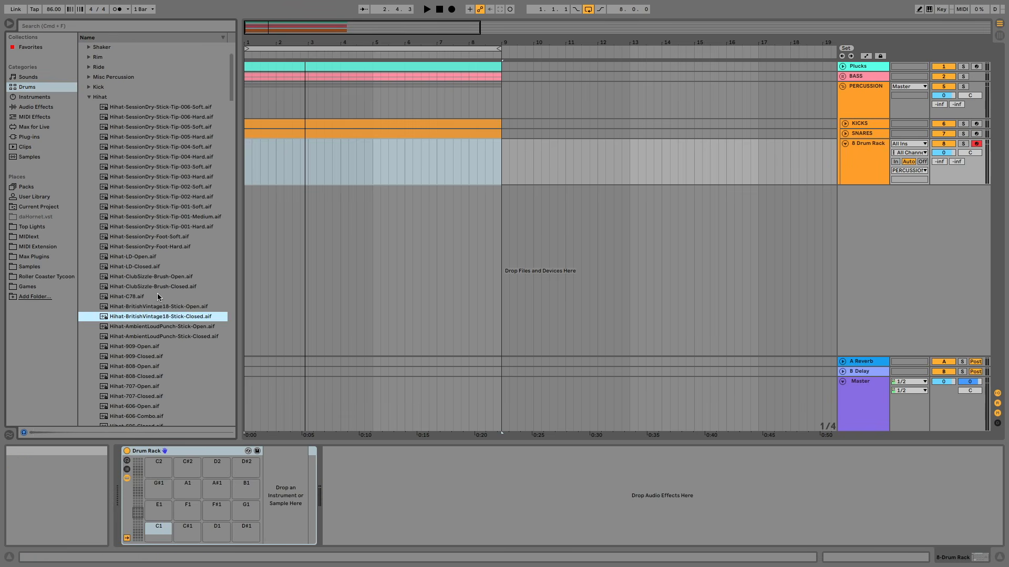
pyautogui.press('Down')
pyautogui.press('Down')
pyautogui.press('Down')
pyautogui.scroll(-3, 159, 297)
pyautogui.click(160, 297)
pyautogui.press('Down')
pyautogui.press('Up')
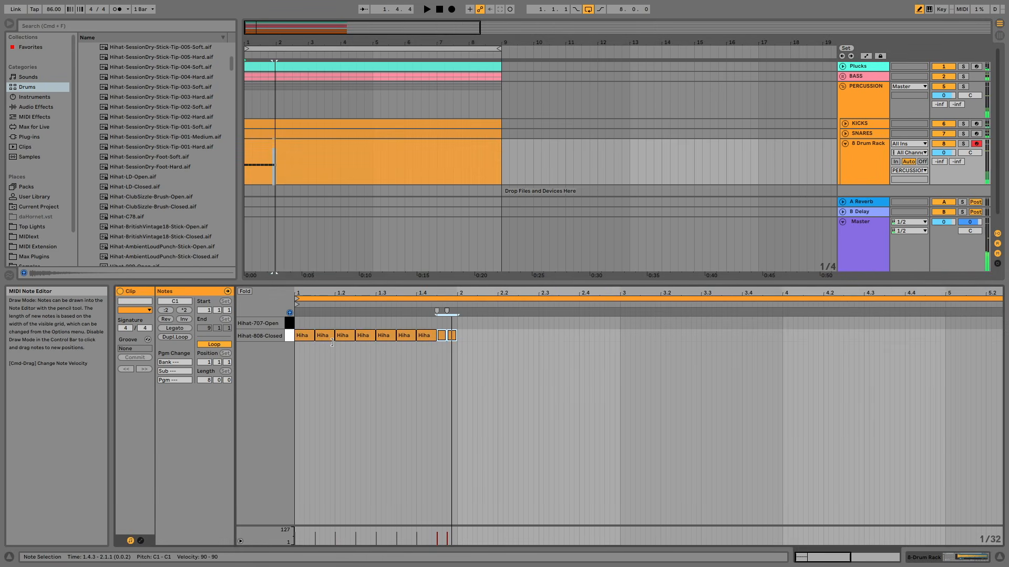
# Step: Finish the Hihat-808-Closed pattern with its rolls across the eight-bar clip and play it back
pyautogui.press('b')
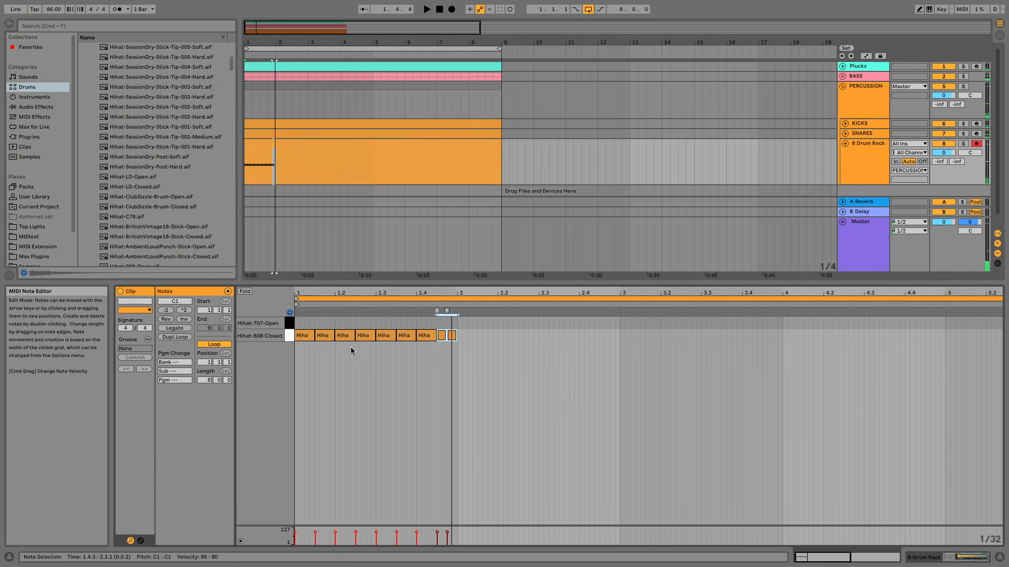
pyautogui.click(328, 185)
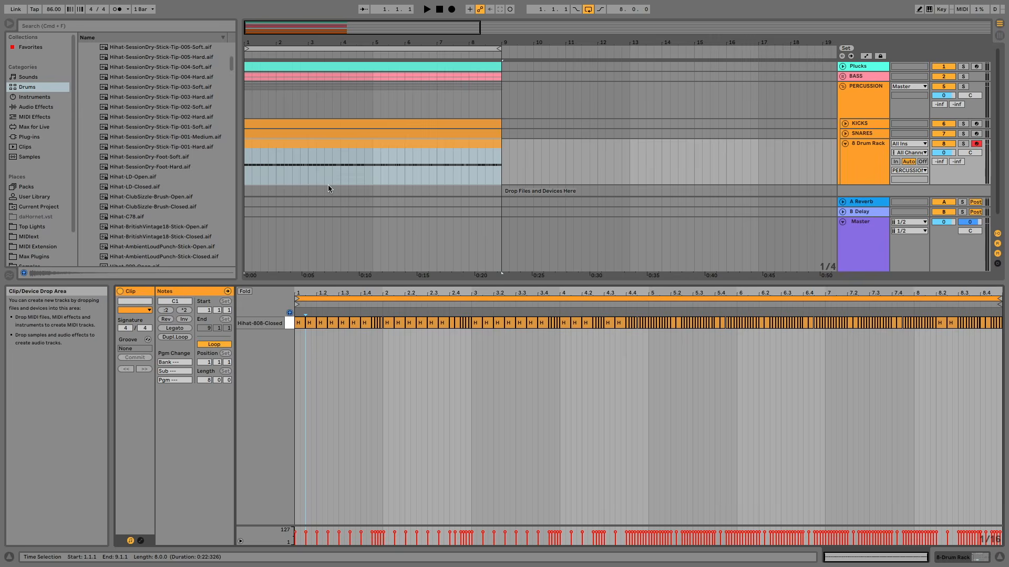
pyautogui.press('space')
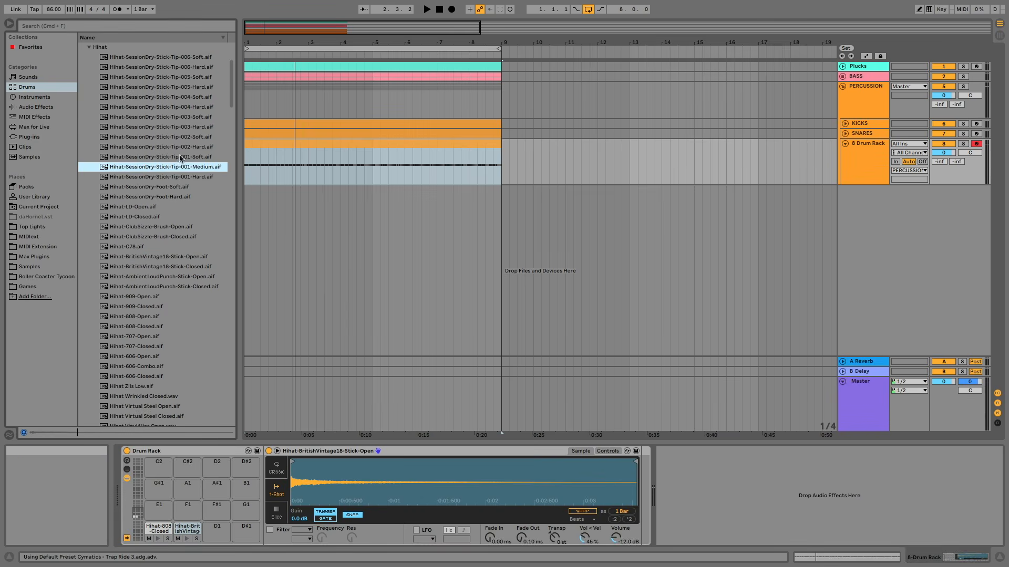
# Step: Audition the SessionDry hi-hats and load Hihat-SessionDry-Stick-Tip-003-Hard onto the Drum Rack's D1 pad
pyautogui.press('Down')
pyautogui.press('Up')
pyautogui.click(296, 141)
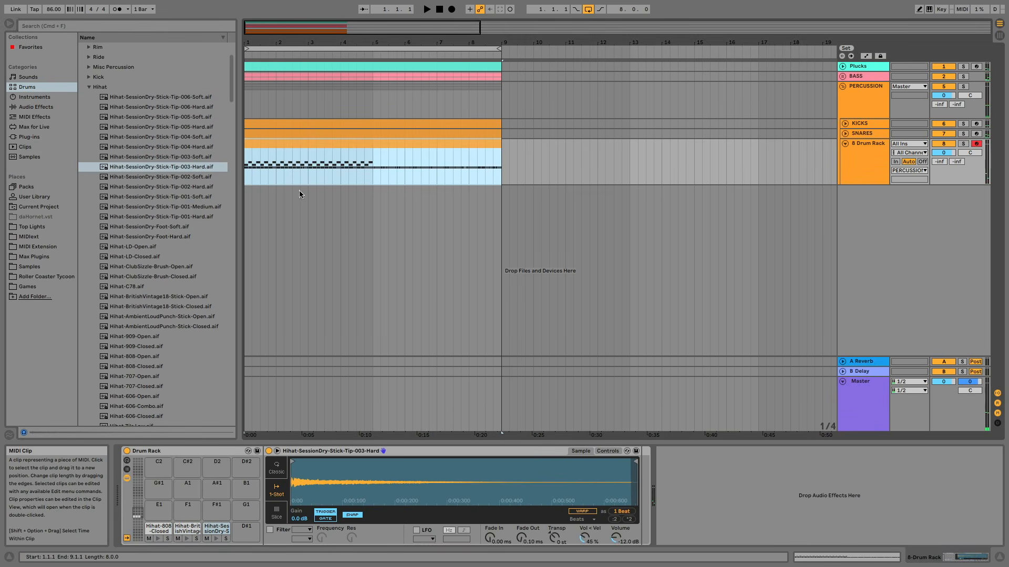
# Step: Copy the first four bars of BritishVintage18 and SessionDry hi-hat notes to bar 5 of the clip
pyautogui.doubleClick(333, 150)
pyautogui.press('space')
pyautogui.moveTo(319, 324); pyautogui.dragTo(674, 335)
pyautogui.click(659, 335)
pyautogui.hotkey('ctrl', 'v')
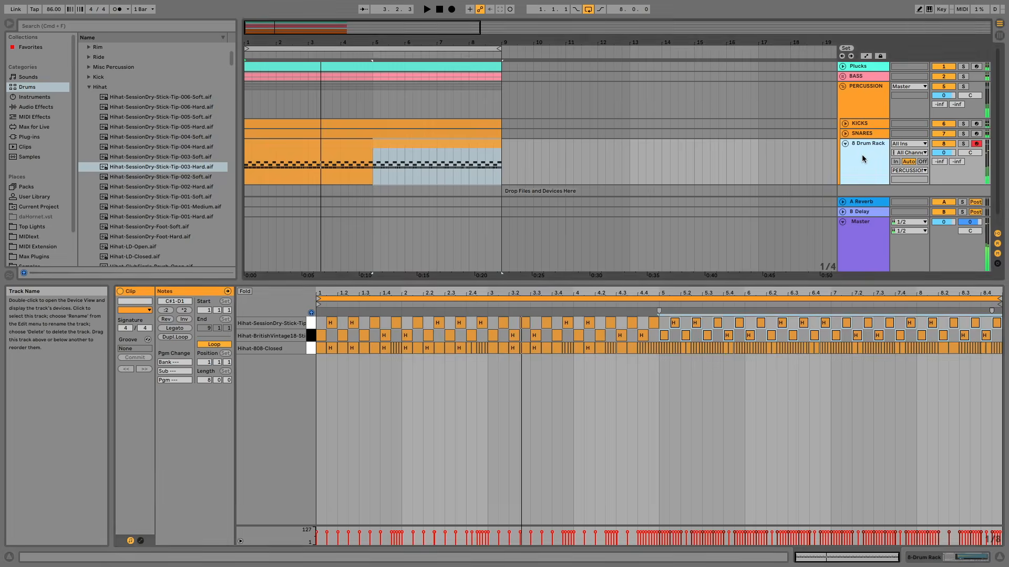
# Step: Load the EQ Eight drum preset Cymbal EQ 2.adv after the hi-hat Drum Rack and play it back
pyautogui.doubleClick(863, 158)
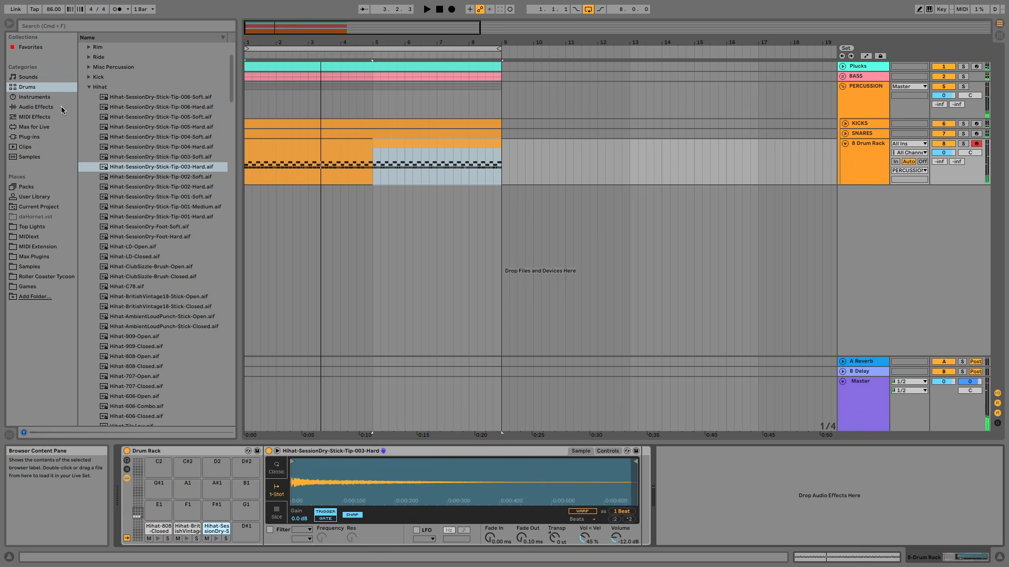
pyautogui.click(32, 108)
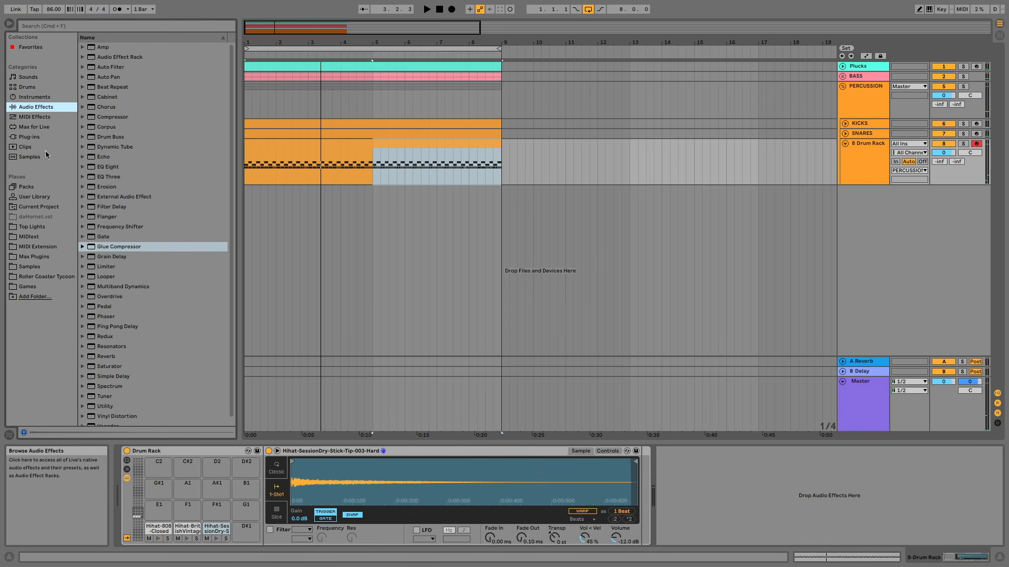
pyautogui.click(82, 167)
pyautogui.doubleClick(131, 197)
pyautogui.press('space')
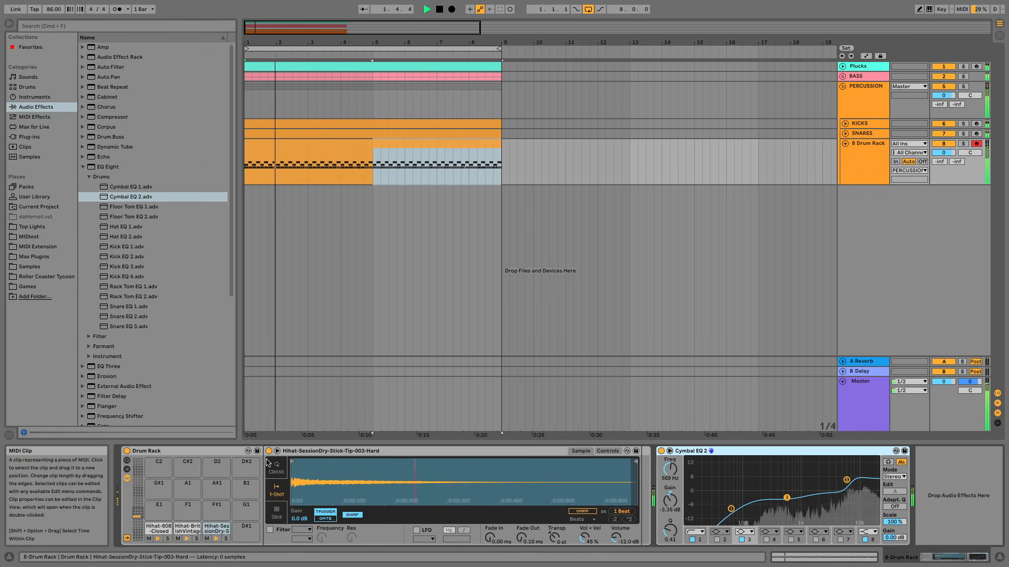
# Step: Set the pad volumes to -18.9 dB for Hihat-808-Closed and -16.6 dB for the BritishVintage18 and SessionDry hi-hats
pyautogui.click(213, 530)
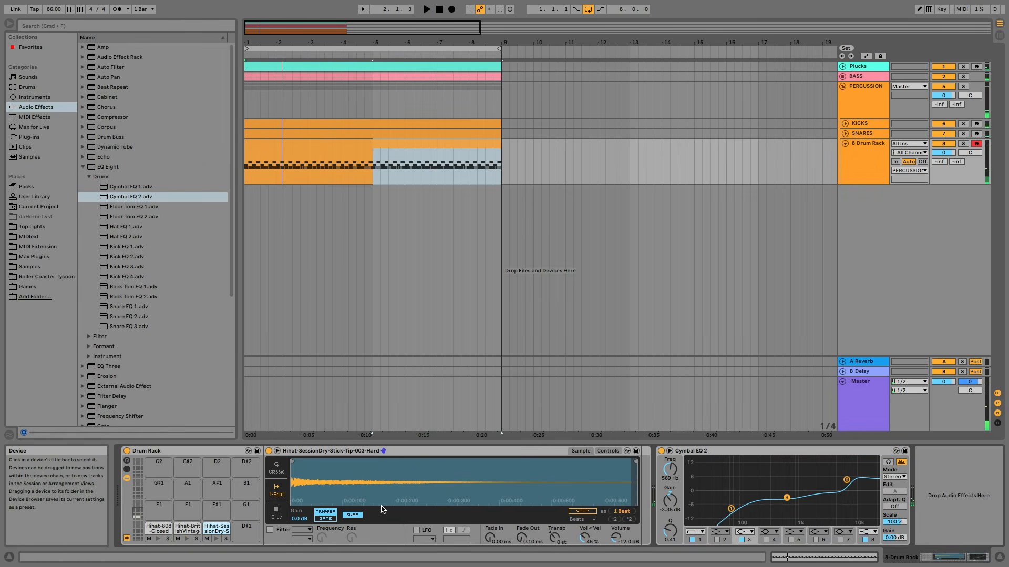
pyautogui.click(153, 529)
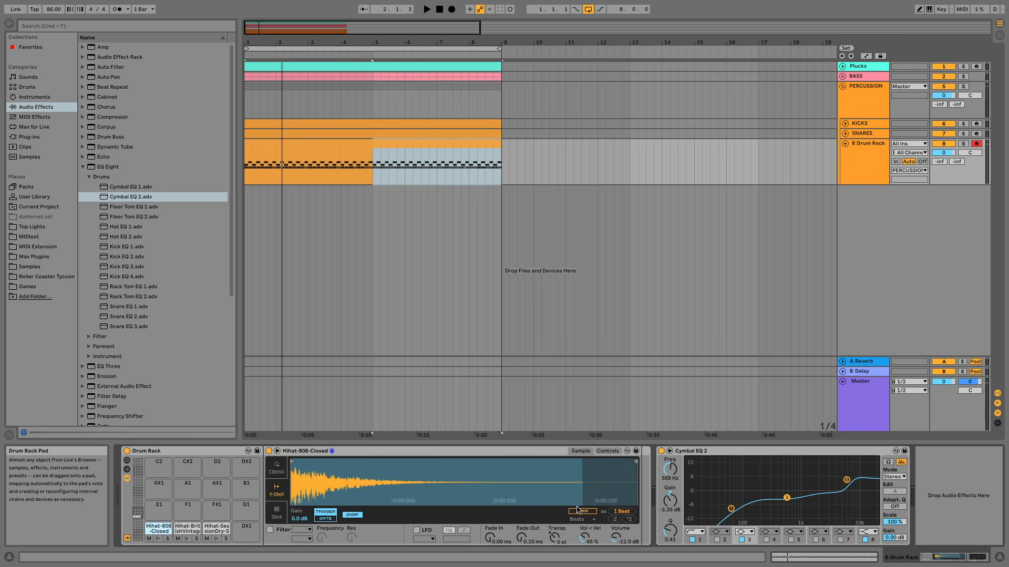
pyautogui.moveTo(615, 535); pyautogui.dragTo(615, 537)
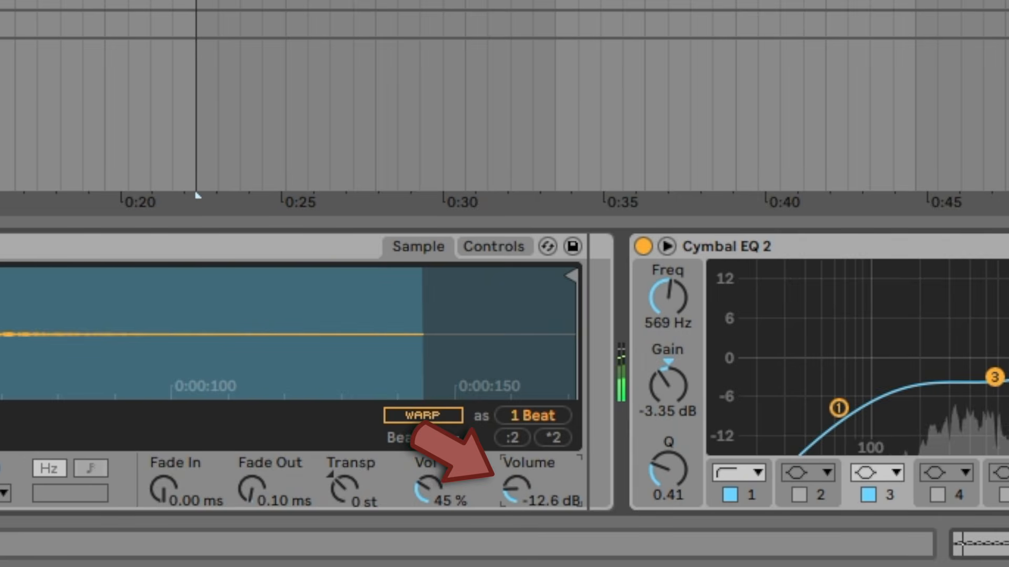
pyautogui.moveTo(517, 489); pyautogui.dragTo(517, 501)
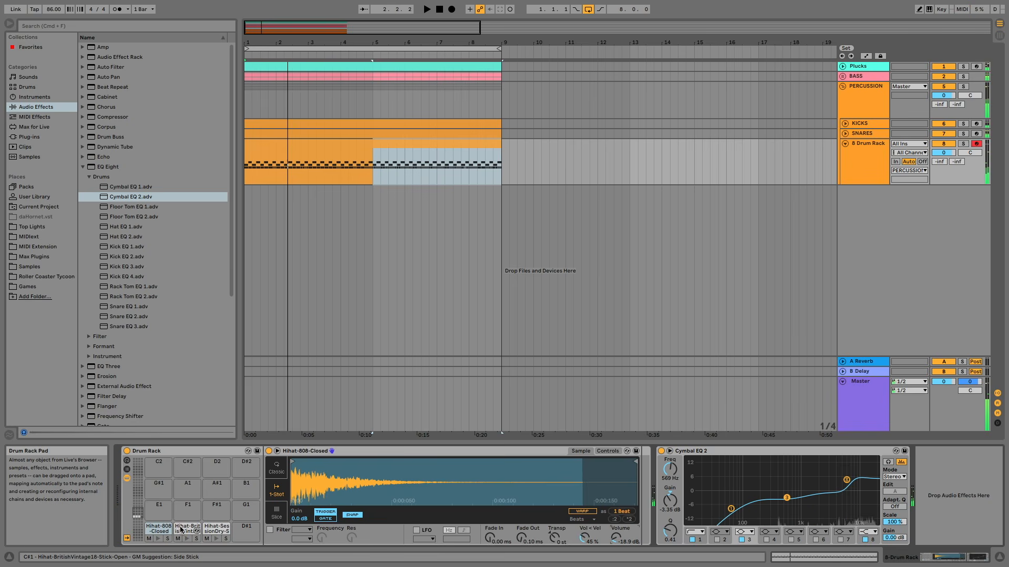
pyautogui.click(193, 529)
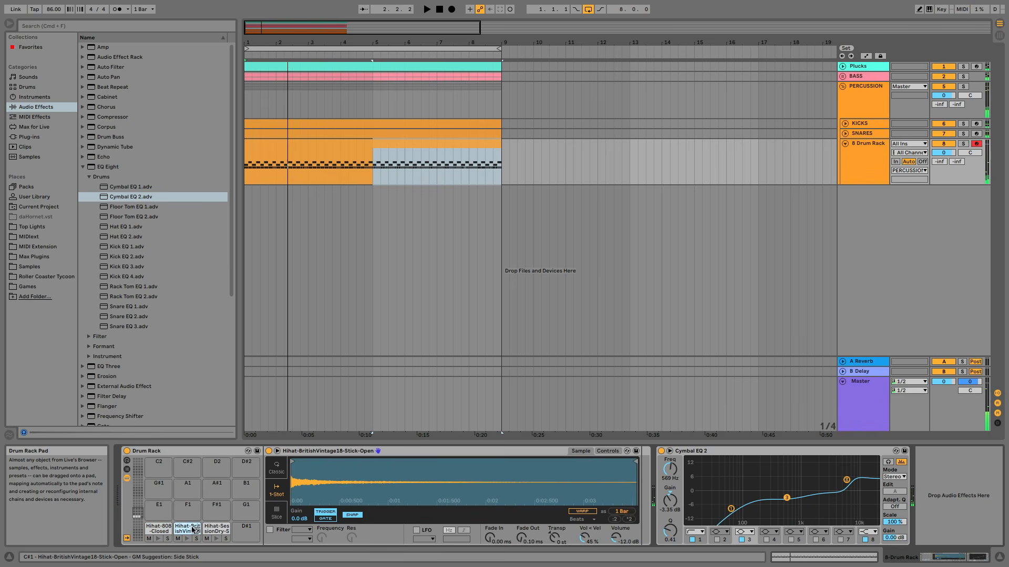
pyautogui.press('space')
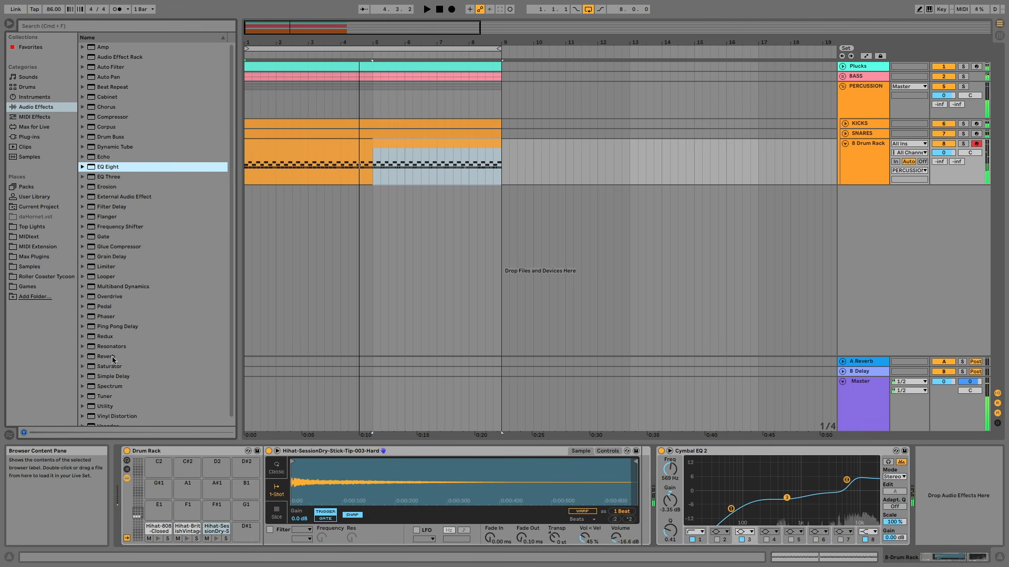
# Step: Add an Auto Pan to the Hihat-BritishVintage18-Stick-Open pad with amount 81.7% and rate 1/2, and play the track
pyautogui.click(106, 356)
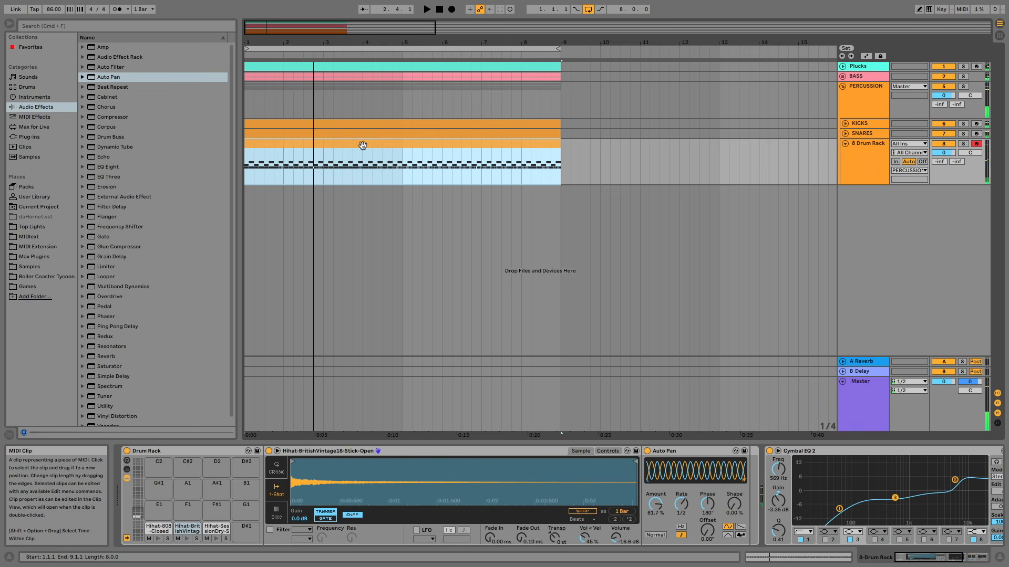
pyautogui.press('space')
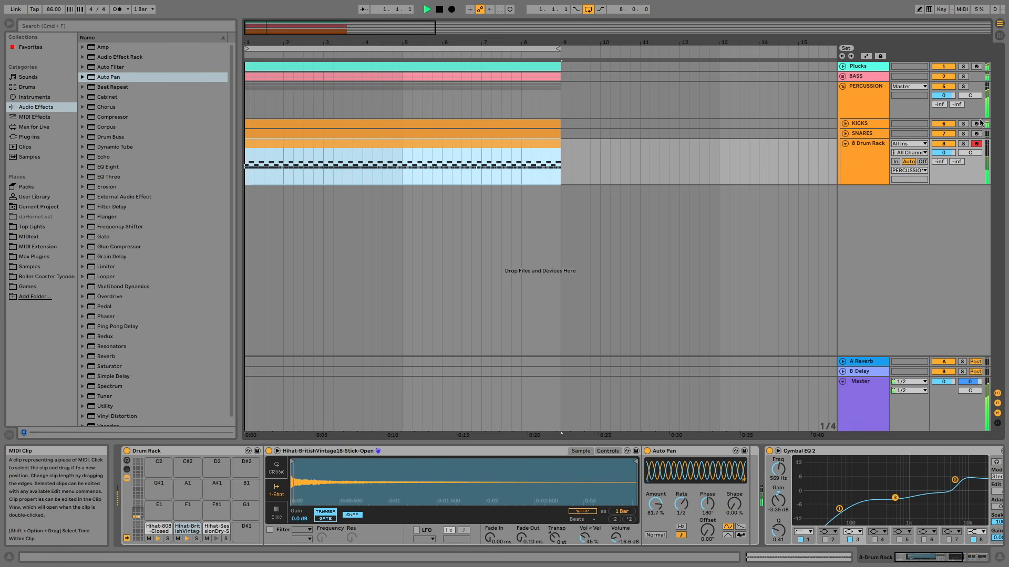
# Step: Fold the PERCUSSION group, unfold and select the Plucks track, and stop playback
pyautogui.click(843, 86)
pyautogui.click(843, 66)
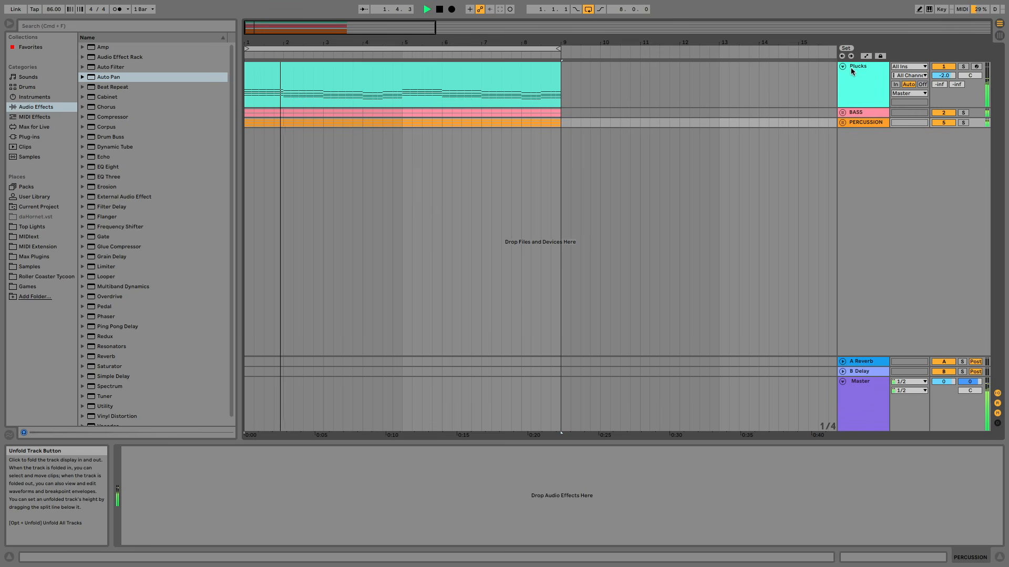
pyautogui.click(853, 77)
pyautogui.press('space')
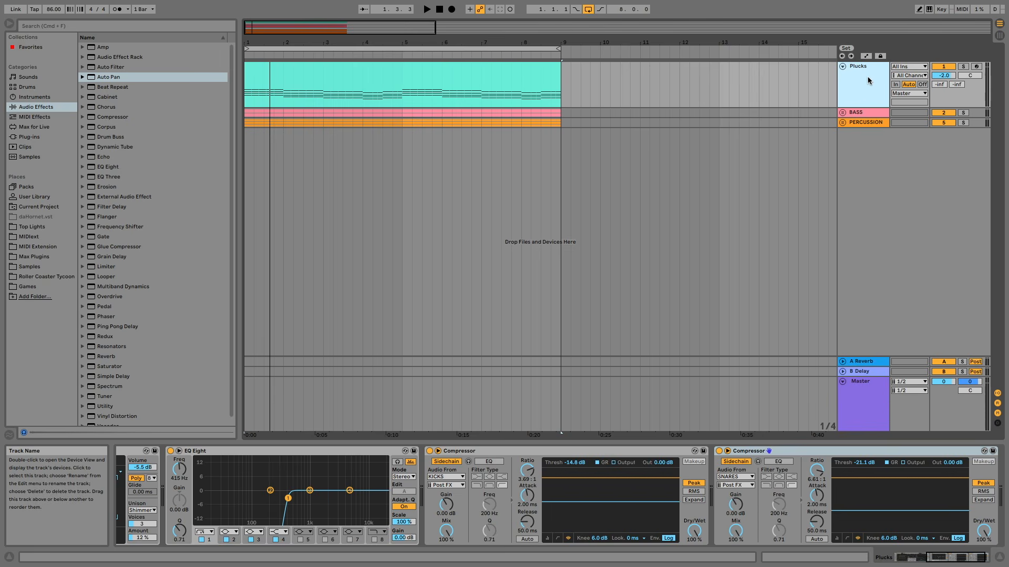
# Step: Duplicate the Plucks track and load the Operator pad preset Glacier Voices.adg on the copy
pyautogui.press('super+d')
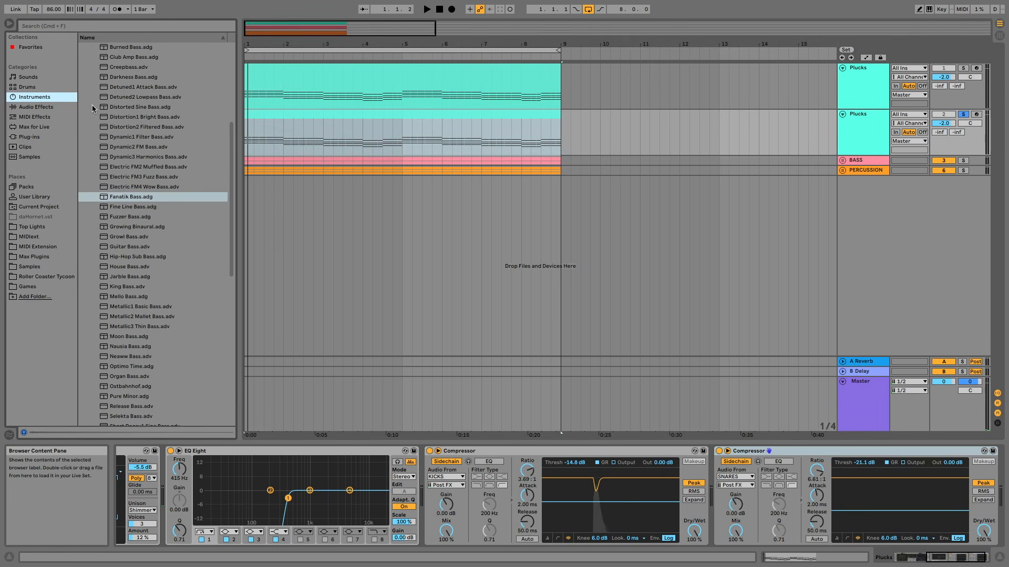
pyautogui.scroll(5, 92, 109)
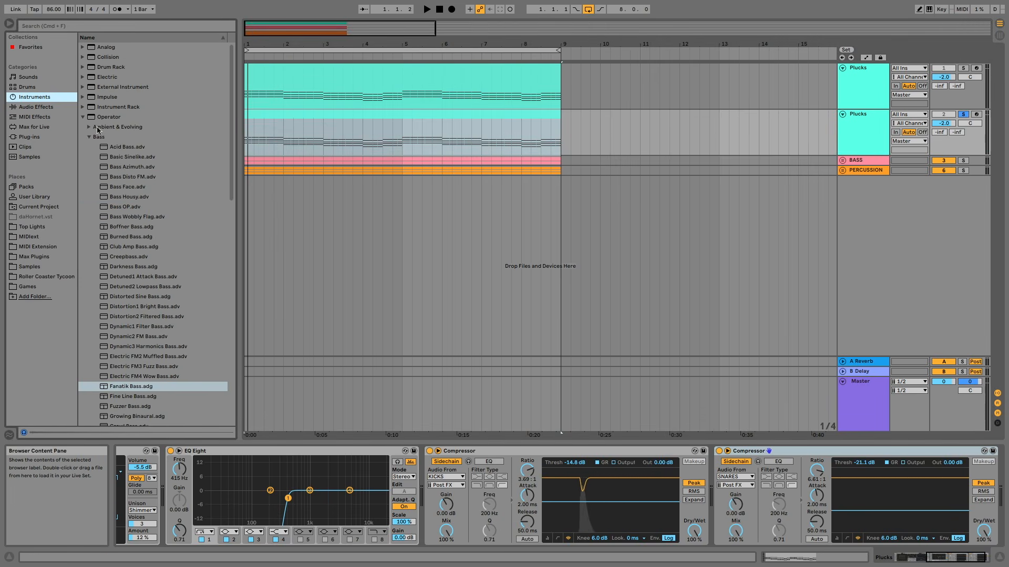
pyautogui.click(88, 137)
pyautogui.click(89, 196)
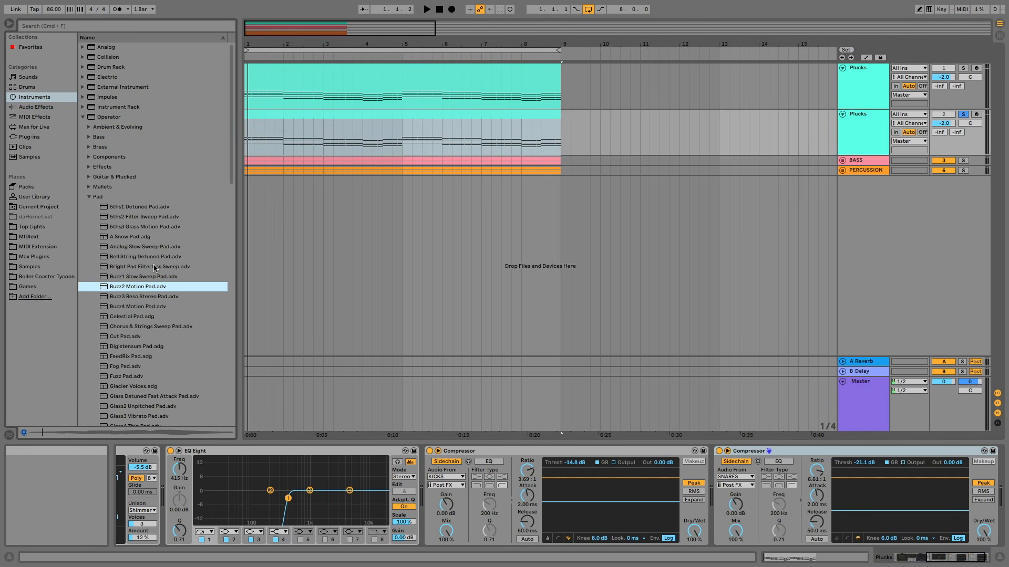
pyautogui.press('Down')
pyautogui.press('Down')
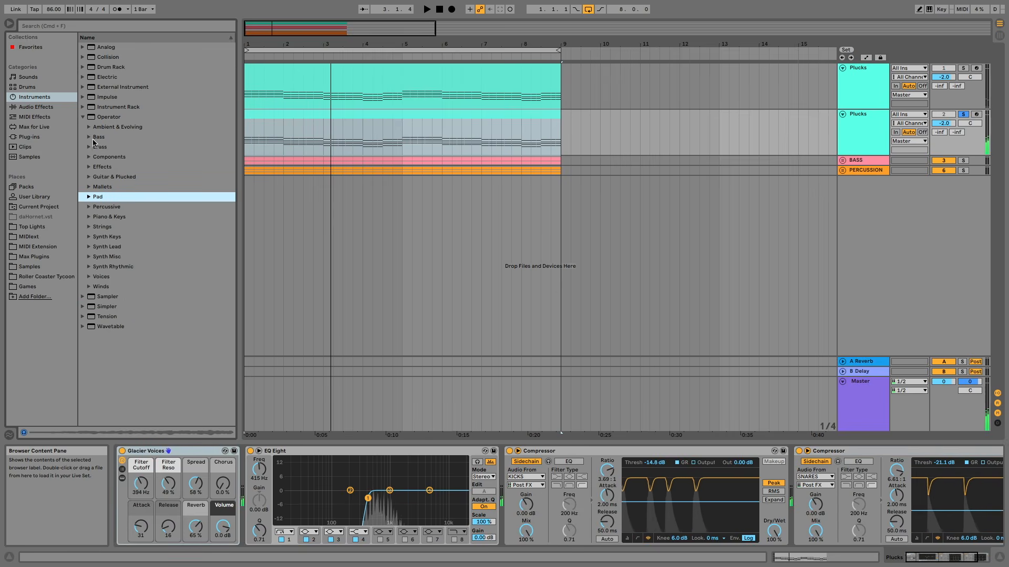
pyautogui.click(89, 196)
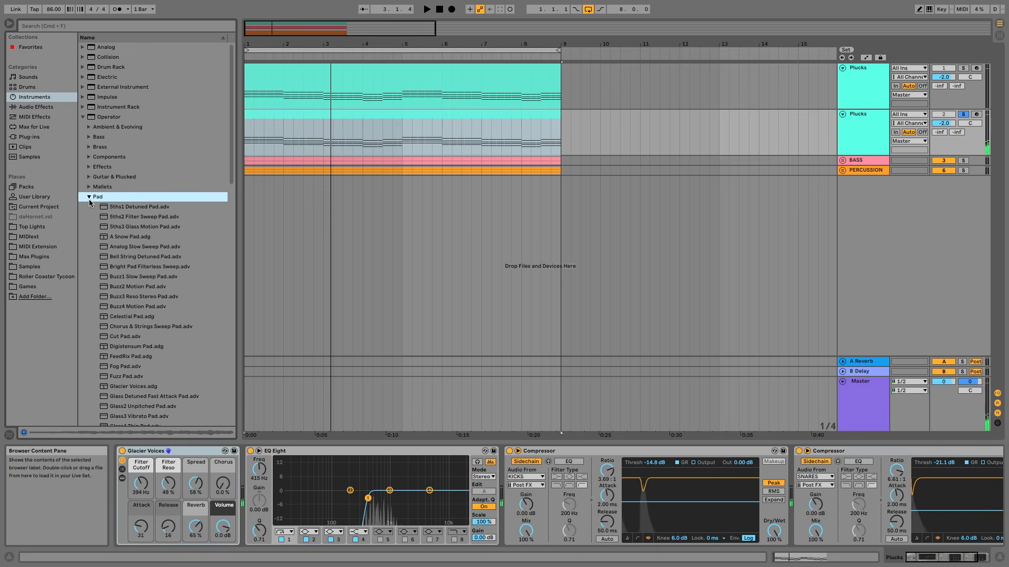
pyautogui.scroll(-3, 112, 232)
pyautogui.click(128, 337)
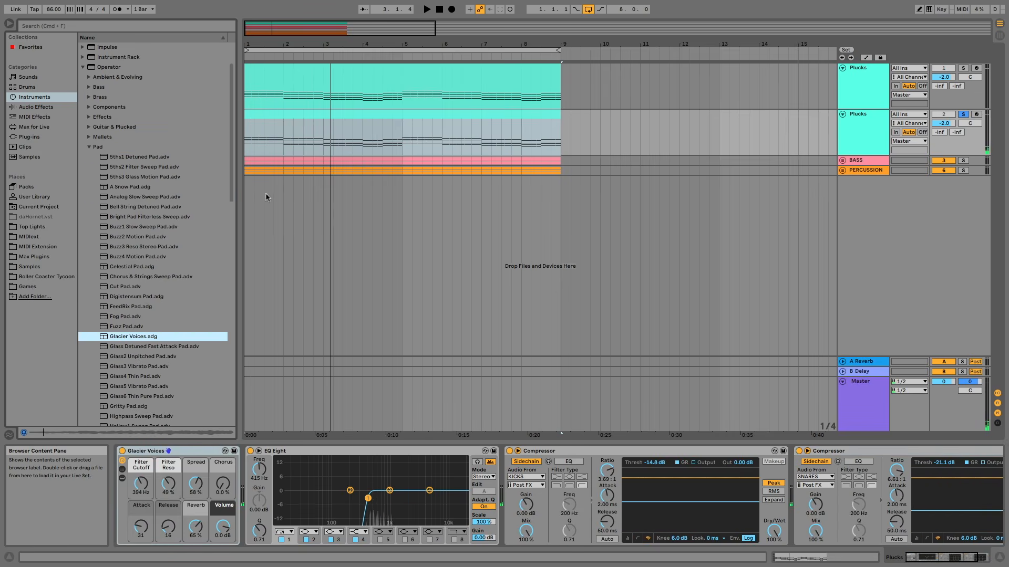
# Step: Play the arrangement and rename the duplicated Plucks track as Wide Pad
pyautogui.click(874, 119)
pyautogui.press('space')
pyautogui.click(866, 122)
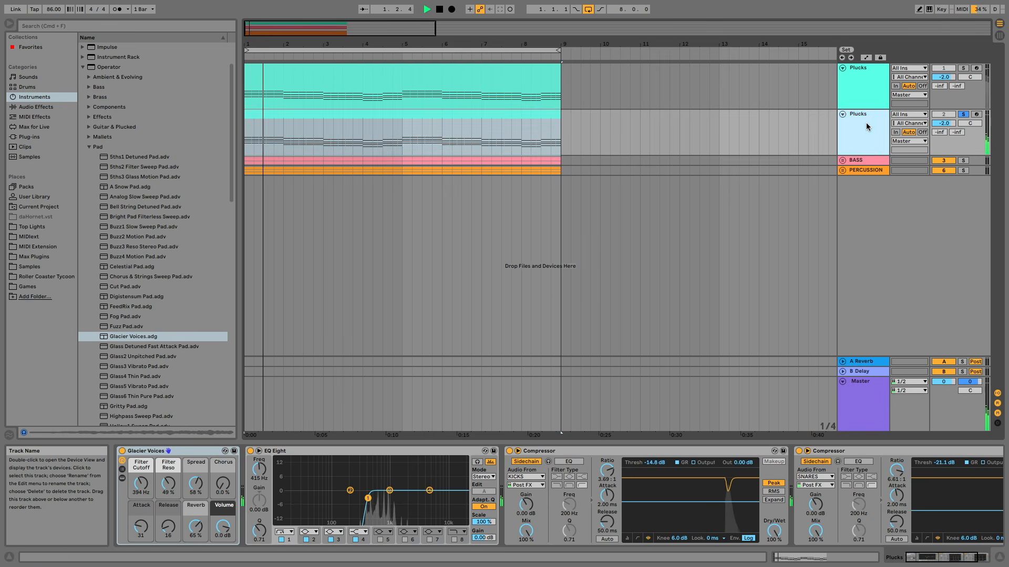
pyautogui.press('super+r')
pyautogui.press('BackSpace')
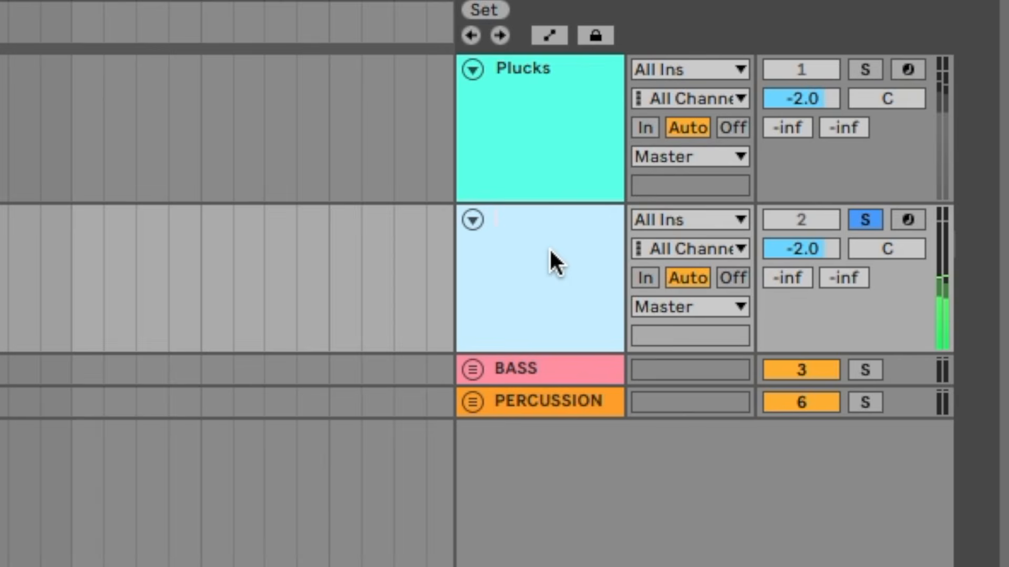
pyautogui.write('Wide Pad')
pyautogui.press('Return')
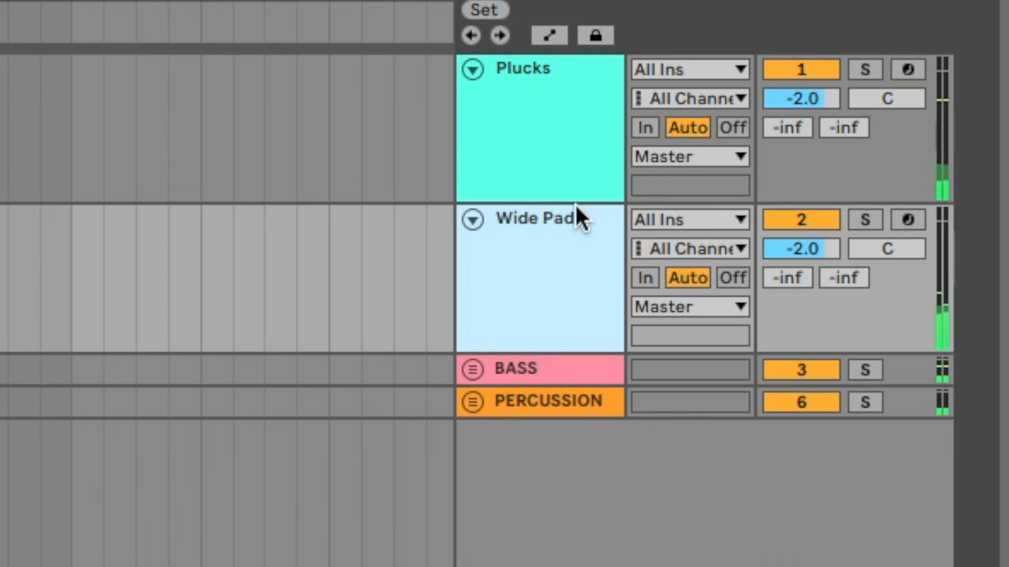
# Step: Group the Plucks and Wide Pad tracks as CHORDS and move the KICKS and SNARES sidechain Compressors onto the group
pyautogui.keyDown('shift'); pyautogui.click(572, 158); pyautogui.keyUp('shift')
pyautogui.press('super+g')
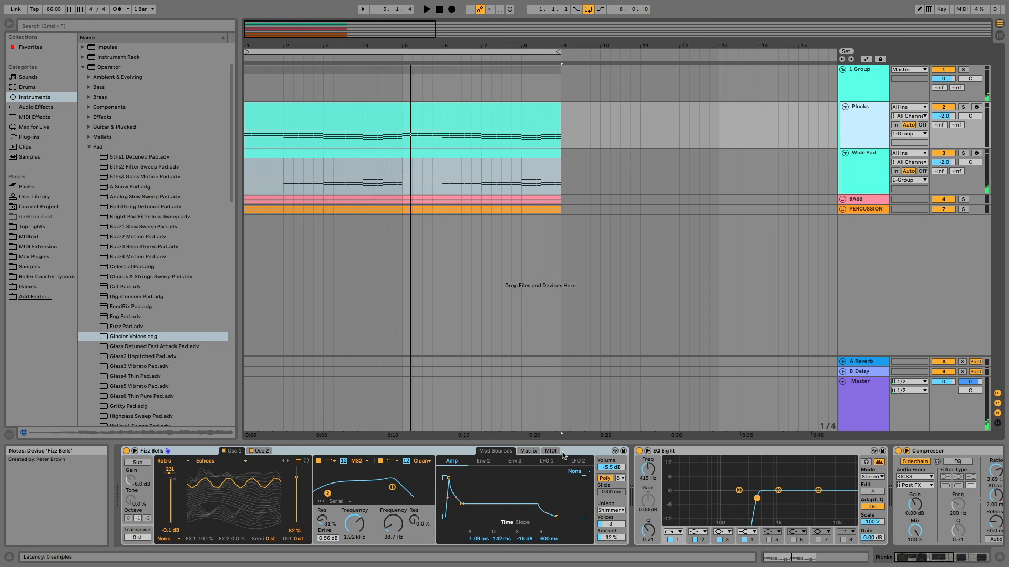
pyautogui.hscroll(5, 563, 455)
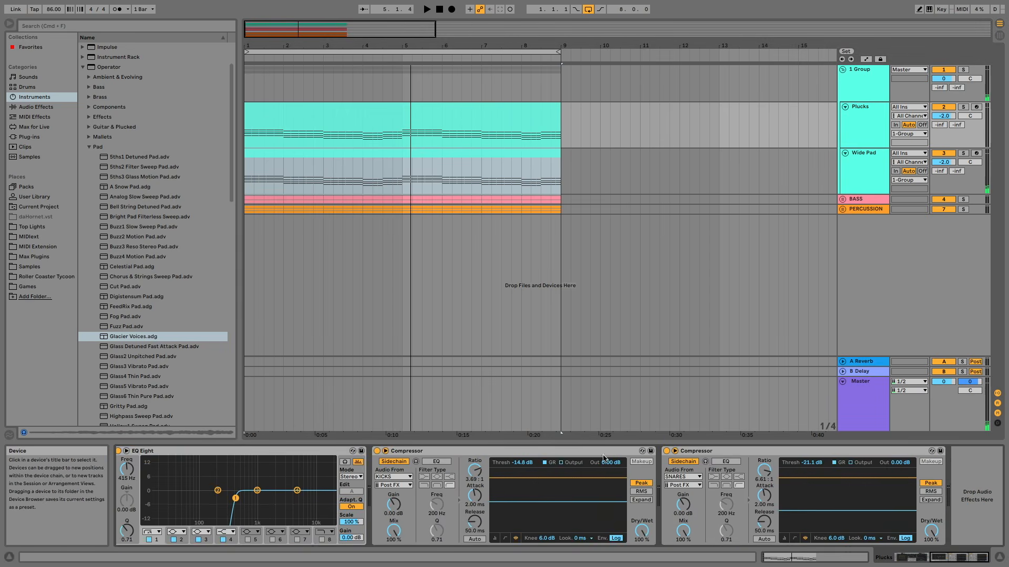
pyautogui.click(870, 81)
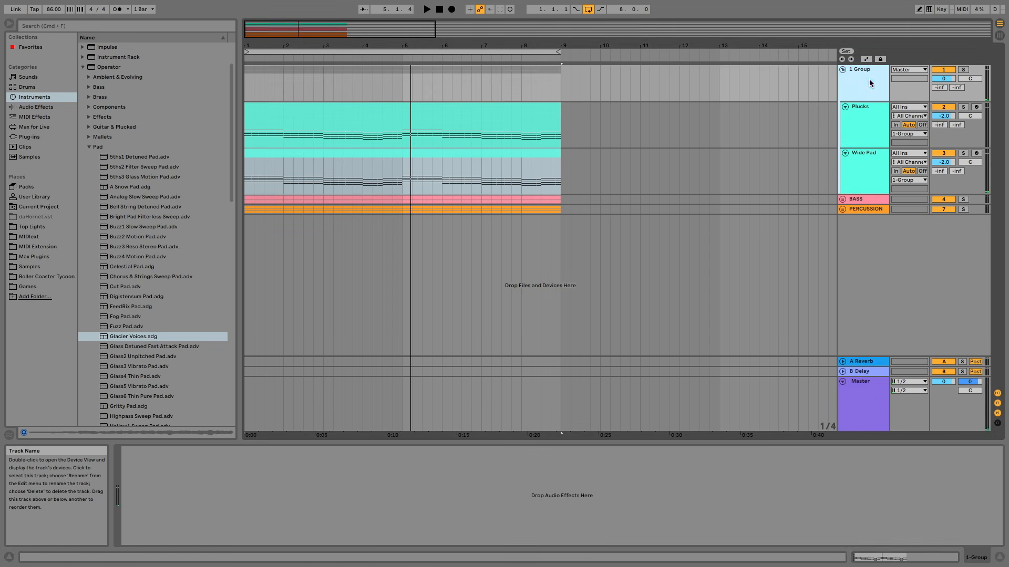
pyautogui.press('super+v')
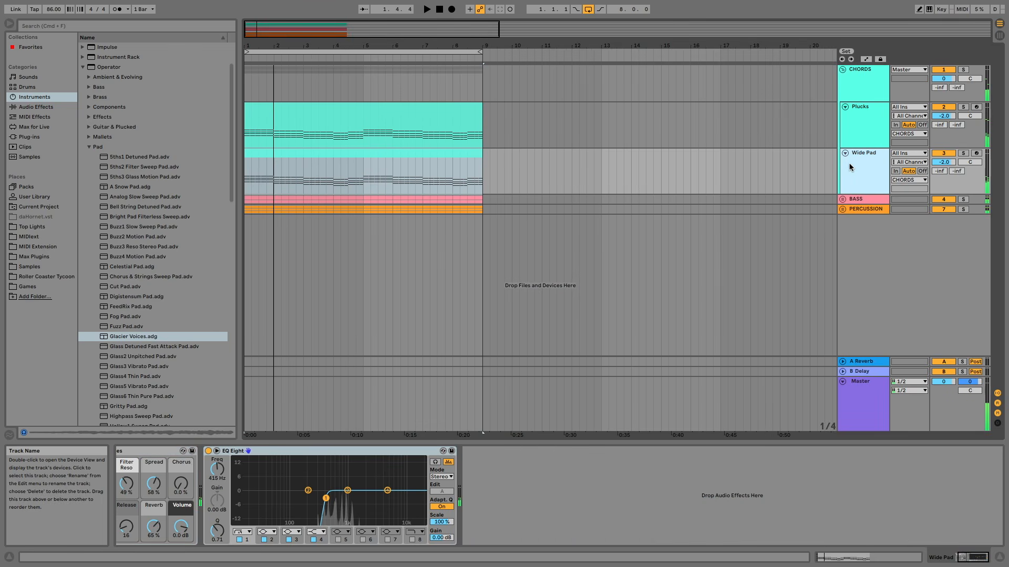
# Step: Duplicate the Wide Pad track and load the Operator pad preset Still Sky.adv on the copy
pyautogui.press('super+d')
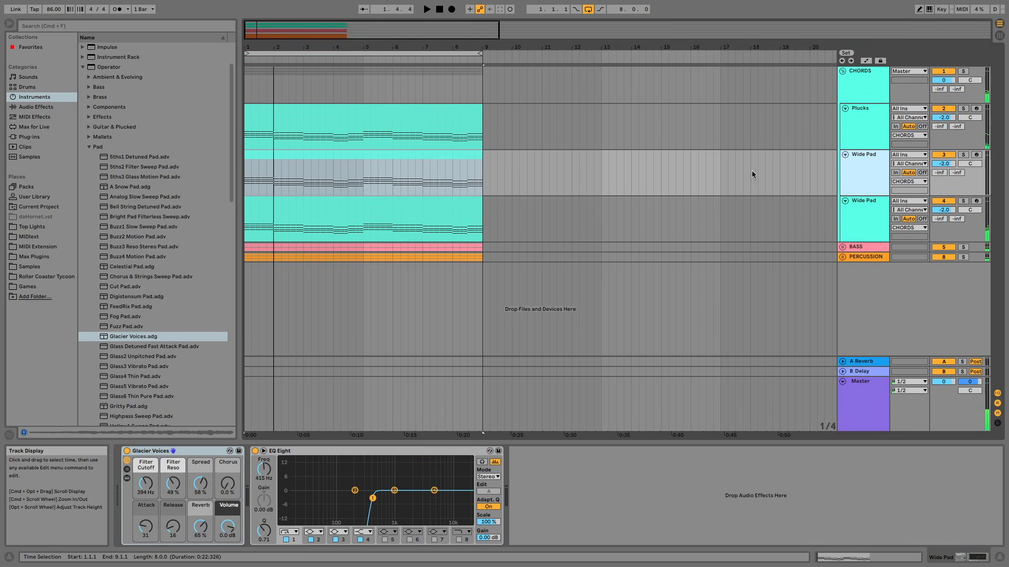
pyautogui.click(869, 219)
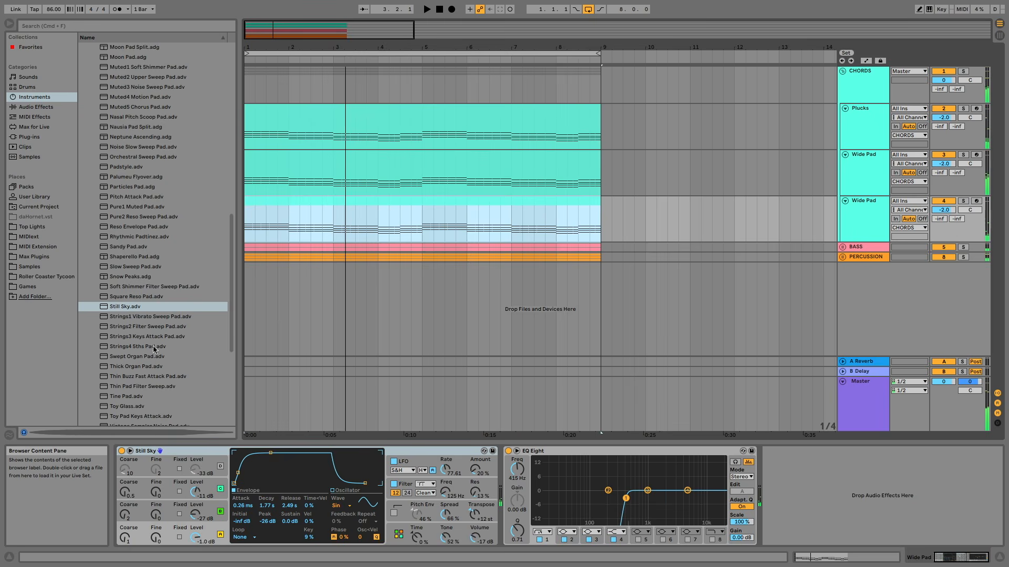
pyautogui.scroll(15, 148, 335)
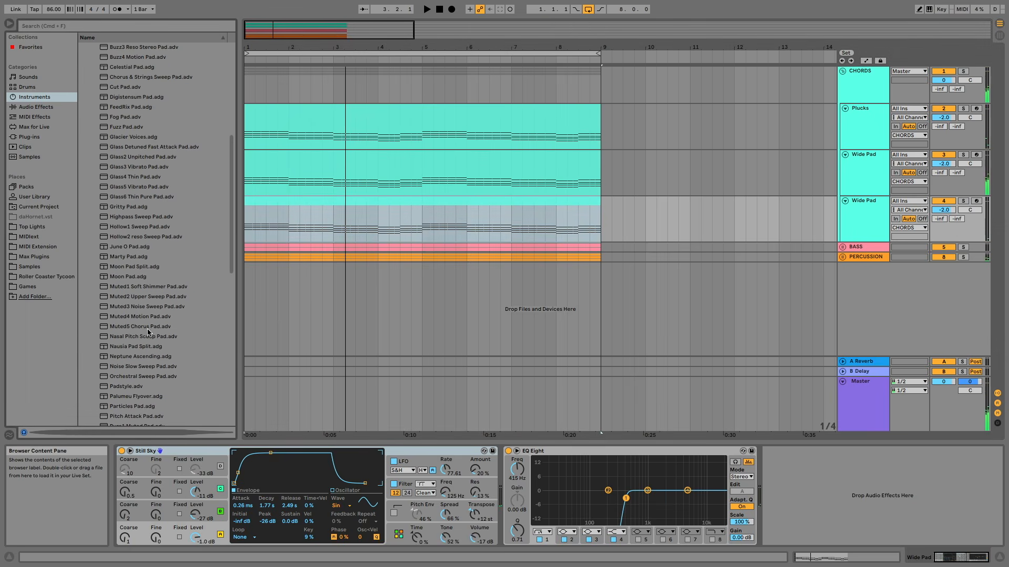
pyautogui.scroll(-15, 128, 298)
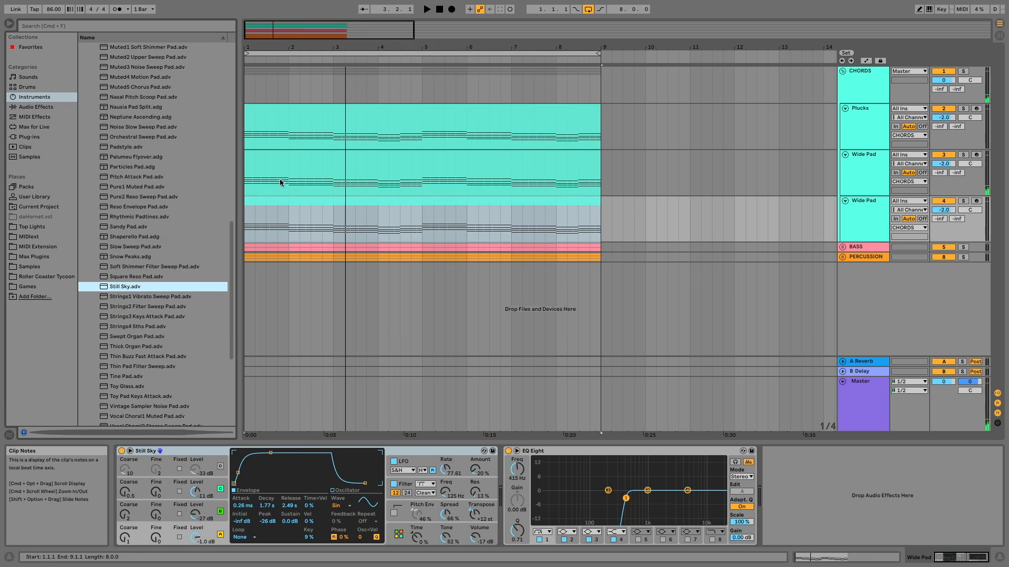
# Step: Play the track with the Still Sky pad, toggling its solo, and set its track volume to -6.5 dB
pyautogui.click(292, 198)
pyautogui.press('space')
pyautogui.click(850, 222)
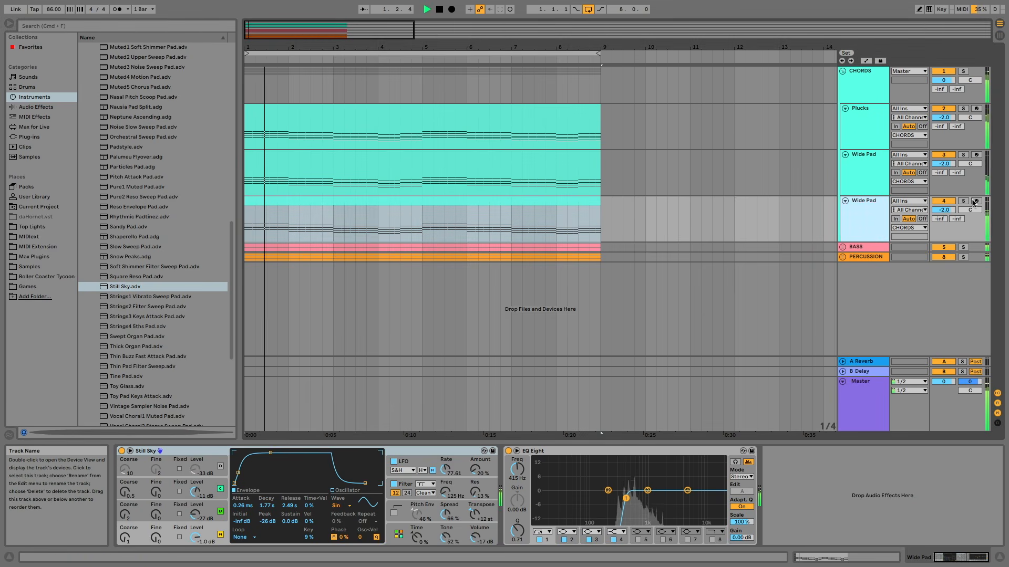
pyautogui.click(963, 202)
pyautogui.click(963, 201)
pyautogui.press('space')
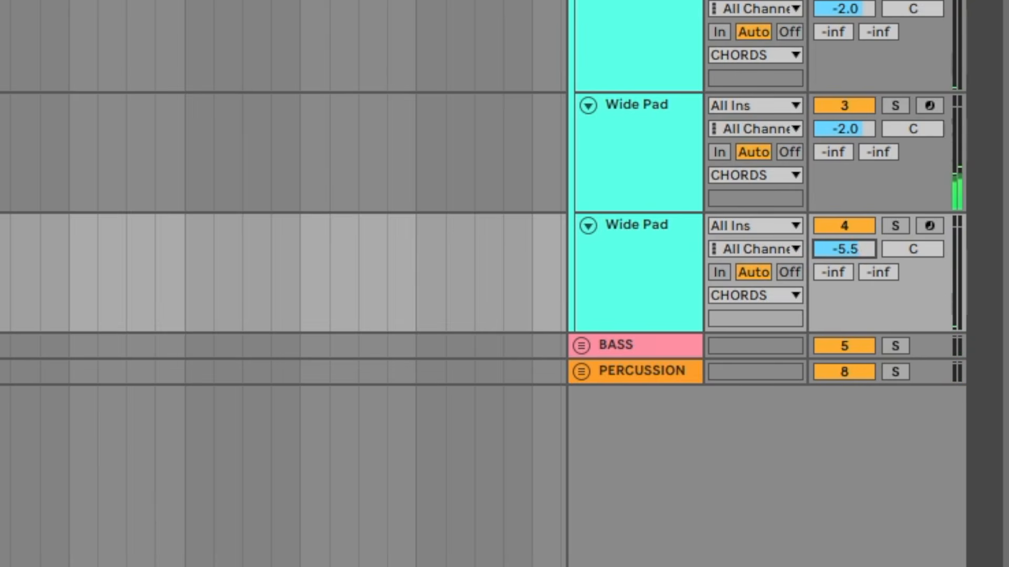
pyautogui.moveTo(844, 249); pyautogui.dragTo(845, 258)
pyautogui.press('space')
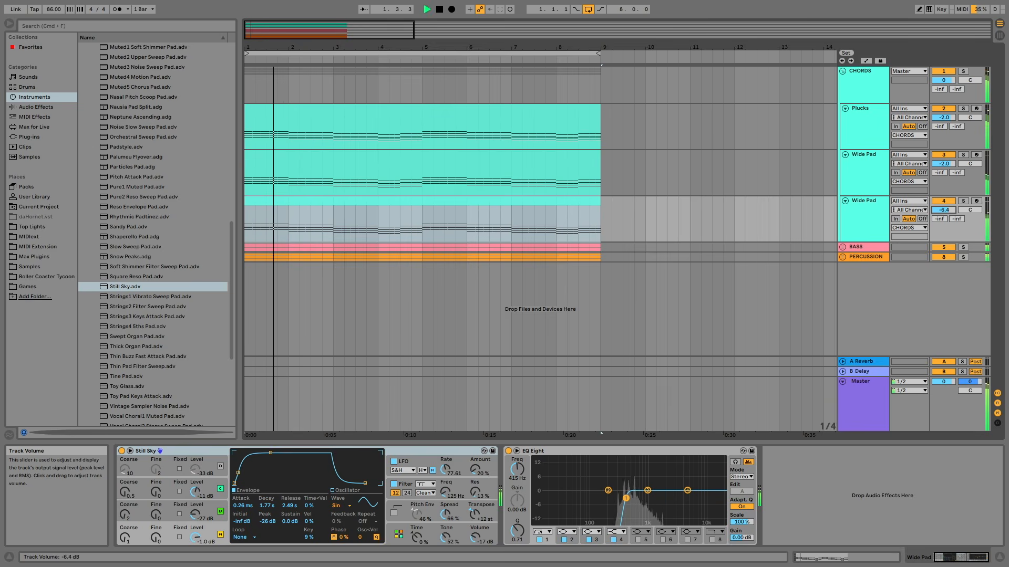
pyautogui.press('Down')
pyautogui.press('space')
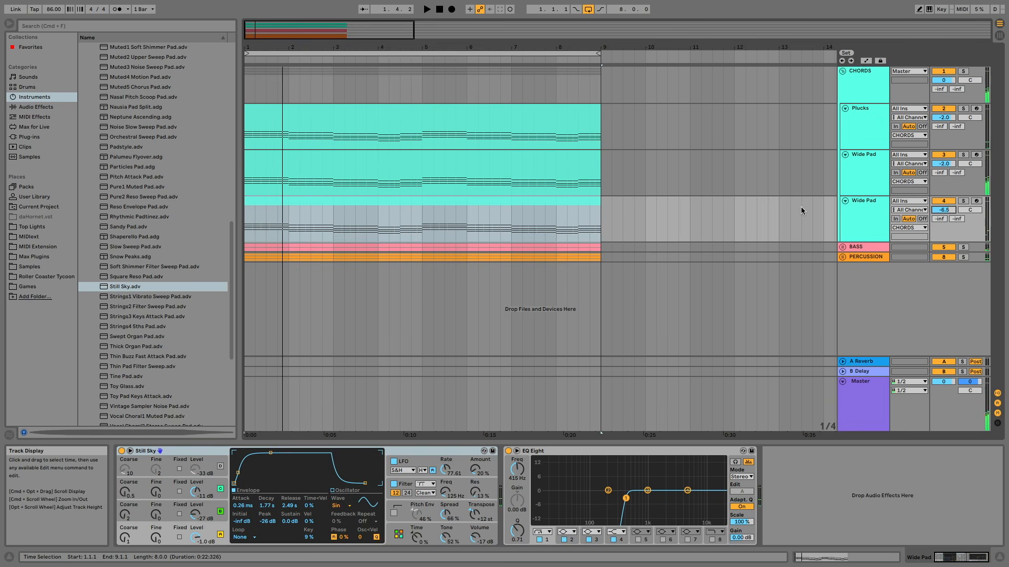
# Step: Rename the second Wide Pad track as Sky Pad and fold the tracks in the CHORDS group
pyautogui.click(844, 154)
pyautogui.click(845, 164)
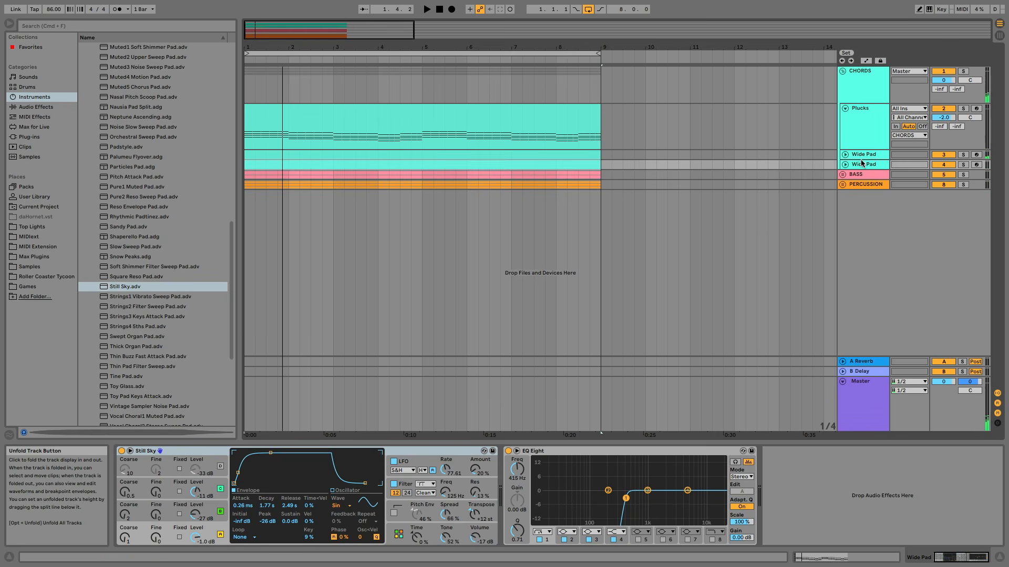
pyautogui.click(845, 165)
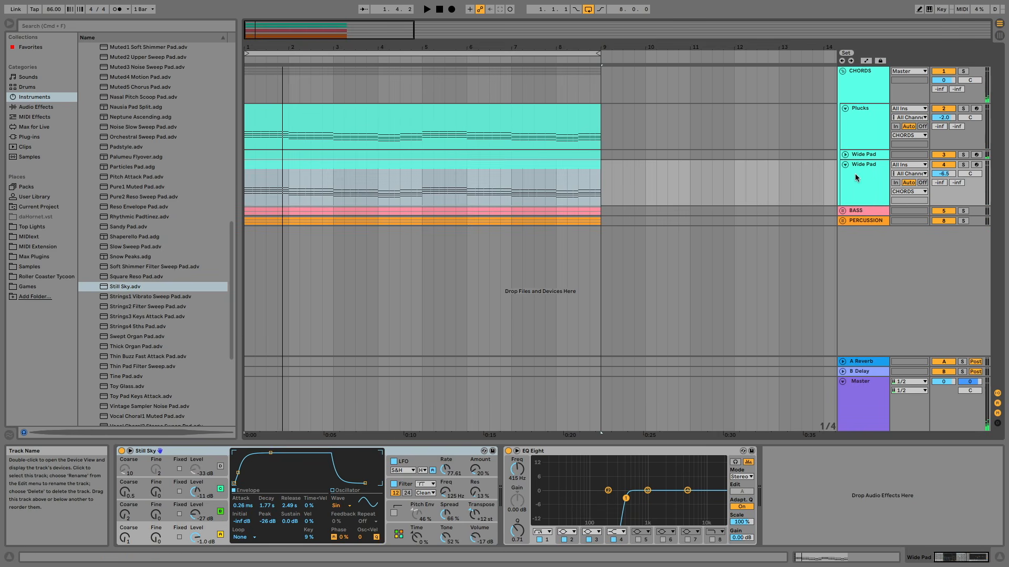
pyautogui.click(855, 175)
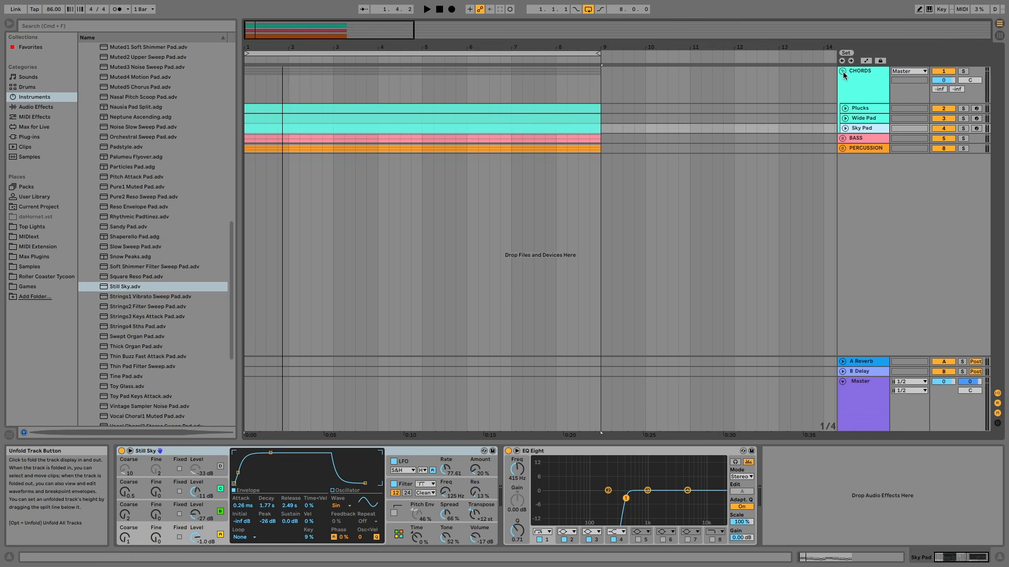
# Step: Fold the CHORDS group and insert a new MIDI track below the PERCUSSION group
pyautogui.click(842, 72)
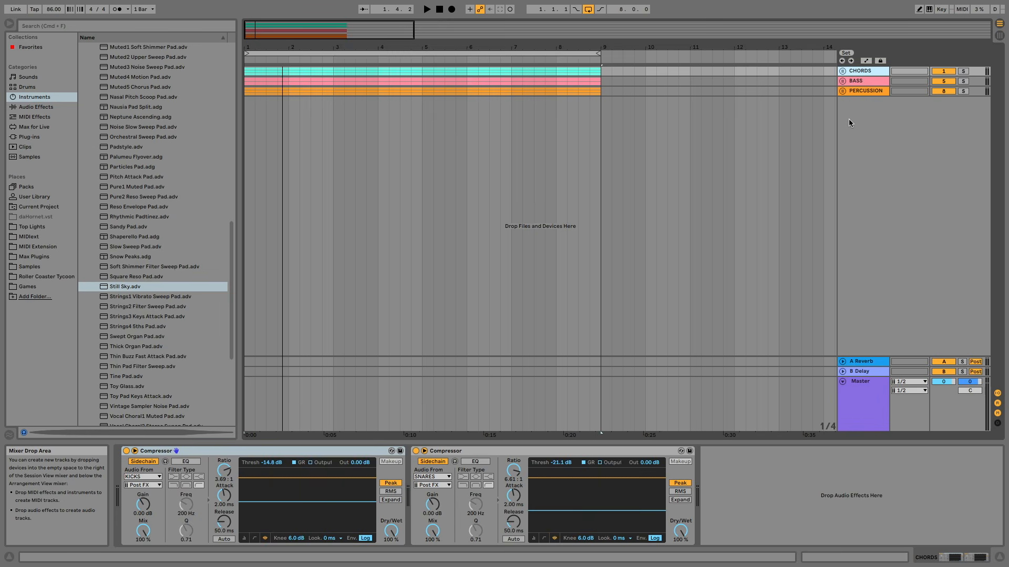
pyautogui.rightClick(849, 123)
pyautogui.click(866, 130)
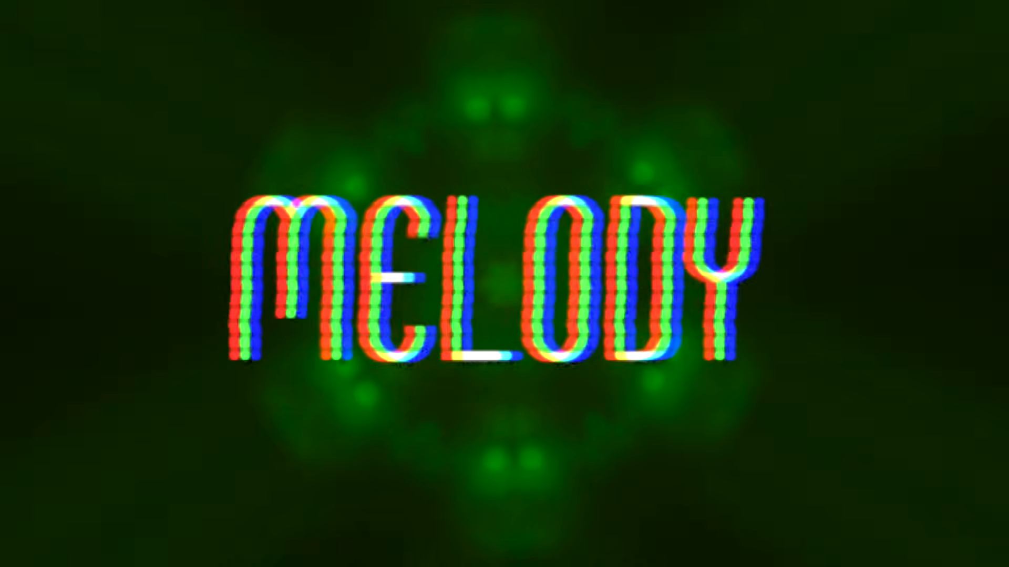
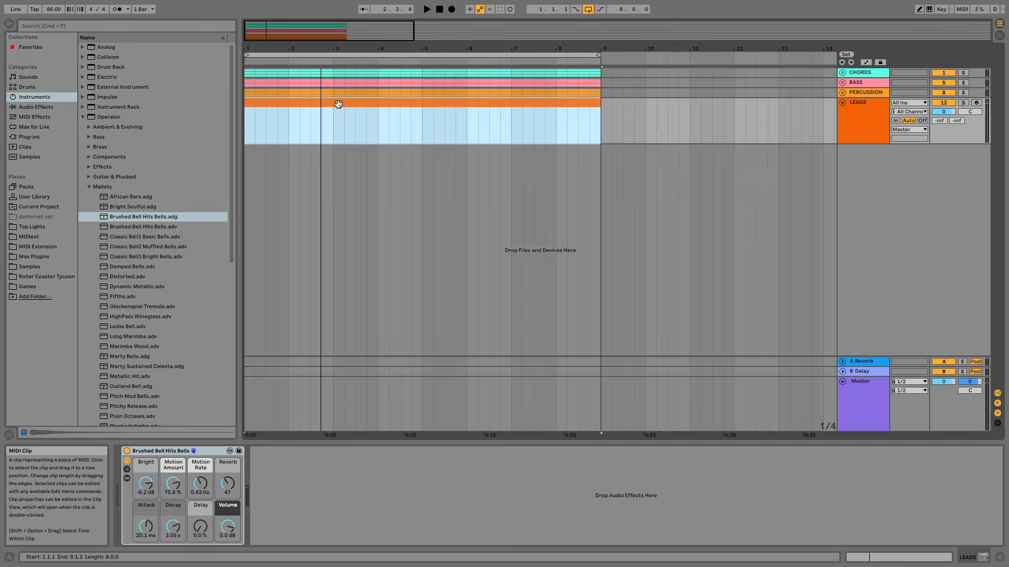
# Step: Open the eight-bar MIDI clip on the LEADS track and write the lead melody in it
pyautogui.doubleClick(338, 103)
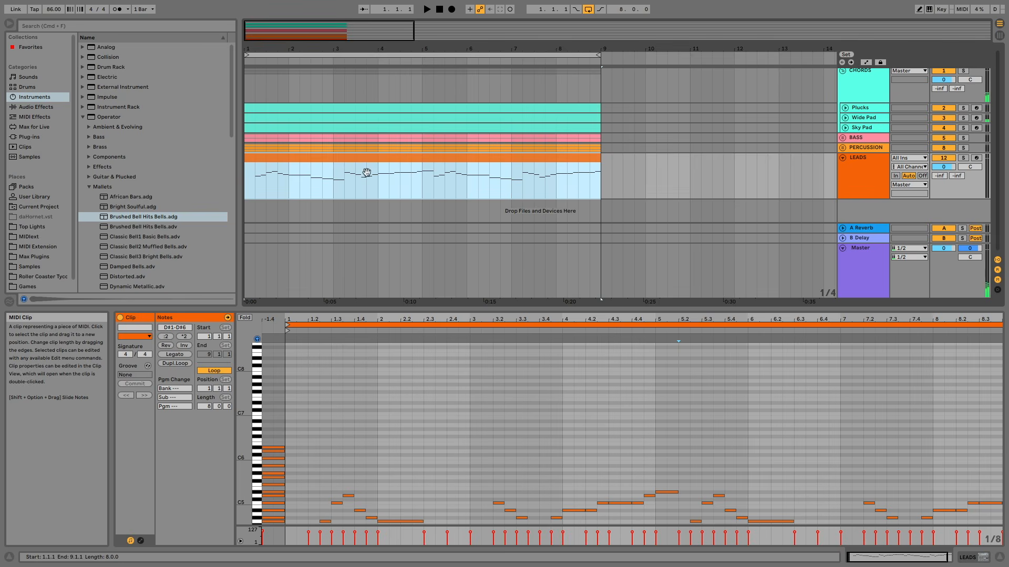
pyautogui.moveTo(259, 31); pyautogui.dragTo(258, 12)
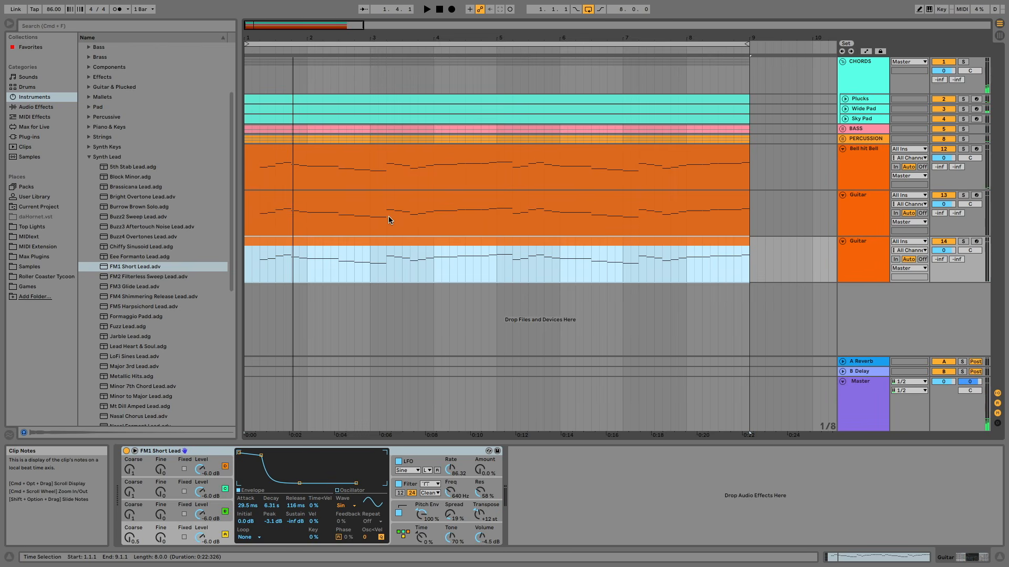
# Step: Examine the Operator presets on the two Guitar tracks and the Suitar Guitar preset in the Guitar & Plucked folder
pyautogui.click(860, 210)
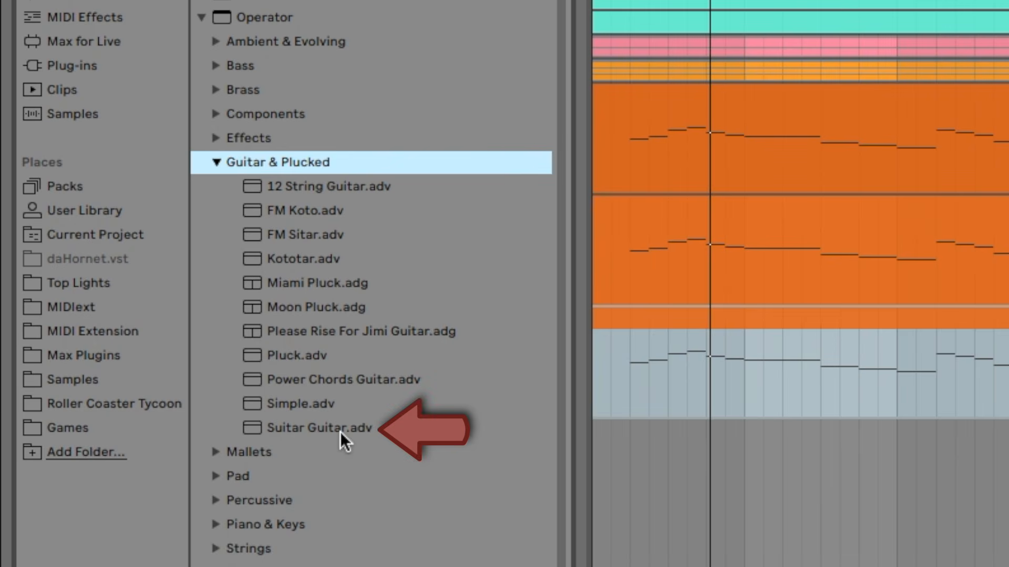
pyautogui.scroll(-2, 339, 433)
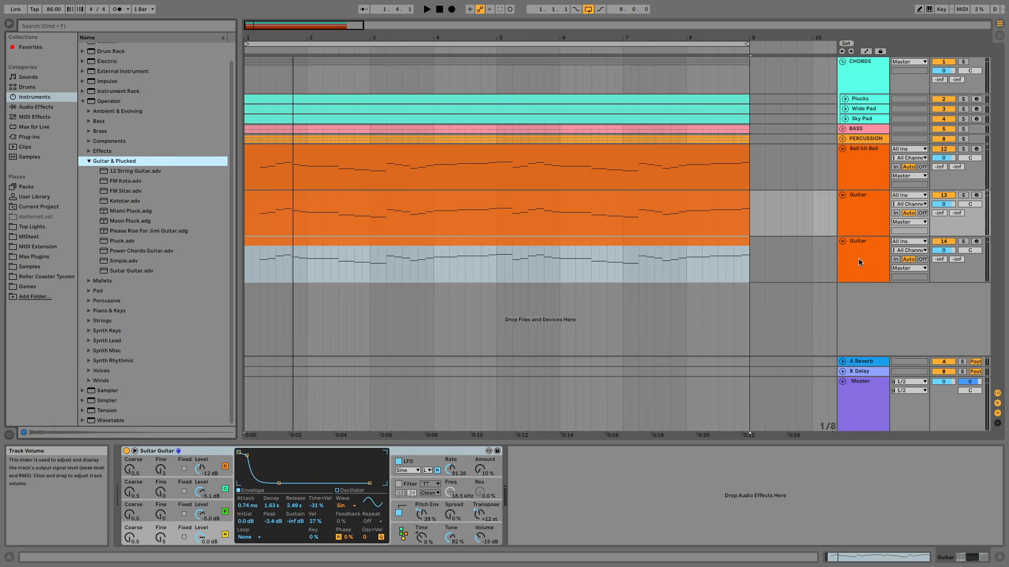
pyautogui.click(860, 262)
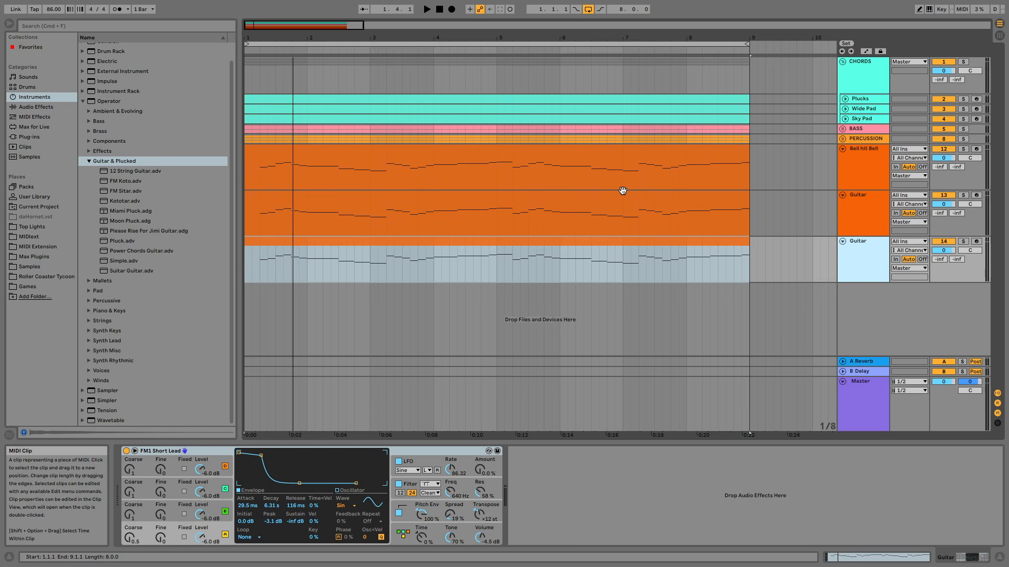
# Step: Play the arrangement and rename the lower Guitar track as FM1
pyautogui.press('space')
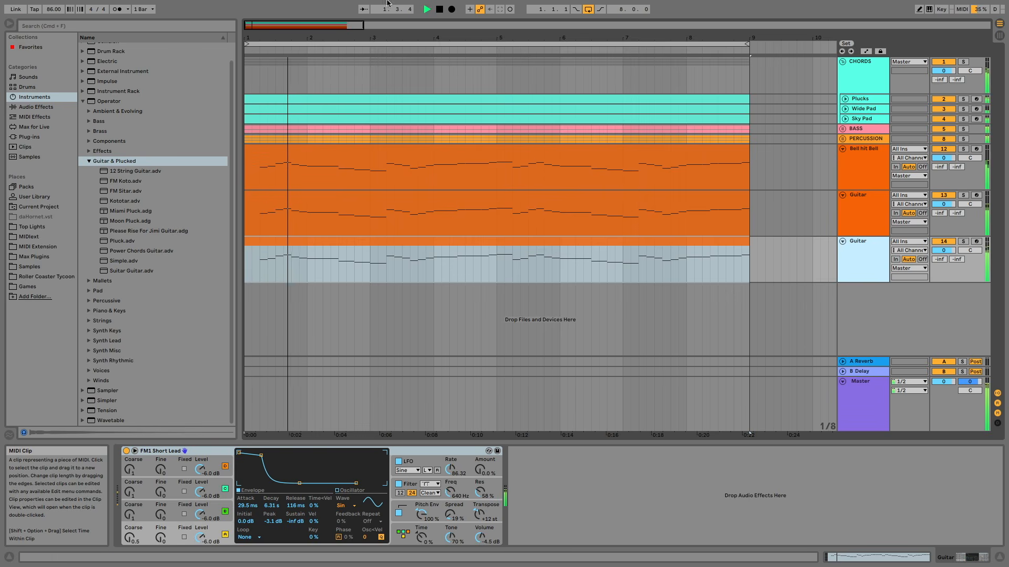
pyautogui.moveTo(295, 38); pyautogui.dragTo(295, 22)
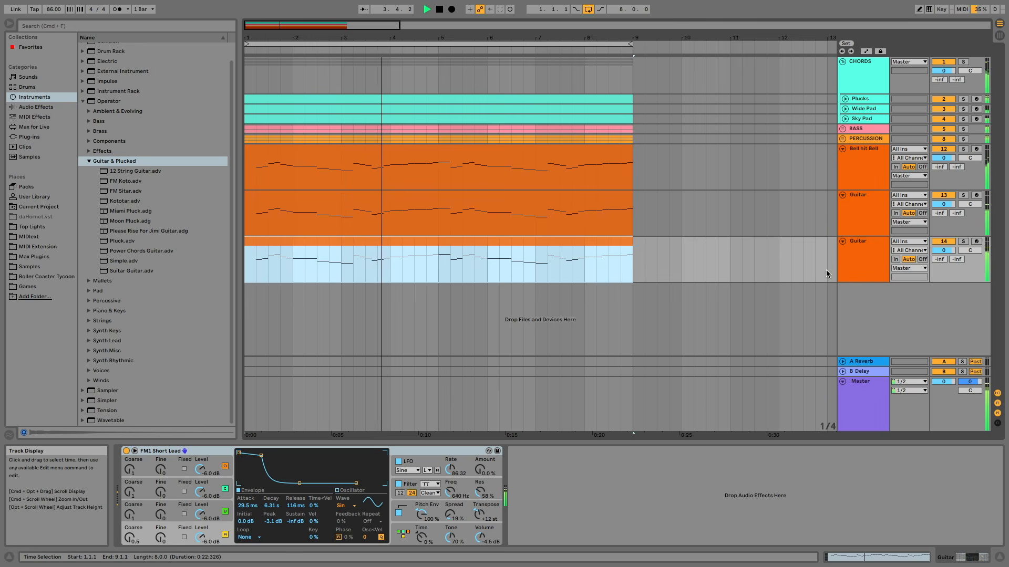
pyautogui.click(869, 258)
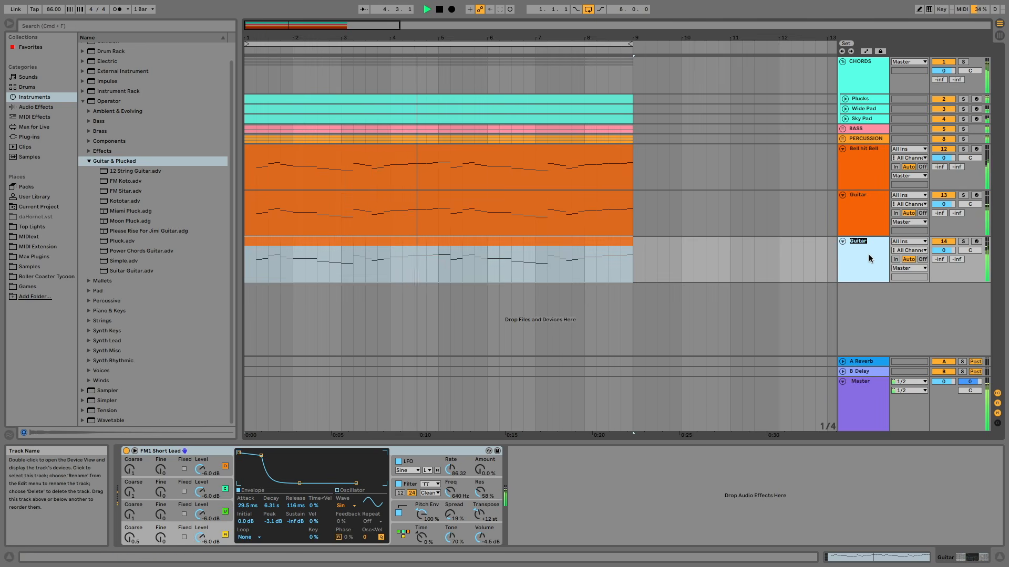
pyautogui.write('FM1')
pyautogui.press('Return')
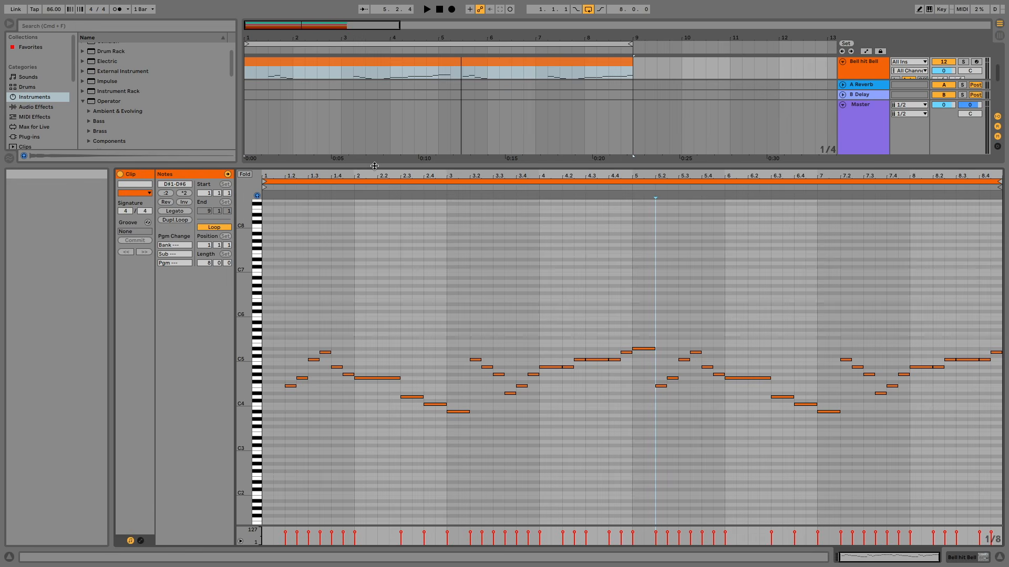
# Step: Group the Bell hit Bell, Guitar and FM1 tracks and name the group LEADS
pyautogui.hscroll(-2, 373, 335)
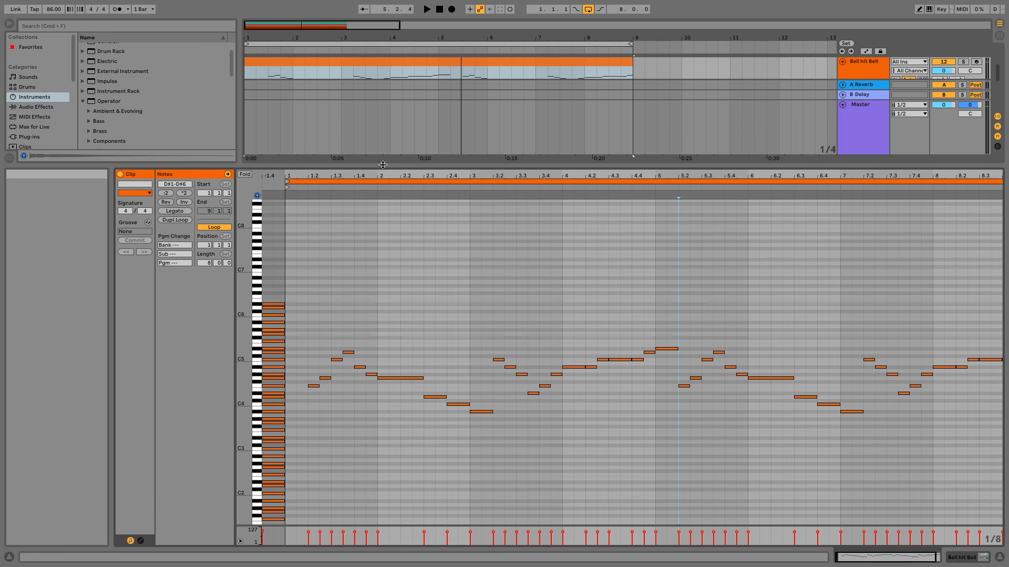
pyautogui.moveTo(383, 165); pyautogui.dragTo(382, 201)
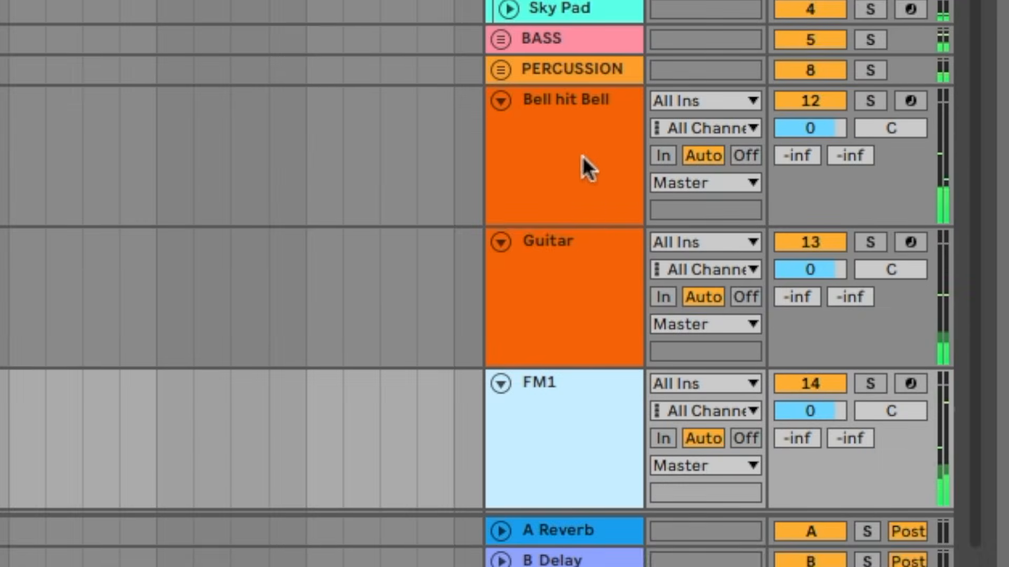
pyautogui.keyDown('shift'); pyautogui.click(583, 165); pyautogui.keyUp('shift')
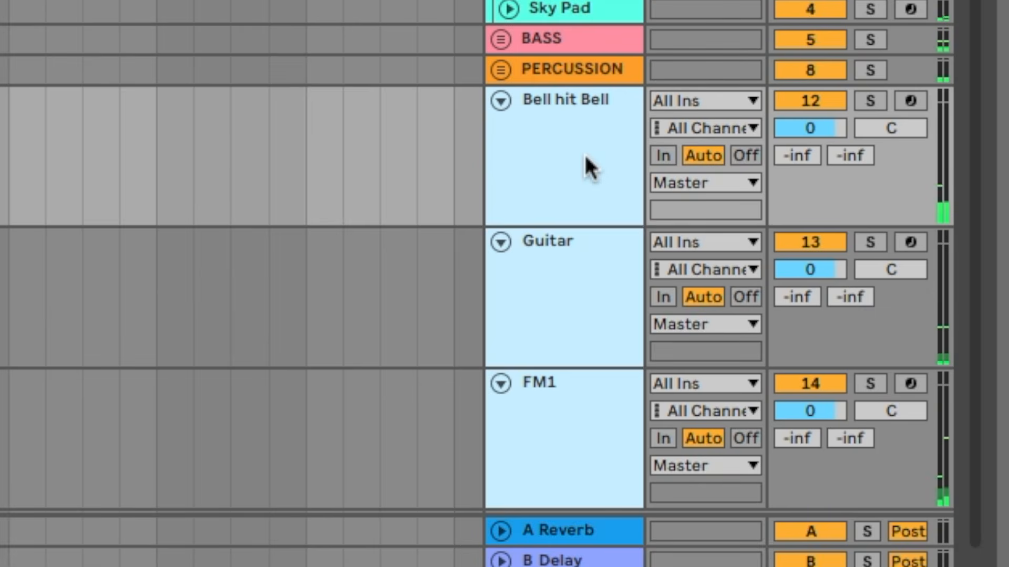
pyautogui.press('super+g')
pyautogui.press('super+r')
pyautogui.write('LEAD')
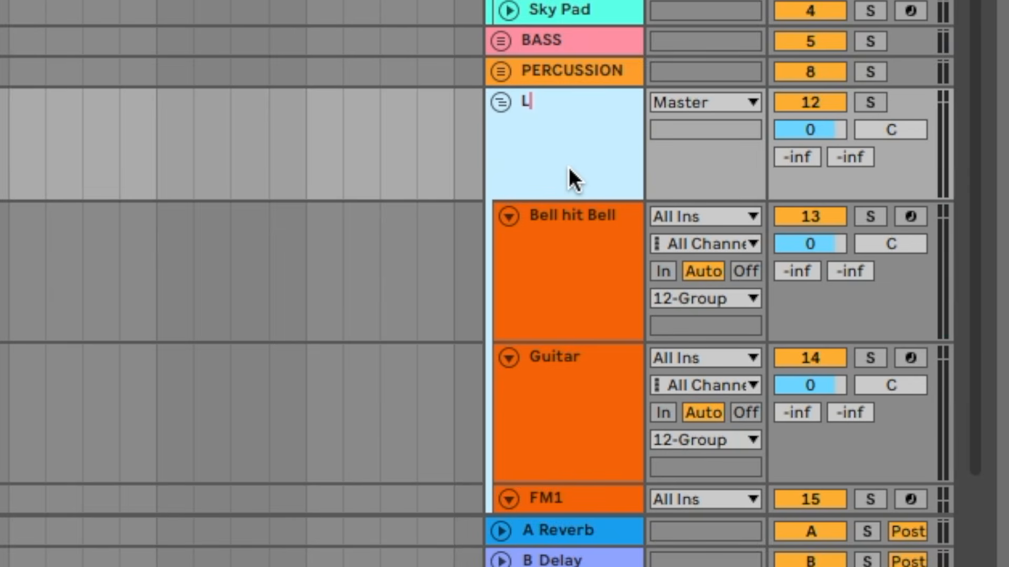
pyautogui.write('S')
pyautogui.press('Return')
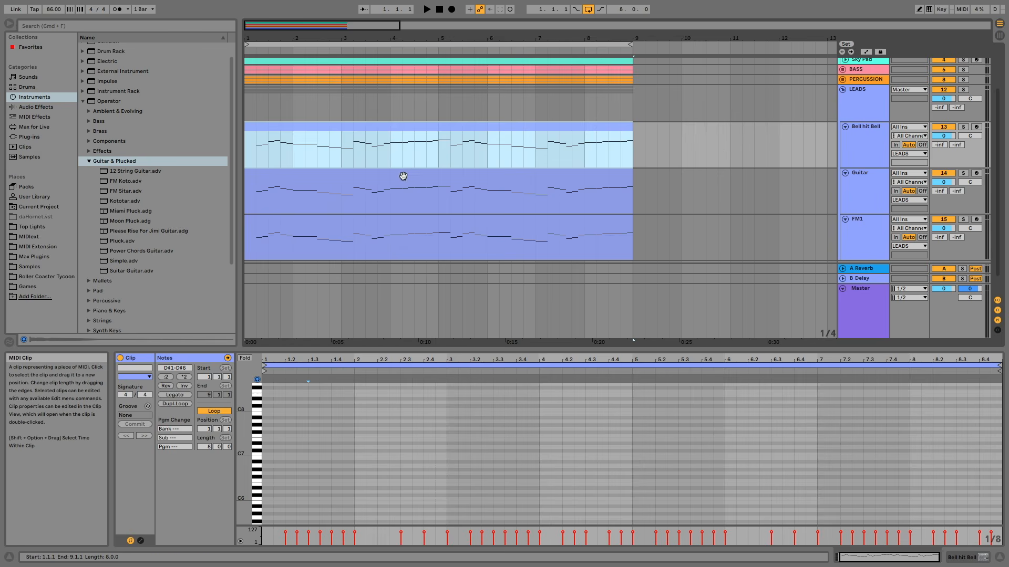
# Step: Collapse the Operator presets in the browser and fold the Bell hit Bell, Guitar and FM1 tracks during playback
pyautogui.click(89, 162)
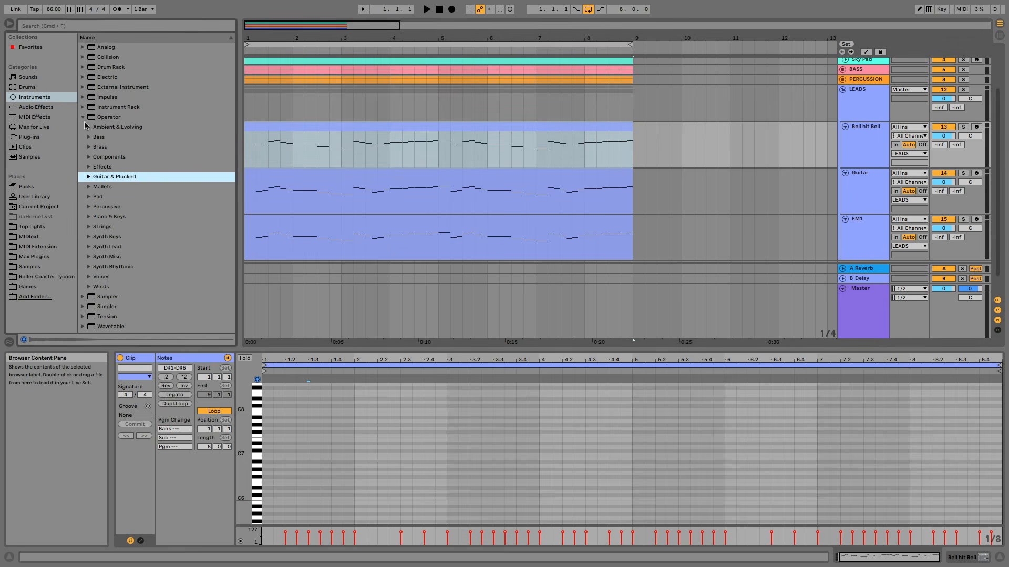
pyautogui.click(83, 117)
pyautogui.click(488, 196)
pyautogui.press('space')
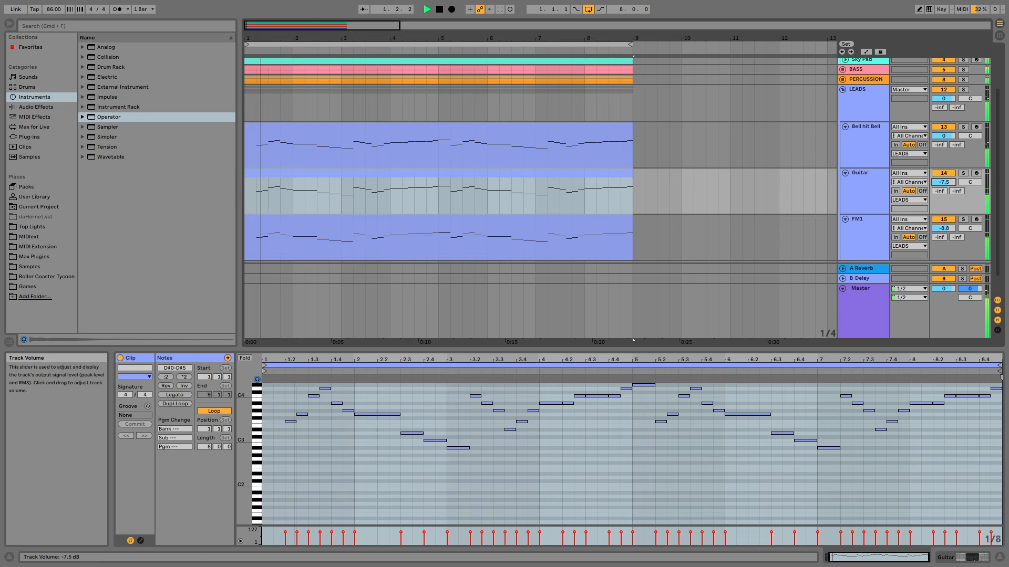
pyautogui.click(845, 219)
pyautogui.click(845, 173)
pyautogui.click(845, 127)
pyautogui.press('space')
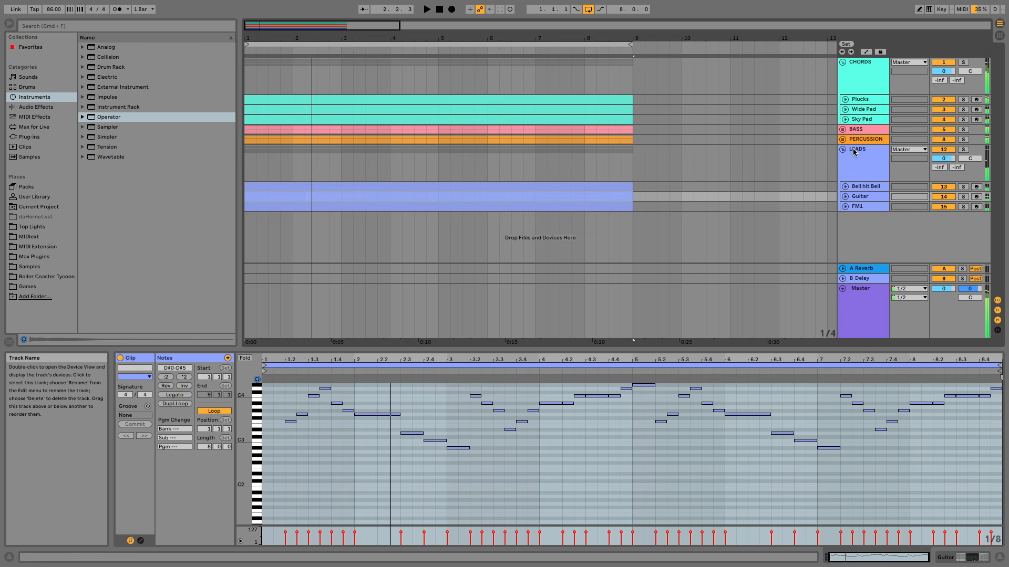
# Step: Add an EQ Eight audio effect to the LEADS group
pyautogui.click(855, 152)
pyautogui.click(36, 108)
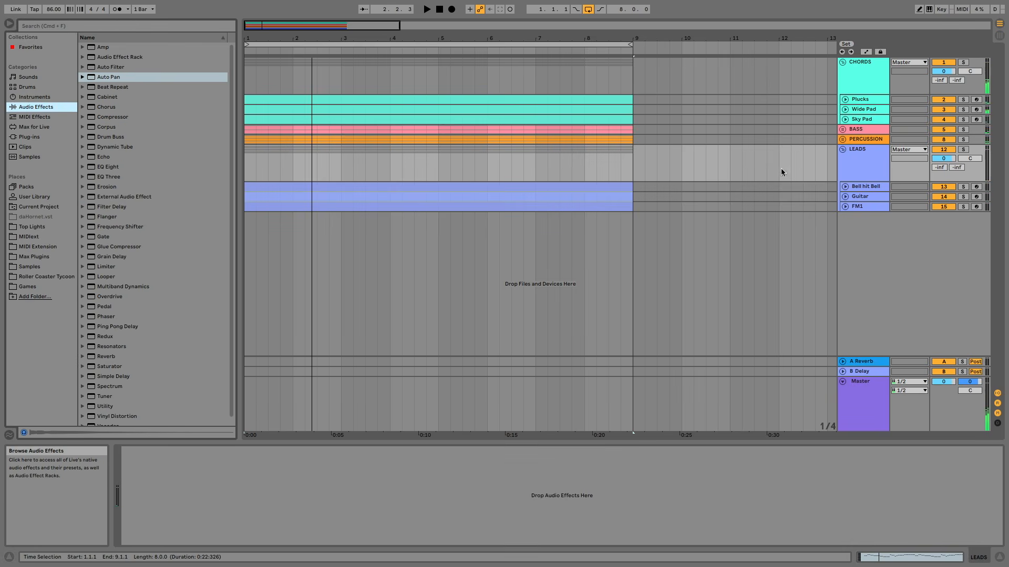
pyautogui.click(103, 167)
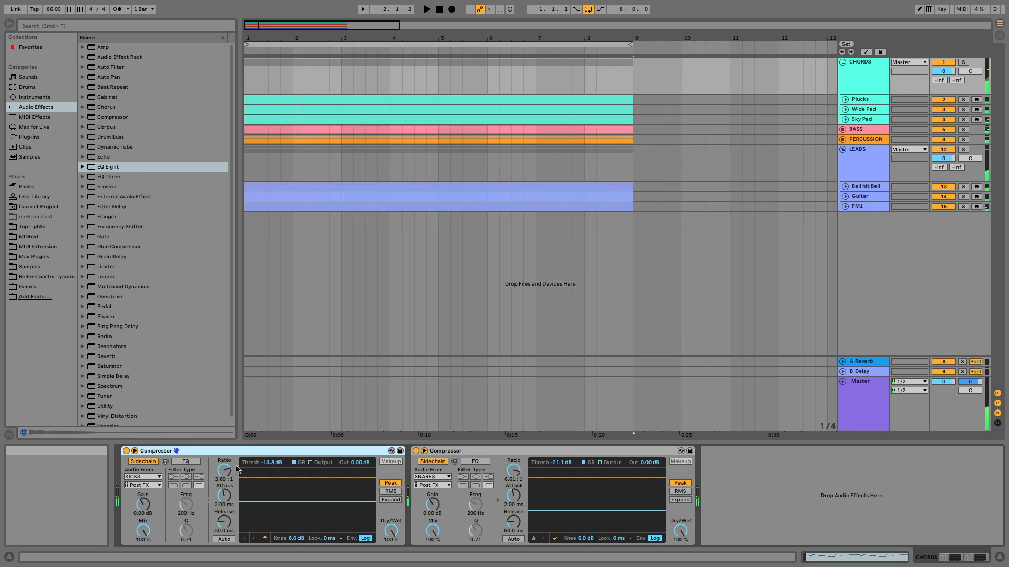
# Step: Copy both sidechain compressors from the CHORDS group and paste them after the EQ Eight on the LEADS group
pyautogui.keyDown('shift'); pyautogui.click(477, 453); pyautogui.keyUp('shift')
pyautogui.press('super+c')
pyautogui.click(861, 158)
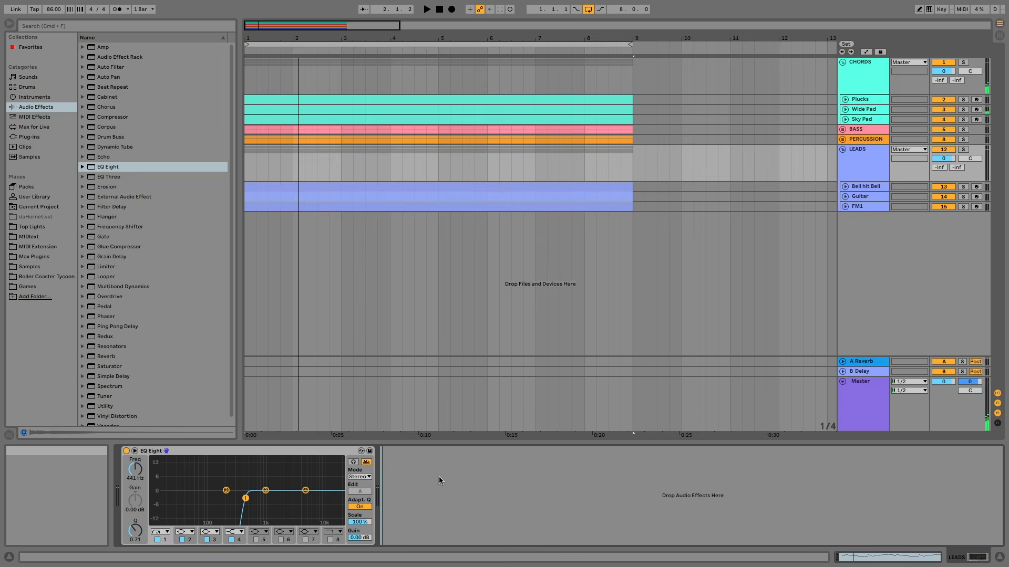
pyautogui.press('super+v')
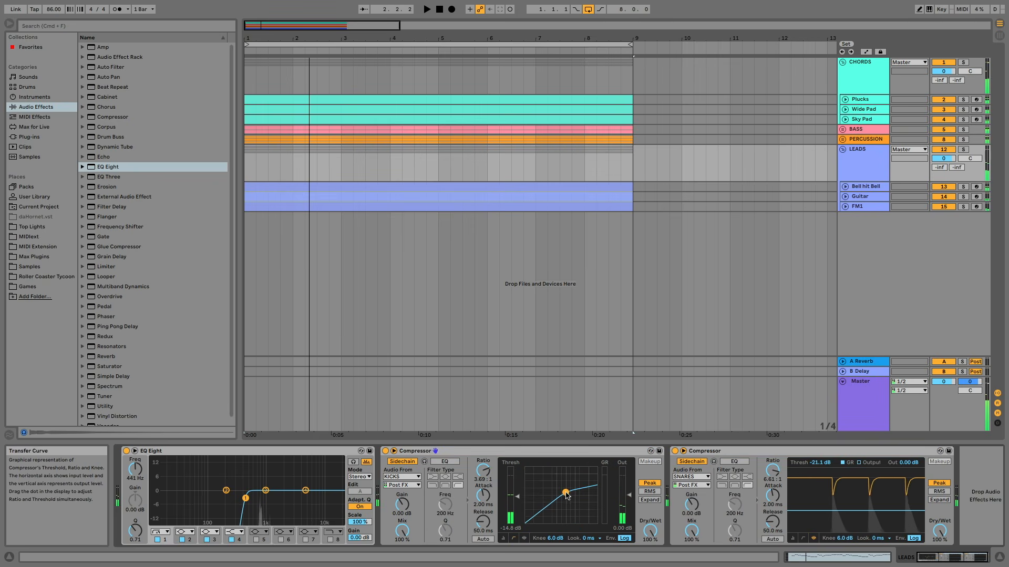
# Step: Set the LEADS compressor keyed from KICKS to -19.0 dB threshold and 1.23:1 ratio, and the SNARES one to -19.3 dB and 1.74:1
pyautogui.moveTo(565, 493); pyautogui.dragTo(559, 497)
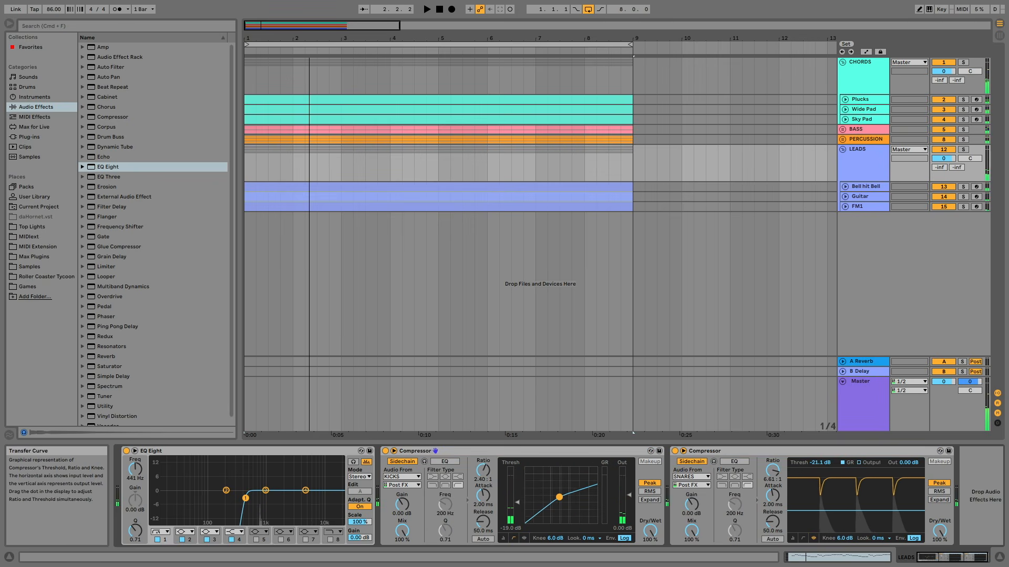
pyautogui.click(804, 538)
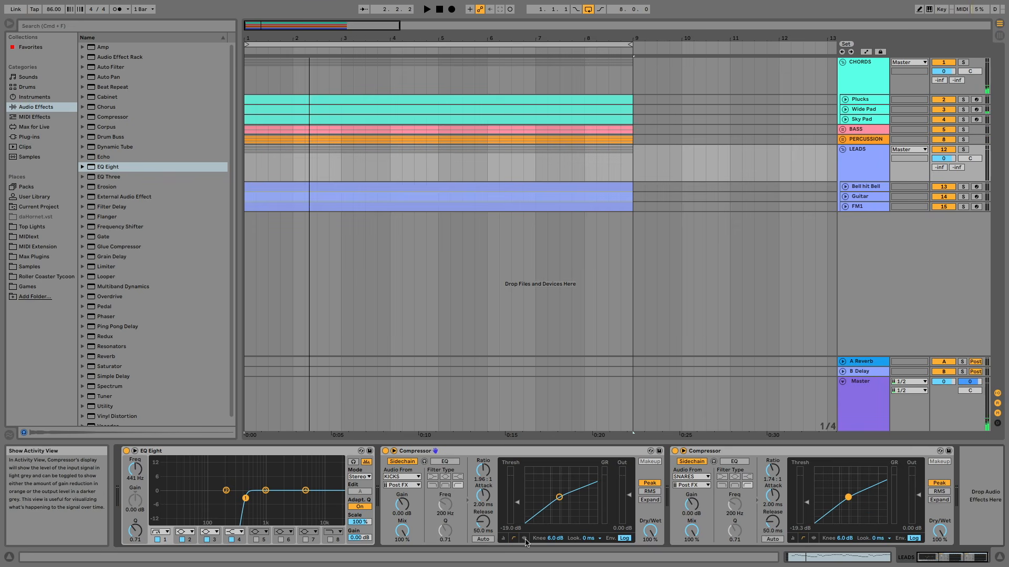
pyautogui.click(525, 539)
pyautogui.click(513, 538)
pyautogui.press('space')
pyautogui.moveTo(559, 497); pyautogui.dragTo(559, 497)
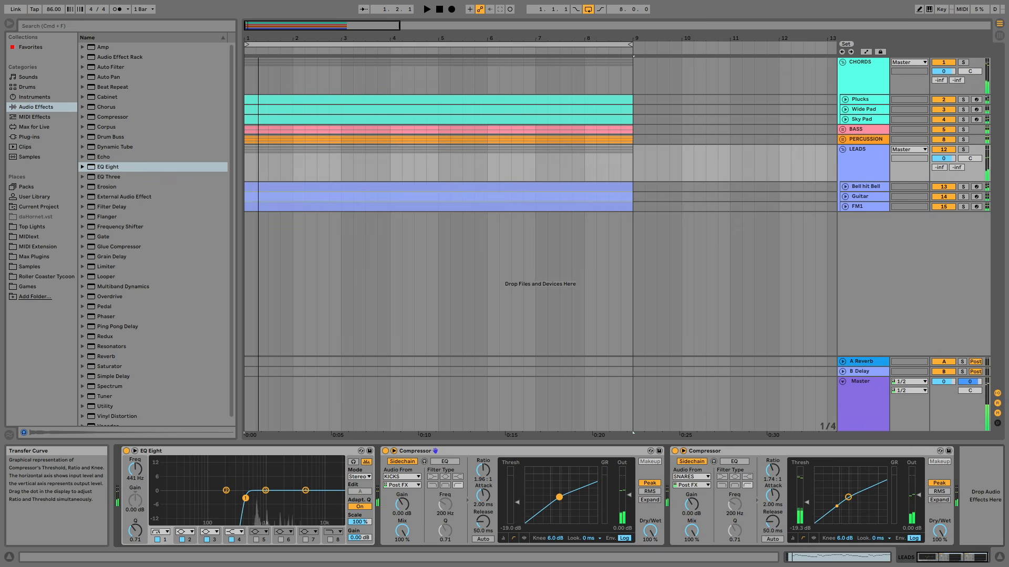
pyautogui.click(524, 538)
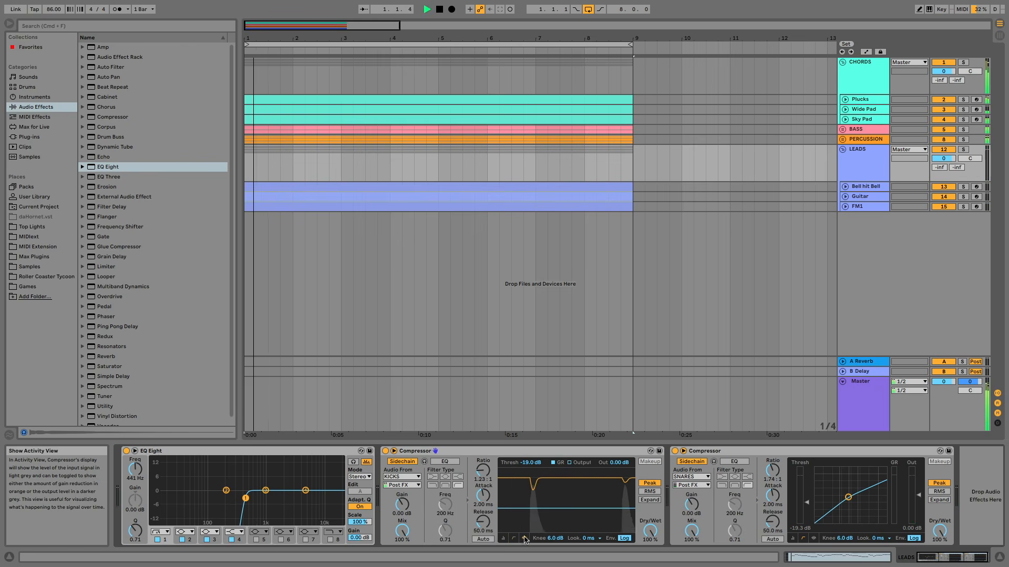
pyautogui.click(813, 539)
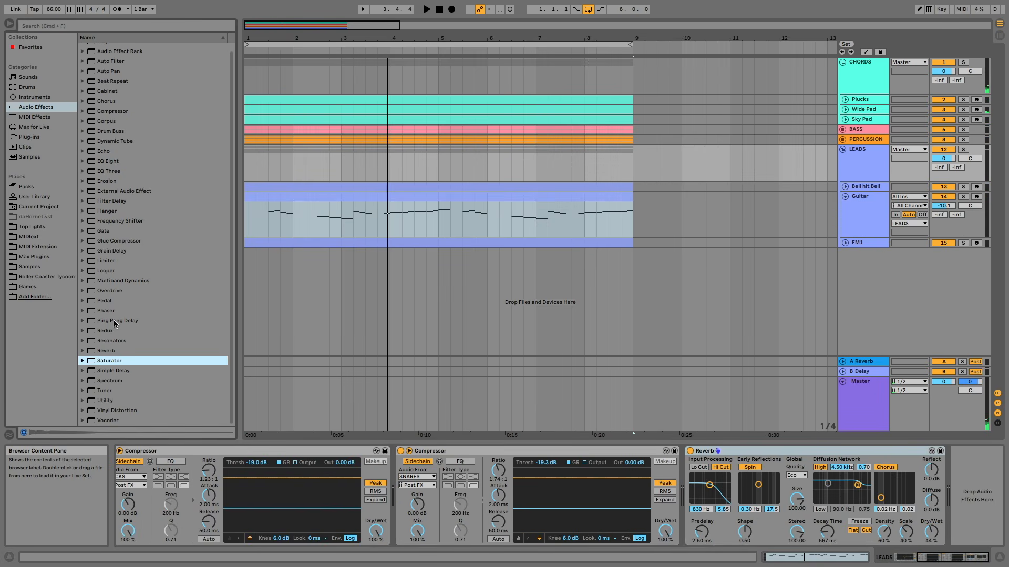
# Step: Add a Glue Compressor at the end of the LEADS effects chain with threshold -18.4 dB and makeup 4.76 dB
pyautogui.moveTo(119, 240); pyautogui.dragTo(982, 496)
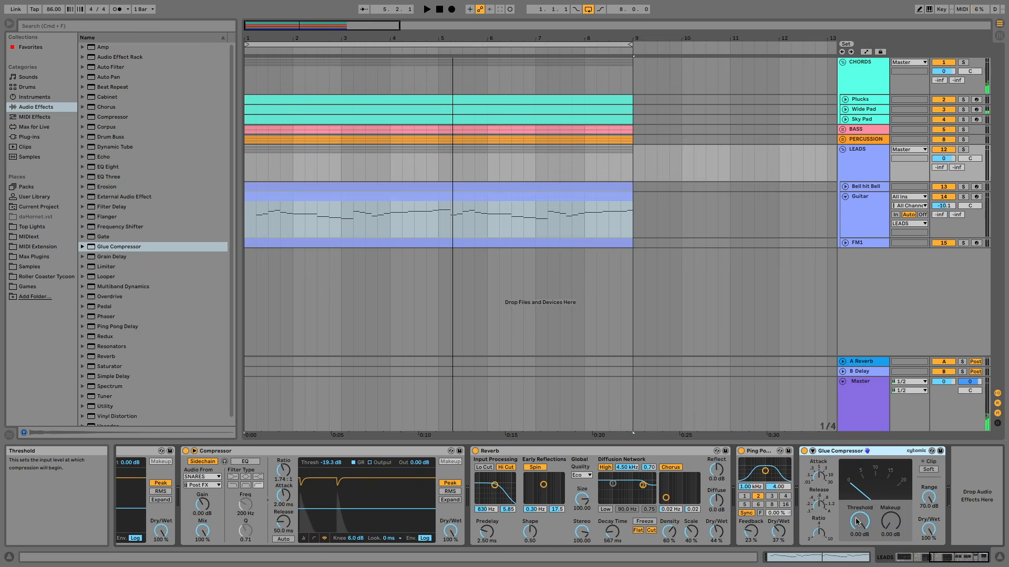
pyautogui.moveTo(856, 521); pyautogui.dragTo(856, 563)
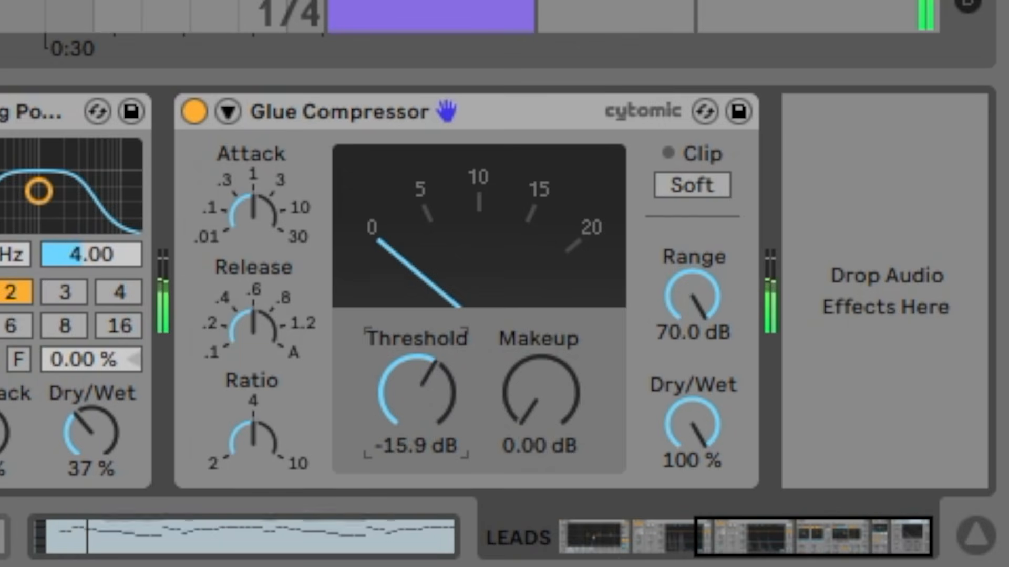
pyautogui.moveTo(416, 391); pyautogui.dragTo(417, 407)
pyautogui.moveTo(507, 397); pyautogui.dragTo(519, 370)
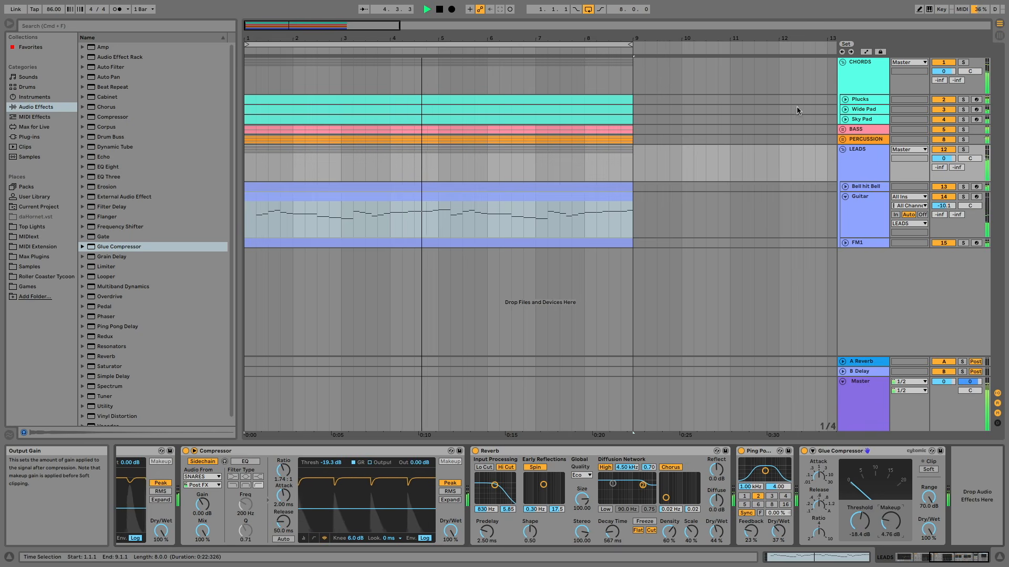
# Step: Fold the Guitar track and select the Hihat-SessionDry pad in the percussion Drum Rack
pyautogui.click(845, 197)
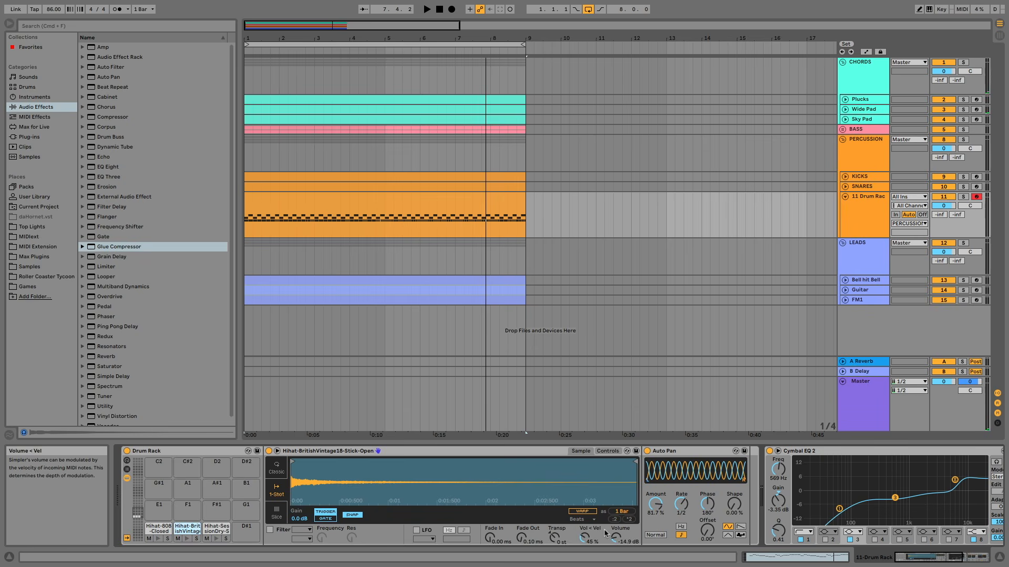
pyautogui.click(217, 527)
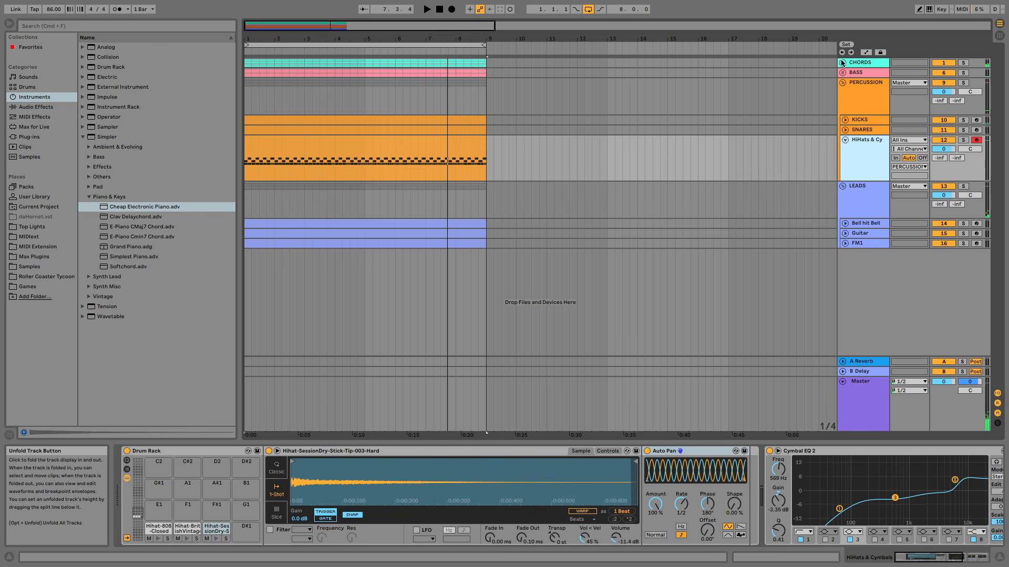
# Step: Check the tracks inside the CHORDS group, then fold CHORDS, the HiHats & Cymbals track and the PERCUSSION group during playback
pyautogui.click(842, 62)
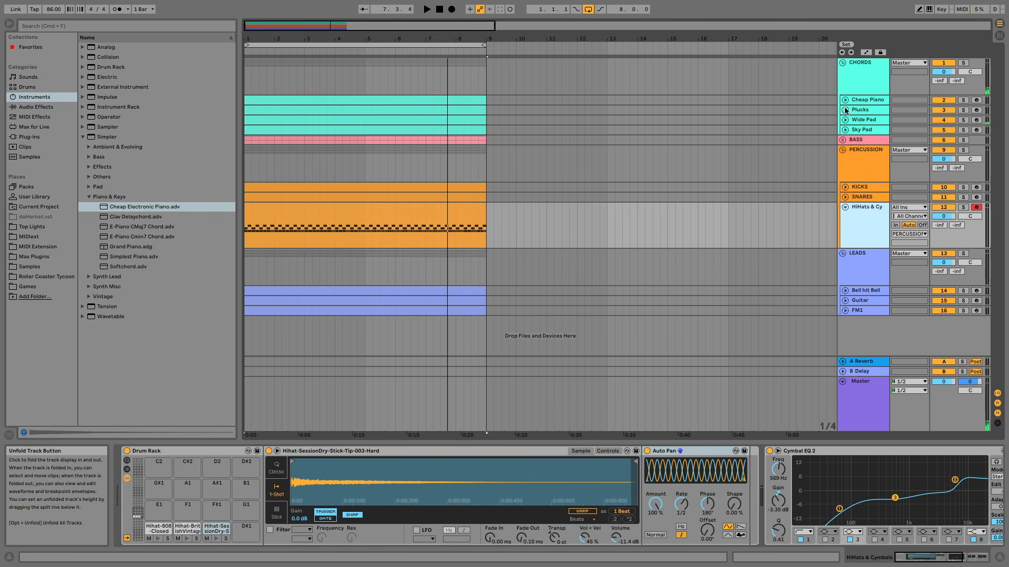
pyautogui.click(845, 110)
pyautogui.click(842, 63)
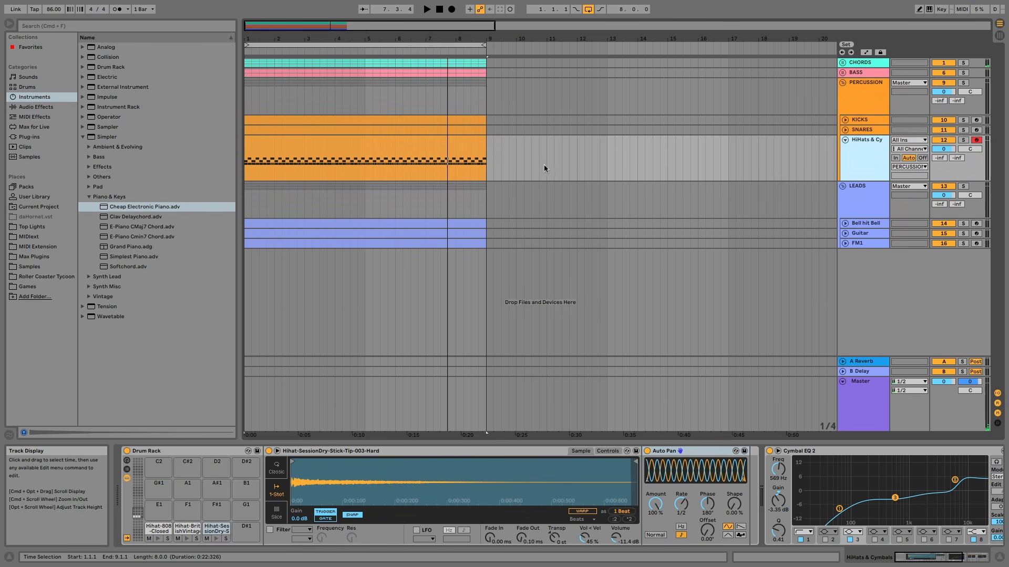
pyautogui.click(428, 148)
pyautogui.press('space')
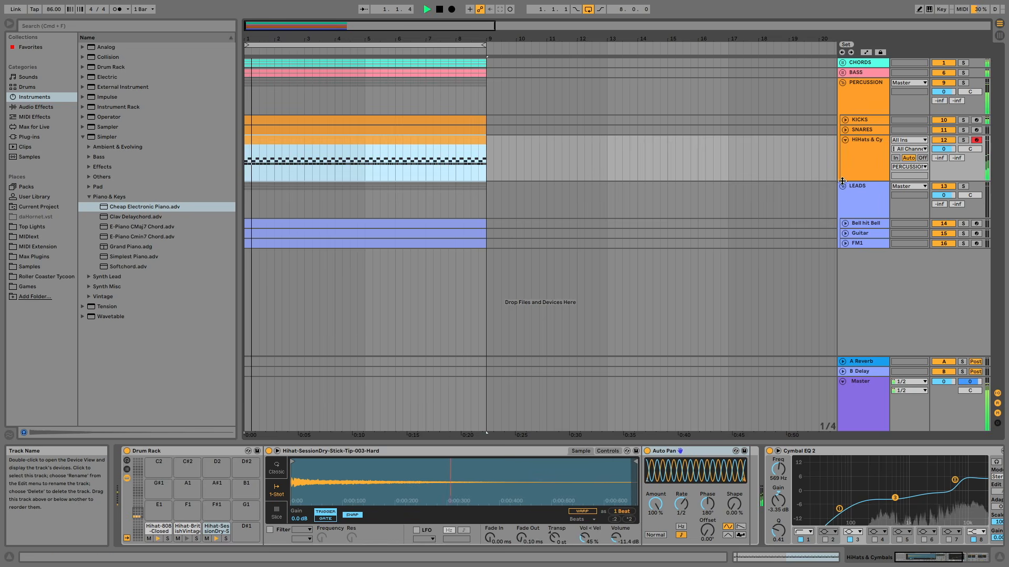
pyautogui.click(843, 139)
pyautogui.click(842, 83)
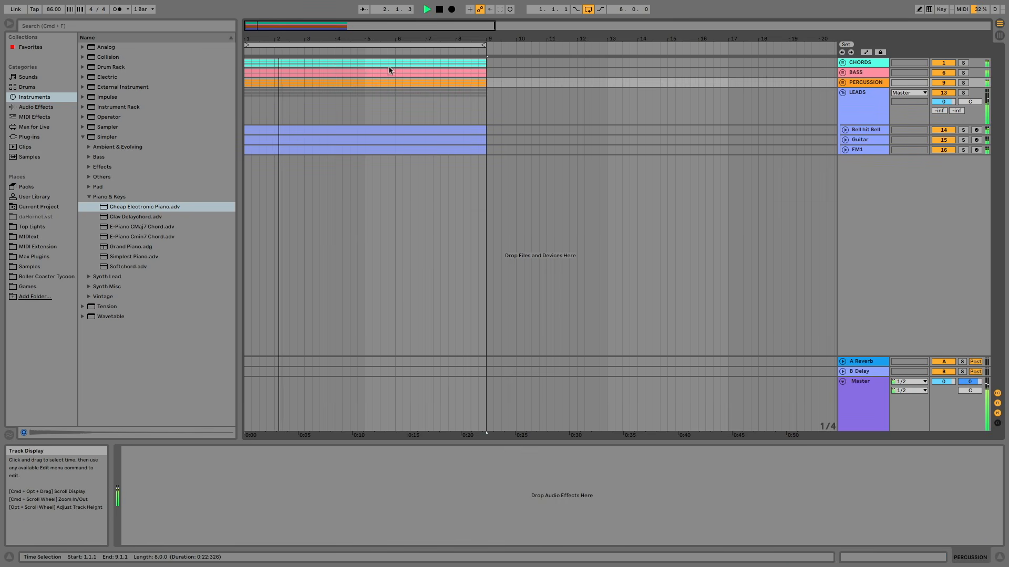
# Step: Stop playback and turn off looping for the eight-bar arrangement section
pyautogui.moveTo(253, 26); pyautogui.dragTo(251, 40)
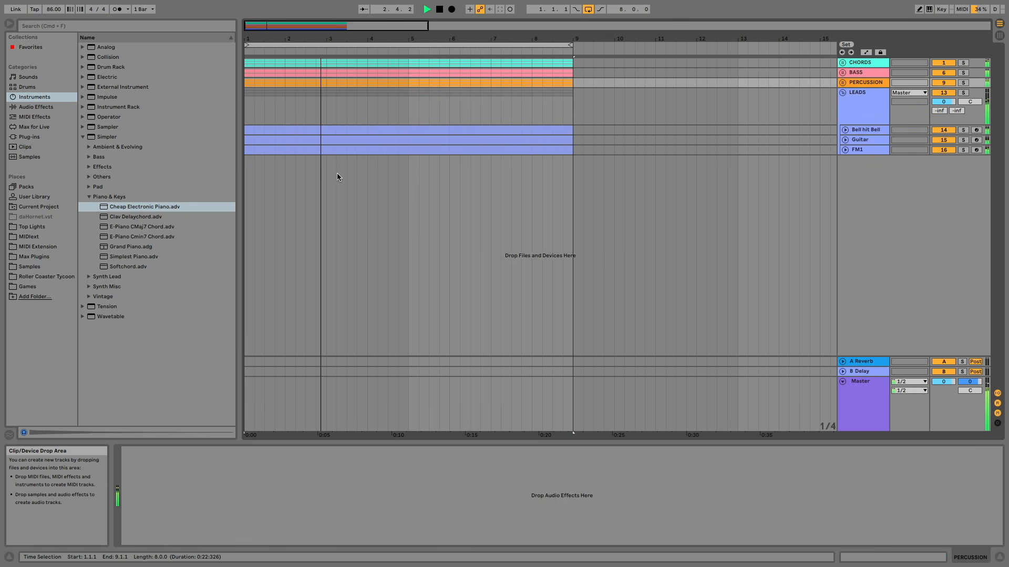
pyautogui.press('space')
pyautogui.rightClick(309, 46)
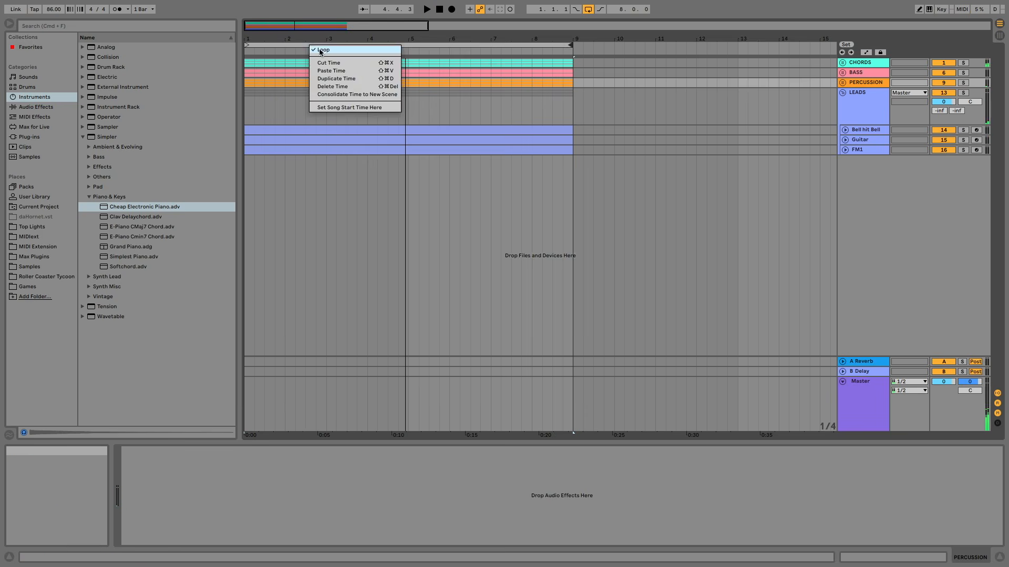
pyautogui.click(321, 50)
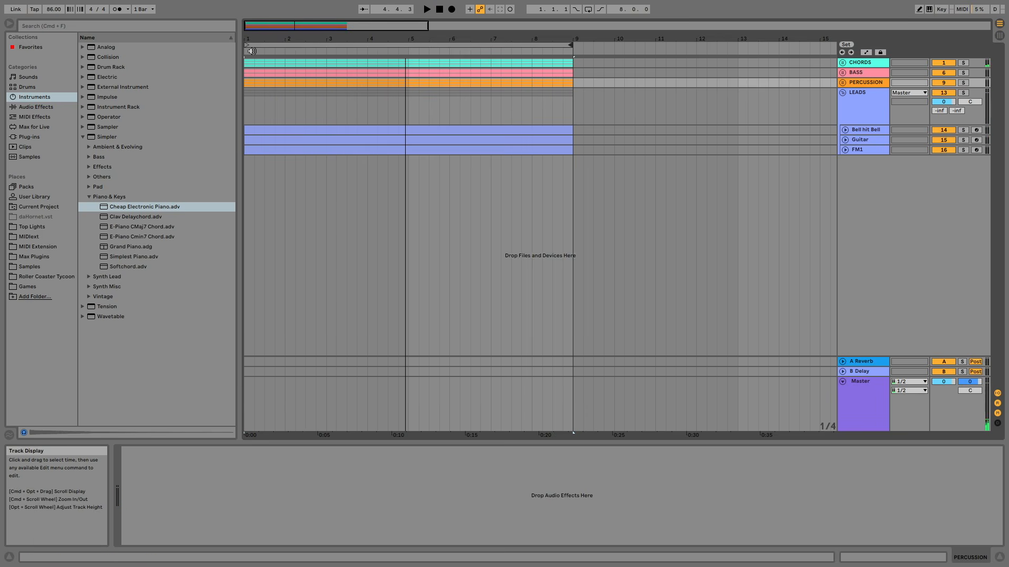
pyautogui.moveTo(250, 39); pyautogui.dragTo(250, 30)
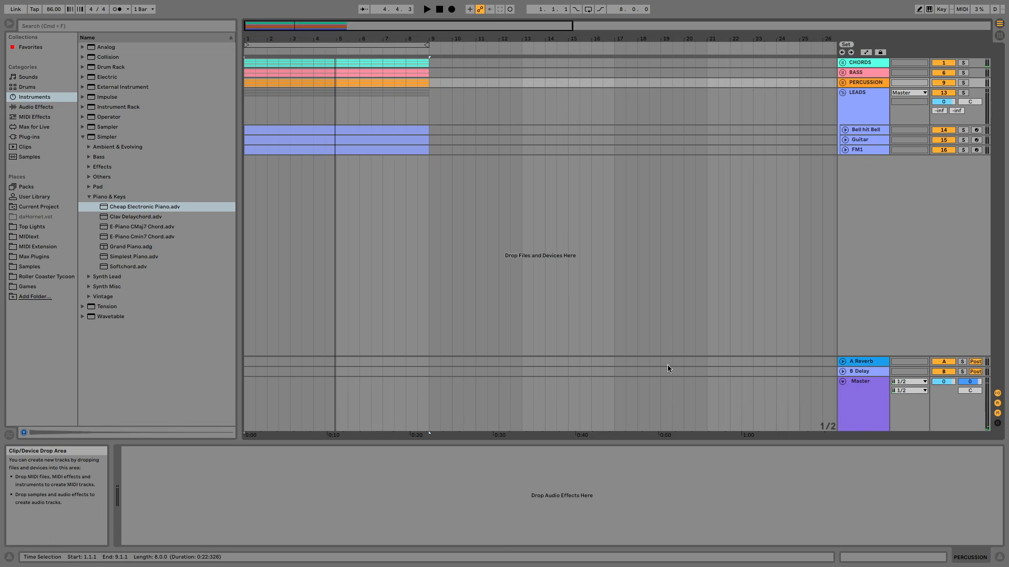
pyautogui.hscroll(10, 592, 360)
pyautogui.hscroll(-10, 595, 352)
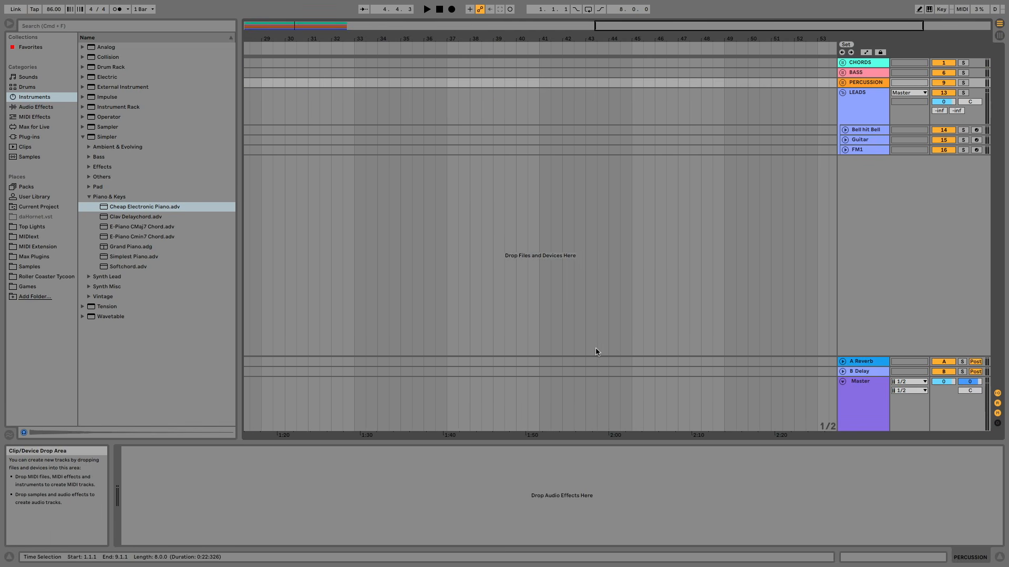
# Step: Copy the eight-bar section of all tracks to bar 9 and delete the original clips in bars 1 to 8
pyautogui.scroll(-3, 248, 65)
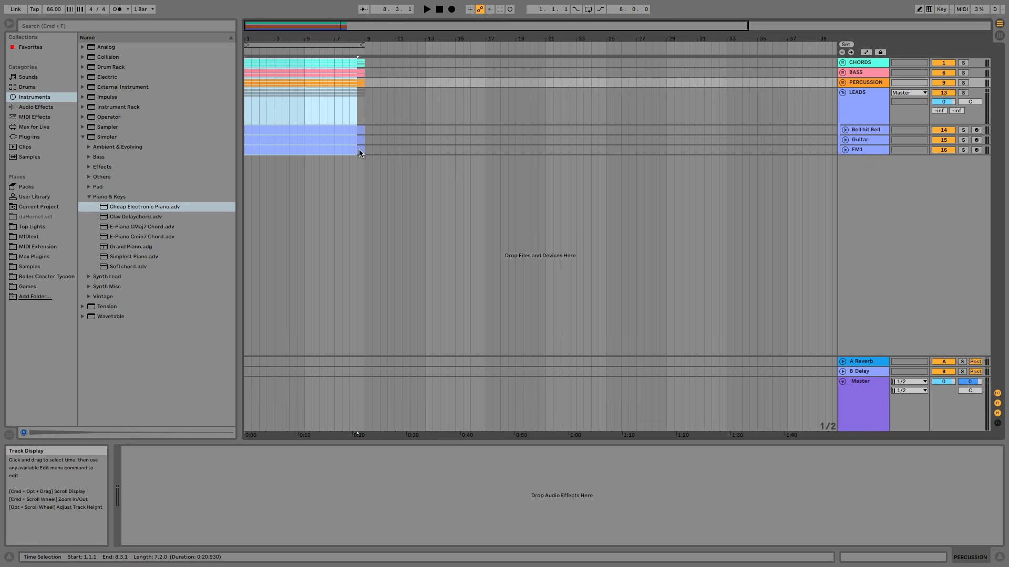
pyautogui.click(338, 126)
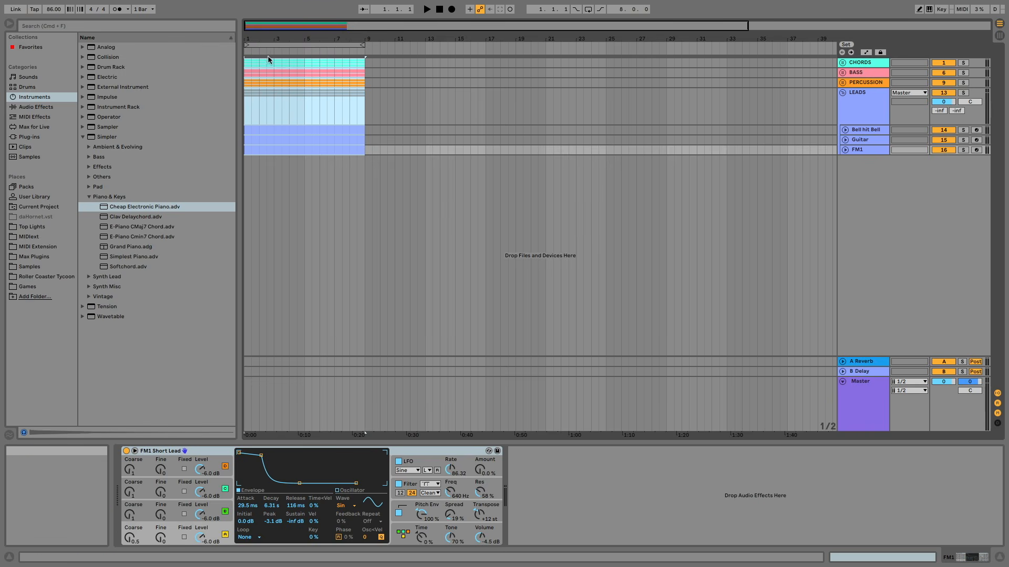
pyautogui.moveTo(269, 60); pyautogui.dragTo(364, 150)
pyautogui.click(366, 62)
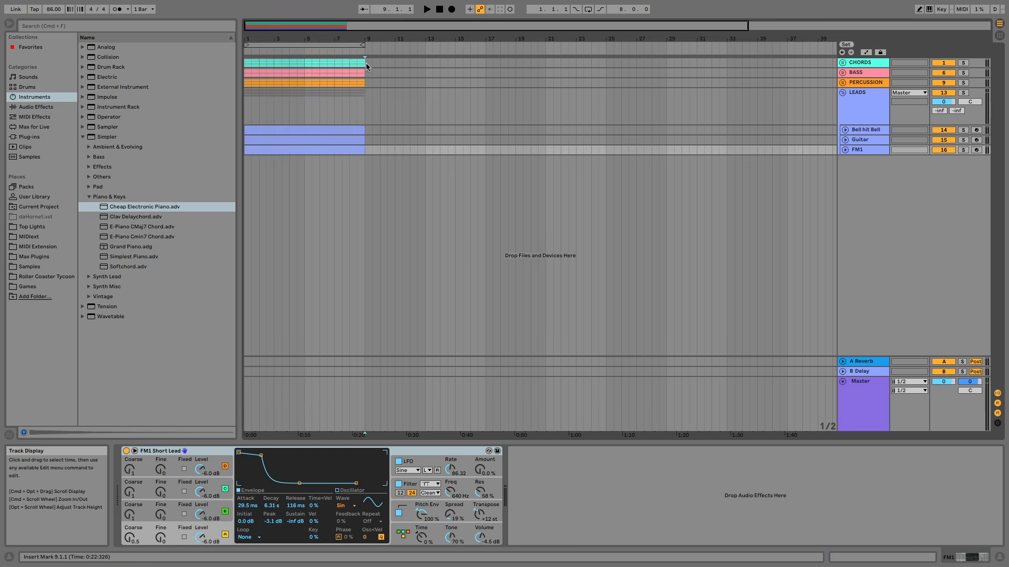
pyautogui.press('super+v')
pyautogui.moveTo(364, 66); pyautogui.dragTo(245, 155)
pyautogui.press('Delete')
# Step: Unfold the CHORDS group and copy the Wide Pad clip from bar 9 to bar 1
pyautogui.click(303, 62)
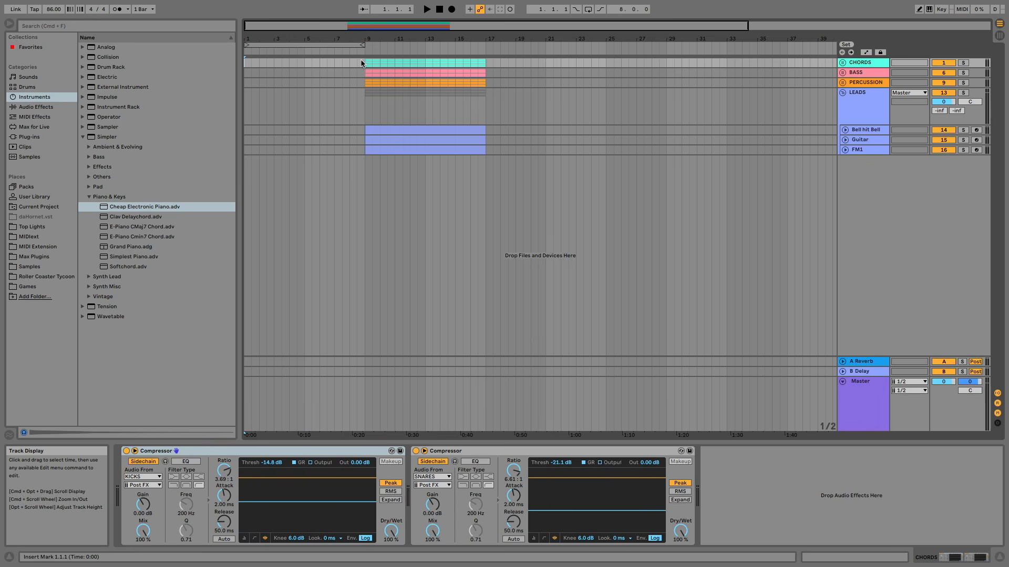
pyautogui.moveTo(345, 38); pyautogui.dragTo(403, 58)
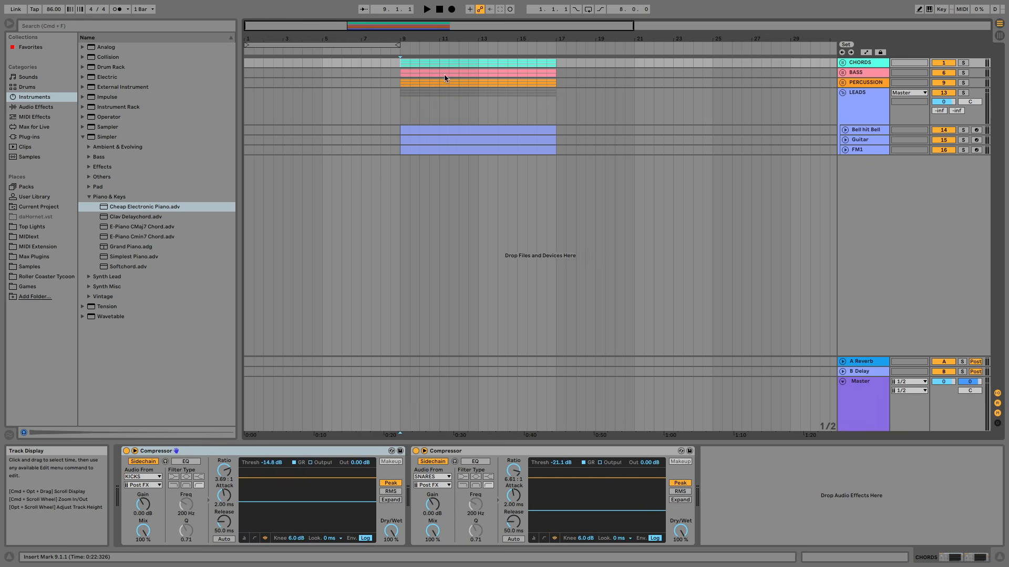
pyautogui.press('u')
pyautogui.press('space')
pyautogui.click(845, 156)
pyautogui.click(440, 163)
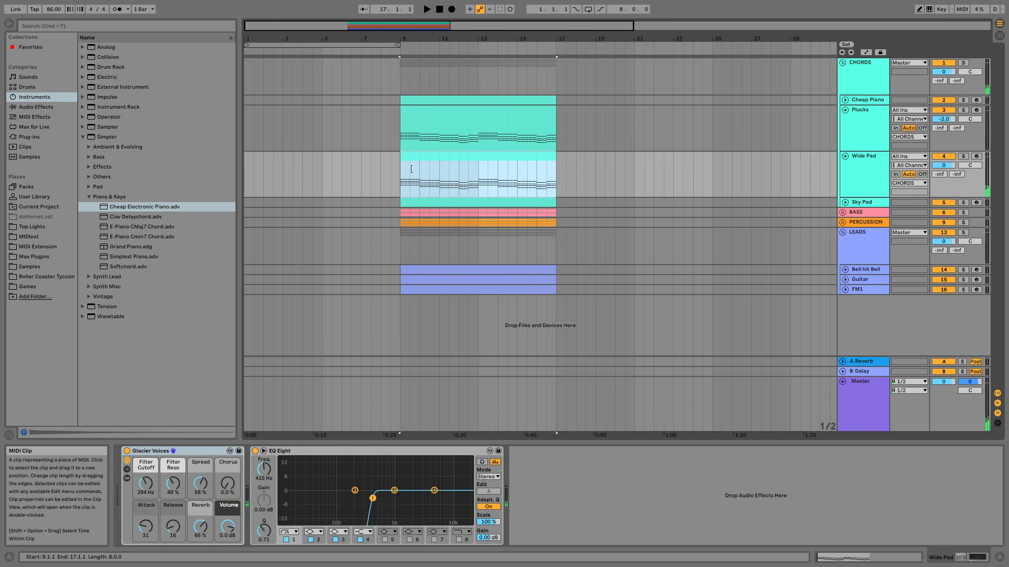
pyautogui.click(248, 173)
pyautogui.press('super+v')
pyautogui.press('space')
# Step: Copy the Sky Pad clip to bar 1 and unfold the Sky Pad and Cheap Piano tracks
pyautogui.click(249, 202)
pyautogui.press('super+v')
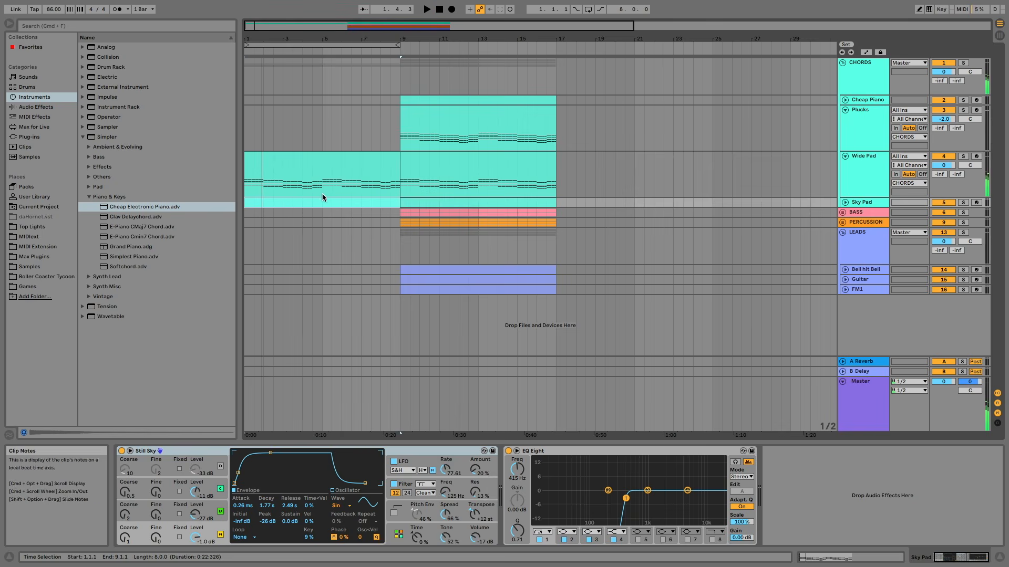
pyautogui.press('space')
pyautogui.press('space')
pyautogui.click(844, 202)
pyautogui.click(845, 100)
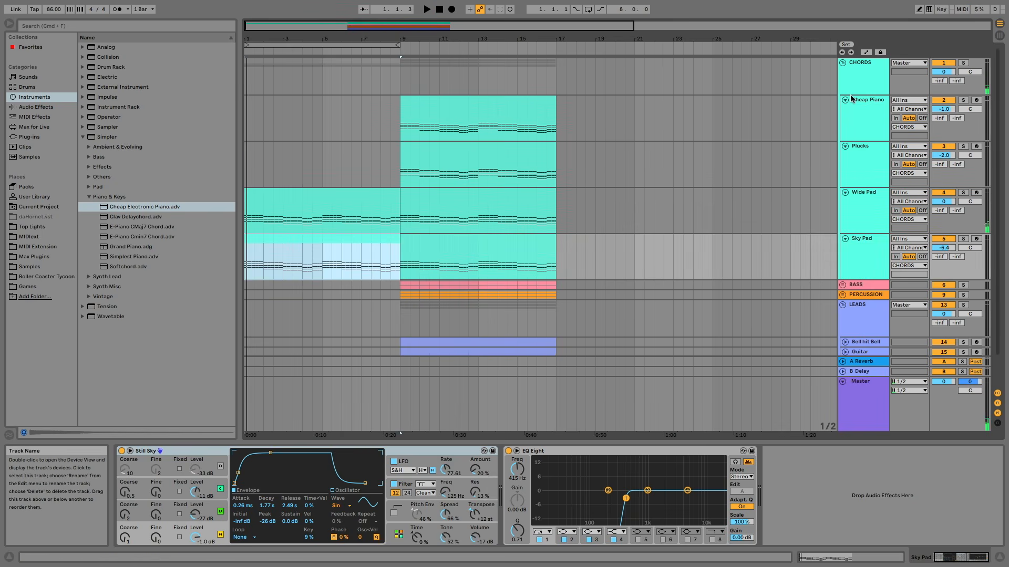
# Step: Show automation and draw a CHORDS group volume ramp from -10 dB at bar 1 to 0 dB at bar 9
pyautogui.click(323, 118)
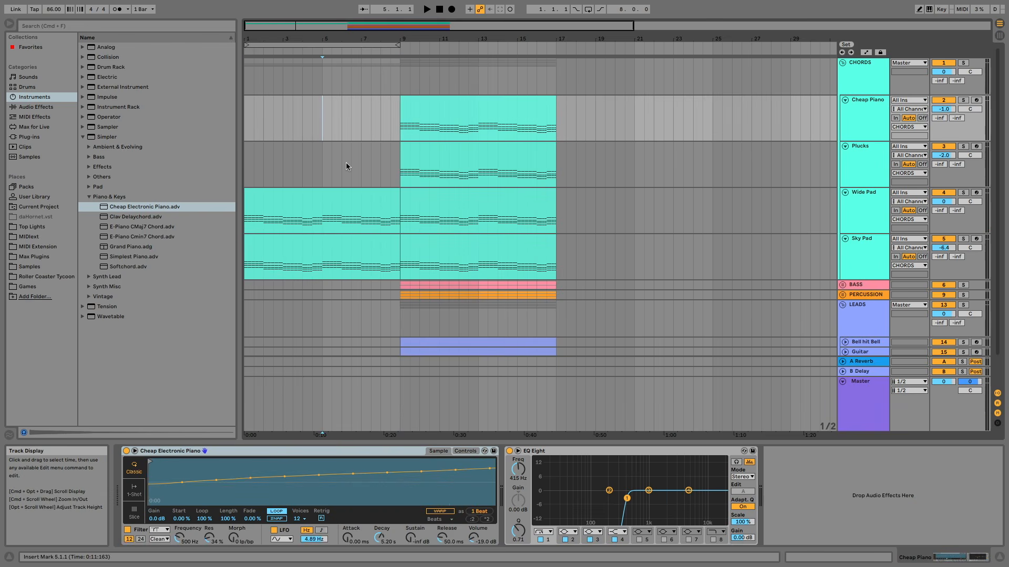
pyautogui.press('a')
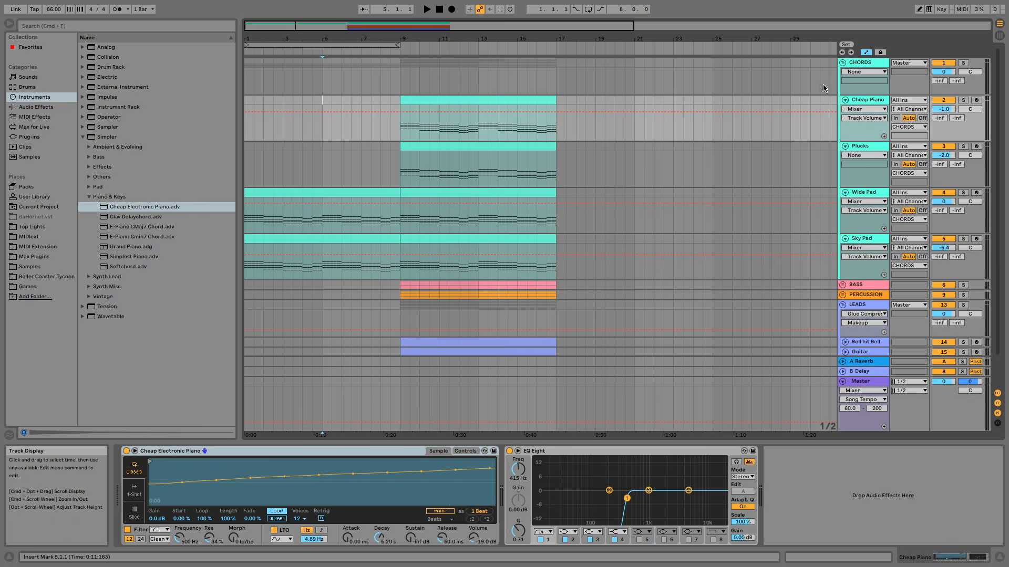
pyautogui.click(864, 64)
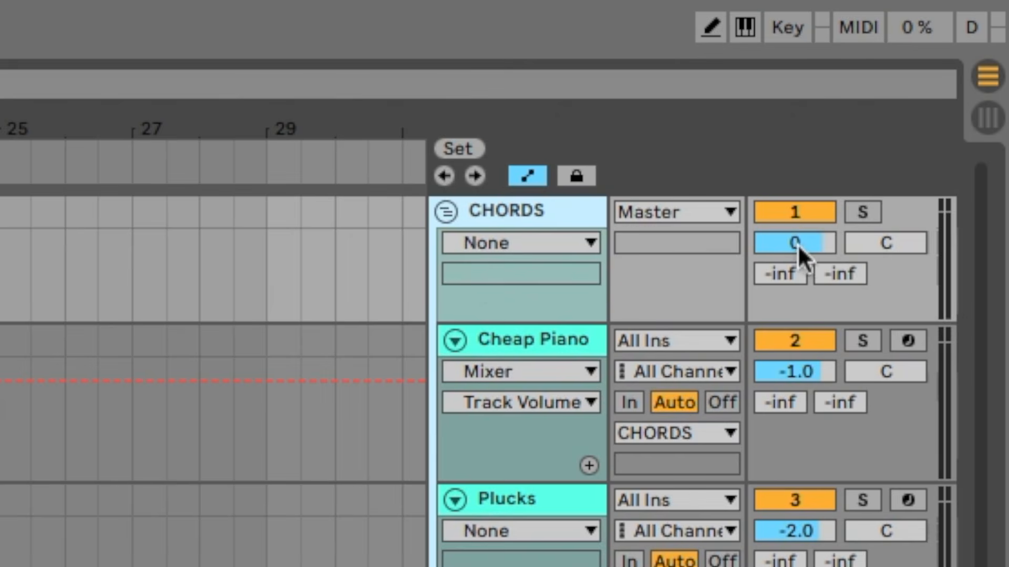
pyautogui.click(798, 244)
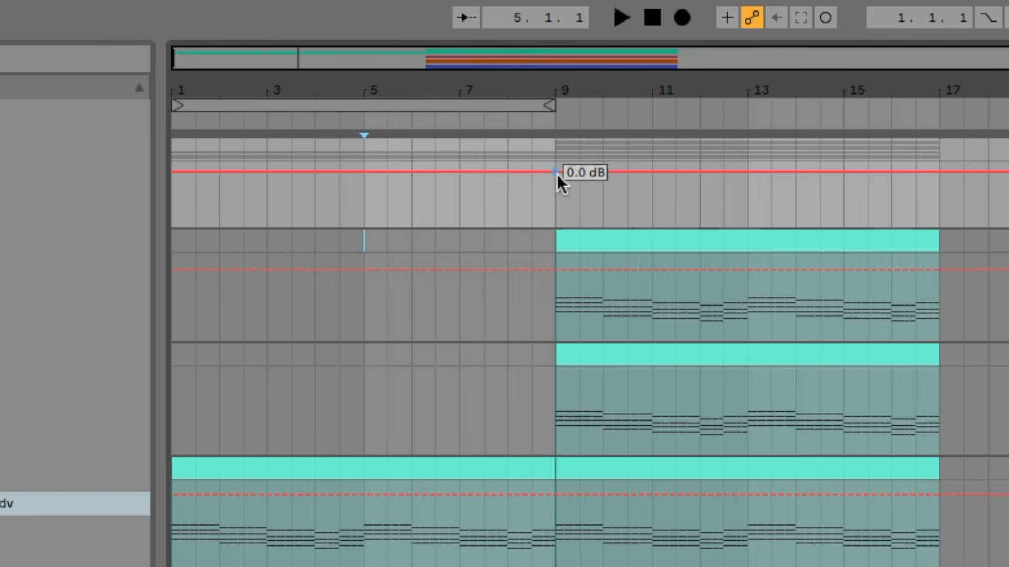
pyautogui.click(557, 174)
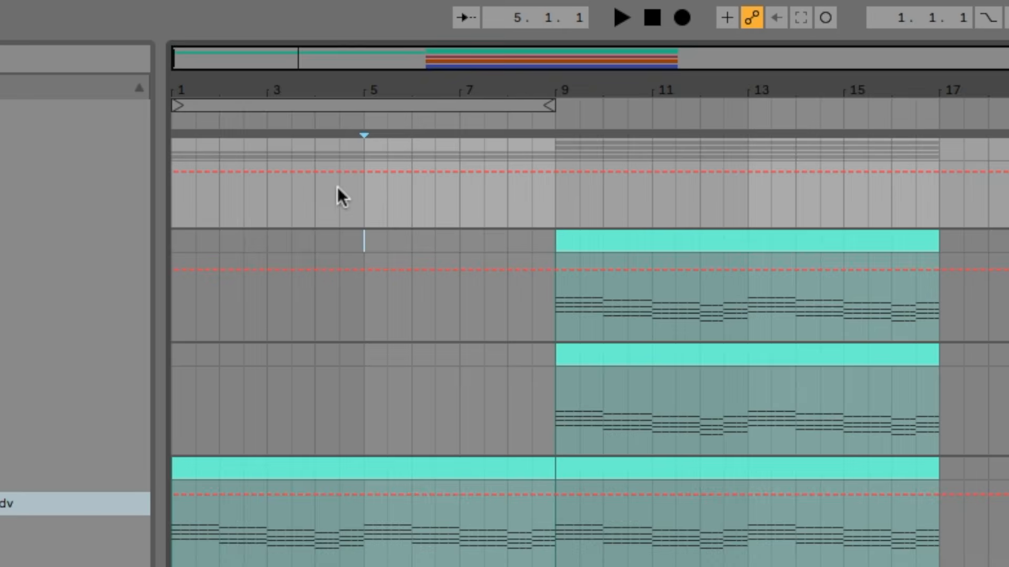
pyautogui.click(556, 172)
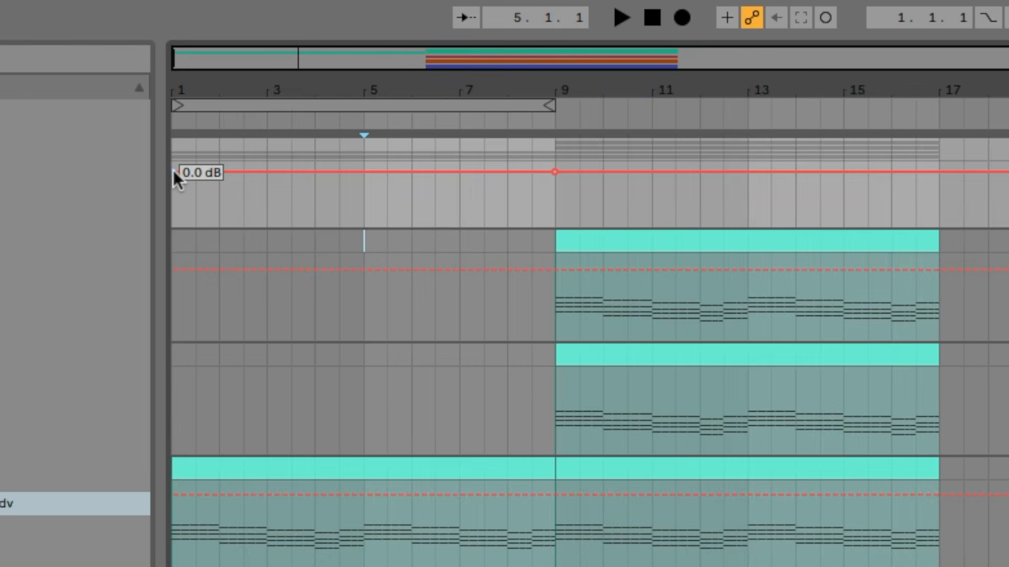
pyautogui.moveTo(174, 173); pyautogui.dragTo(174, 188)
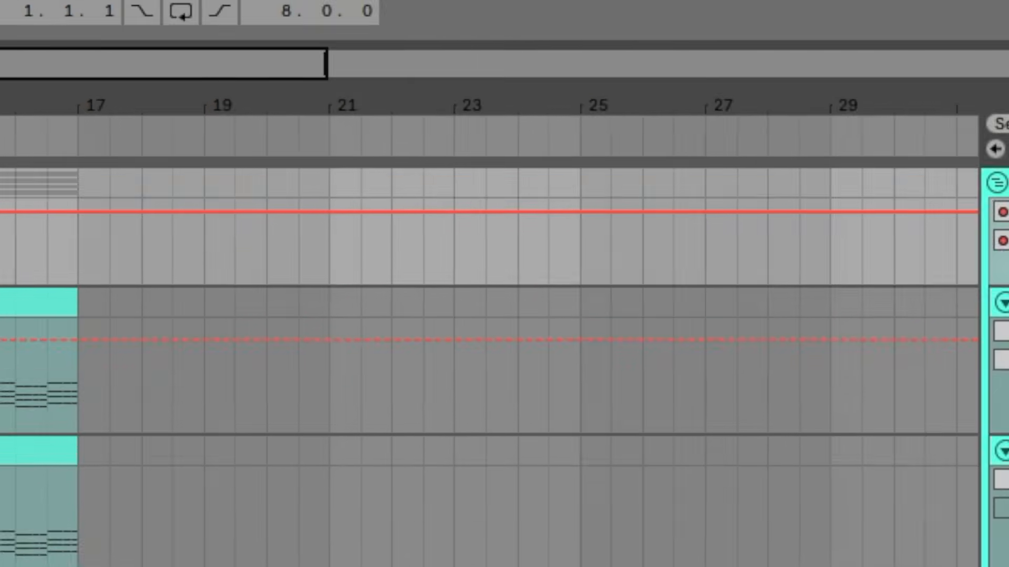
# Step: Bend the CHORDS volume ramp between bars 1 and 9 into a curve that rises slowly at first
pyautogui.press('space')
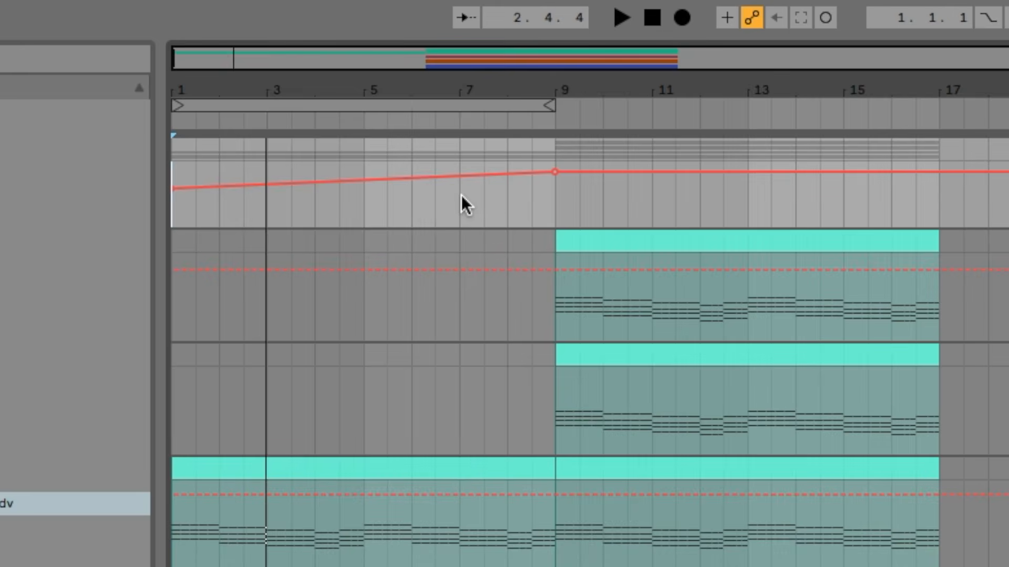
pyautogui.moveTo(293, 194); pyautogui.dragTo(292, 174)
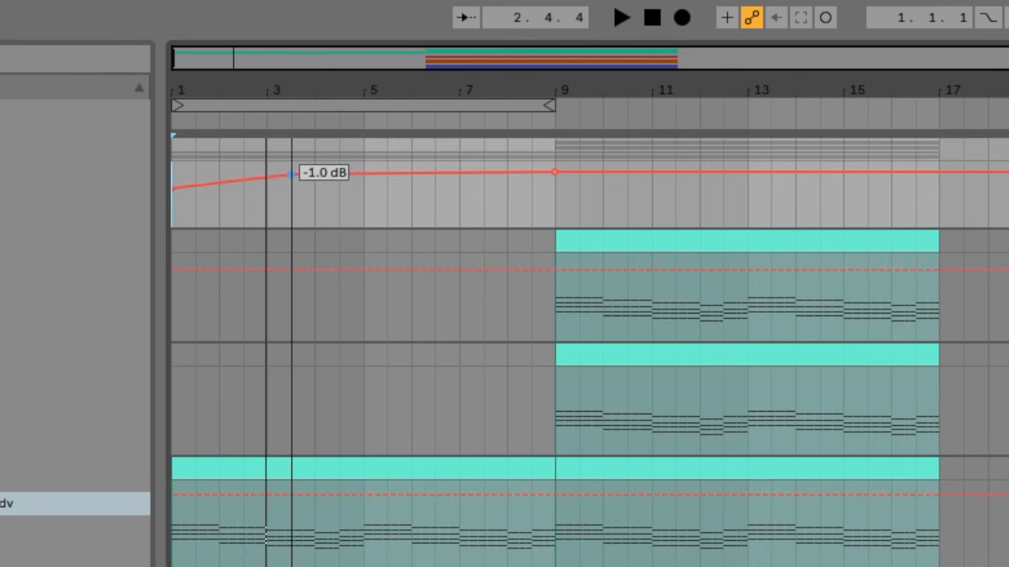
pyautogui.click(291, 174)
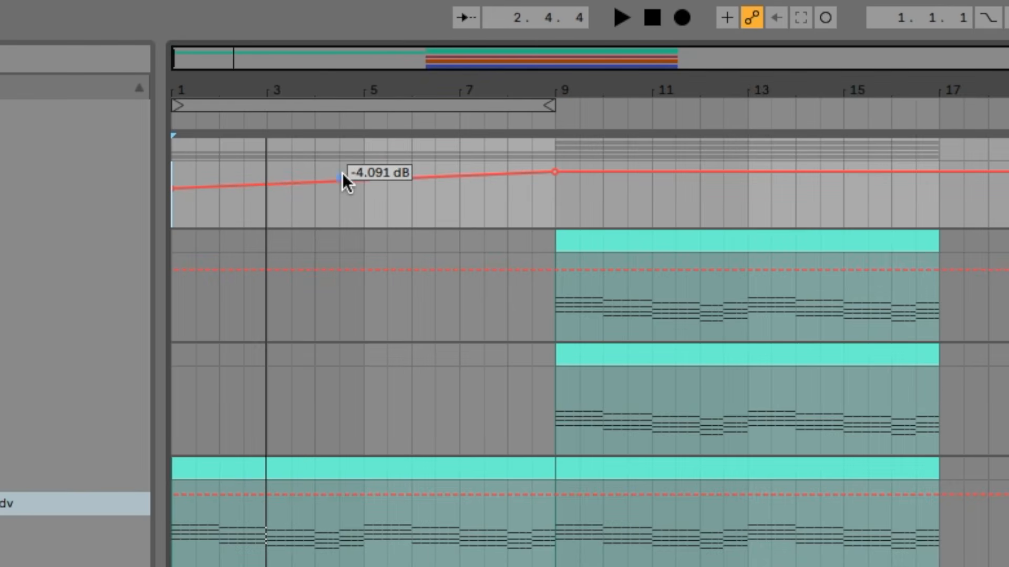
pyautogui.click(332, 184)
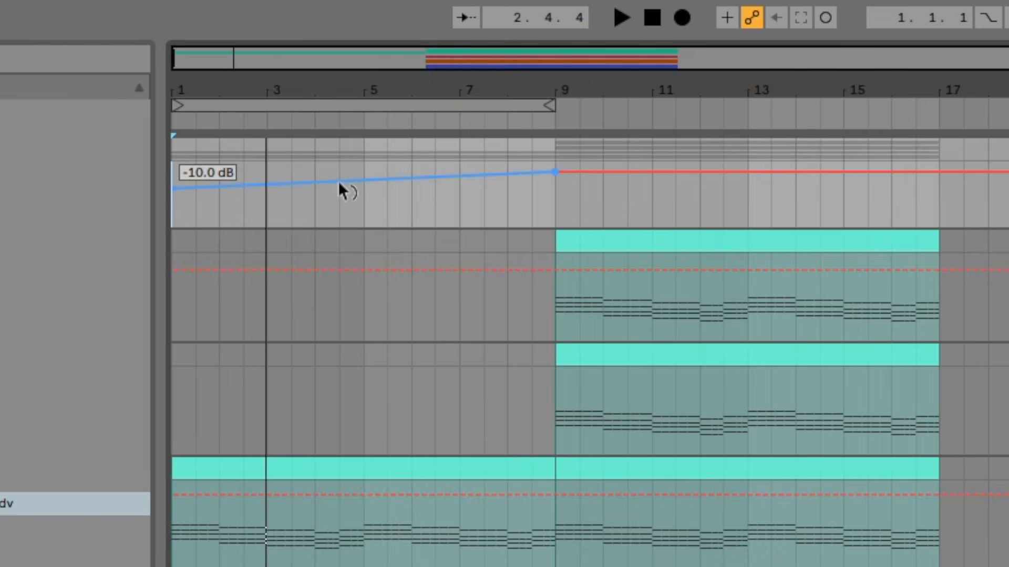
pyautogui.moveTo(339, 183); pyautogui.dragTo(424, 184)
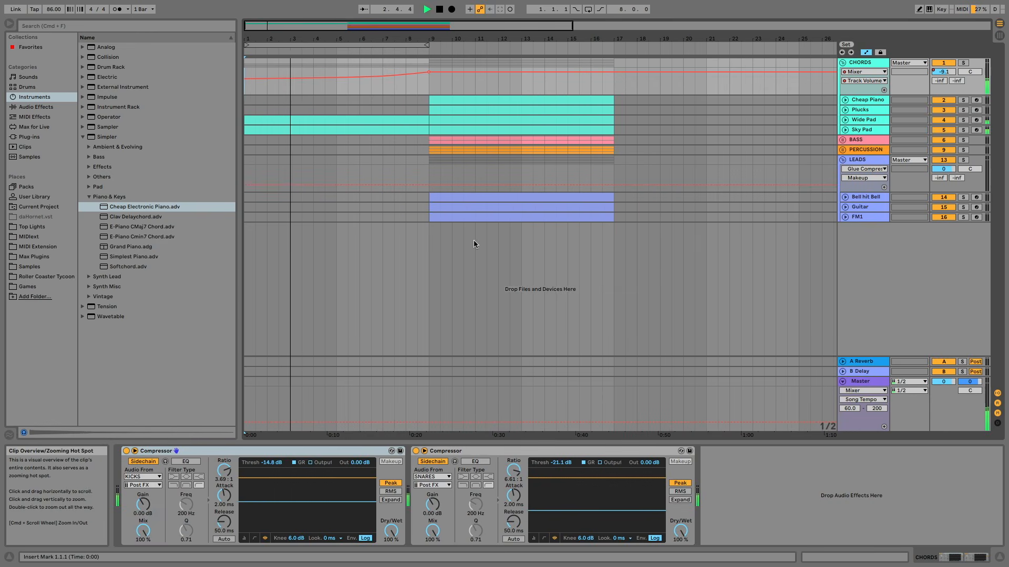
# Step: Copy the Bell hit Bell, Guitar and FM1 clips into the intro, keeping only bars 5 through 8
pyautogui.click(451, 197)
pyautogui.keyDown('shift'); pyautogui.click(459, 216); pyautogui.keyUp('shift')
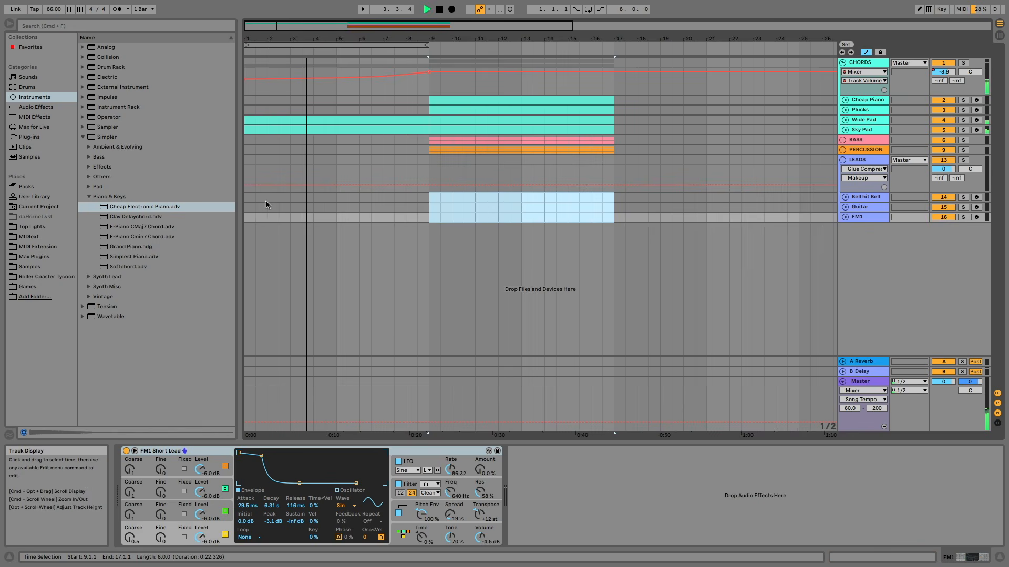
pyautogui.click(246, 196)
pyautogui.press('super+v')
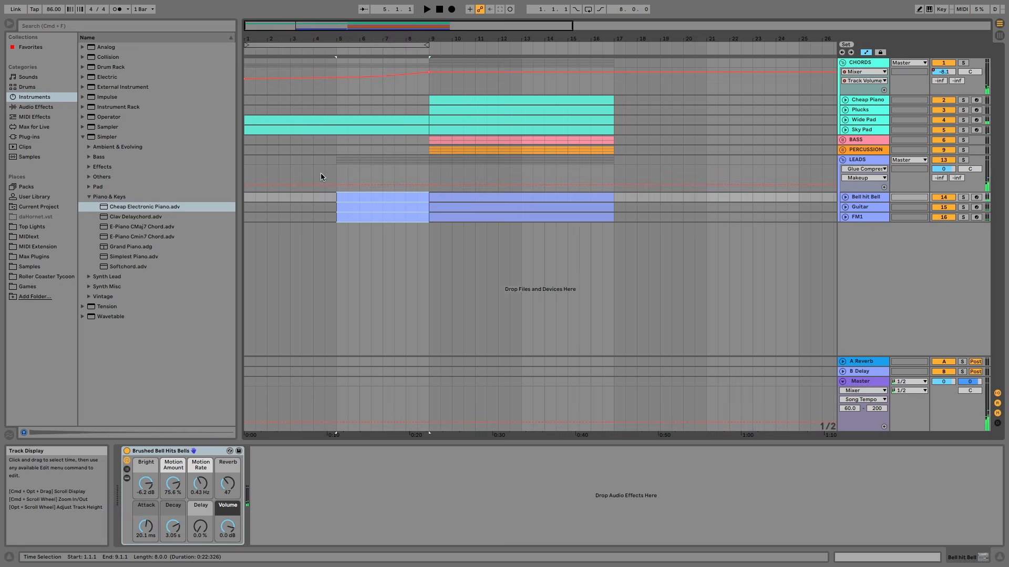
# Step: Automate the LEADS group volume with a curved rise from -15 dB at bar 5 to 0 dB at bar 9
pyautogui.click(325, 173)
pyautogui.click(944, 169)
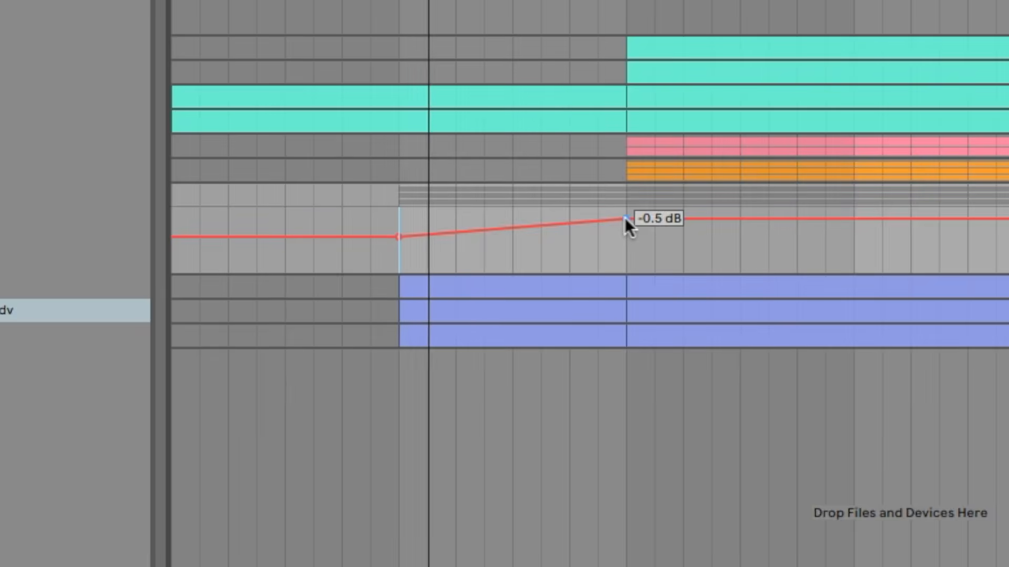
pyautogui.moveTo(428, 170); pyautogui.dragTo(429, 169)
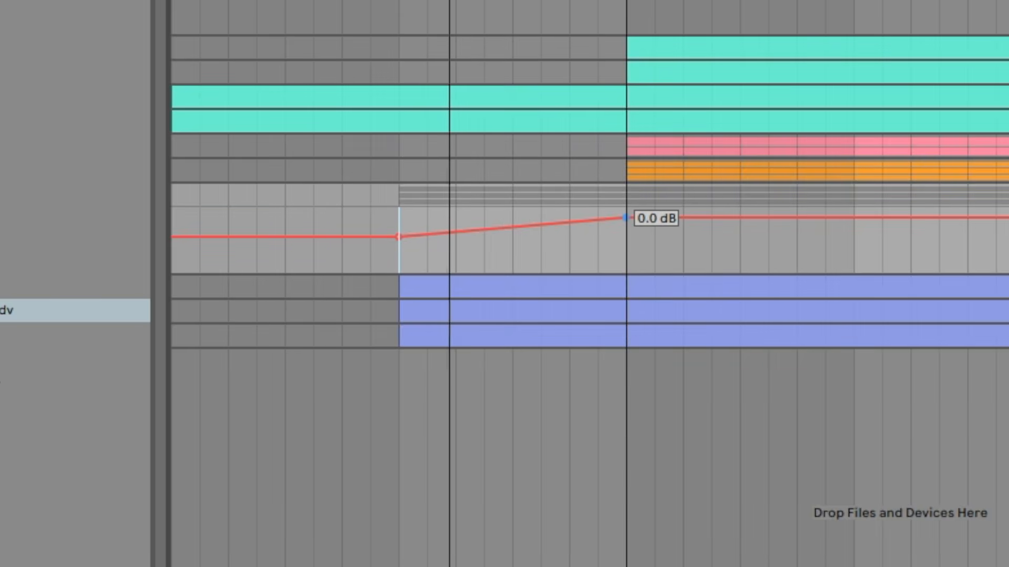
pyautogui.moveTo(398, 236); pyautogui.dragTo(398, 242)
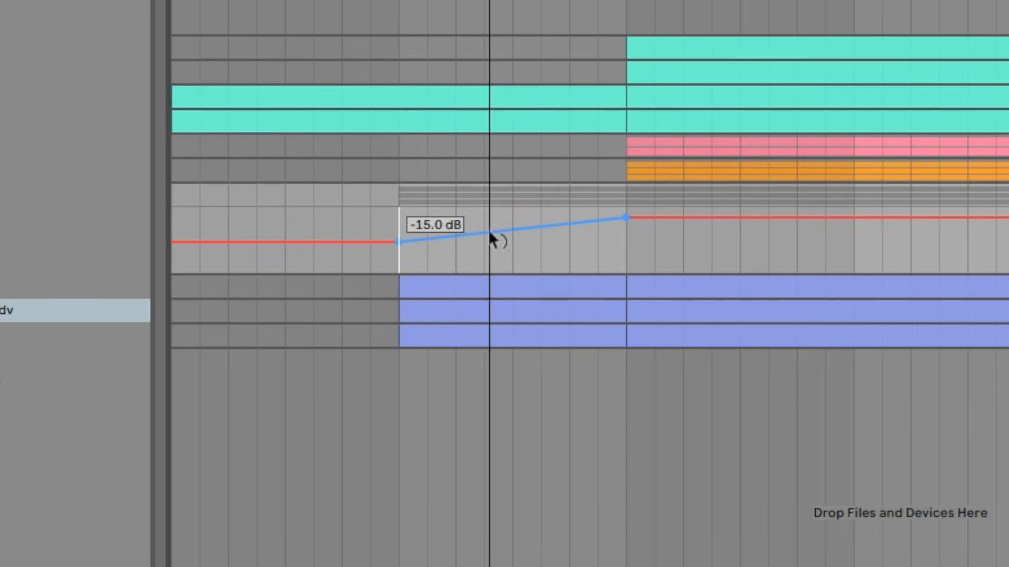
pyautogui.moveTo(492, 235); pyautogui.dragTo(491, 257)
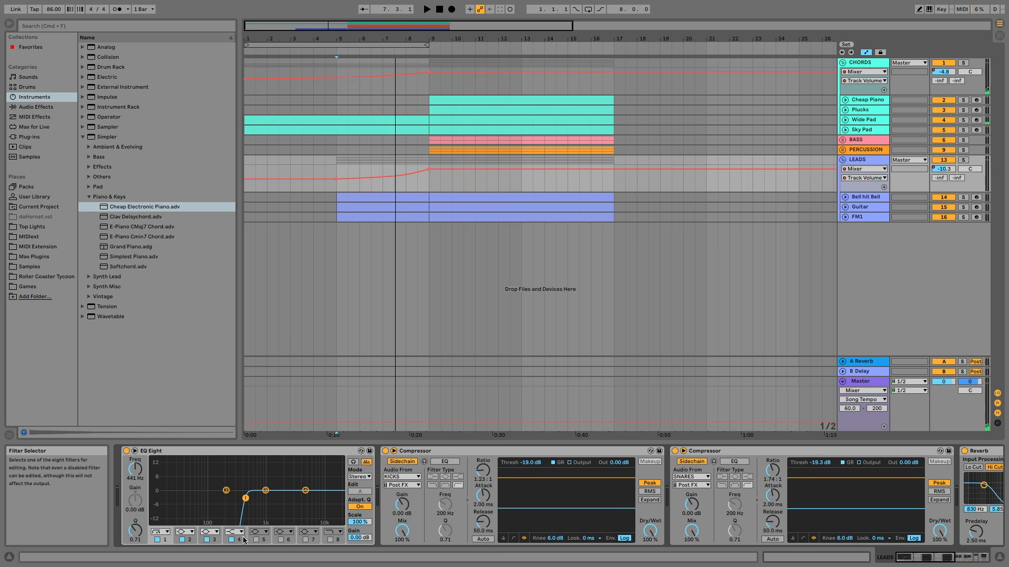
# Step: Enable band 5 of the LEADS EQ Eight as a 48 dB/octave high cut at 16.2 kHz
pyautogui.click(256, 540)
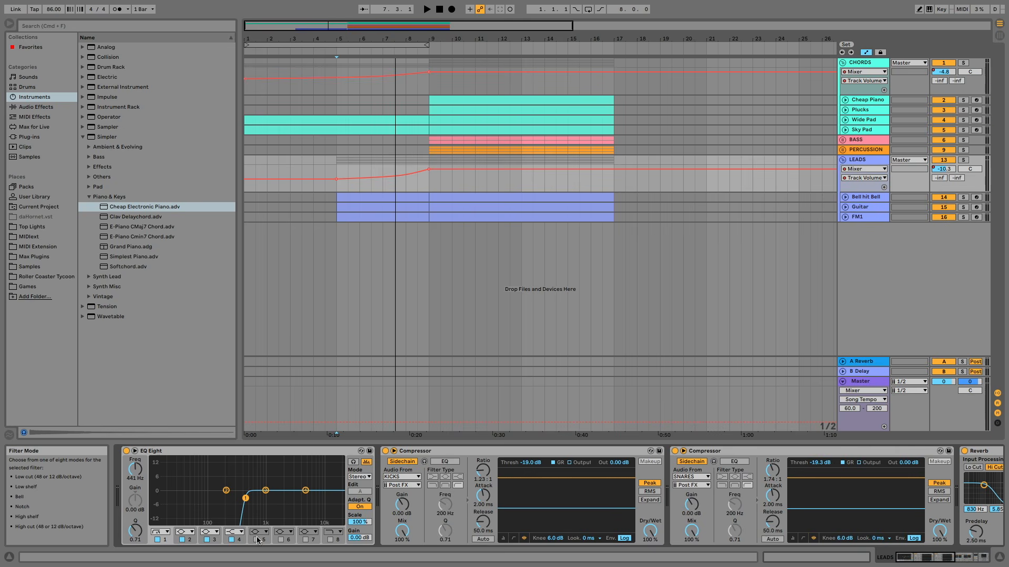
pyautogui.click(253, 531)
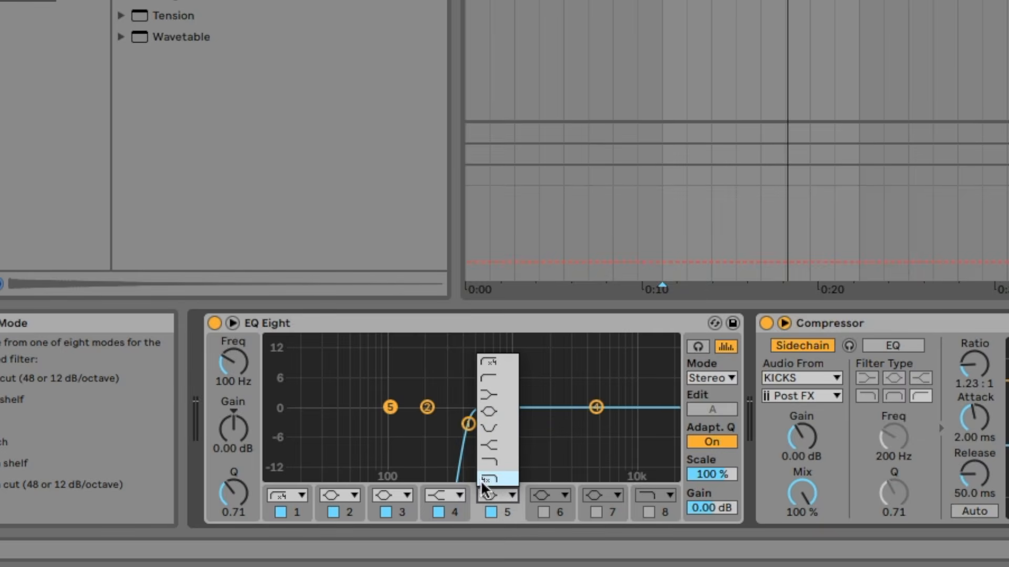
pyautogui.click(484, 479)
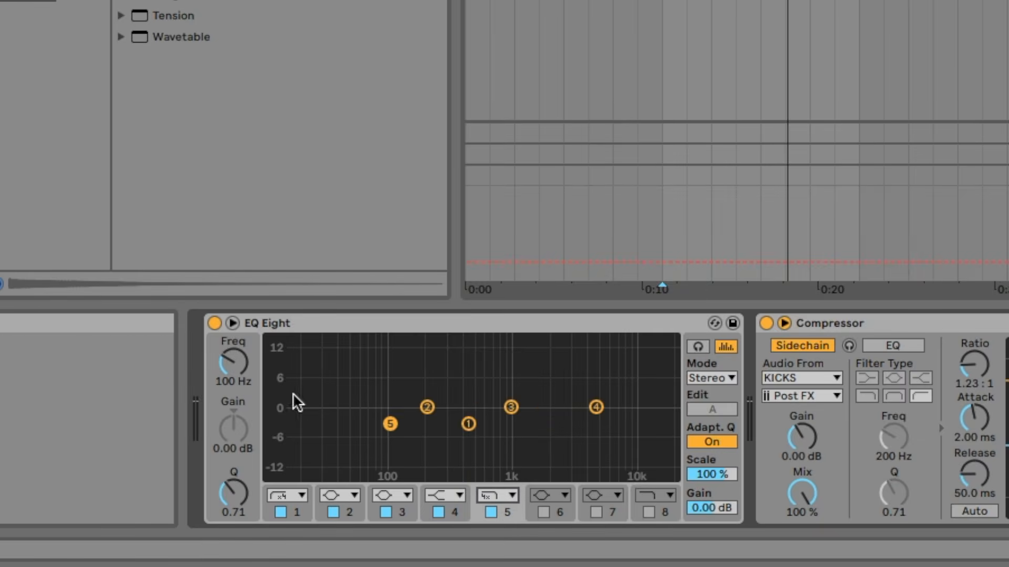
pyautogui.moveTo(233, 362); pyautogui.dragTo(233, 294)
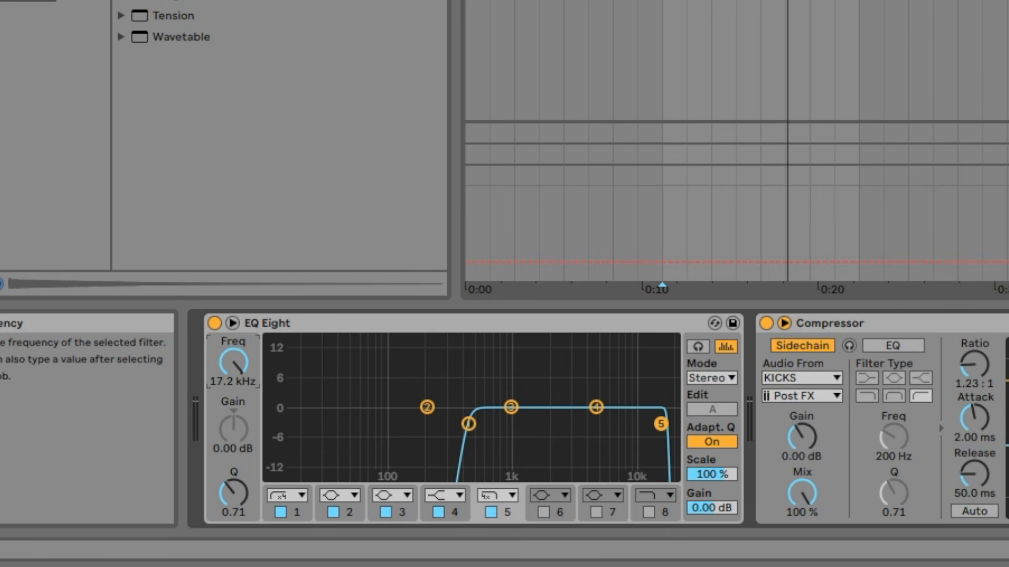
pyautogui.moveTo(231, 360); pyautogui.dragTo(240, 377)
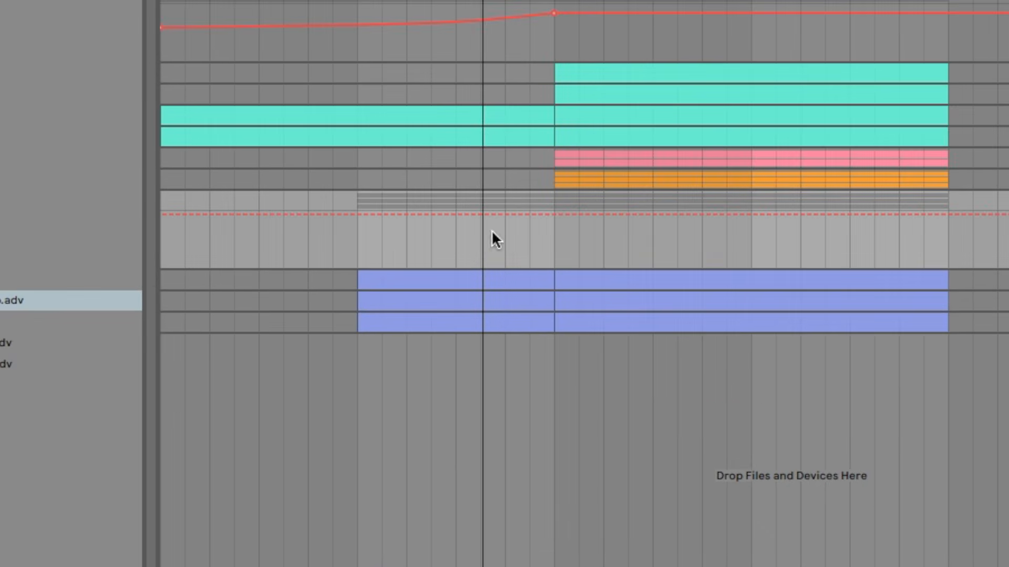
# Step: Automate the band 5 frequency on LEADS with a curved rise from 951 Hz at bar 5 to 16.2 kHz at bar 9
pyautogui.click(553, 214)
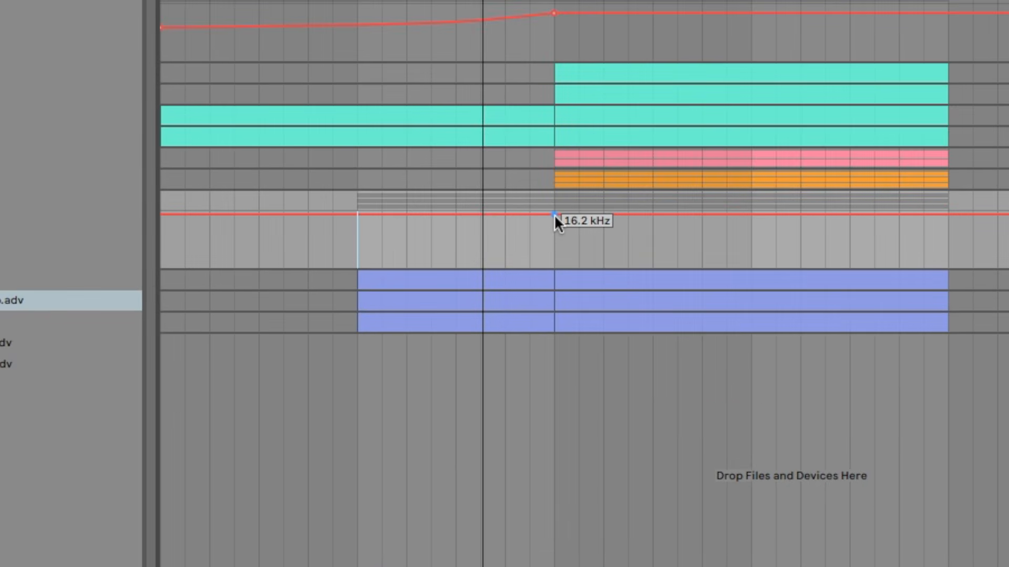
pyautogui.moveTo(357, 215); pyautogui.dragTo(356, 229)
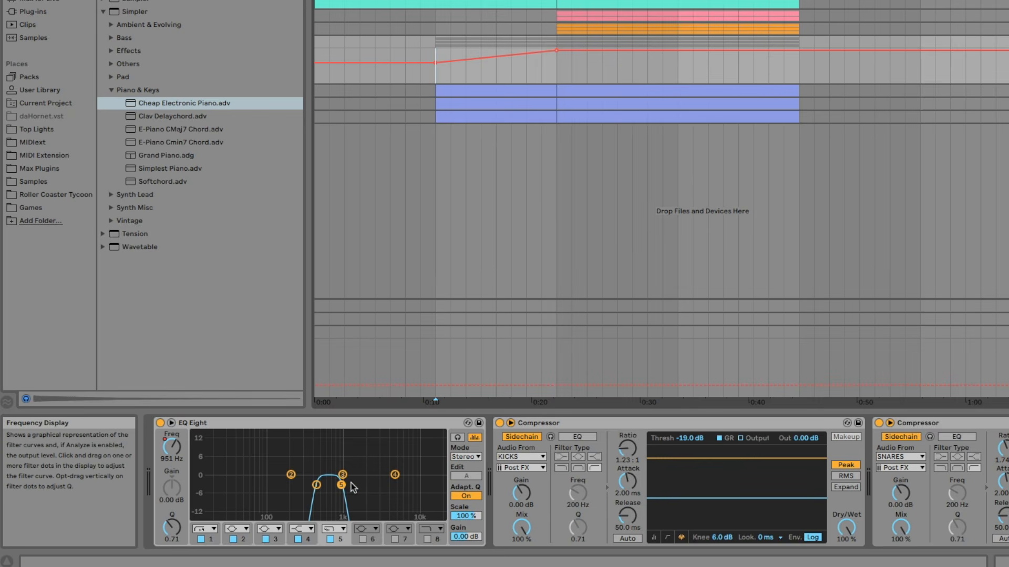
pyautogui.press('space')
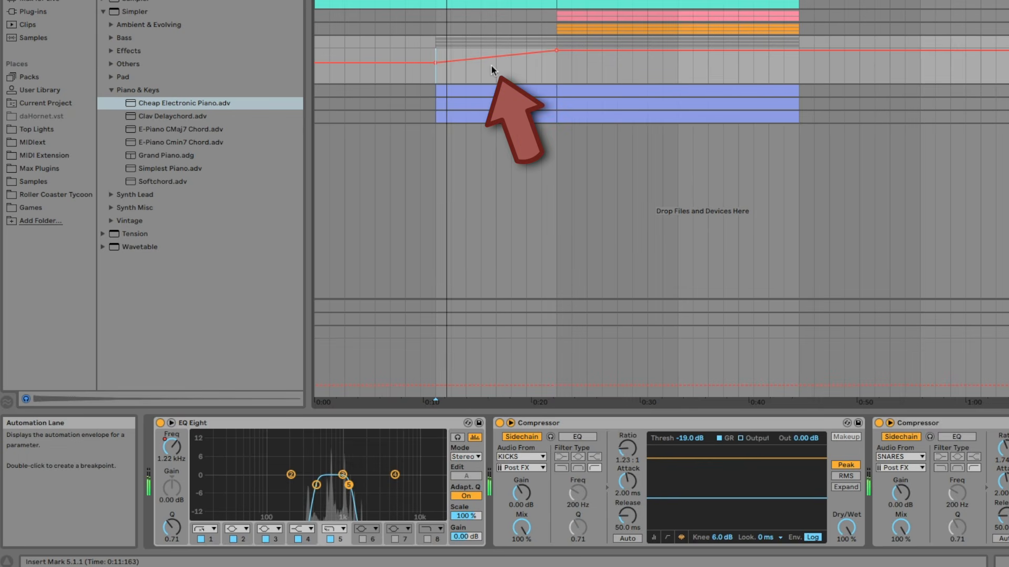
pyautogui.moveTo(493, 61); pyautogui.dragTo(493, 68)
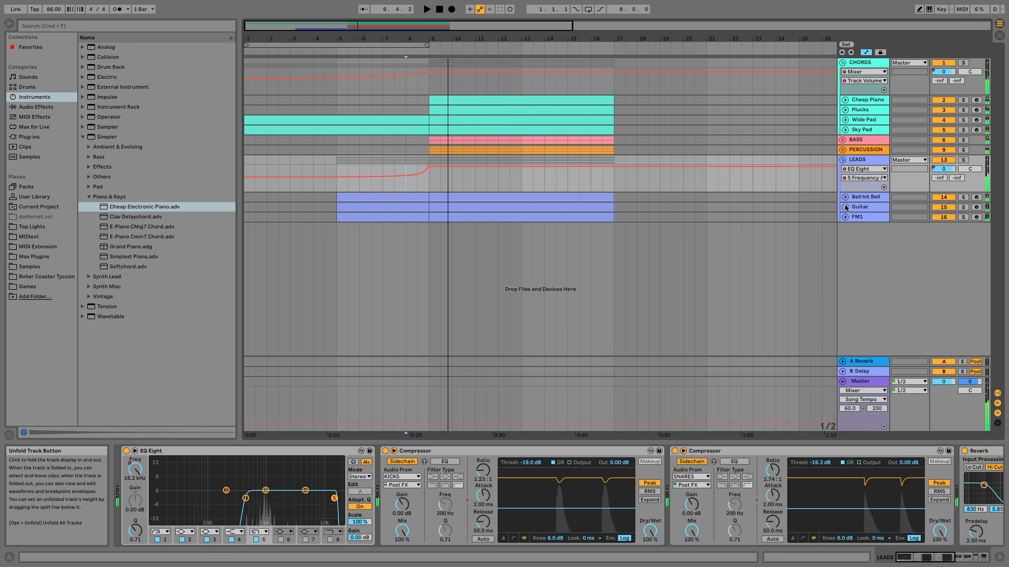
# Step: Collapse the CHORDS and LEADS groups and insert a new audio track below LEADS
pyautogui.click(845, 207)
pyautogui.click(387, 208)
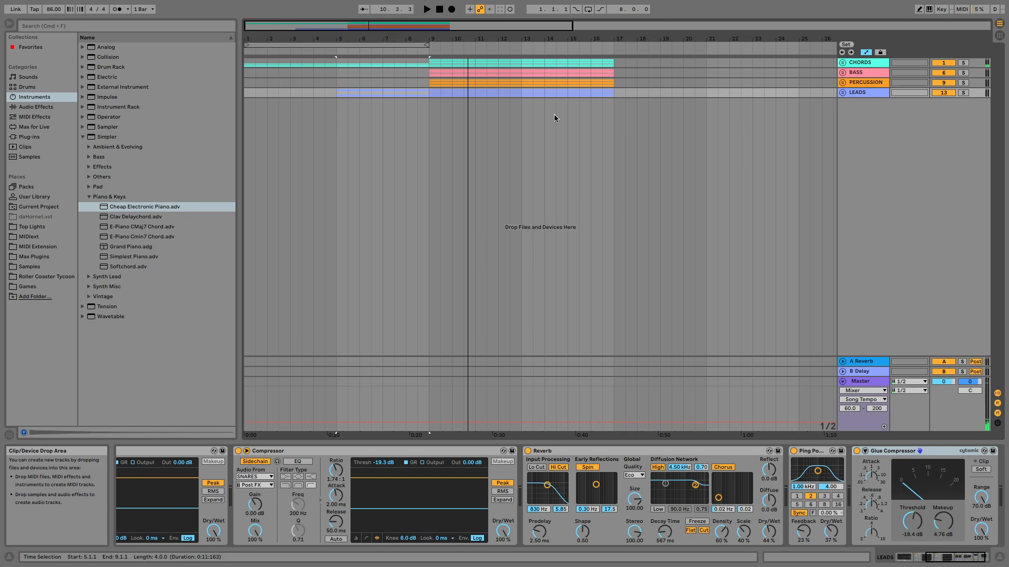
pyautogui.rightClick(875, 120)
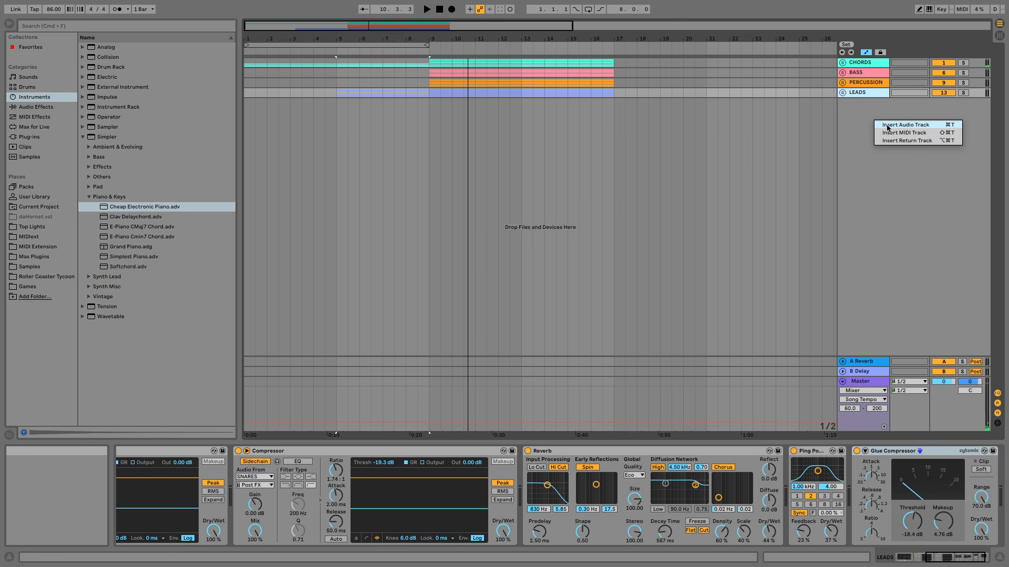
pyautogui.click(888, 127)
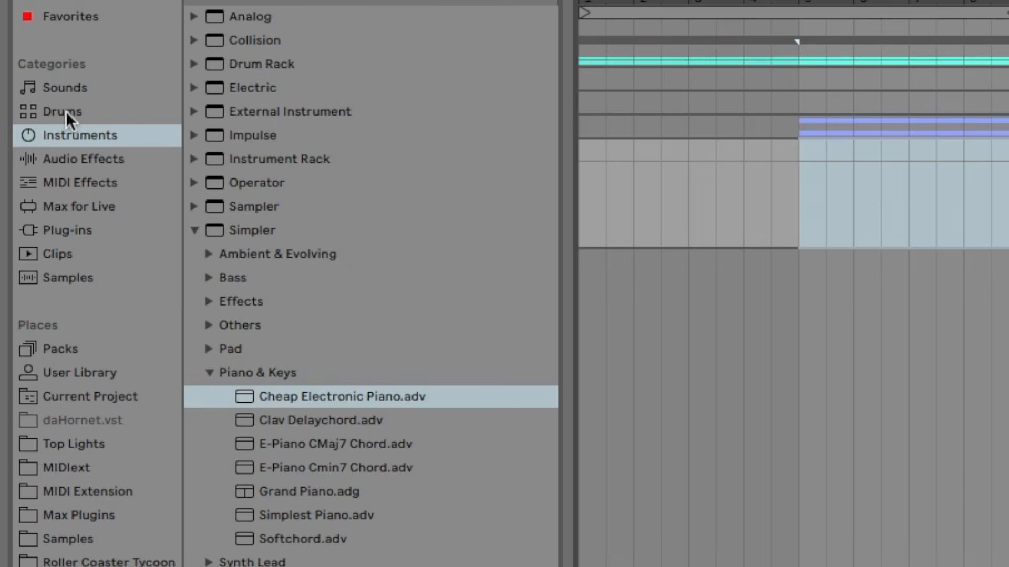
# Step: Audition the Ride drum hits and place Ride-SessionDry-Stick-Mid-Hard.aif on the new audio track at bar 5
pyautogui.click(66, 111)
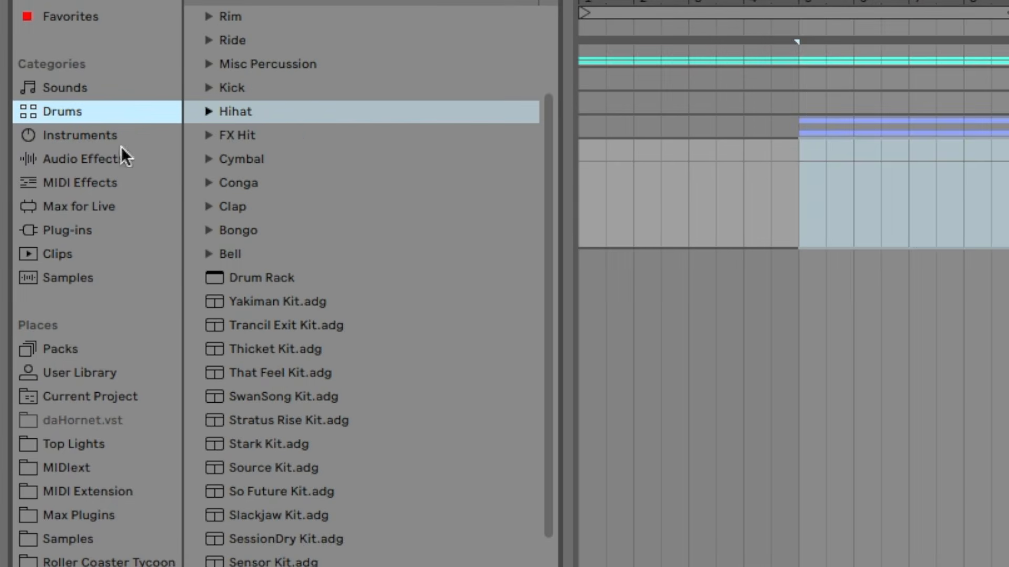
pyautogui.scroll(4, 244, 169)
pyautogui.click(210, 207)
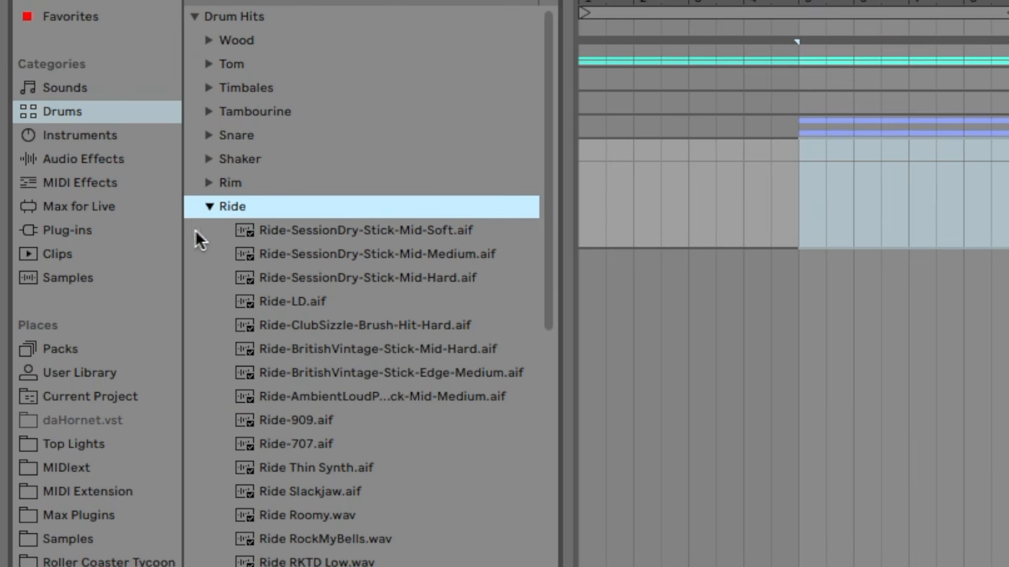
pyautogui.click(354, 234)
pyautogui.press('Down')
pyautogui.press('Down')
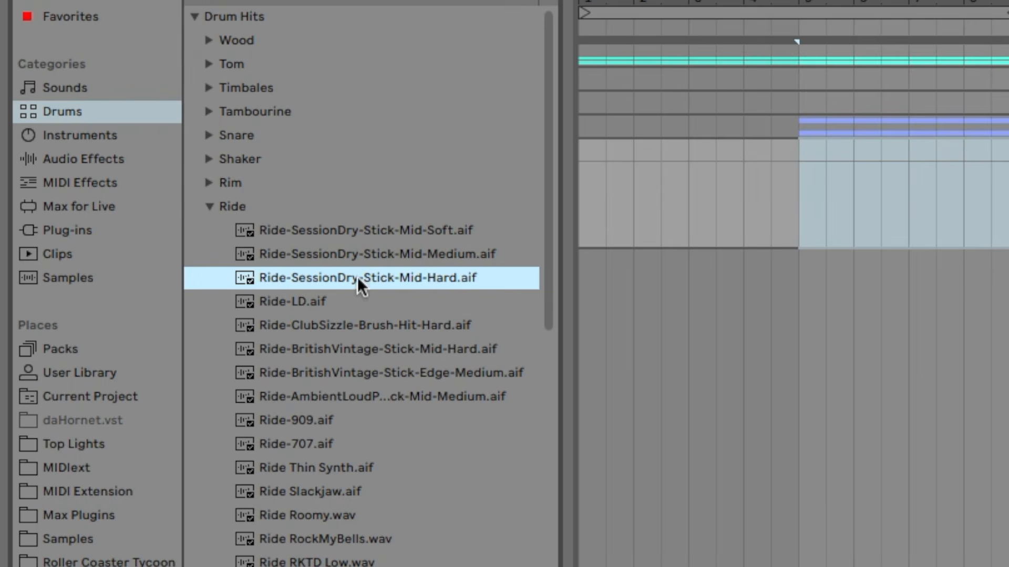
pyautogui.moveTo(356, 278); pyautogui.dragTo(804, 183)
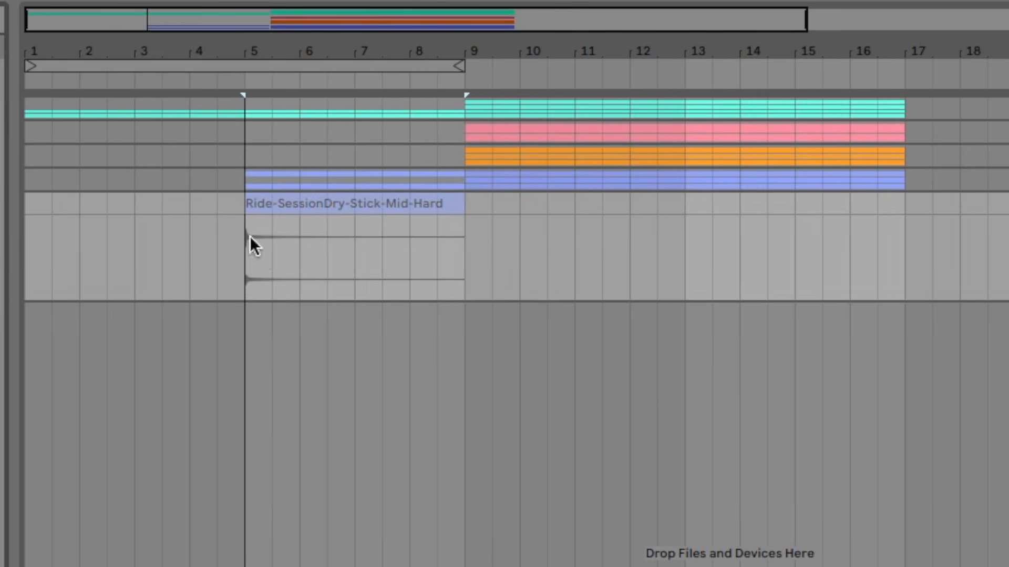
# Step: Reverse the Ride-SessionDry-Stick-Mid-Hard sample, listen to it, and turn off its warping
pyautogui.moveTo(250, 235); pyautogui.dragTo(250, 235)
pyautogui.doubleClick(369, 204)
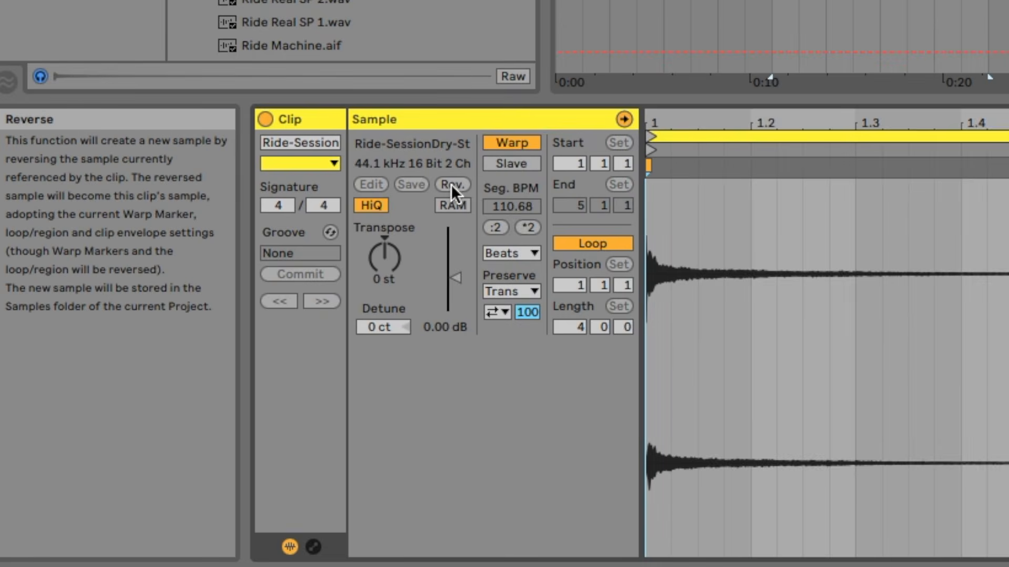
pyautogui.click(455, 184)
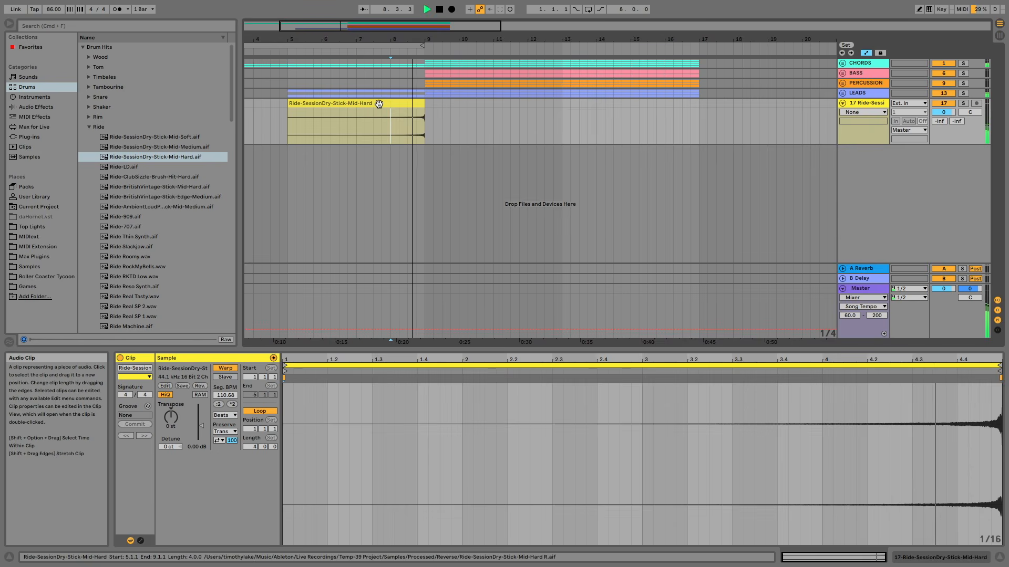
pyautogui.press('space')
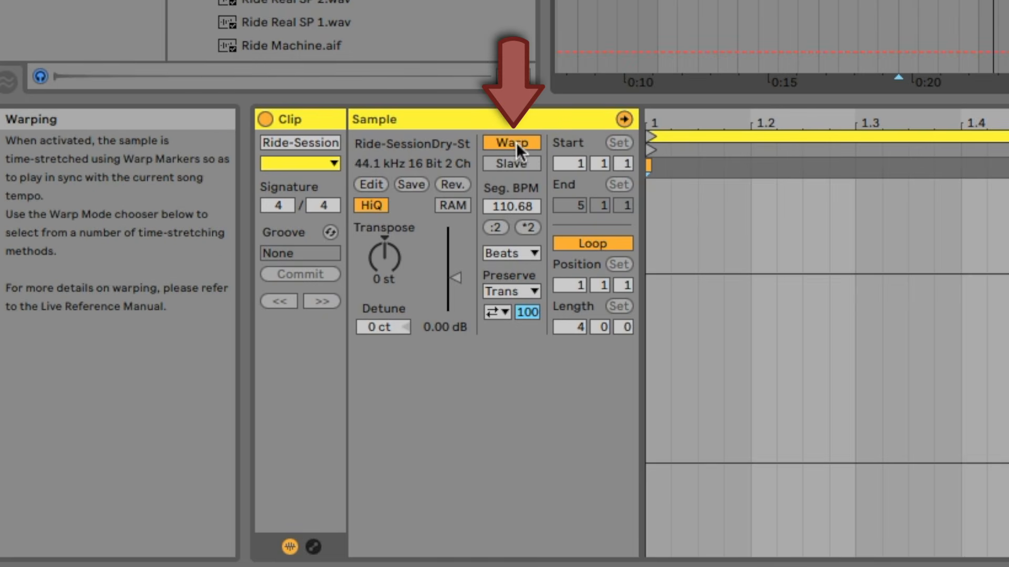
pyautogui.click(516, 143)
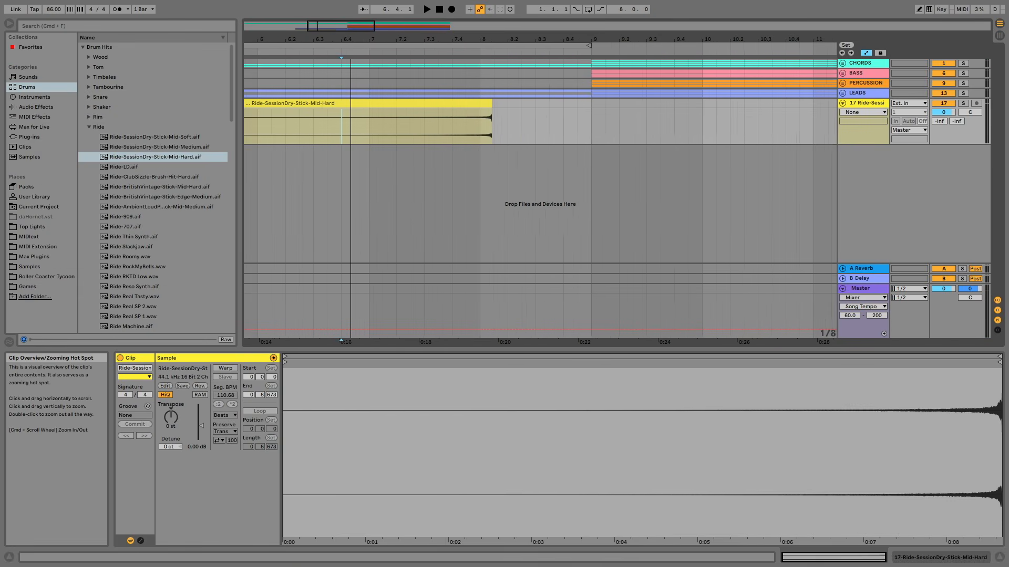
# Step: Move the reversed ride clip up to bar 9 and trim its end to land exactly on 9.1.1
pyautogui.press('+')
pyautogui.press('+')
pyautogui.press('+')
pyautogui.press('+')
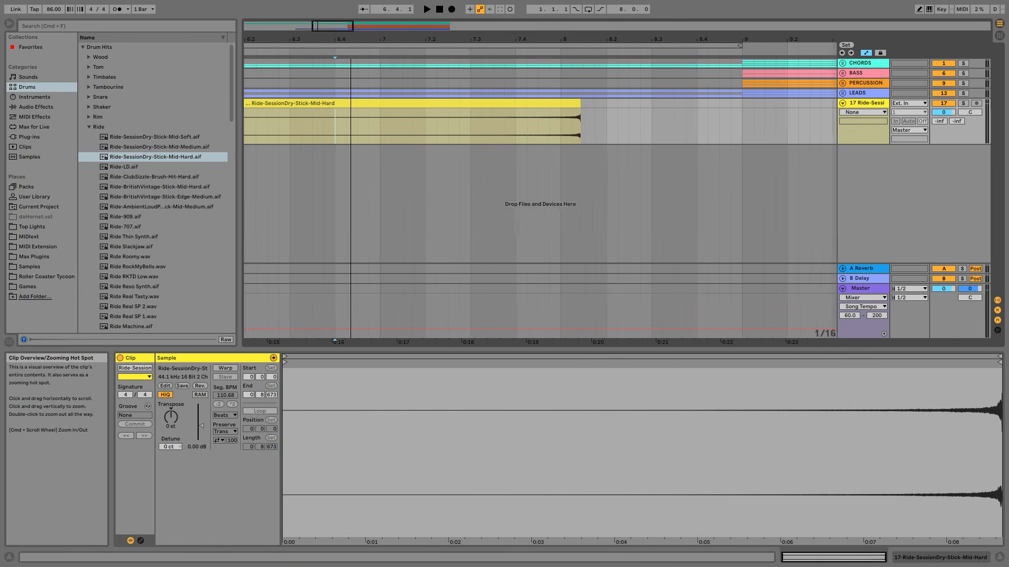
pyautogui.hscroll(6, 347, 104)
pyautogui.moveTo(321, 103); pyautogui.dragTo(507, 101)
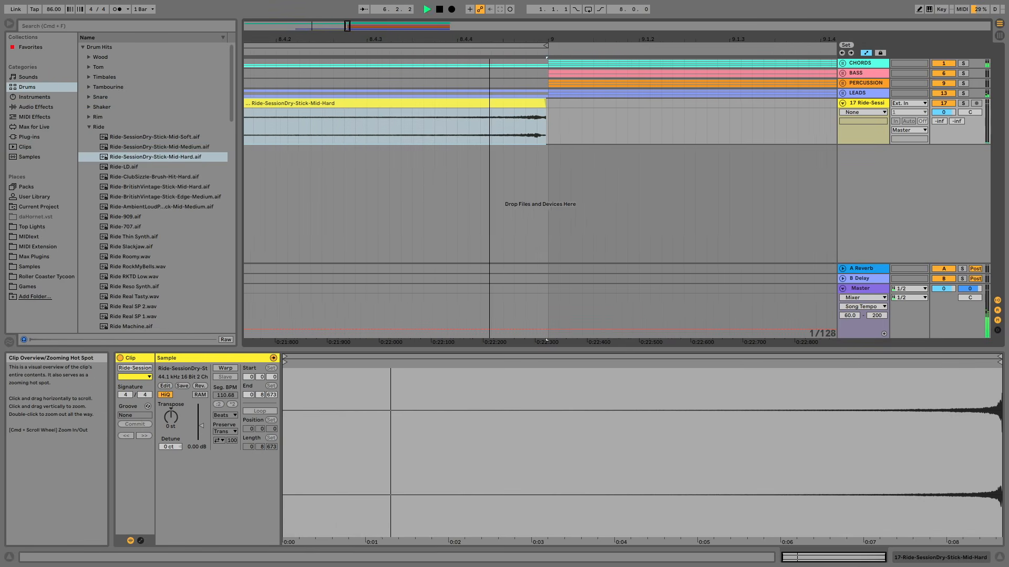
pyautogui.moveTo(489, 40); pyautogui.dragTo(490, 61)
pyautogui.hscroll(3, 520, 113)
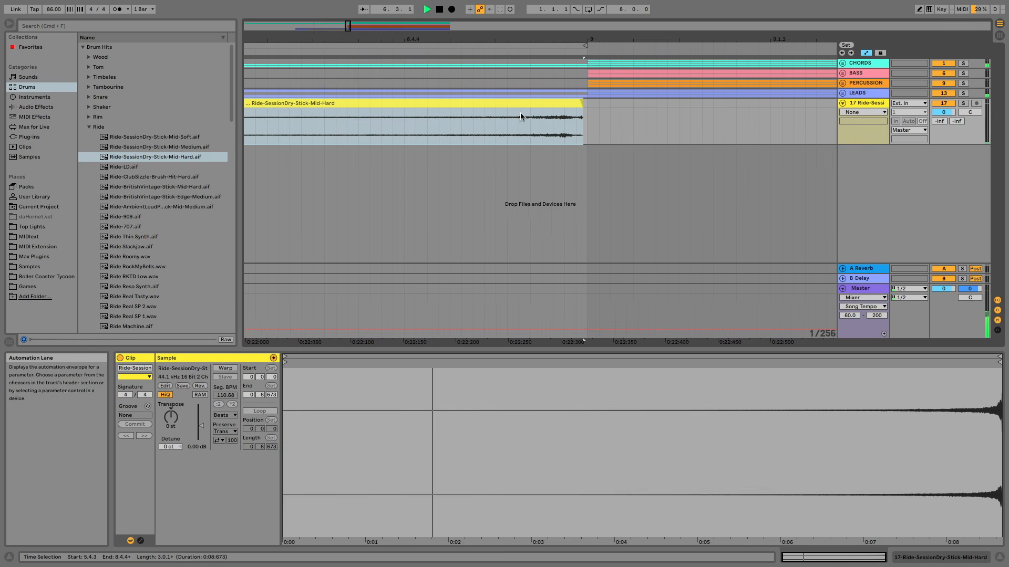
pyautogui.moveTo(522, 104); pyautogui.dragTo(533, 103)
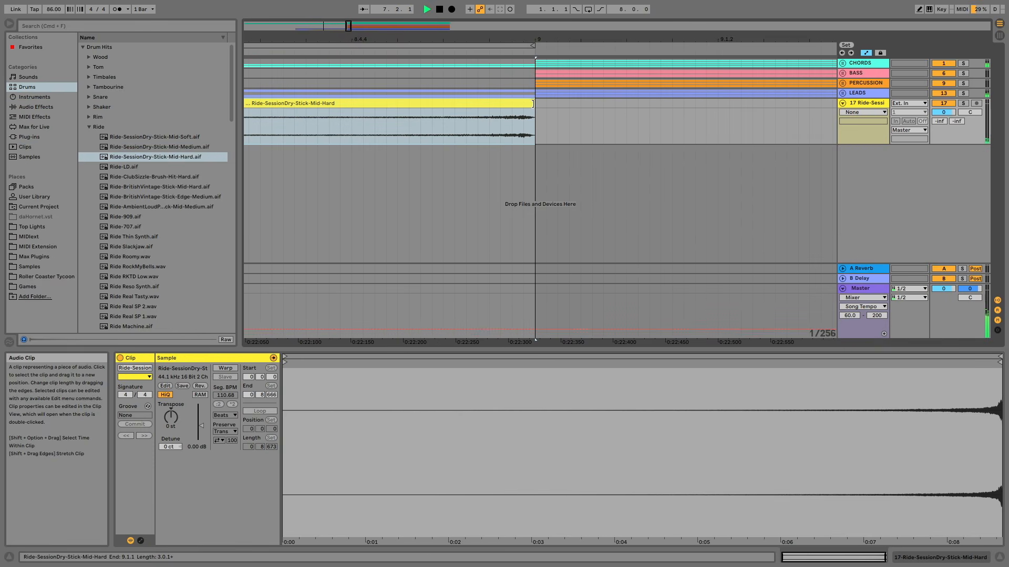
# Step: Trim the start of the reversed ride clip to 7.3.1
pyautogui.press('-')
pyautogui.press('-')
pyautogui.press('-')
pyautogui.press('-')
pyautogui.press('-')
pyautogui.press('-')
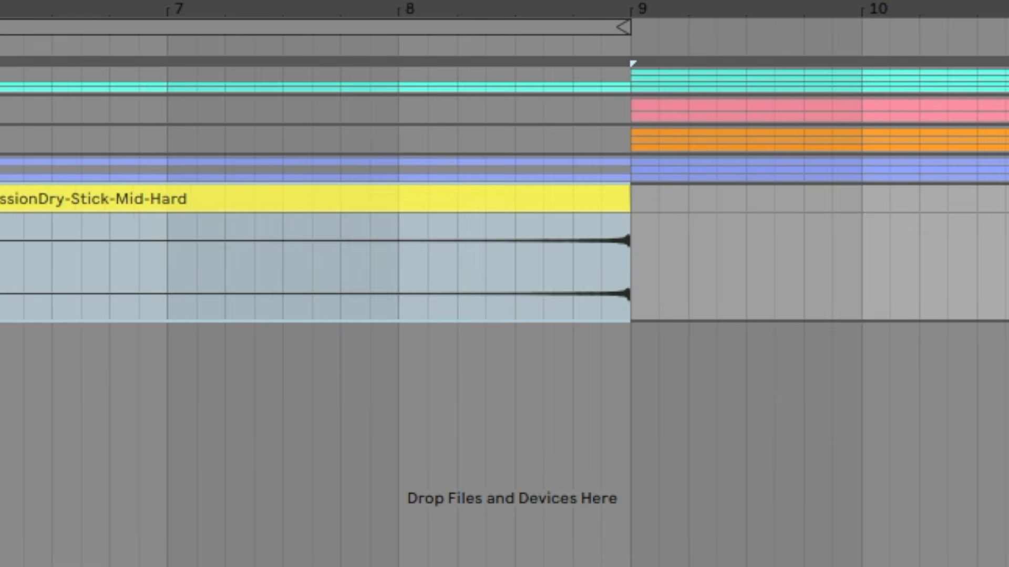
pyautogui.moveTo(338, 103); pyautogui.dragTo(429, 102)
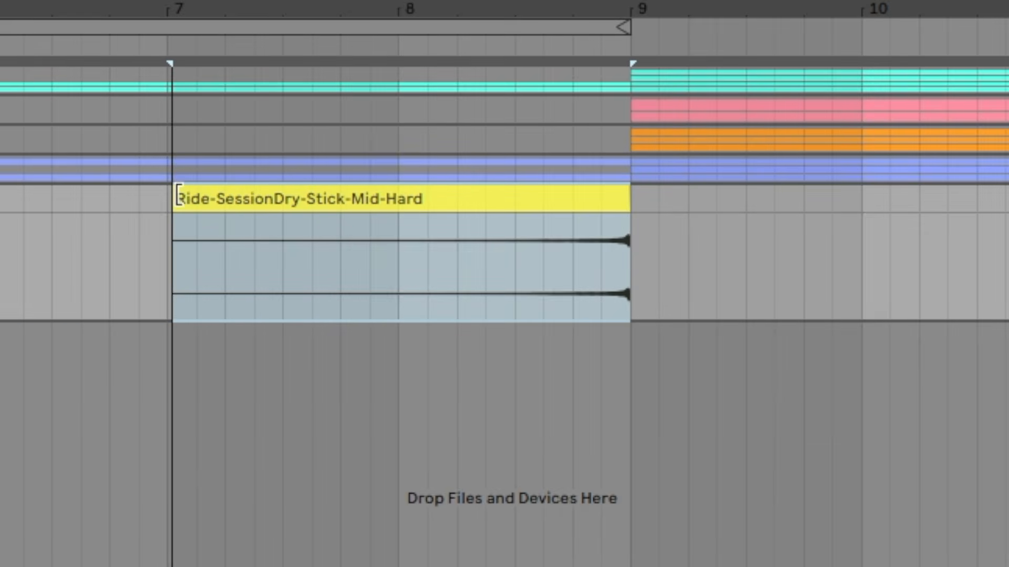
pyautogui.moveTo(174, 199); pyautogui.dragTo(278, 199)
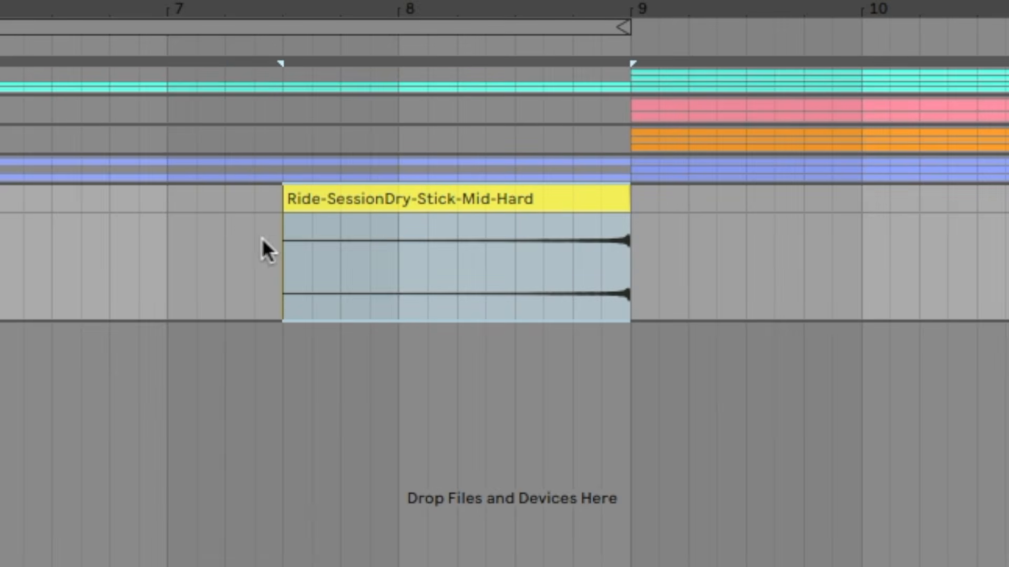
# Step: Add a fade-in across nearly the whole reversed ride clip and bend its curve for a slower initial rise
pyautogui.click(284, 191)
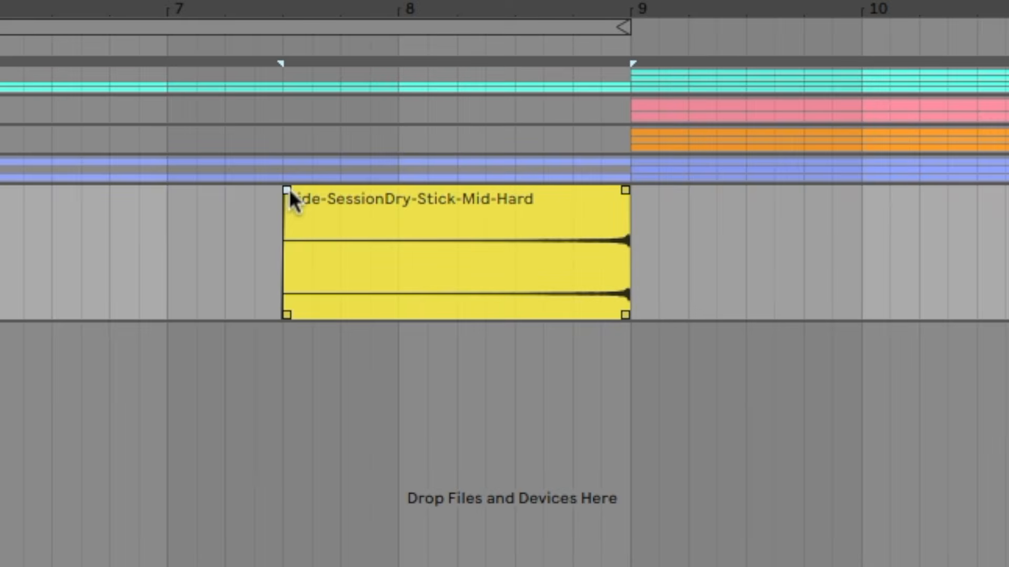
pyautogui.moveTo(288, 190); pyautogui.dragTo(452, 190)
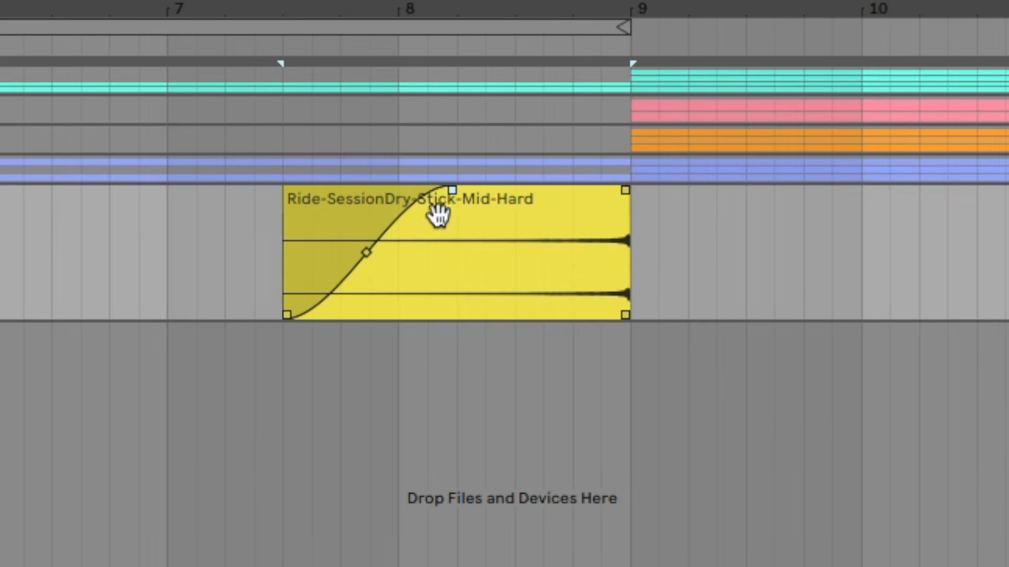
pyautogui.click(513, 203)
pyautogui.press('space')
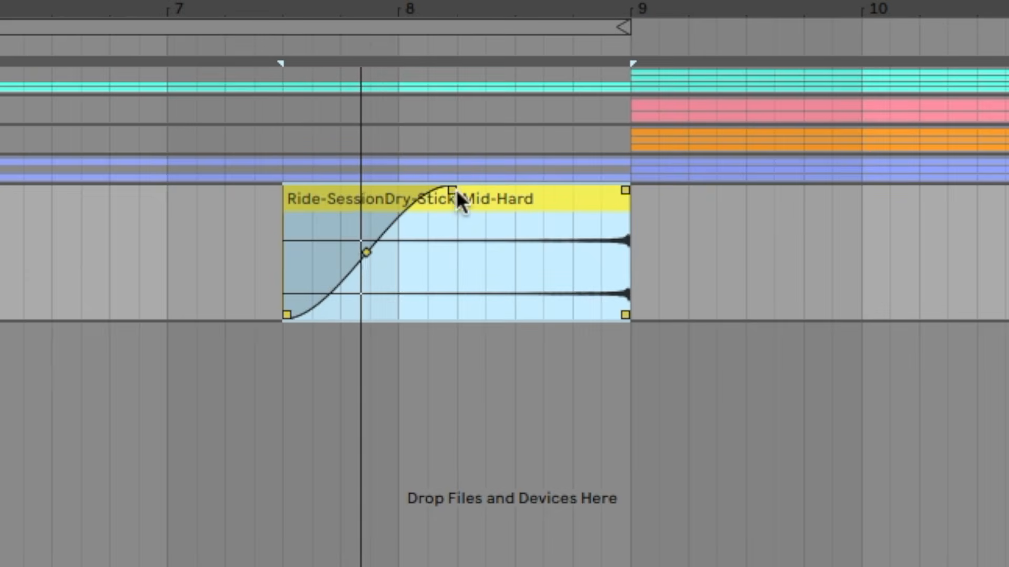
pyautogui.moveTo(456, 190); pyautogui.dragTo(613, 190)
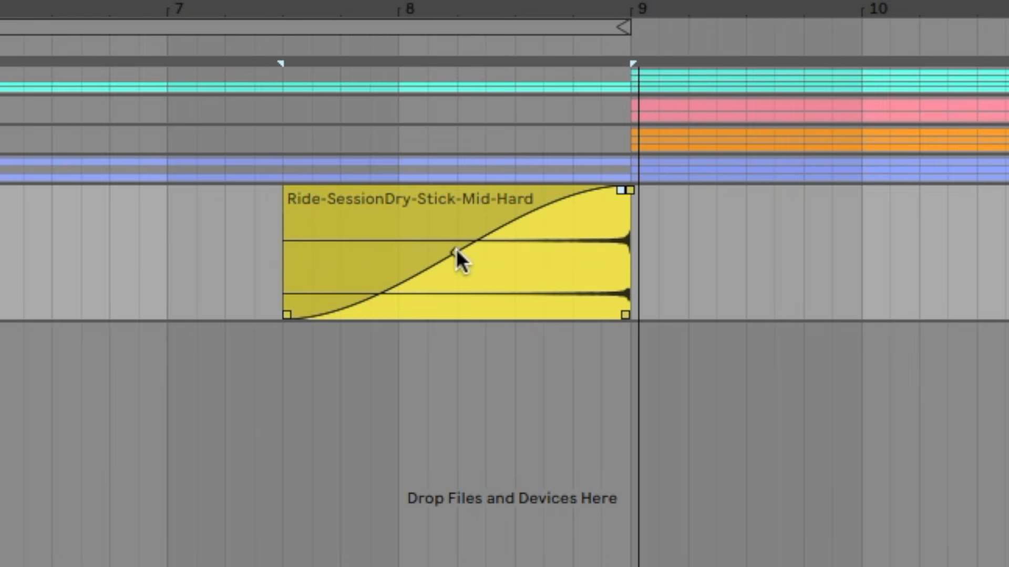
pyautogui.moveTo(457, 252); pyautogui.dragTo(494, 275)
pyautogui.press('space')
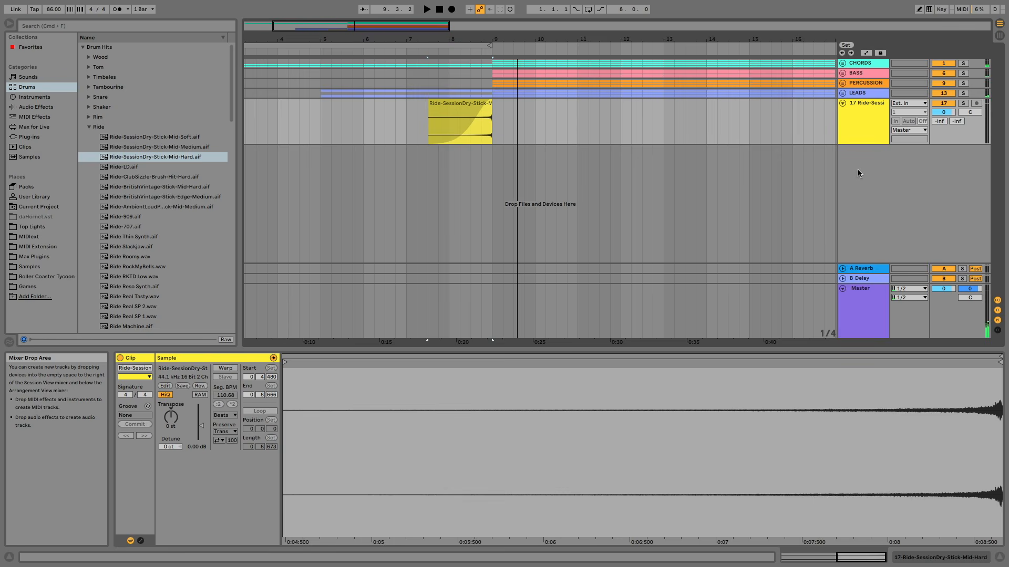
# Step: Insert another audio track and place Ride-BritishVintage-Stick-Edge-Medium.aif on it at bar 9
pyautogui.rightClick(868, 176)
pyautogui.click(870, 177)
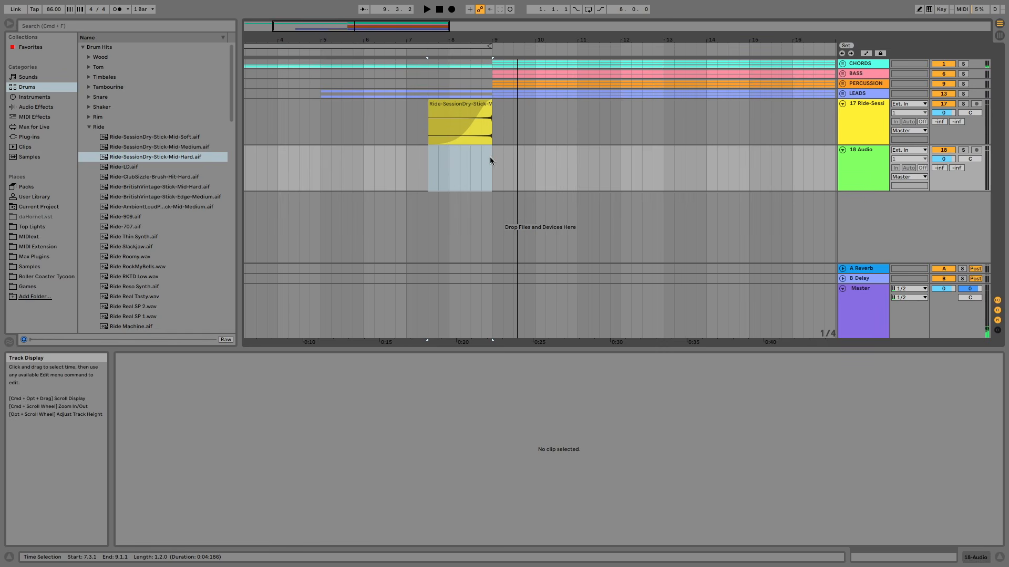
pyautogui.moveTo(479, 157); pyautogui.dragTo(391, 160)
pyautogui.click(448, 156)
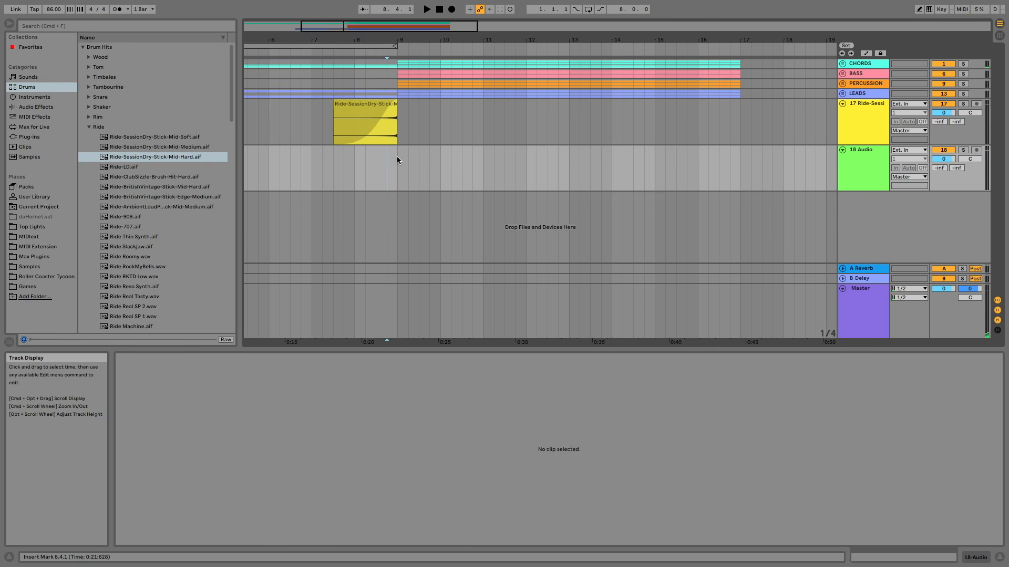
pyautogui.moveTo(341, 26); pyautogui.dragTo(405, 151)
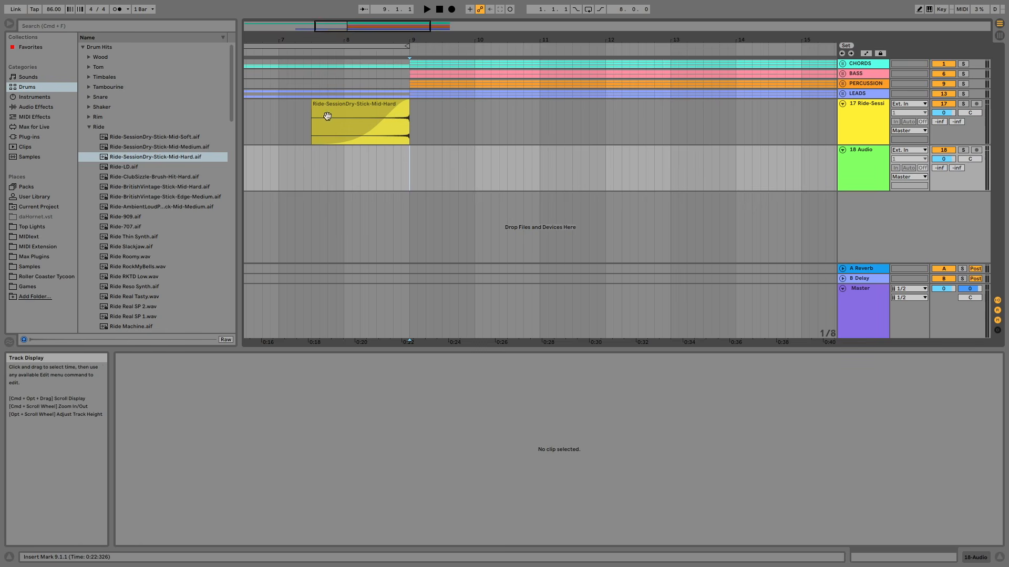
pyautogui.click(127, 166)
pyautogui.click(130, 178)
pyautogui.press('Down')
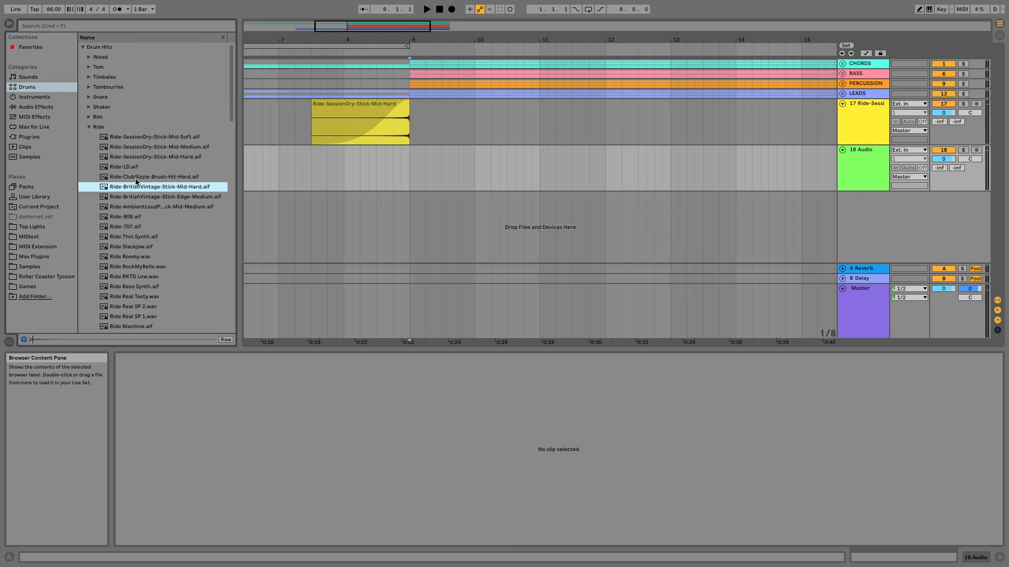
pyautogui.moveTo(137, 197); pyautogui.dragTo(418, 167)
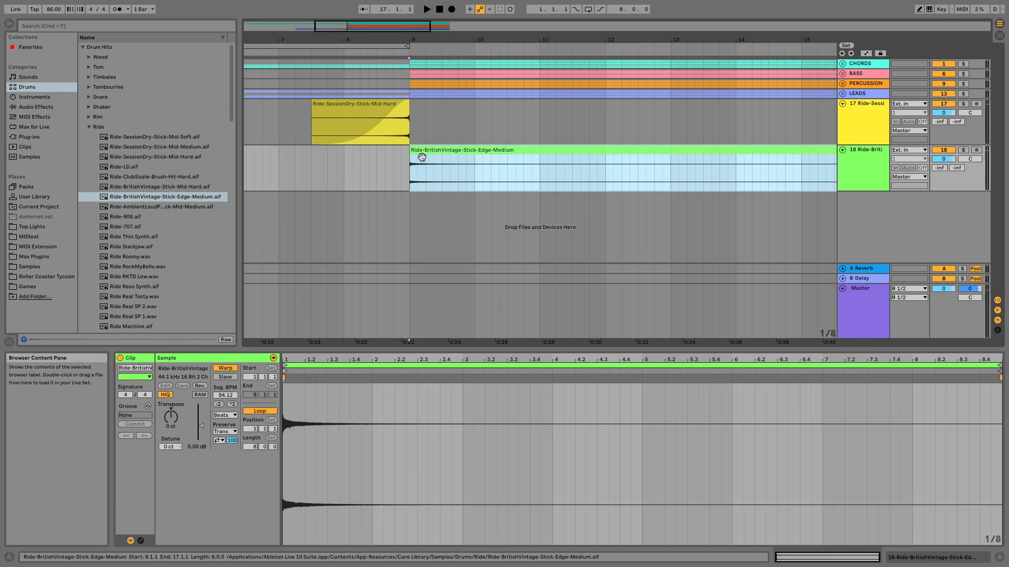
# Step: Turn off warping on the Ride-BritishVintage clip, play the transition, and lower its track volume to -9.5 dB
pyautogui.click(228, 370)
pyautogui.moveTo(301, 176); pyautogui.dragTo(296, 180)
pyautogui.press('space')
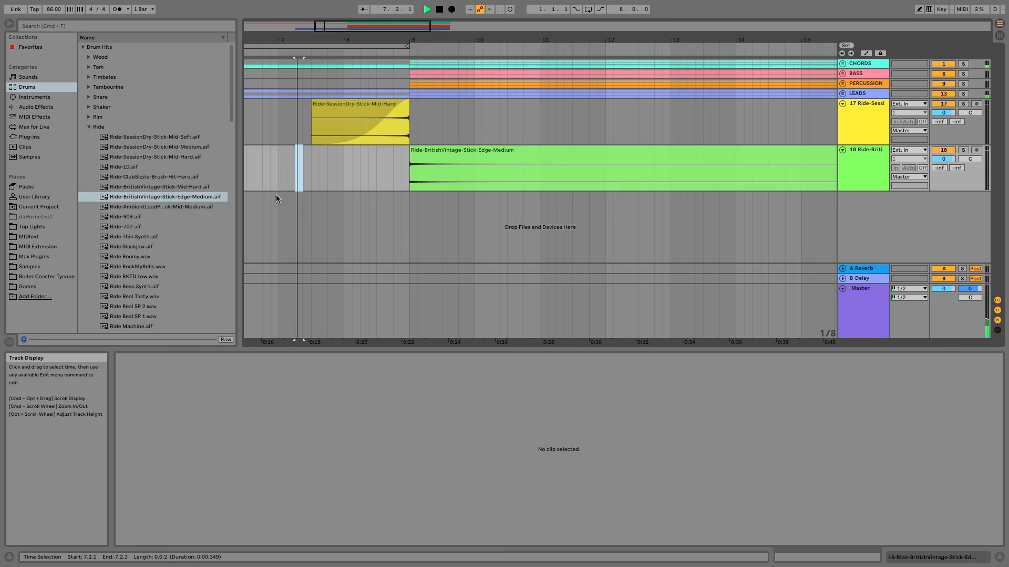
pyautogui.moveTo(413, 40); pyautogui.dragTo(413, 17)
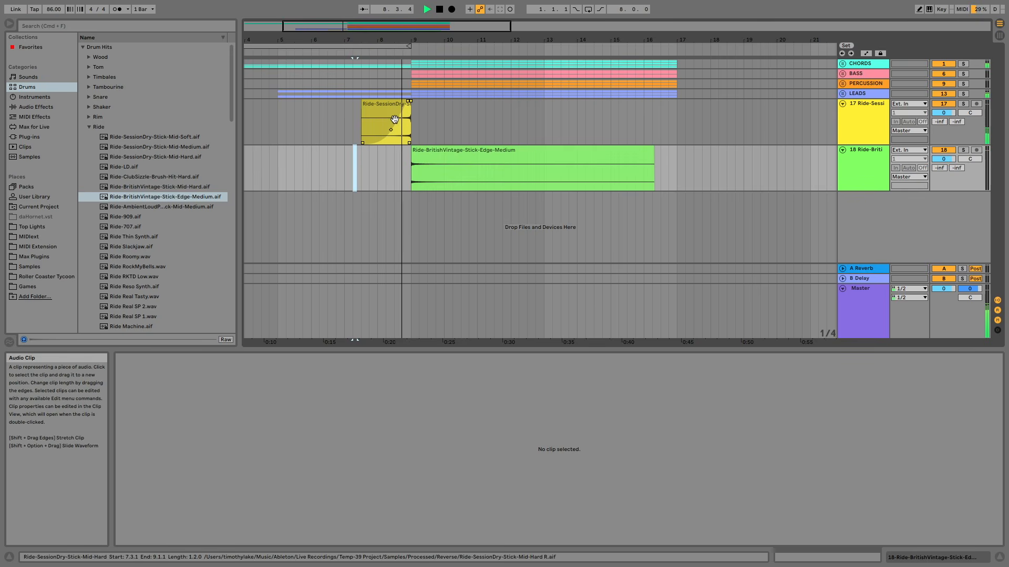
pyautogui.moveTo(421, 40); pyautogui.dragTo(421, 71)
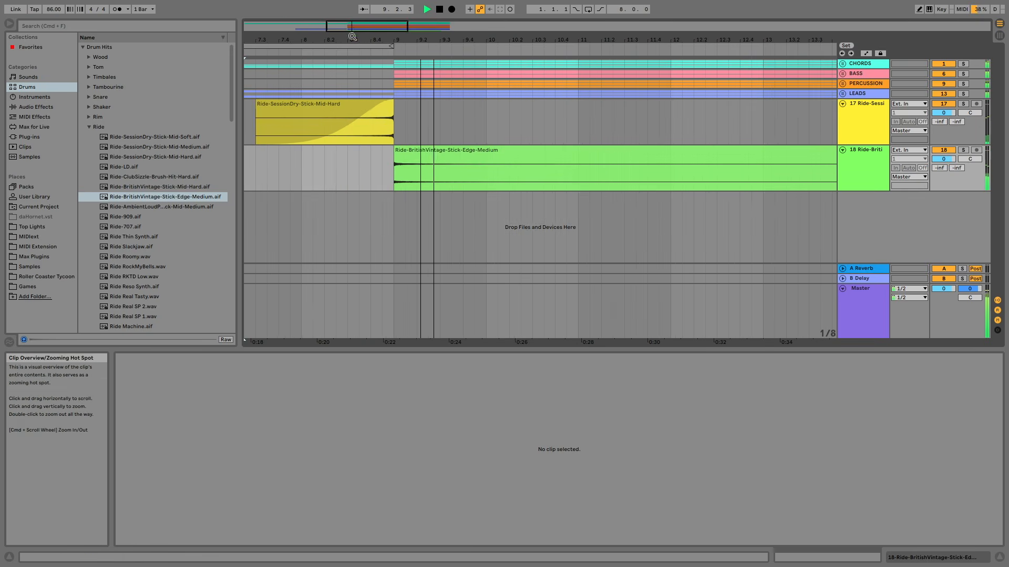
pyautogui.press('space')
pyautogui.moveTo(944, 159); pyautogui.dragTo(944, 161)
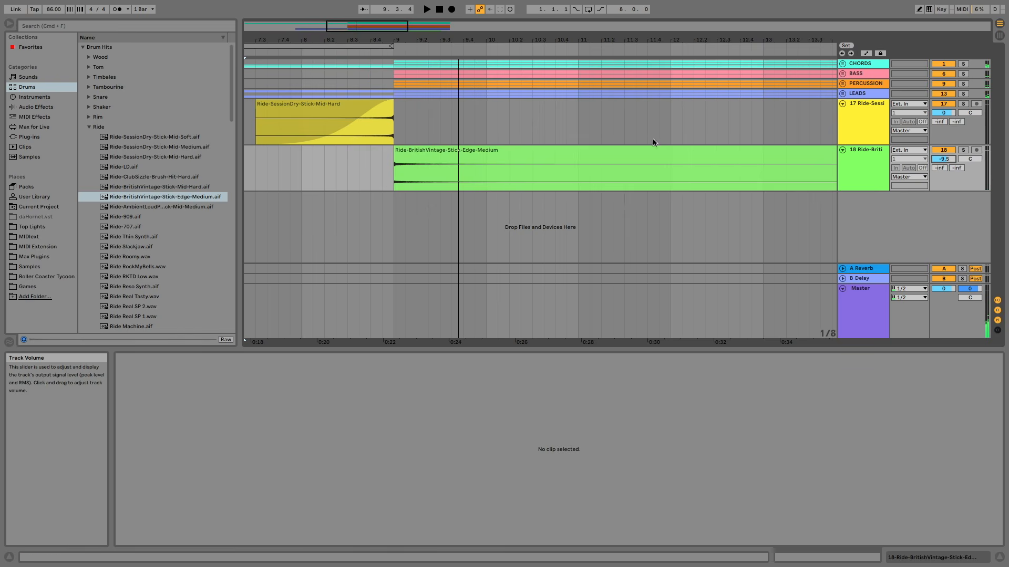
# Step: Replay the transition into bar 9 and raise the Ride-BritishVintage track volume to -5.7 dB
pyautogui.scroll(10, 400, 126)
pyautogui.press('space')
pyautogui.hscroll(-5, 400, 126)
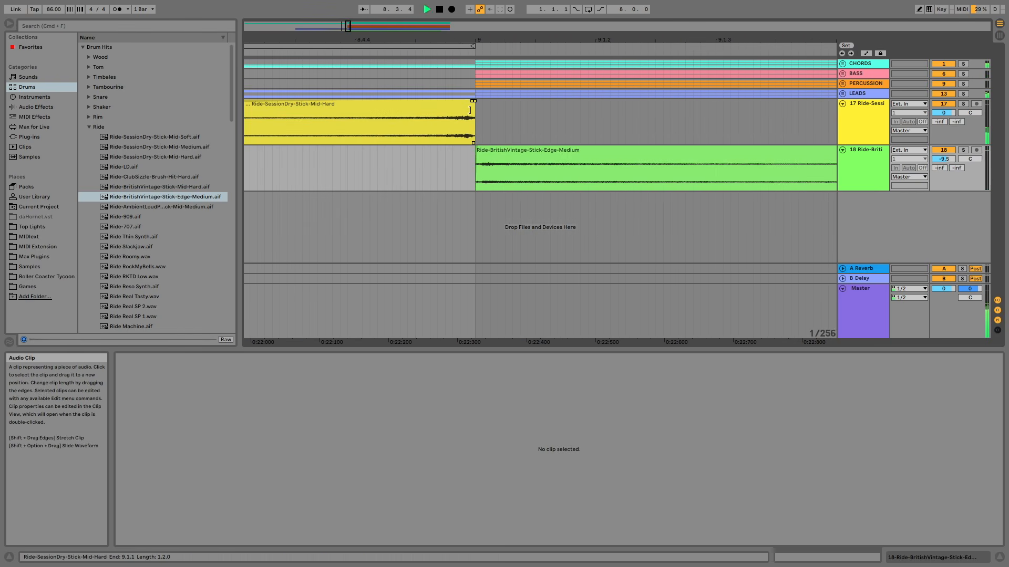
pyautogui.click(470, 110)
pyautogui.click(393, 123)
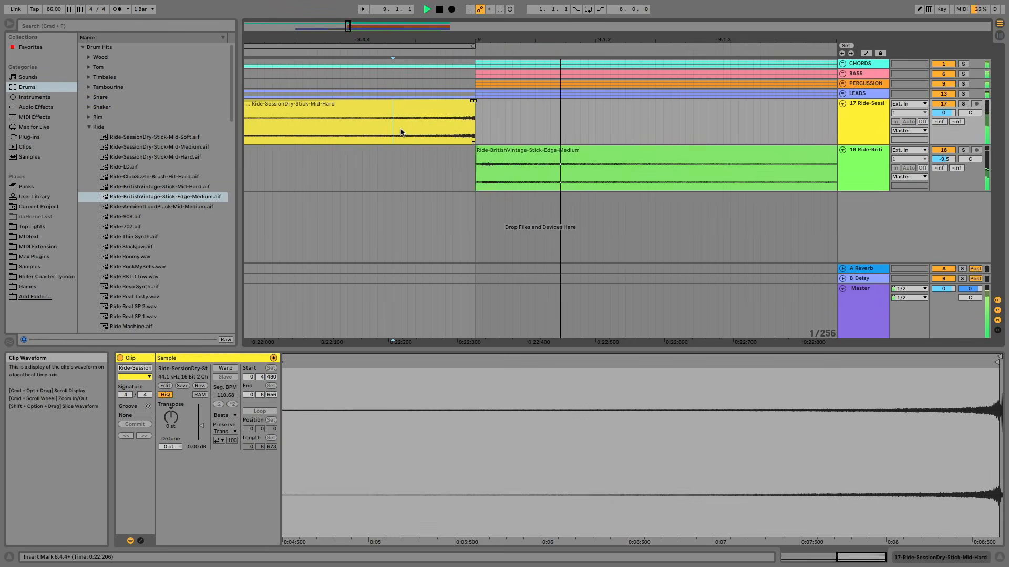
pyautogui.moveTo(944, 159); pyautogui.dragTo(944, 158)
# Step: Play back the transition from the reversed ride into bar 9 to check the balance of both ride hits
pyautogui.press('space')
pyautogui.press('space')
pyautogui.press('space')
pyautogui.press('space')
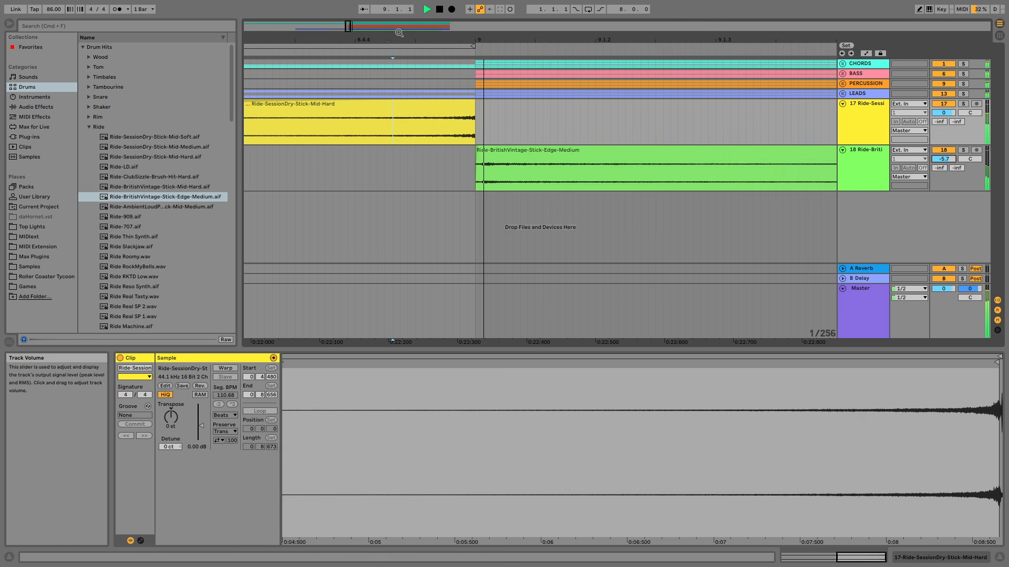
pyautogui.moveTo(400, 36); pyautogui.dragTo(400, 15)
pyautogui.press('space')
pyautogui.press('space')
pyautogui.click(437, 139)
pyautogui.press('space')
pyautogui.press('space')
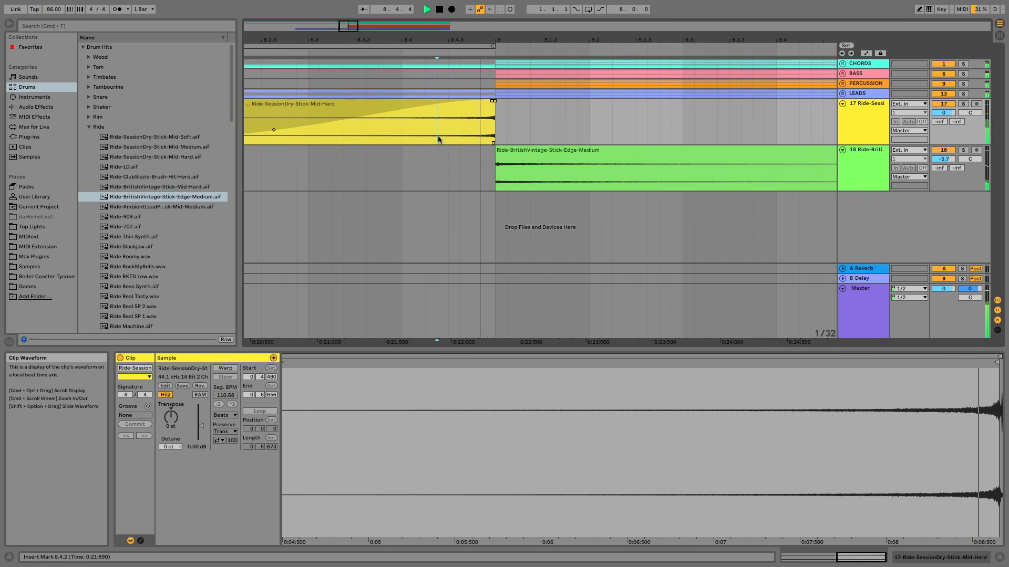
pyautogui.moveTo(573, 37); pyautogui.dragTo(572, 53)
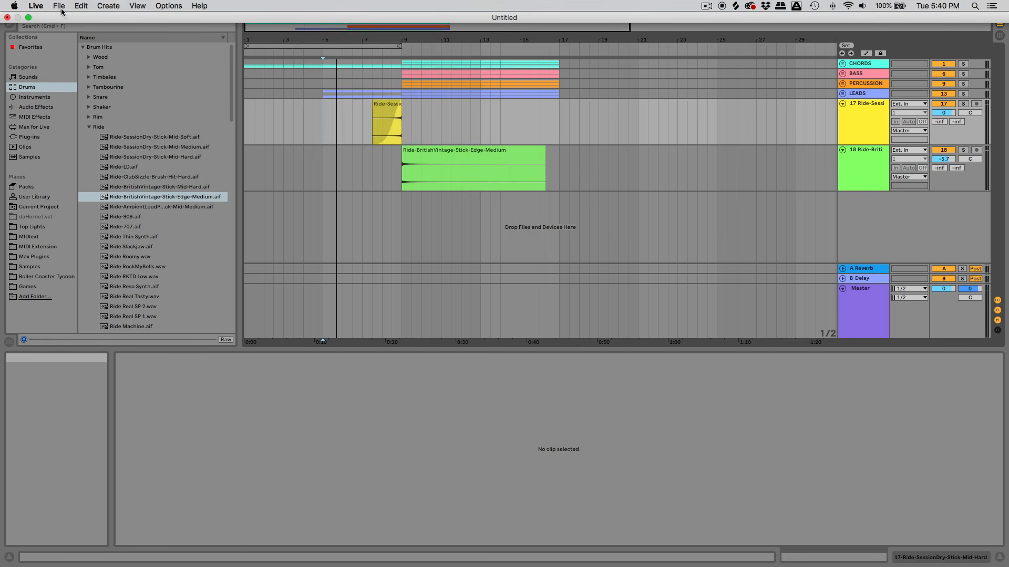
# Step: Review the Export Audio/Video settings for the Master track and close them without exporting
pyautogui.click(62, 9)
pyautogui.click(105, 143)
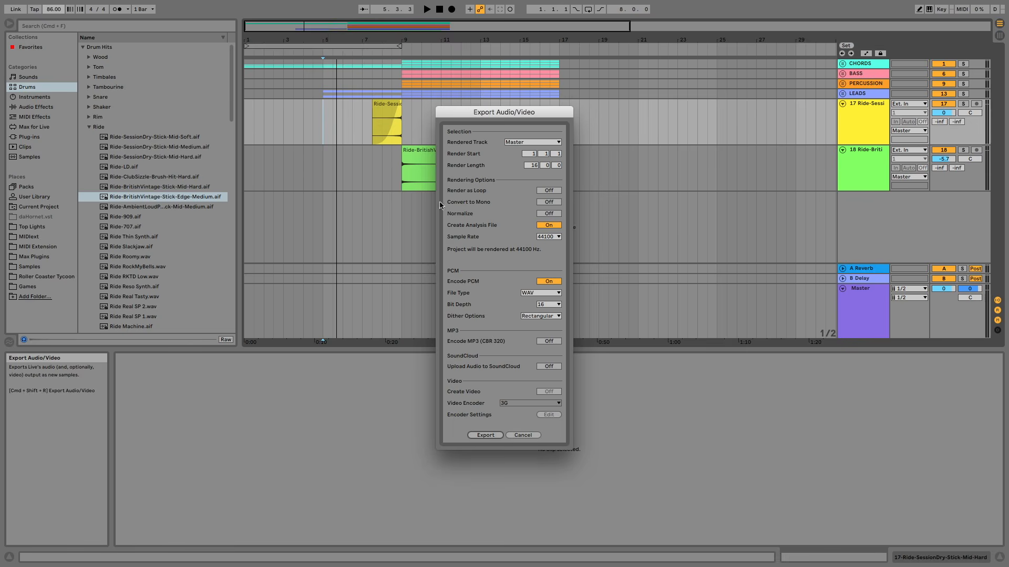
pyautogui.click(523, 435)
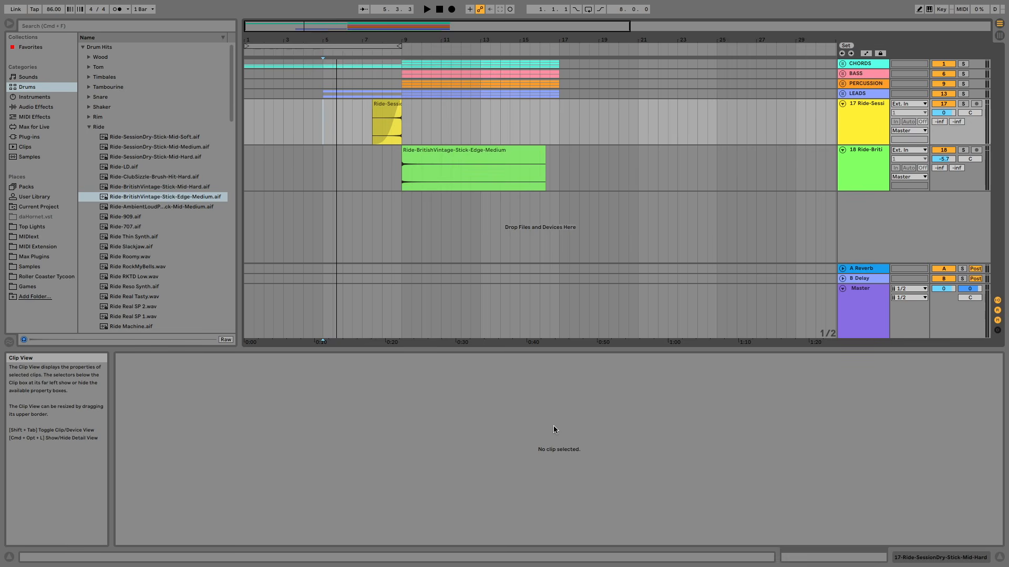